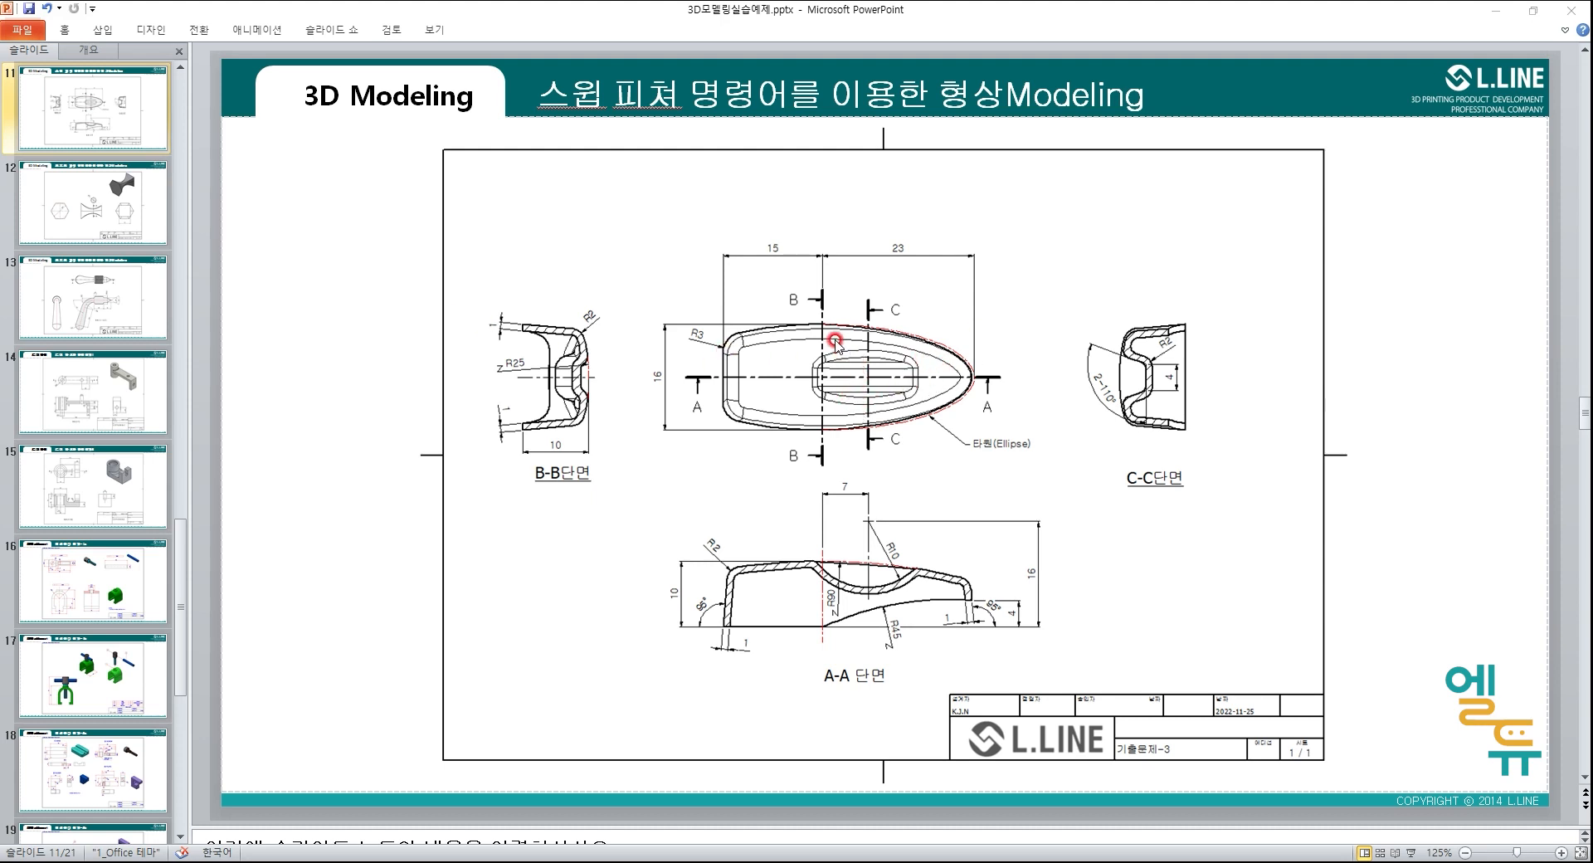
- Examine the part drawing: the elliptical outline, the end-wall angle, and the R90 and R25 arcs of the curved top in the section views
mouse_move(822, 321)
left_mouse_down()
mouse_move(704, 339)
mouse_move(677, 378)
mouse_move(735, 421)
mouse_move(884, 428)
mouse_move(961, 411)
mouse_move(965, 367)
mouse_move(887, 329)
mouse_move(799, 323)
left_mouse_up()
key("Escape")
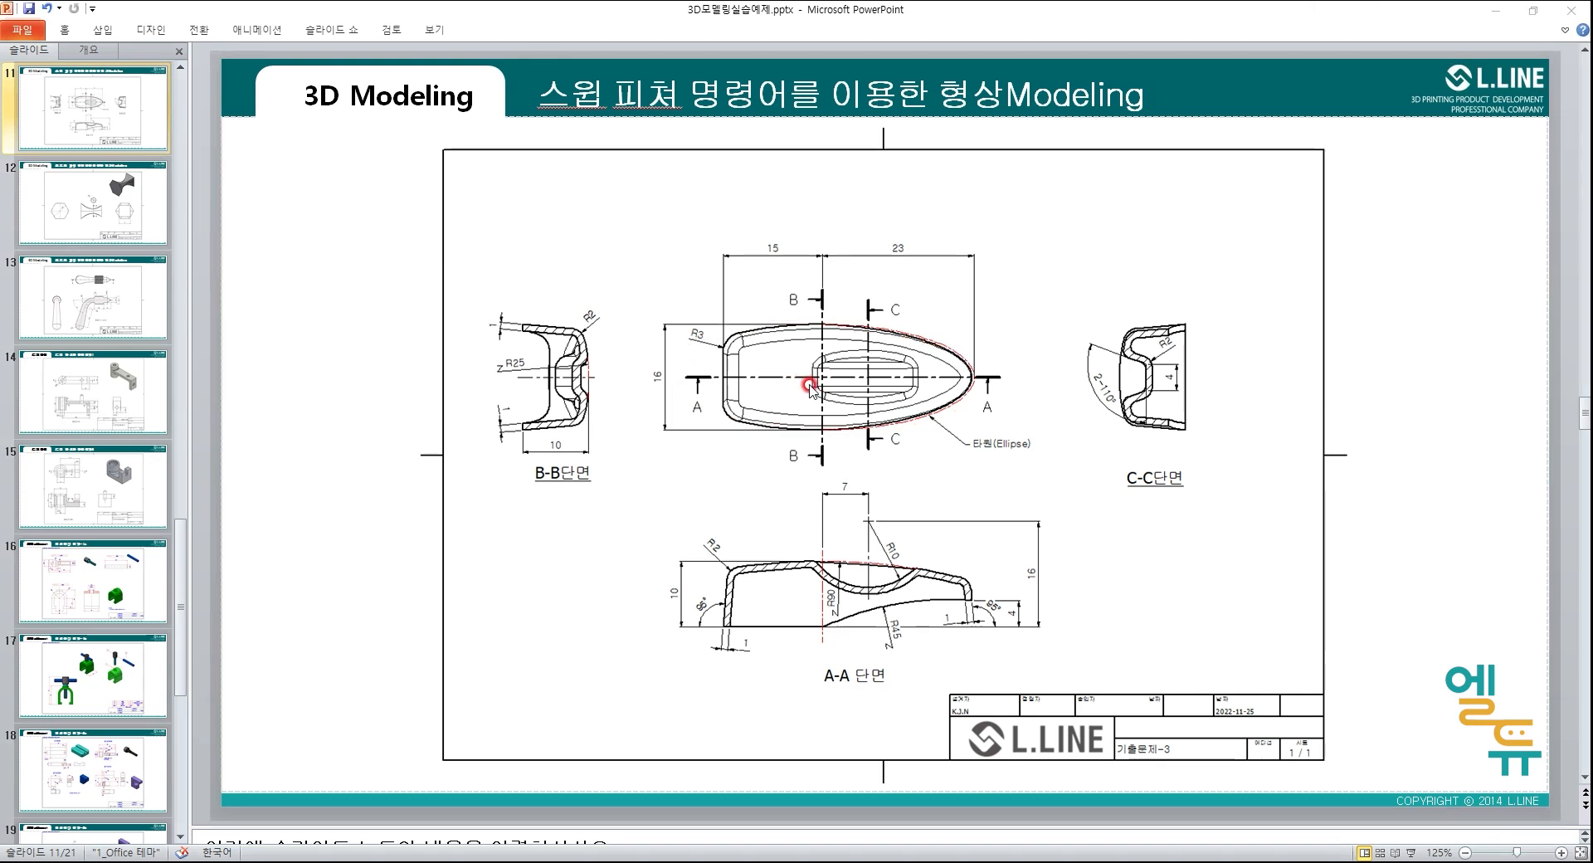
key("ctrl+2")
mouse_move(708, 619)
left_mouse_down()
mouse_move(690, 610)
mouse_move(717, 615)
left_mouse_up()
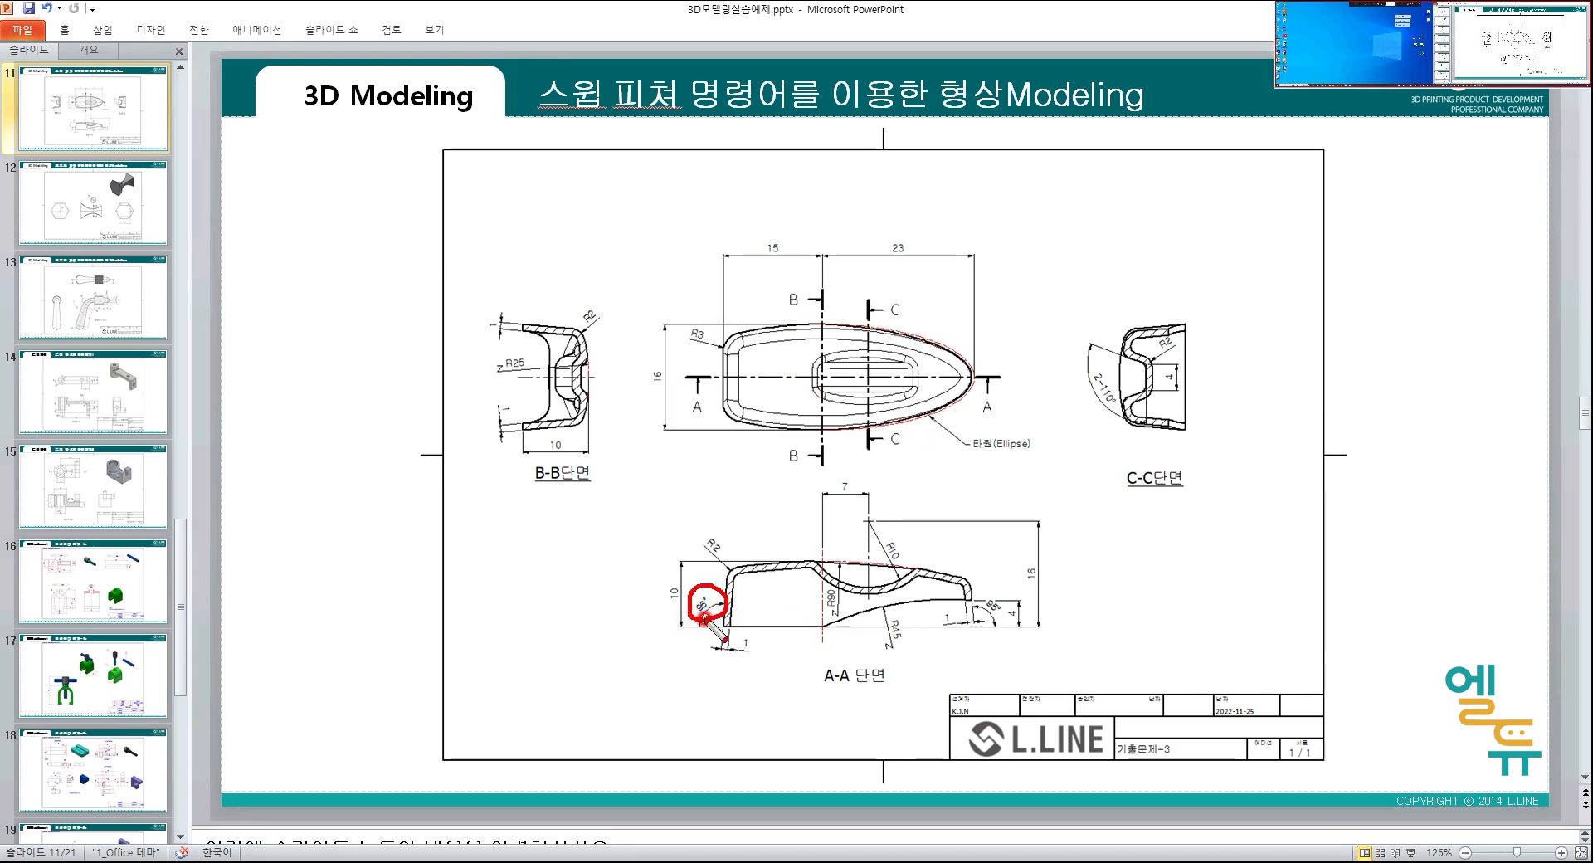
key("Escape")
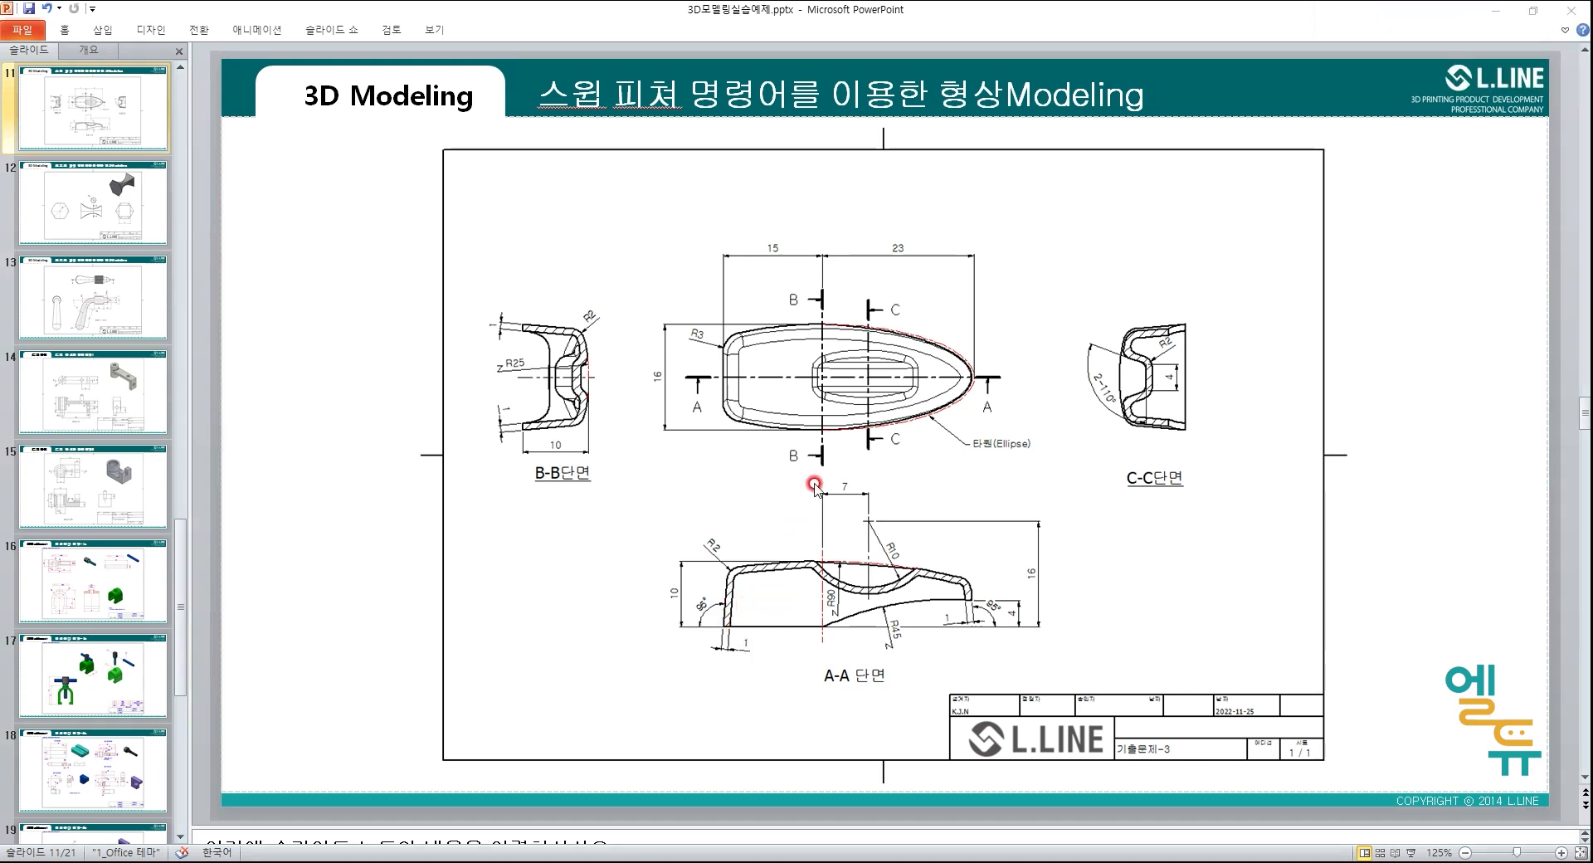
key("ctrl+2")
mouse_move(648, 574)
left_mouse_down()
mouse_move(811, 561)
mouse_move(996, 585)
left_mouse_up()
mouse_move(848, 583)
left_mouse_down()
mouse_move(829, 618)
mouse_move(860, 592)
left_mouse_up()
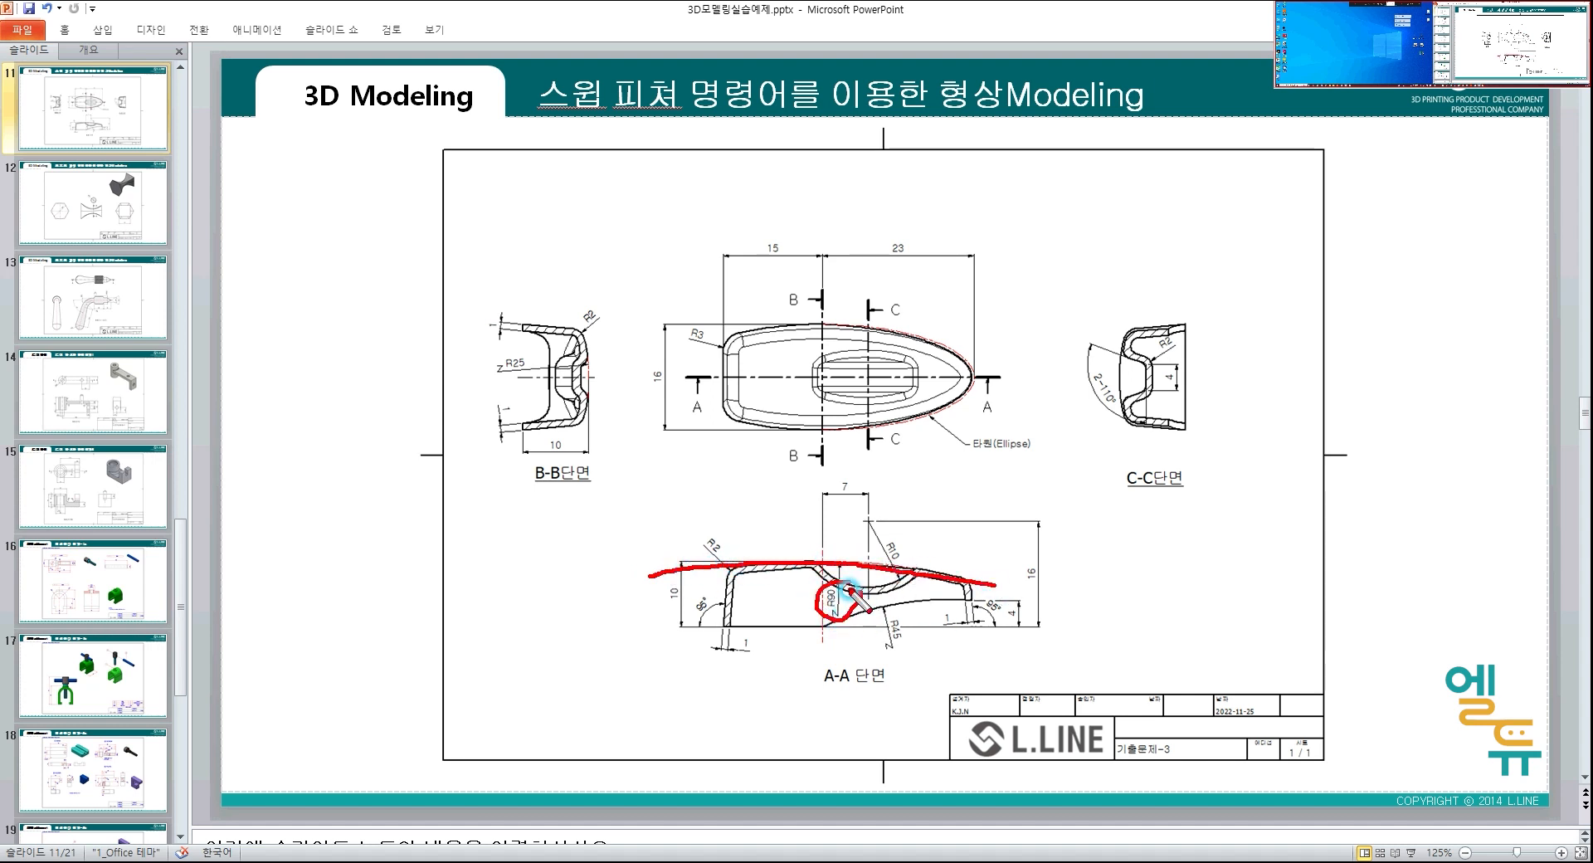
mouse_move(1139, 298)
left_mouse_down()
mouse_move(1118, 359)
mouse_move(1122, 446)
left_mouse_up()
left_click_drag(576, 309, 593, 455)
mouse_move(504, 384)
left_mouse_down()
mouse_move(531, 381)
mouse_move(527, 349)
mouse_move(500, 380)
left_mouse_up()
key("Escape")
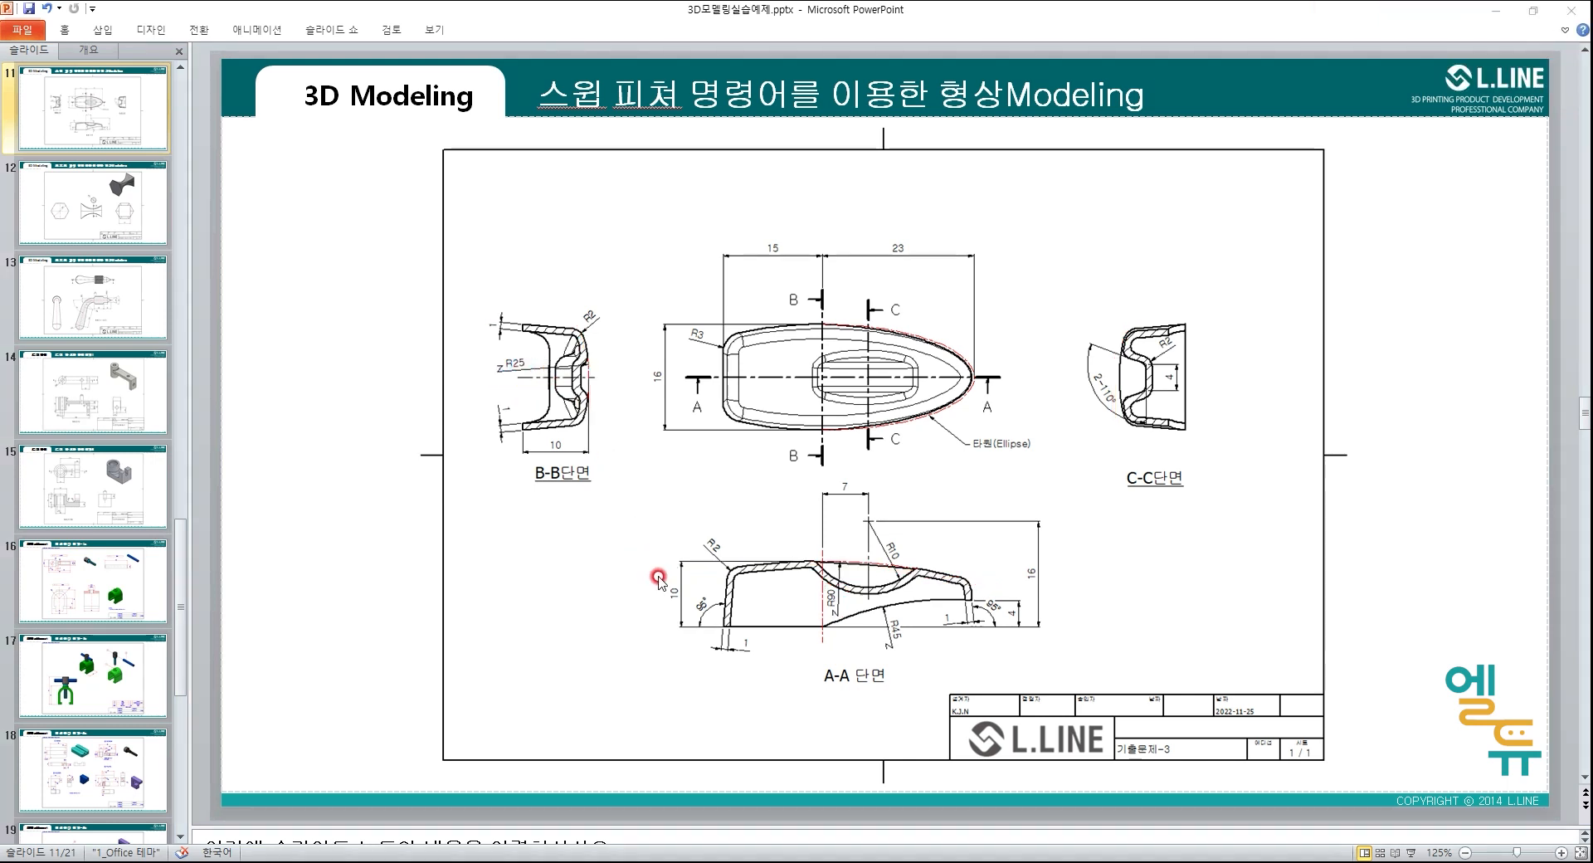
mouse_move(665, 571)
left_mouse_down()
mouse_move(892, 566)
mouse_move(1013, 596)
left_mouse_up()
key("Escape")
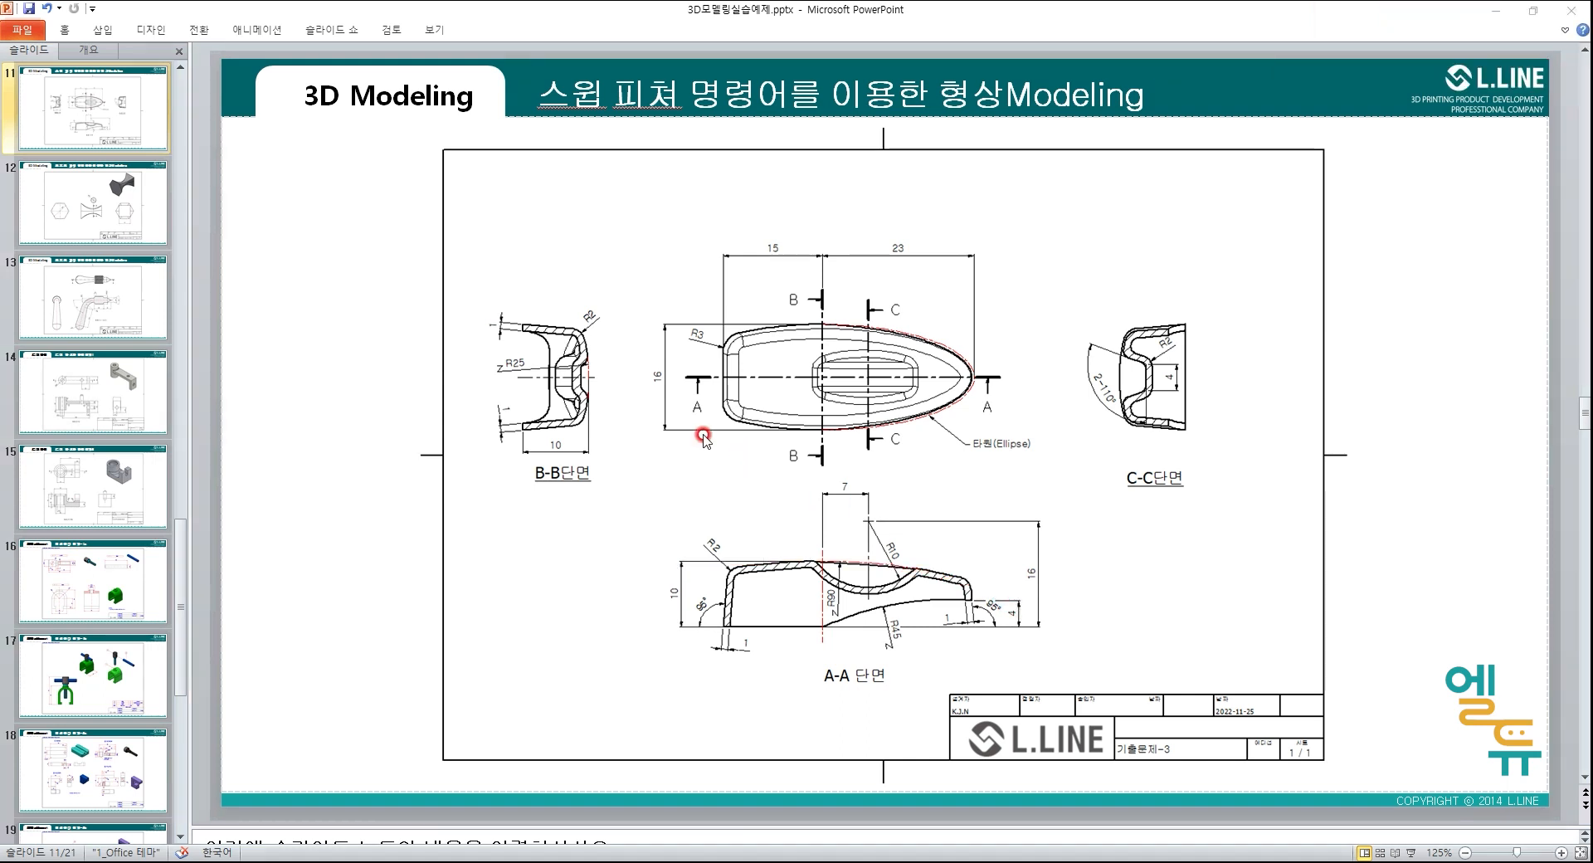
left_click_drag(571, 314, 580, 458)
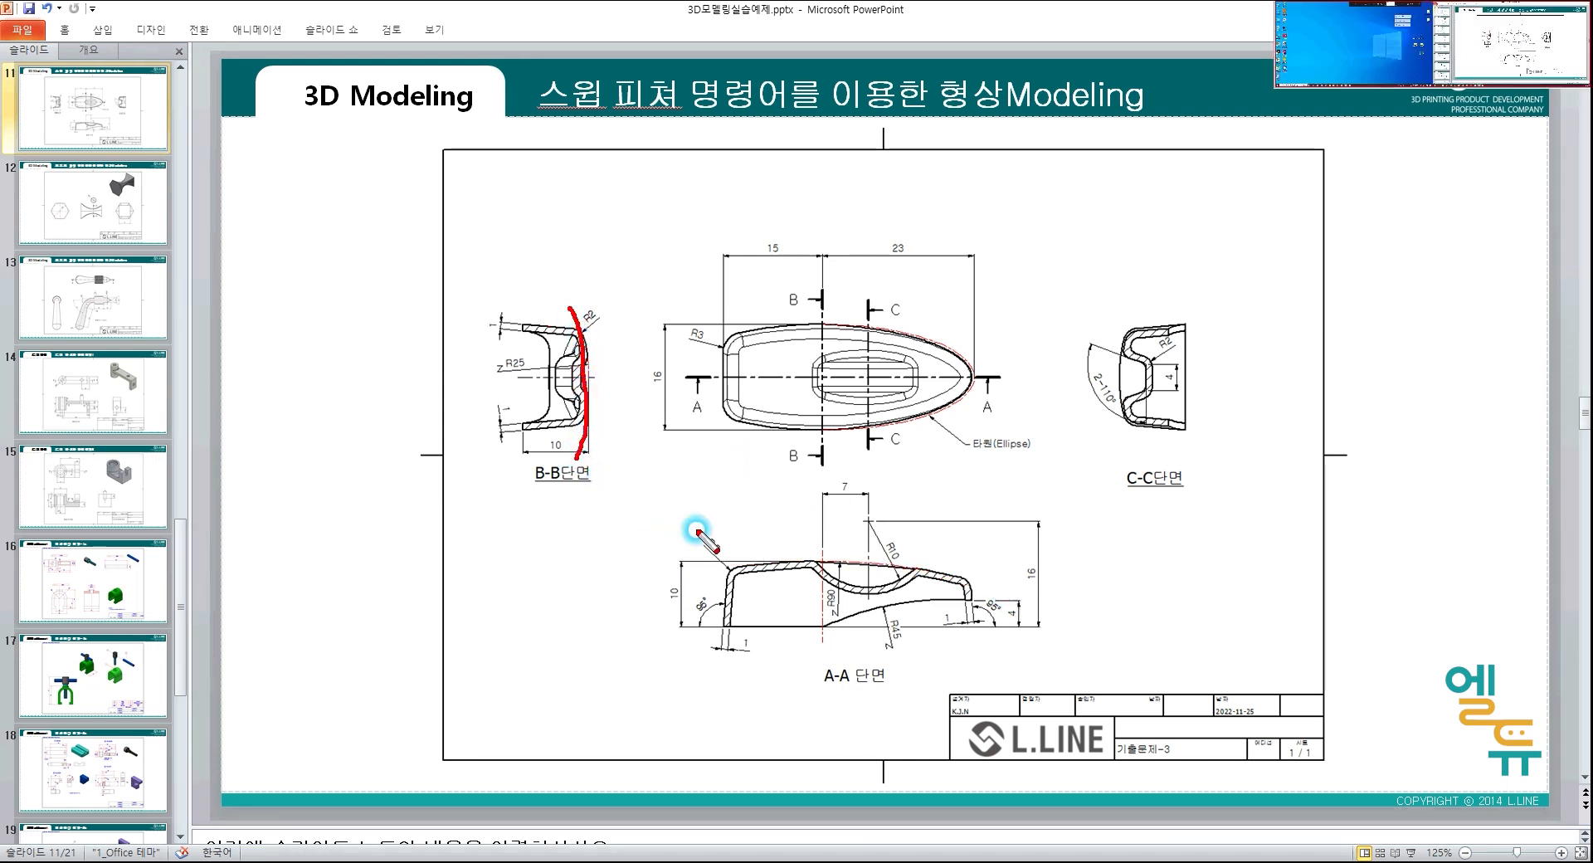
left_click_drag(692, 568, 944, 572)
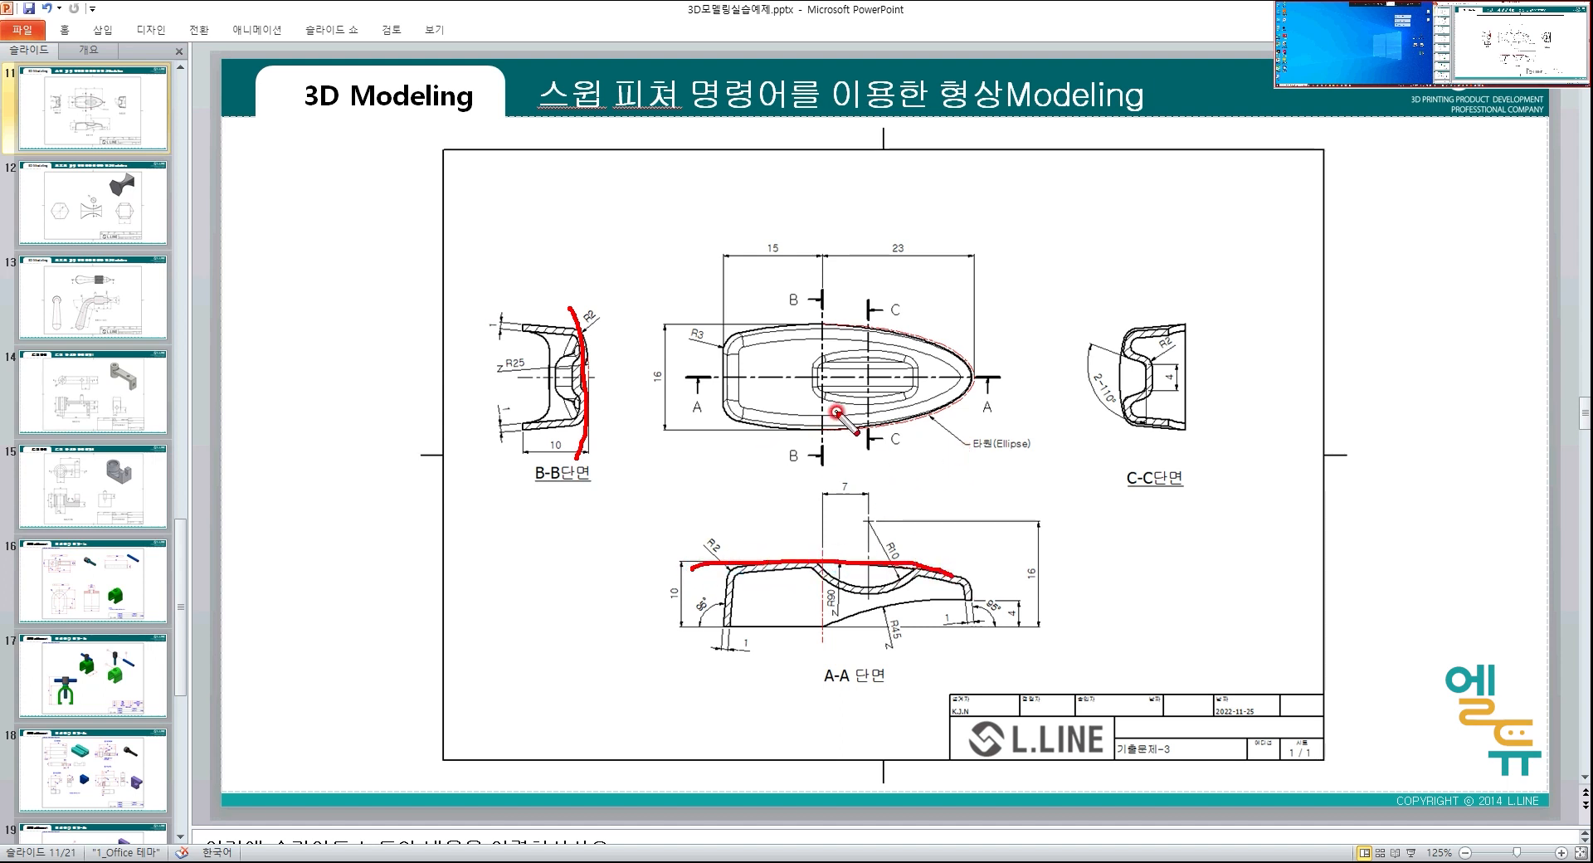
key("Escape")
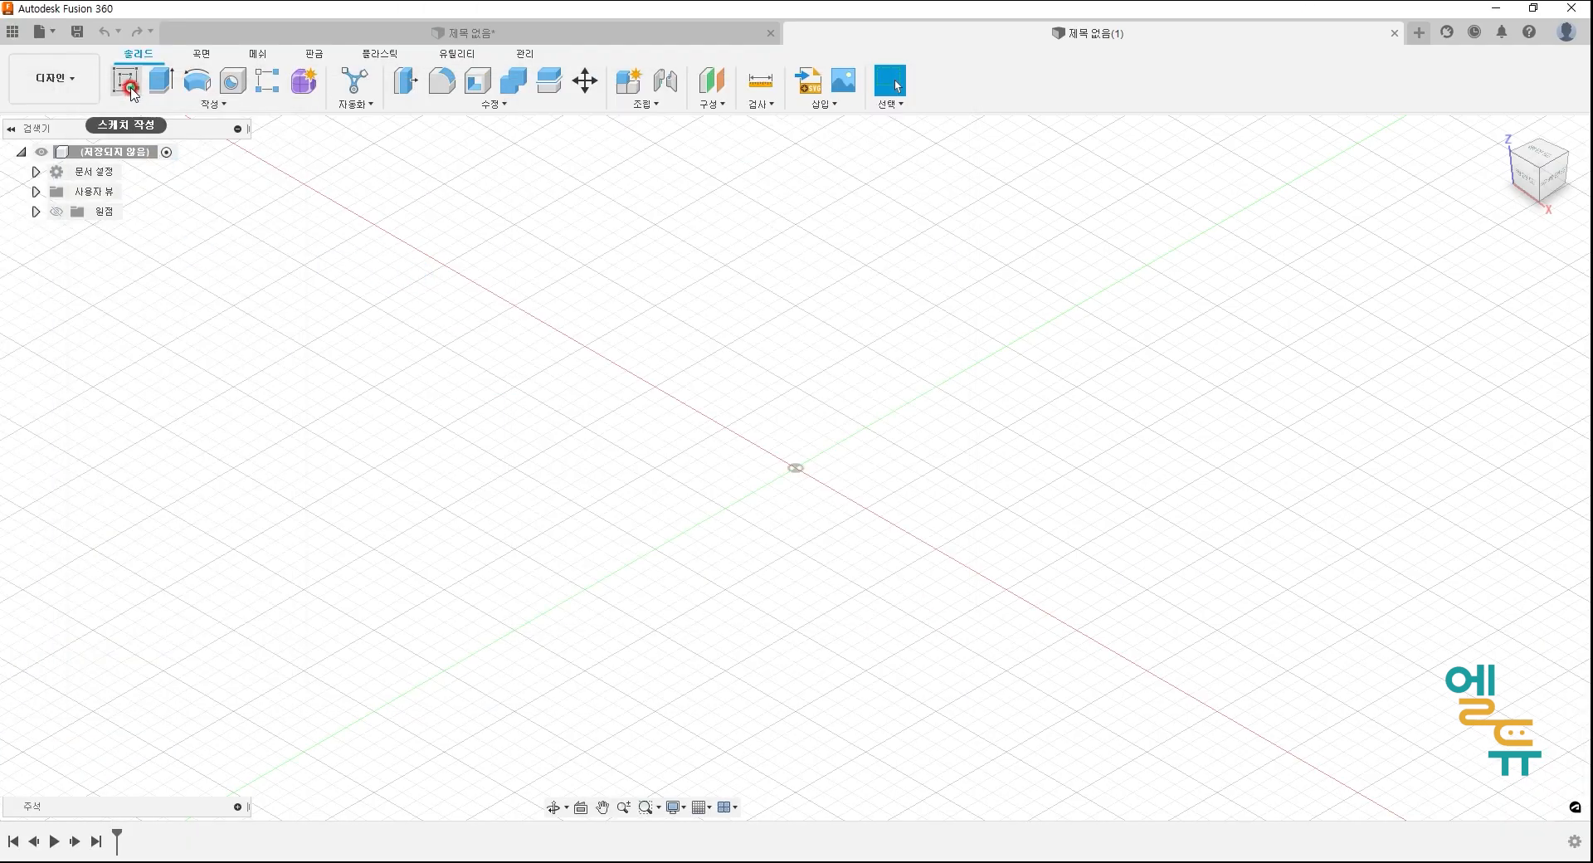
- Start a sketch on the horizontal XY plane and draw an ellipse centred on the origin, about 100 mm long along the X axis
left_click(130, 88)
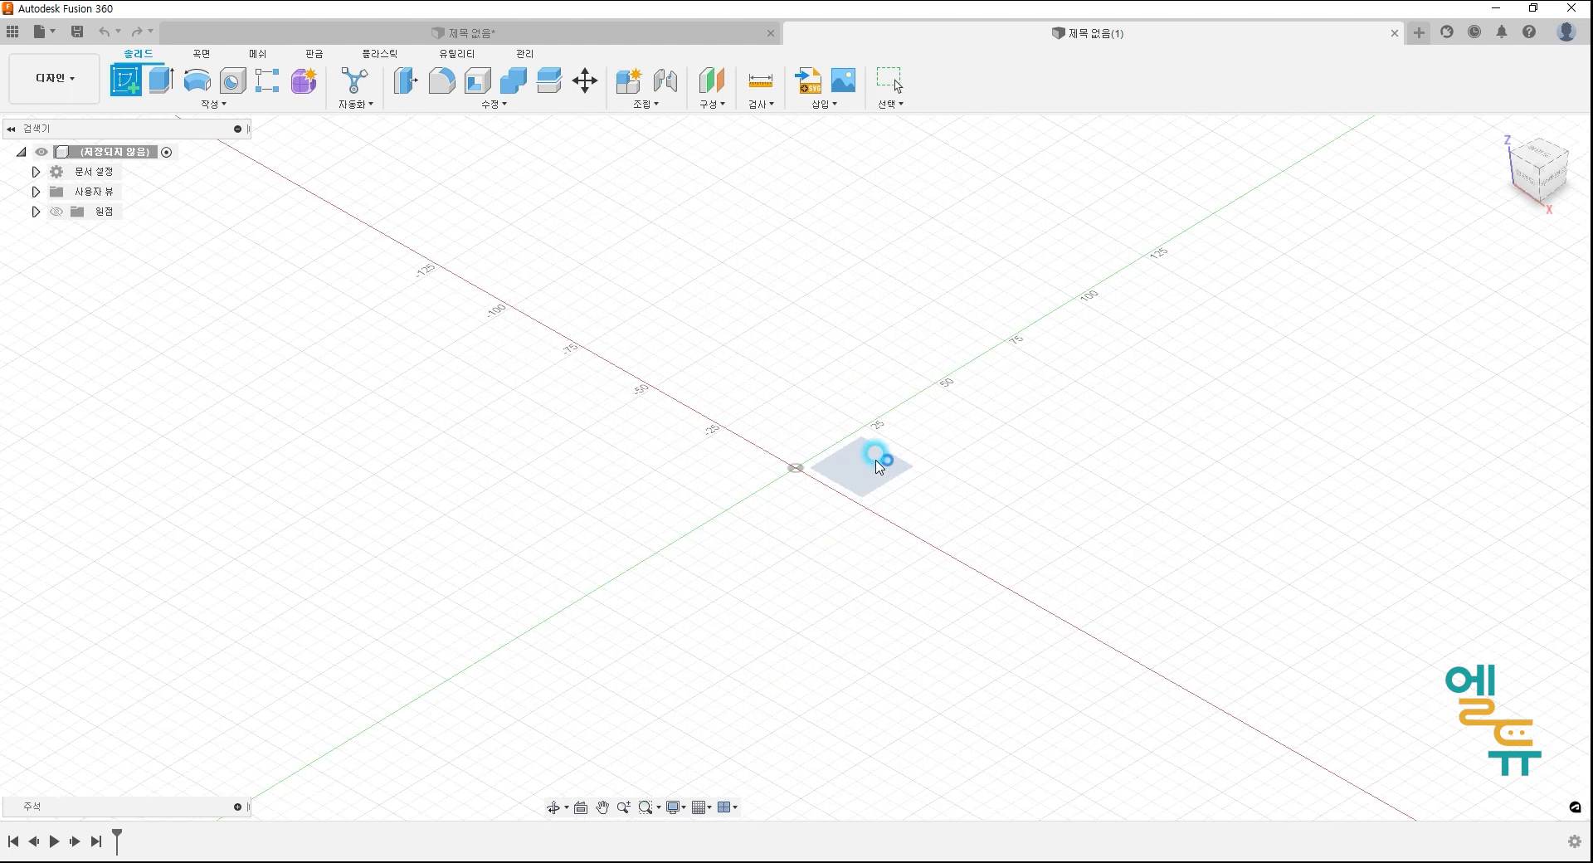
left_click(896, 463)
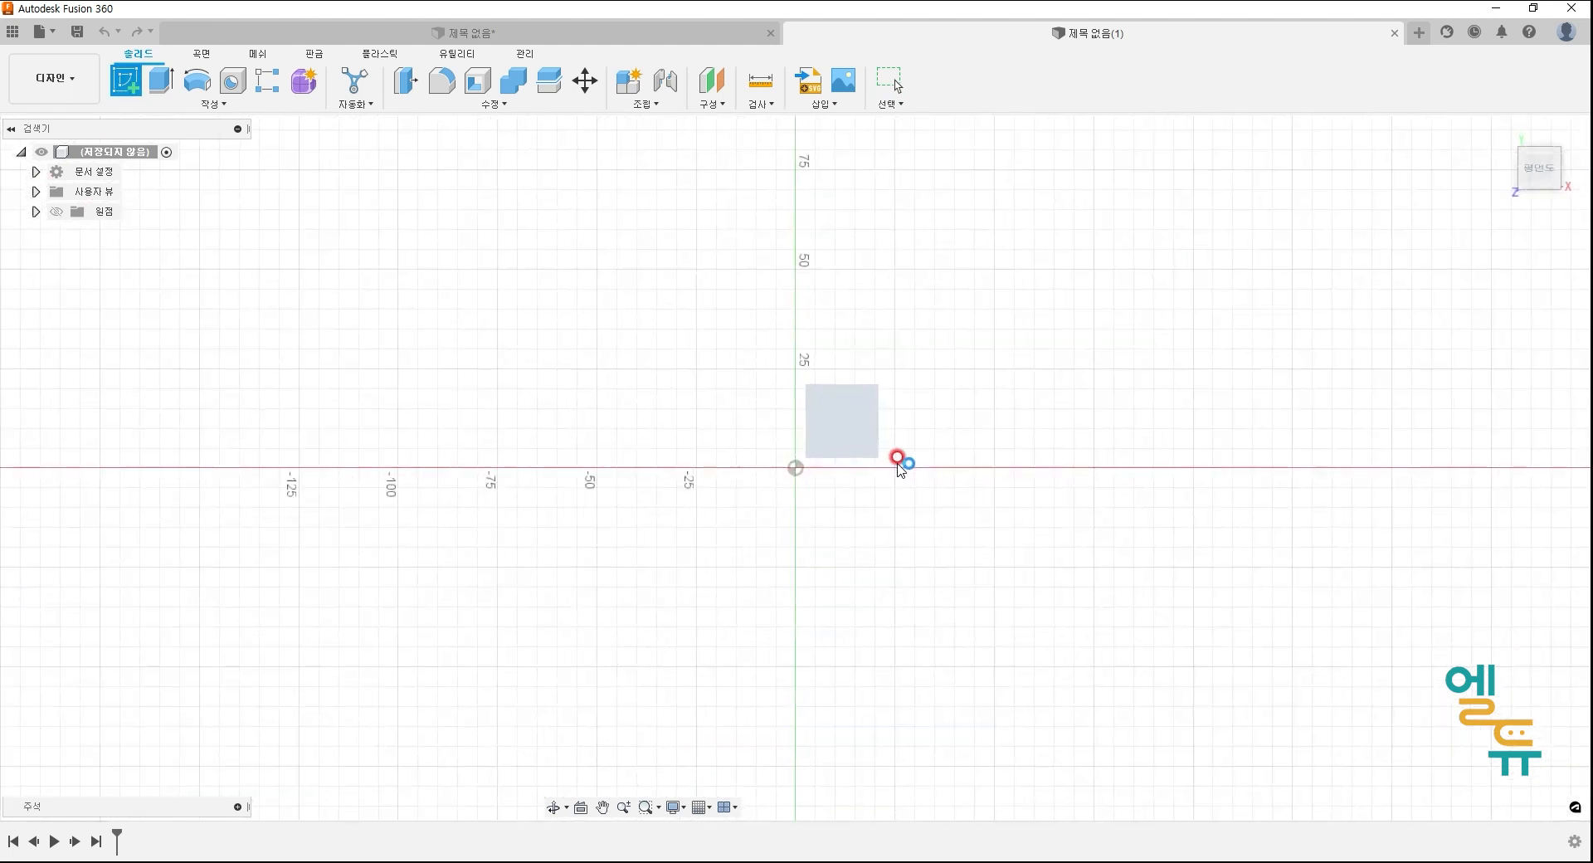
left_click(228, 105)
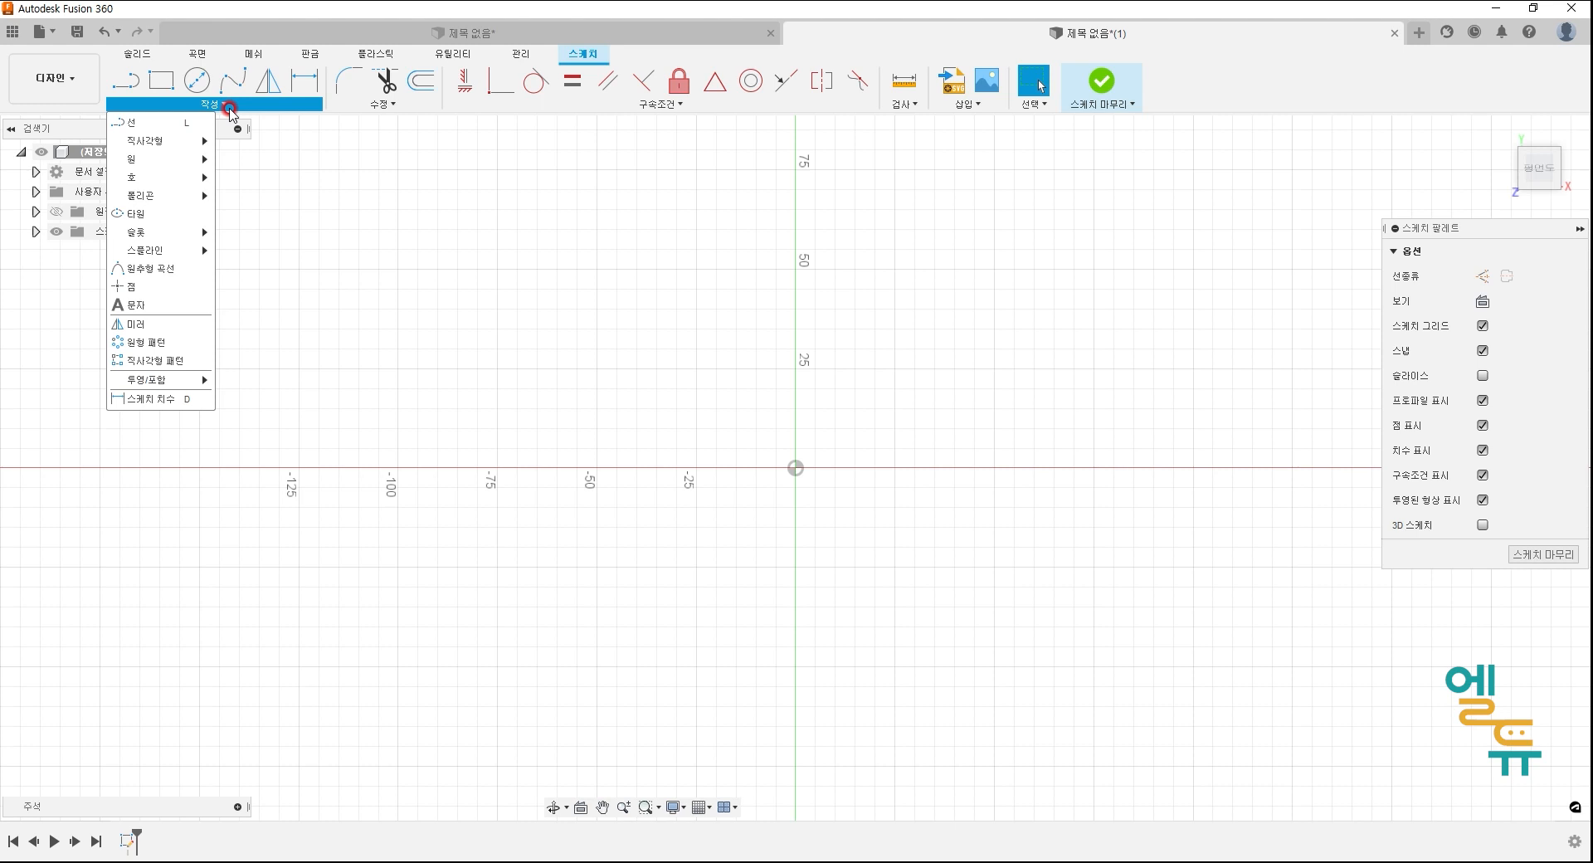
left_click(196, 213)
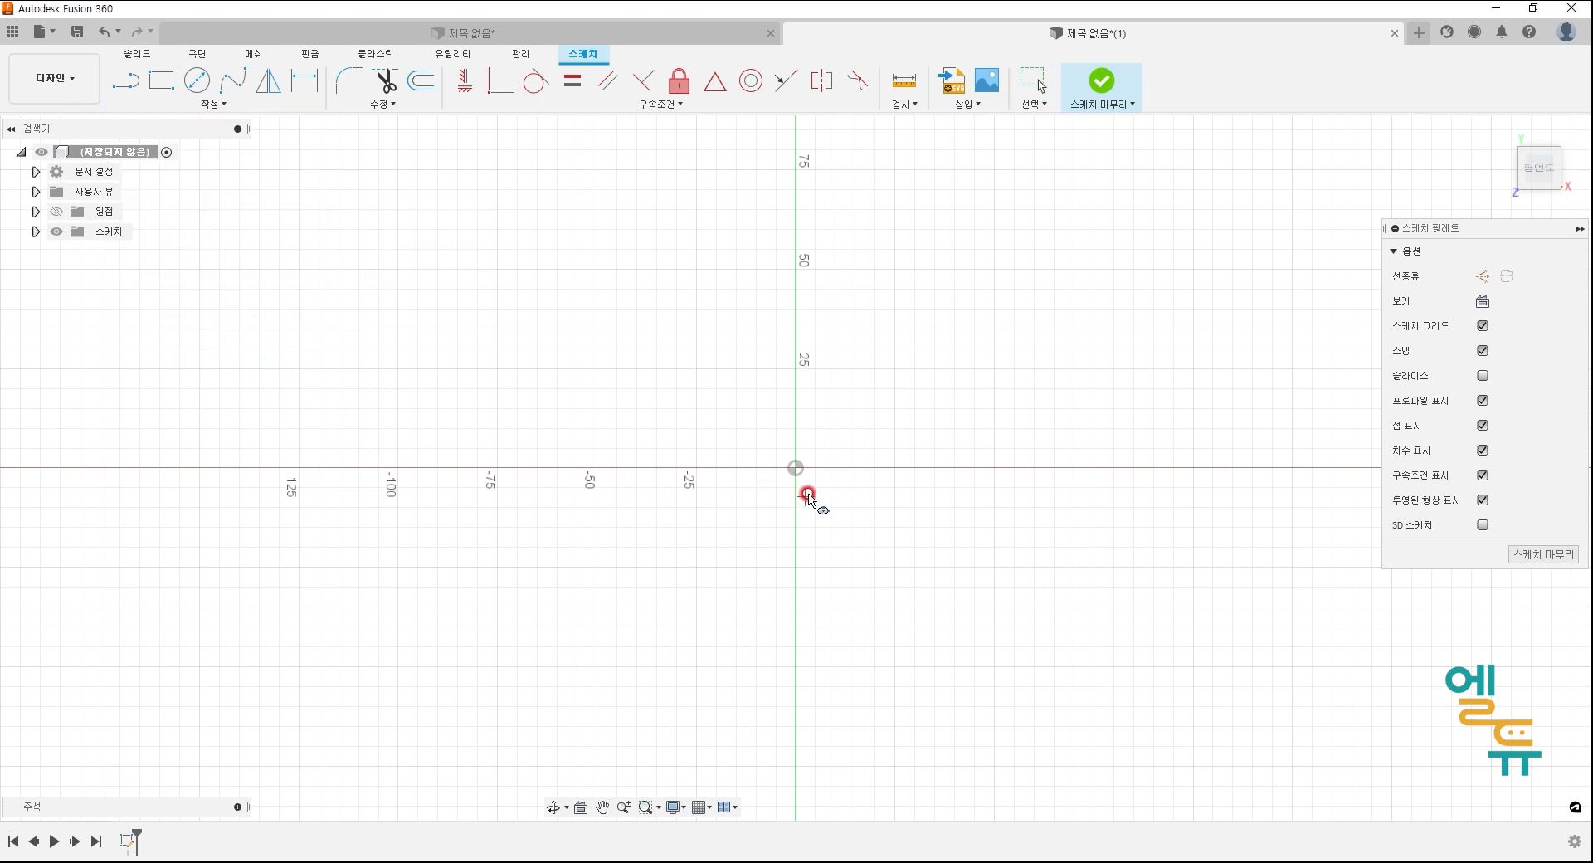
left_click(795, 467)
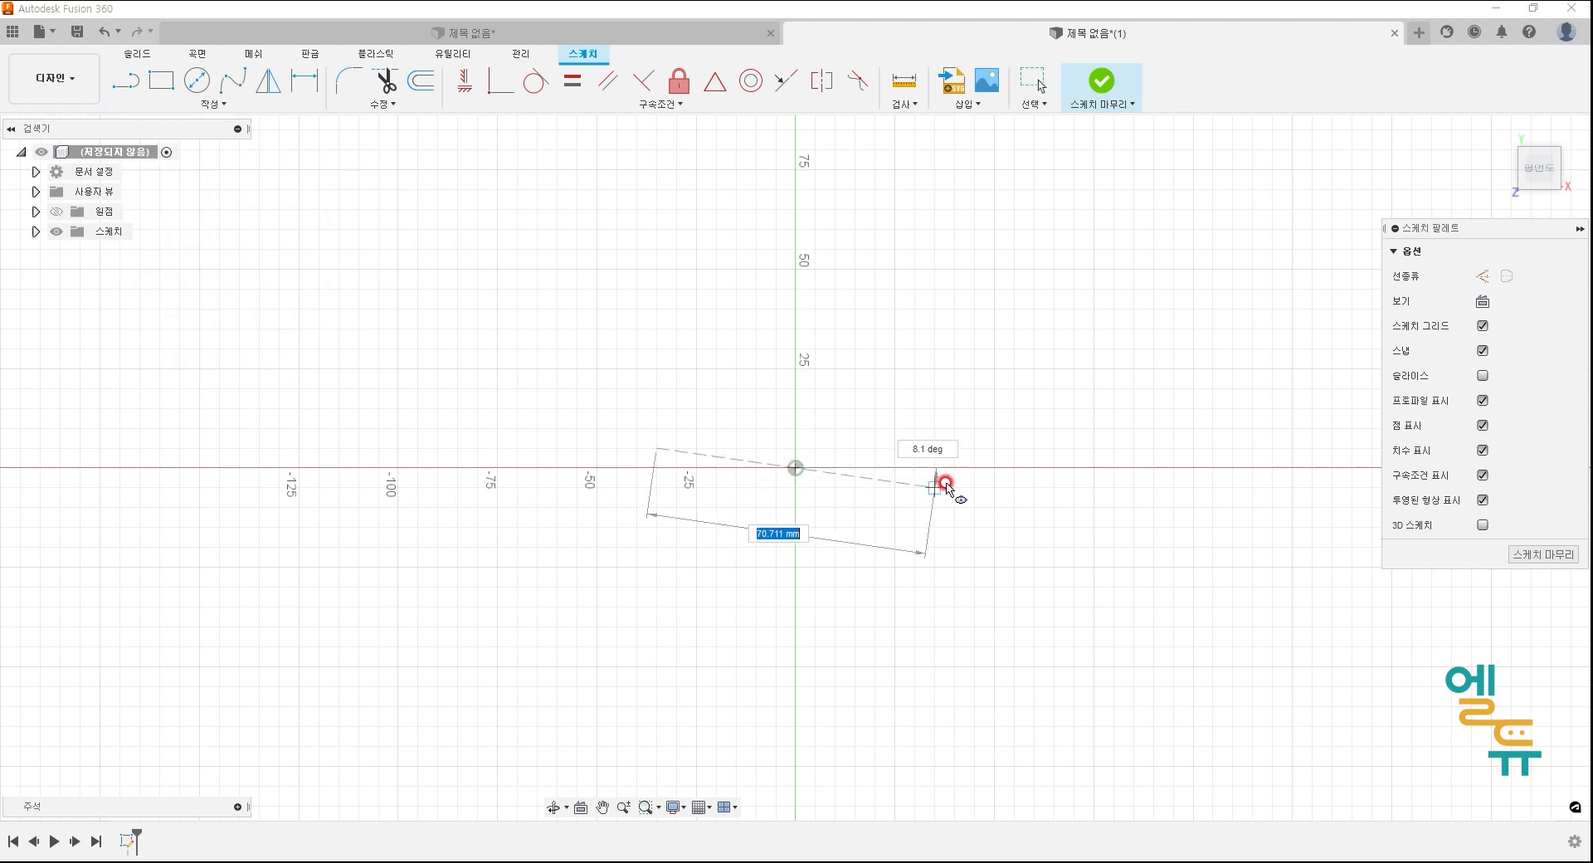
left_click(994, 461)
left_click(972, 438)
middle_click_drag(1112, 564, 1011, 552)
- Dimension the ellipse with a 23 mm distance from its centre to the long-axis end and a 16 mm overall width
left_click(304, 80)
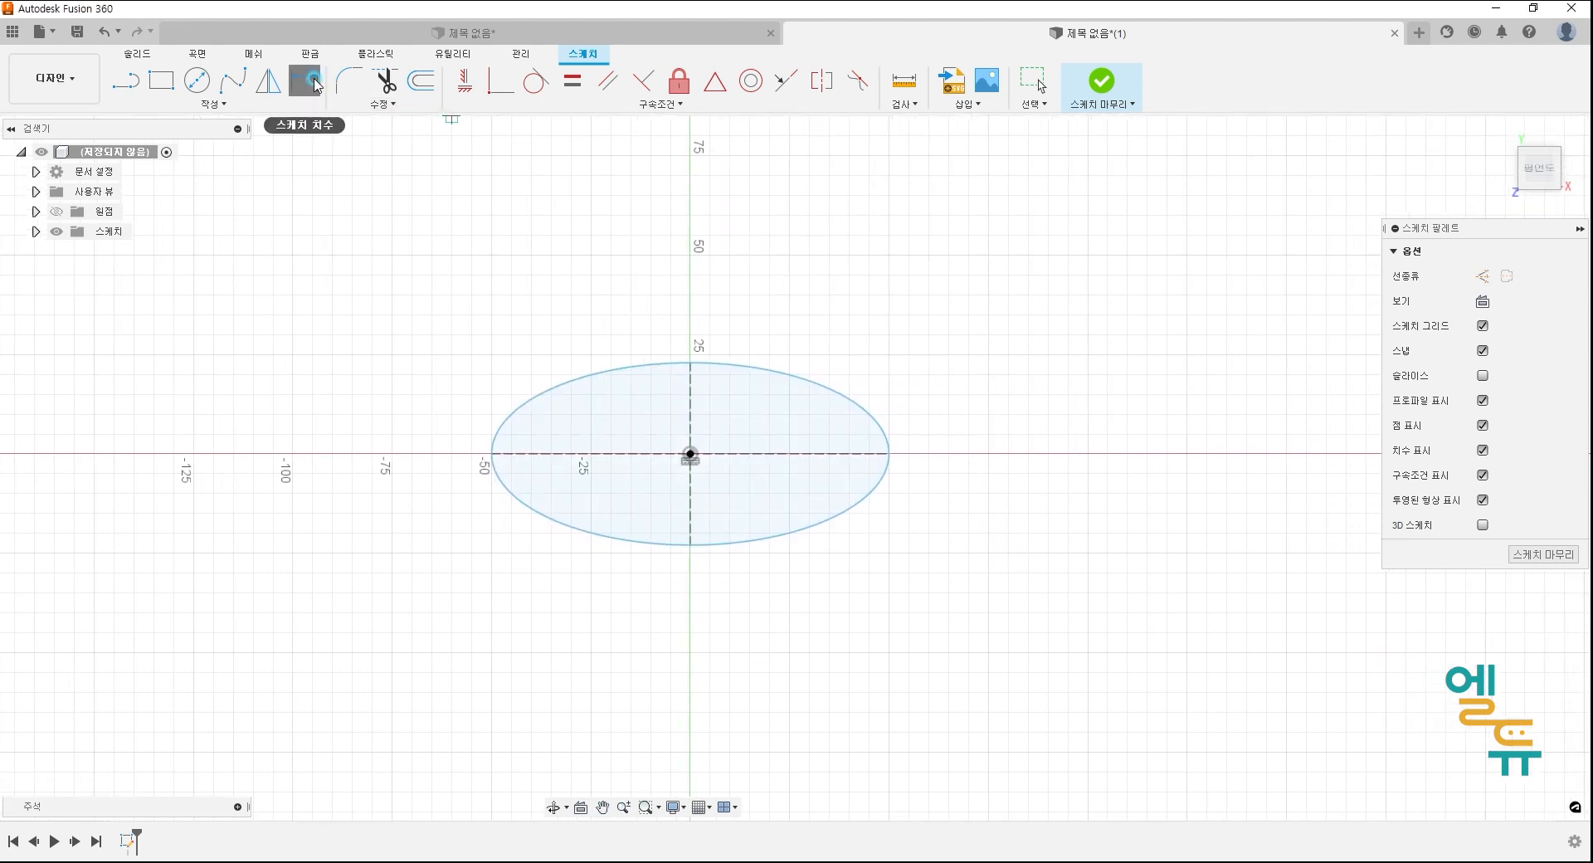
left_click(790, 371)
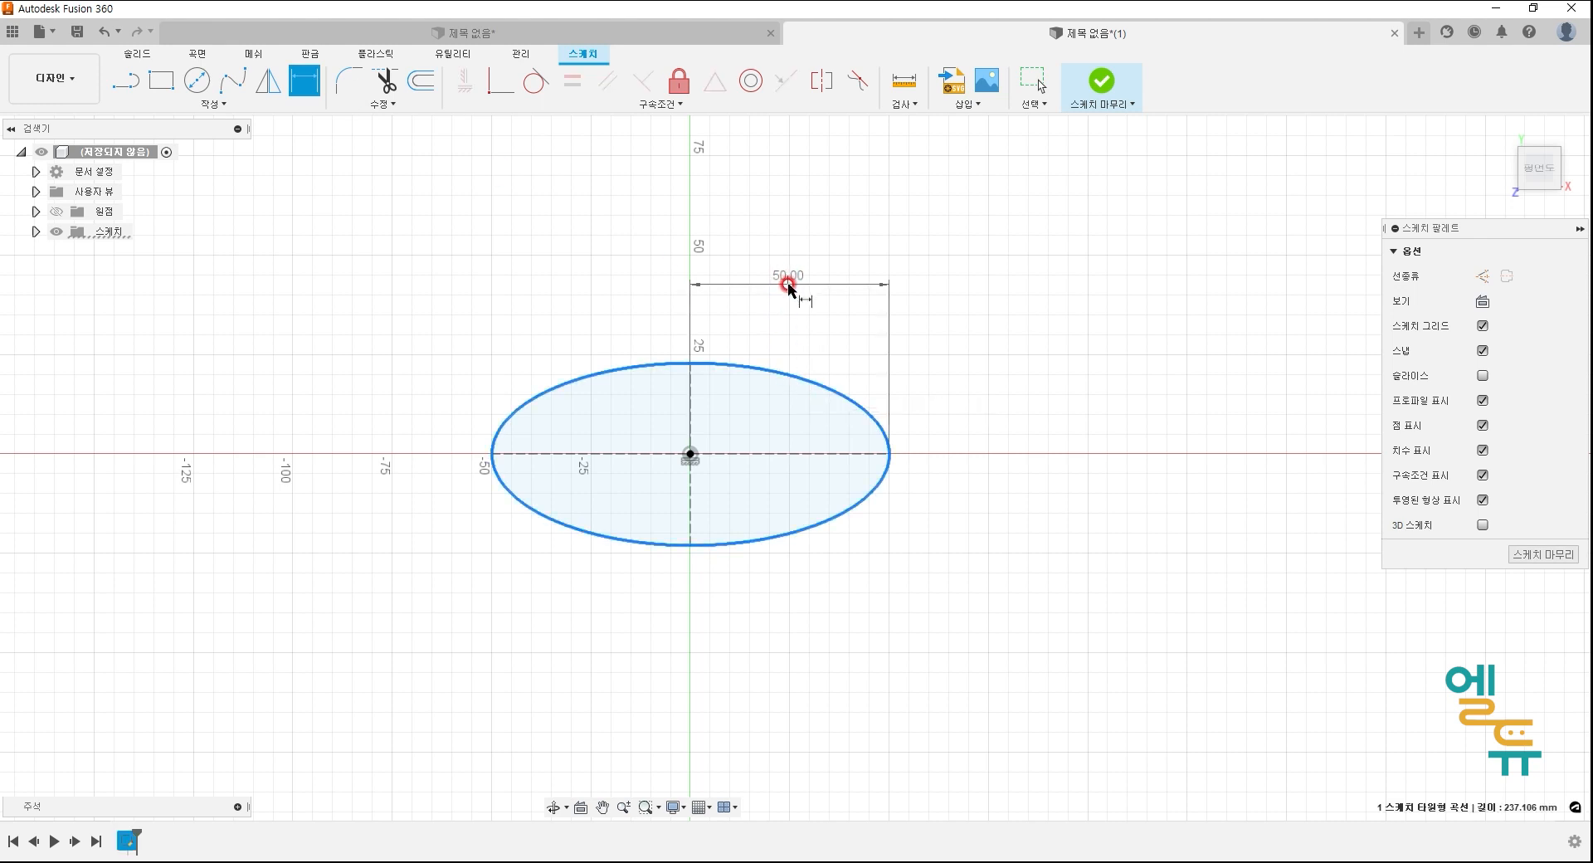
left_click(789, 283)
key("Return")
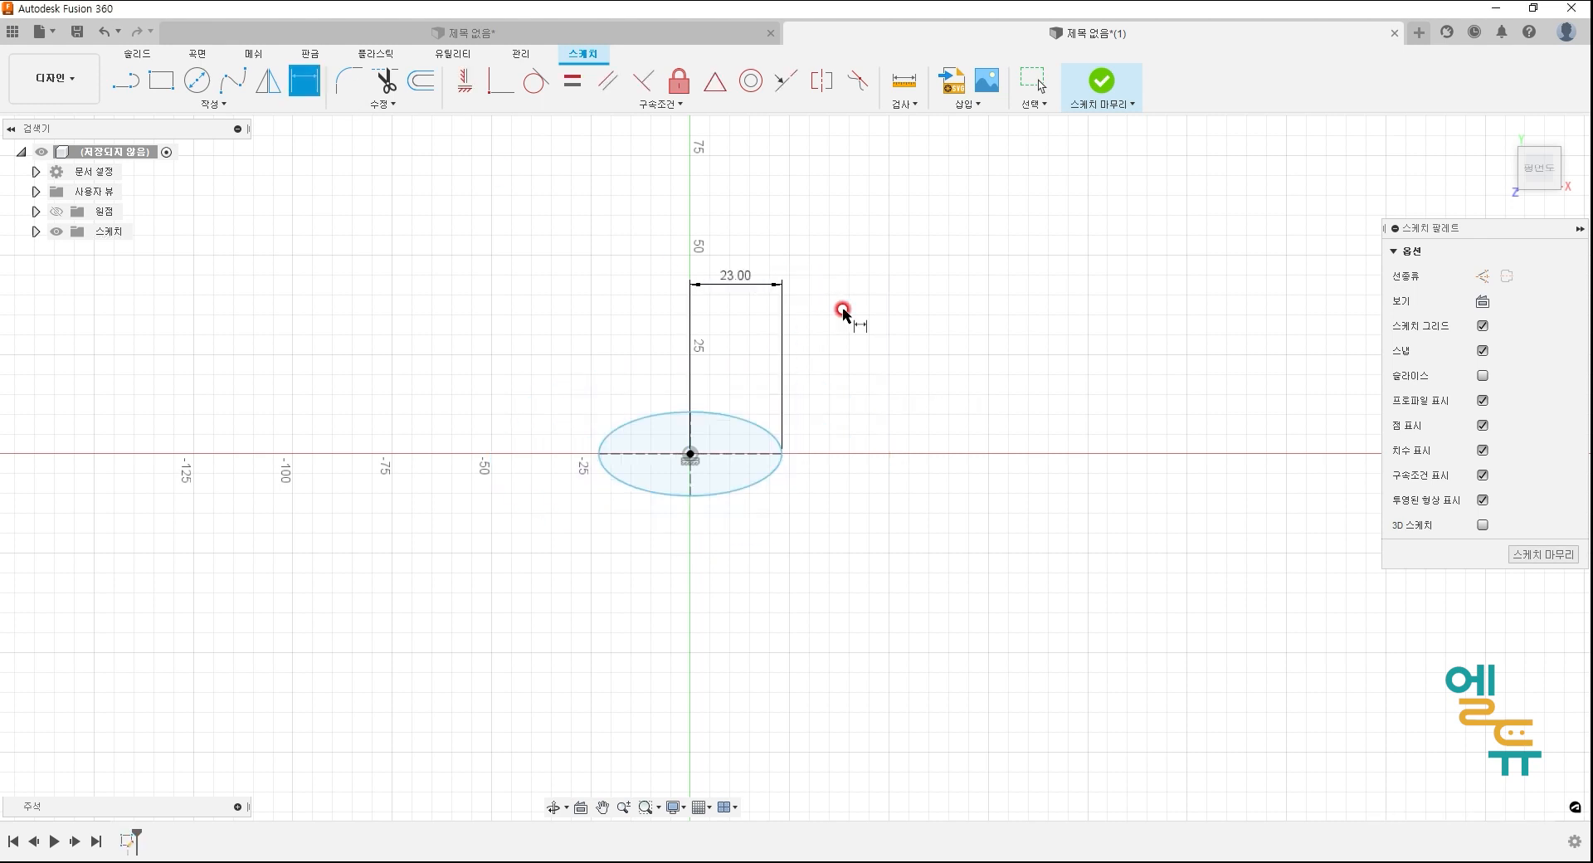
left_click(695, 434)
left_click(536, 434)
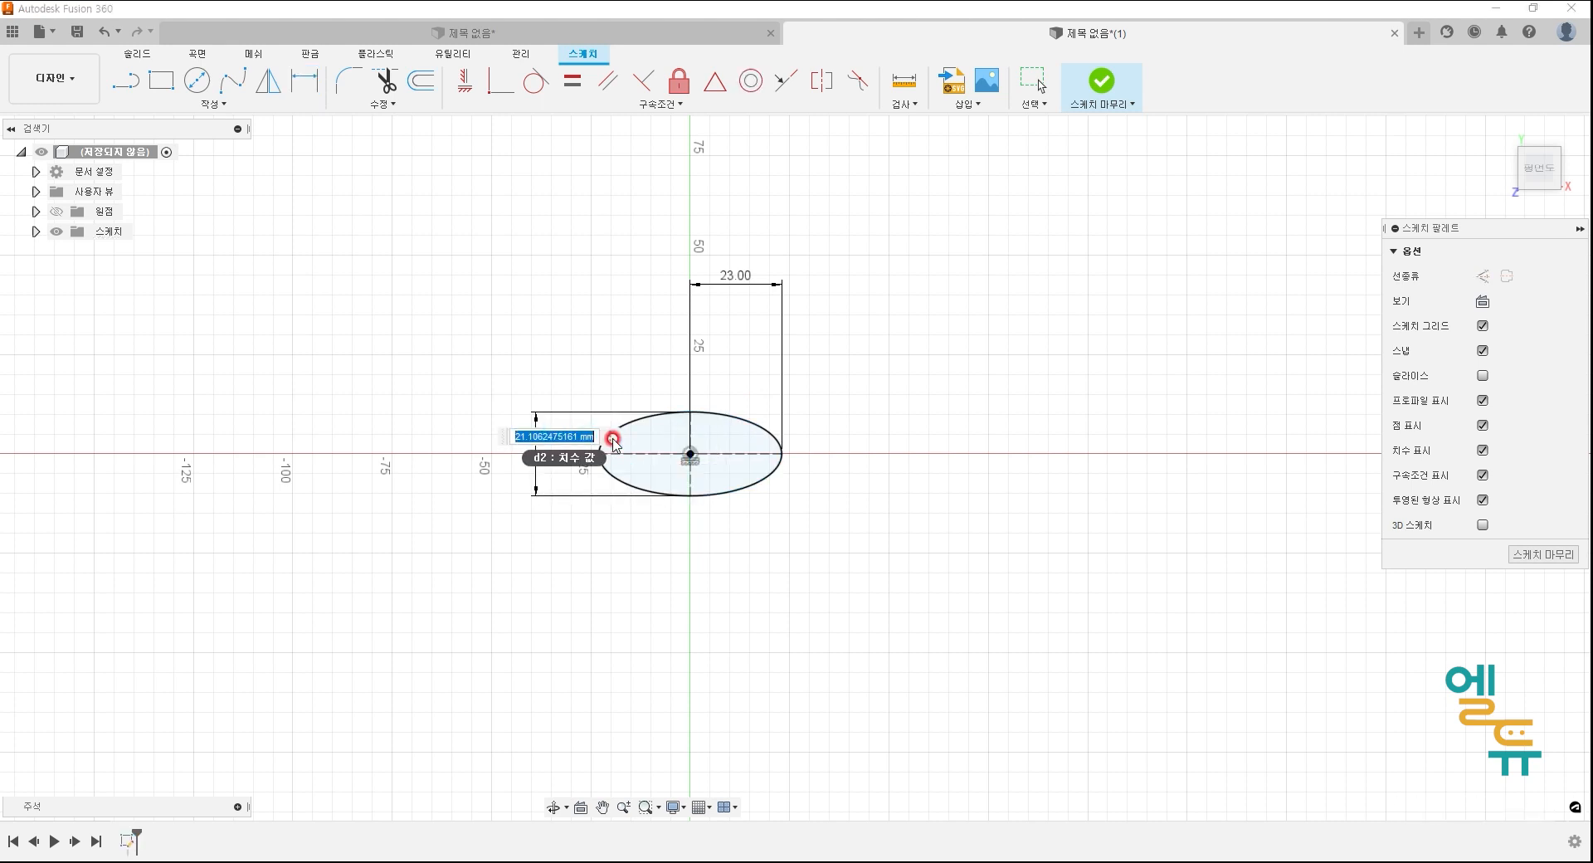
key("Return")
scroll(643, 473, "up", 2)
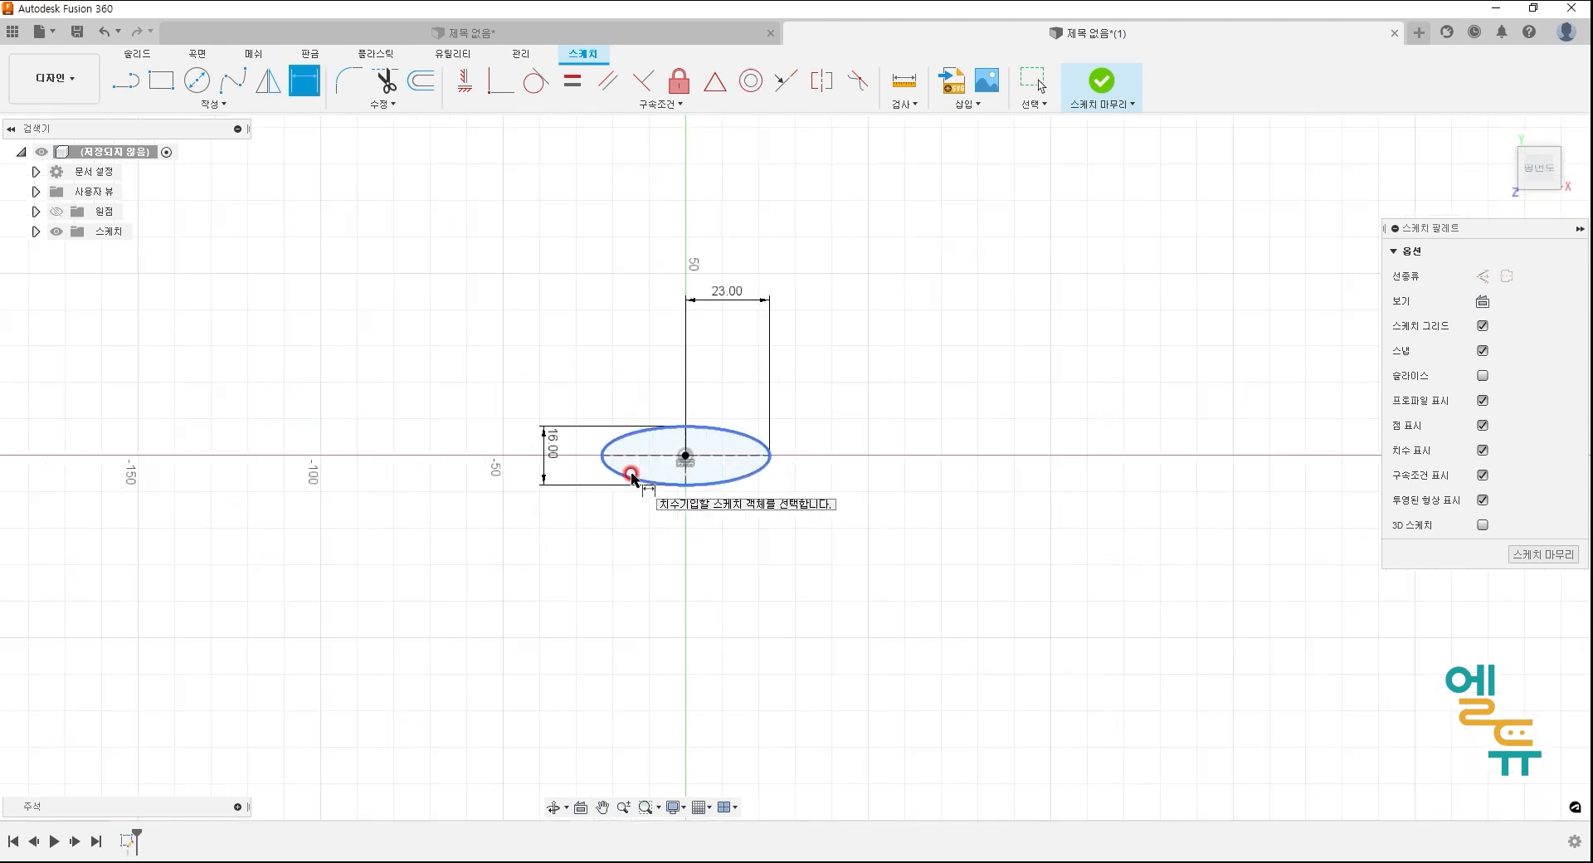
scroll(644, 473, "up", 3)
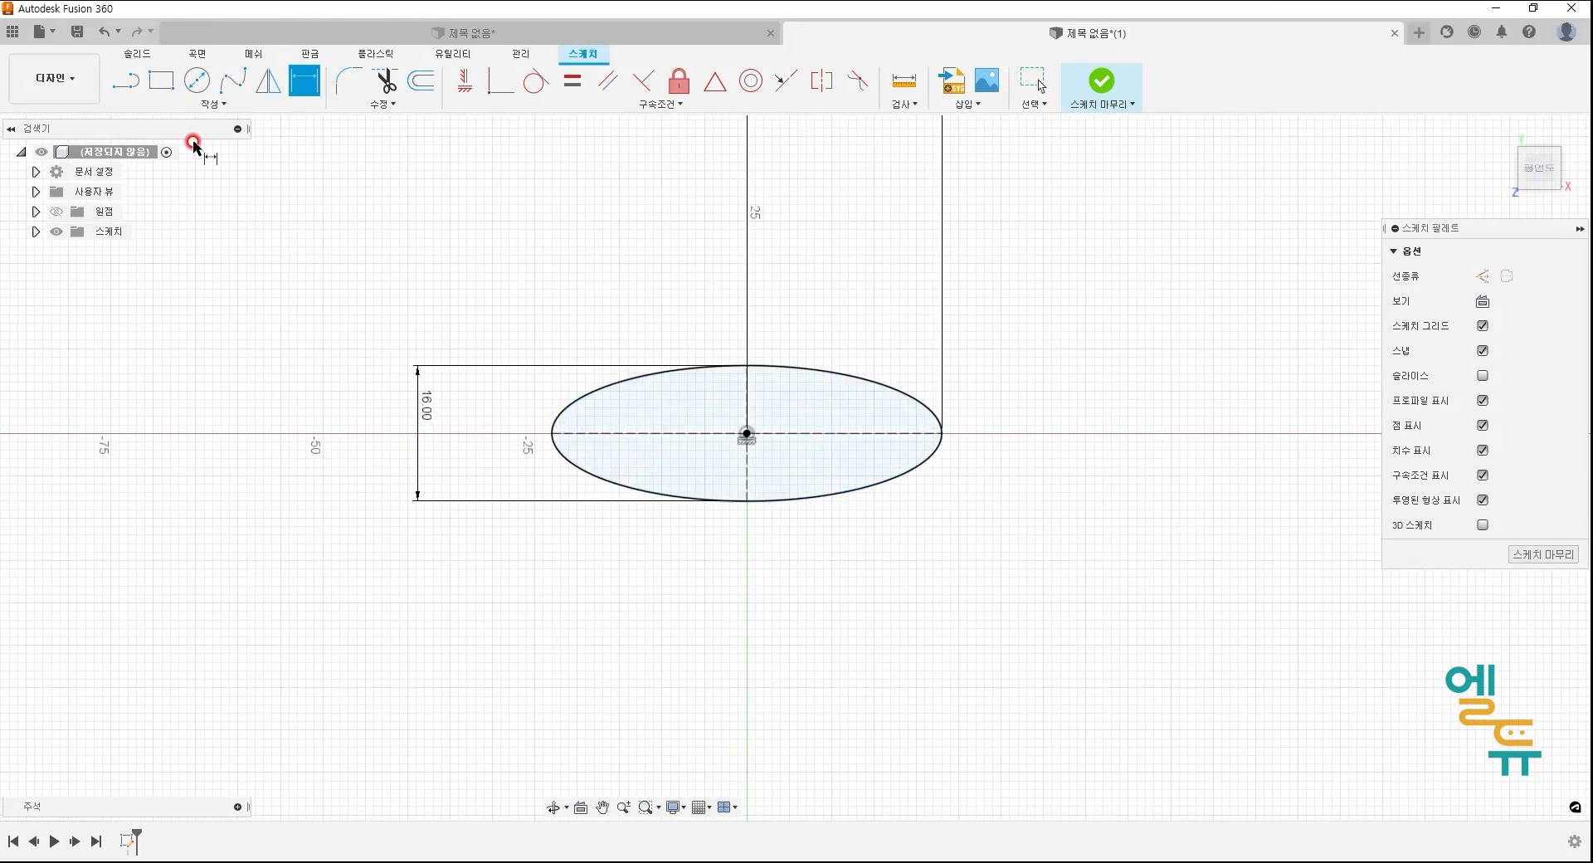
left_click(126, 80)
left_click(619, 384)
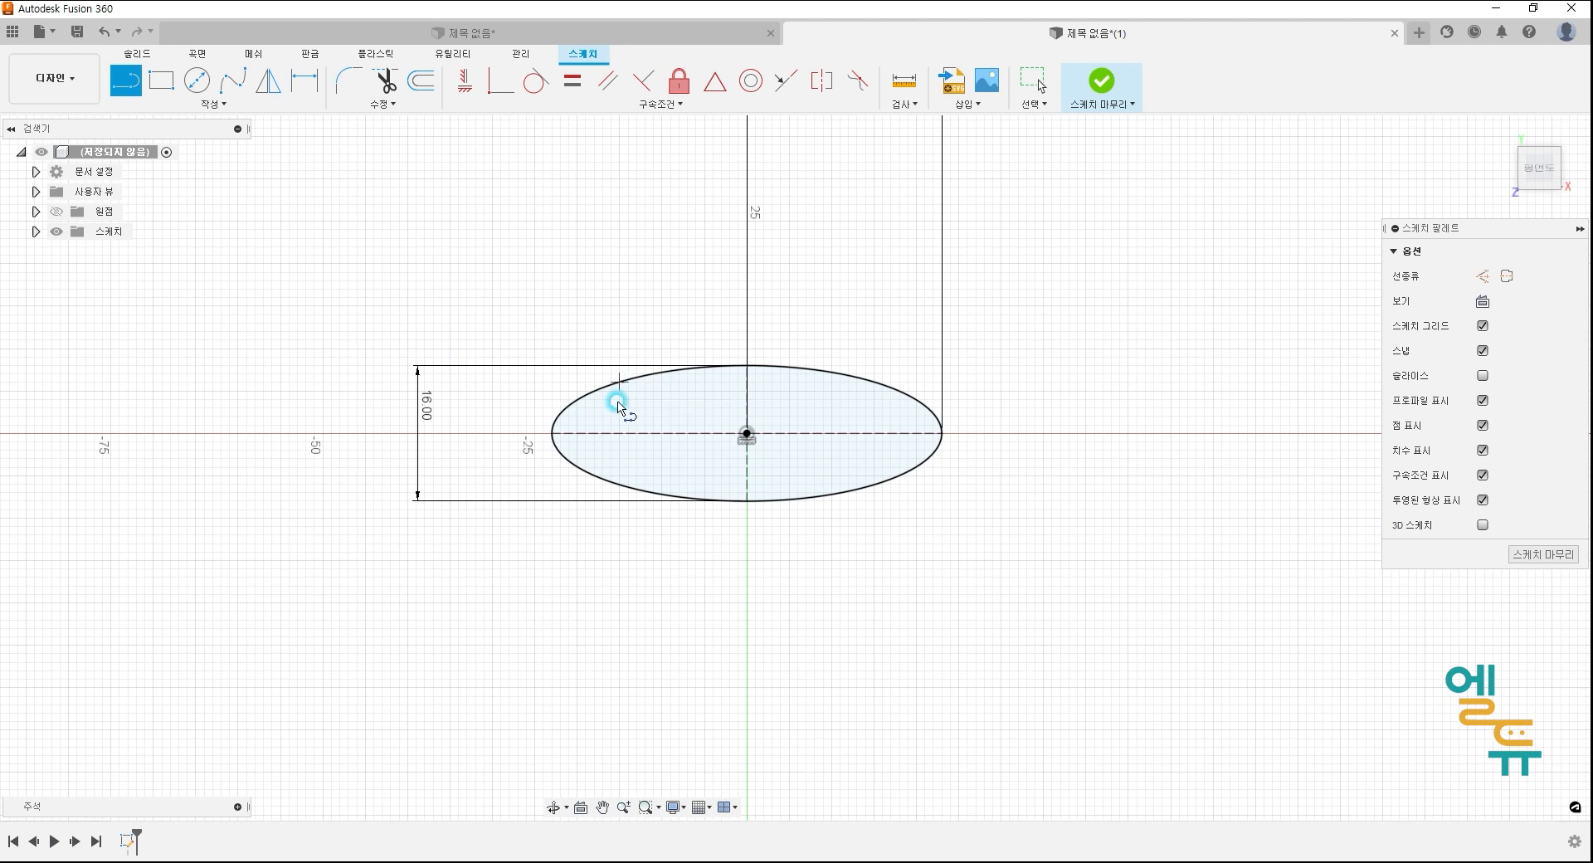
left_click(623, 485)
key("Escape")
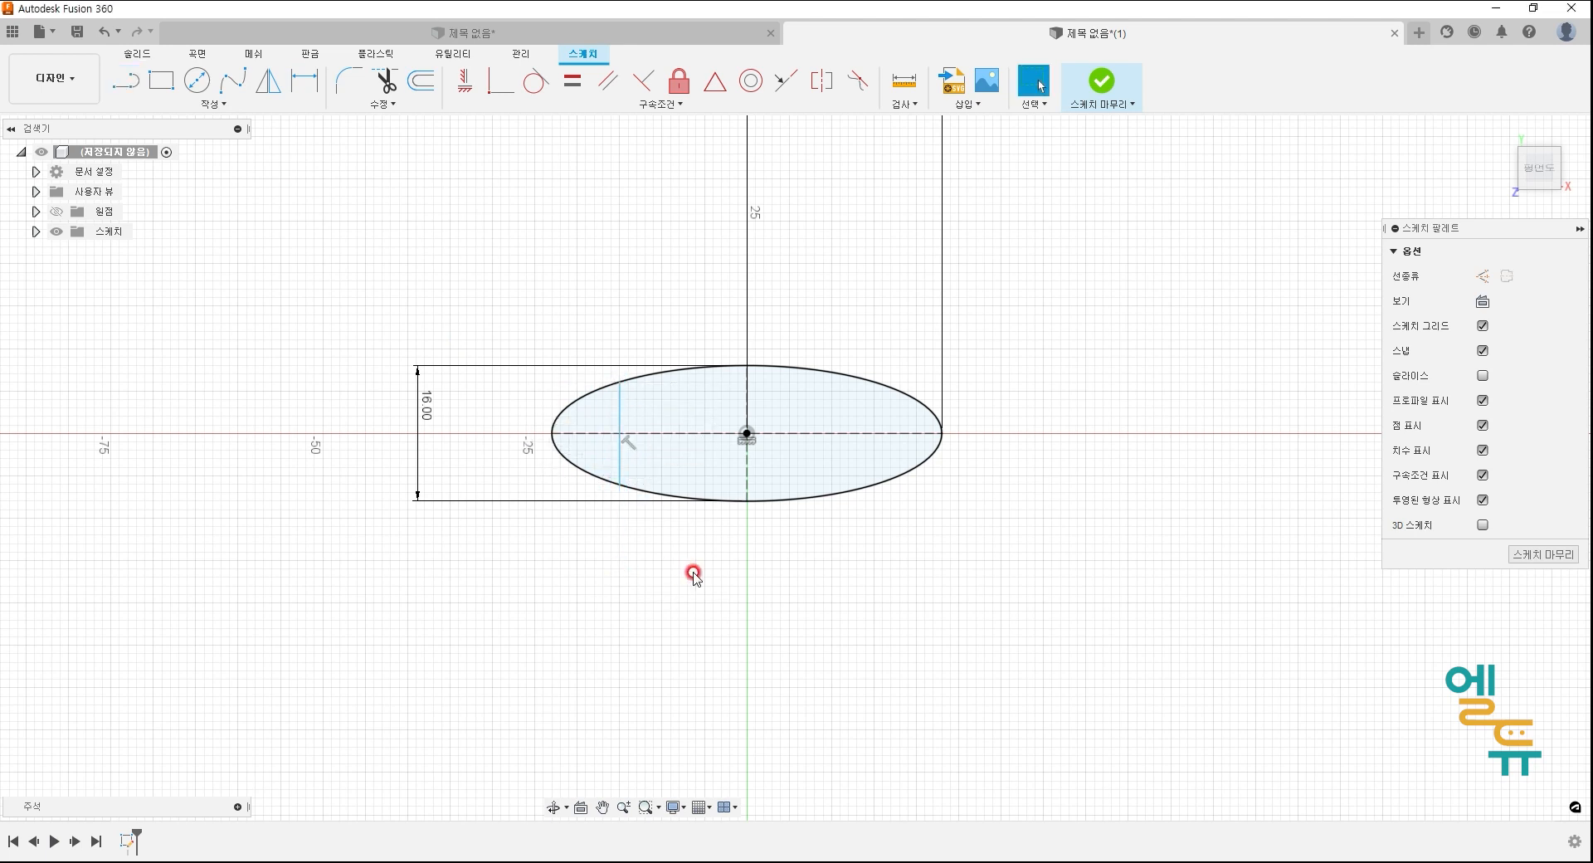
key("Delete")
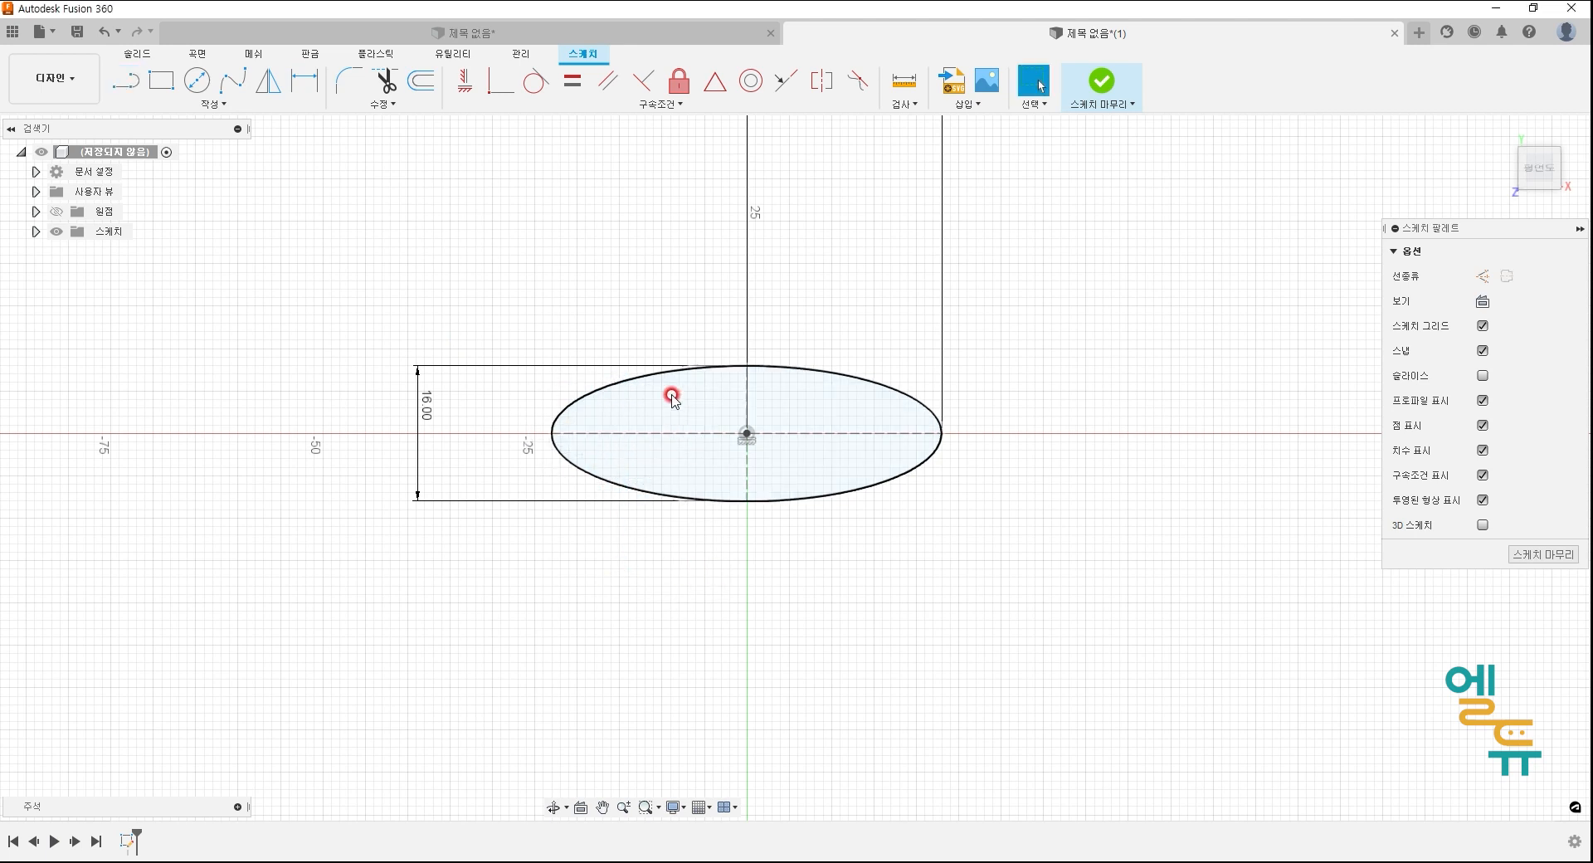
- Draw a vertical line across the ellipse on the negative X side and trim its overhanging ends back to the curve
left_click(133, 82)
left_click(612, 347)
left_click(611, 543)
key("Escape")
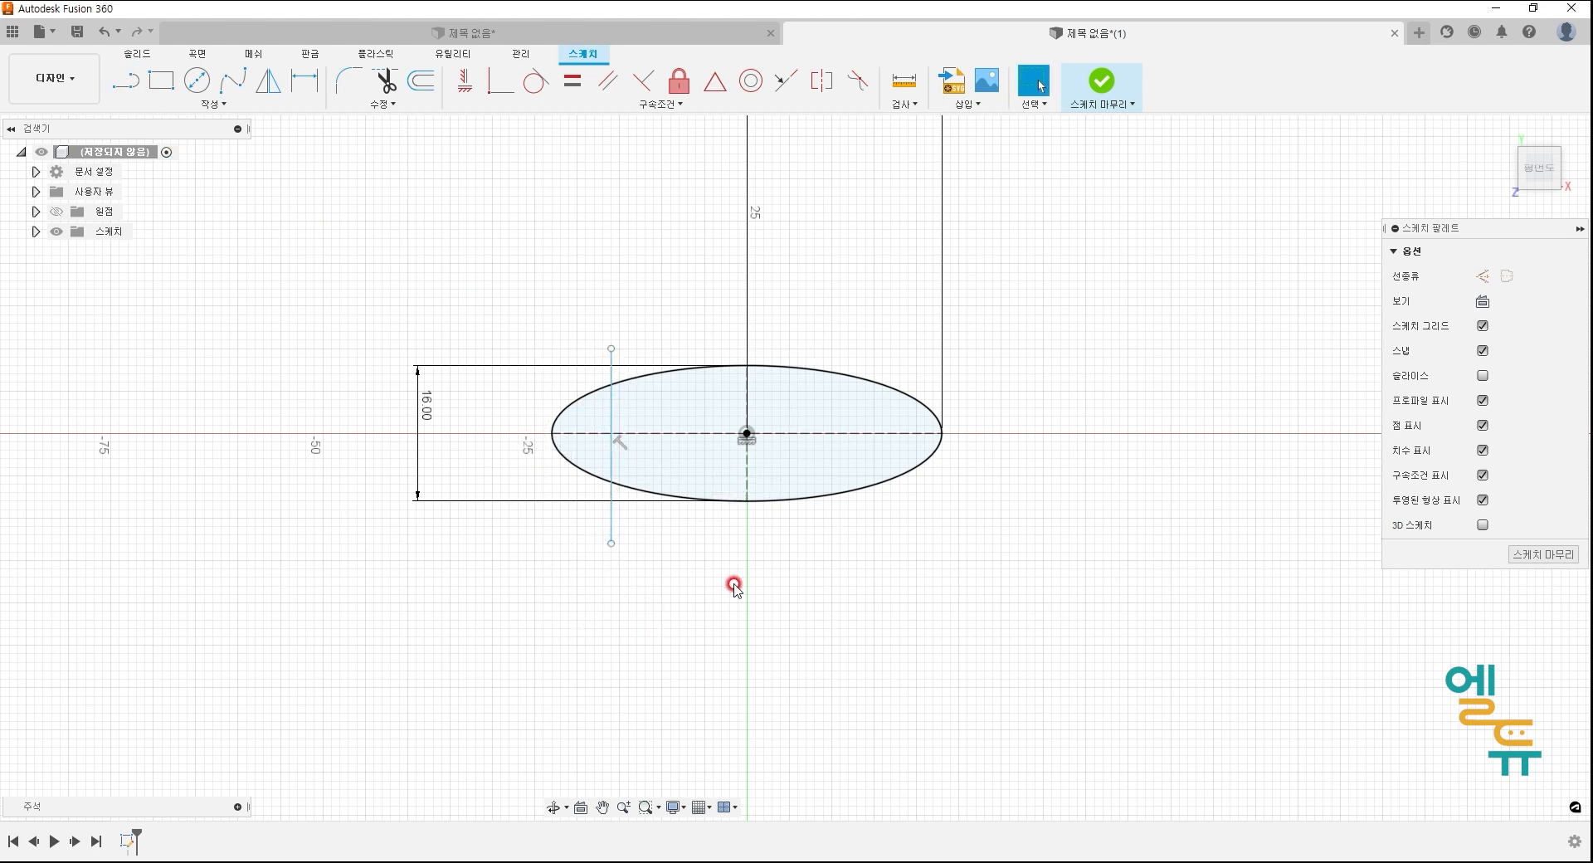
left_click(386, 80)
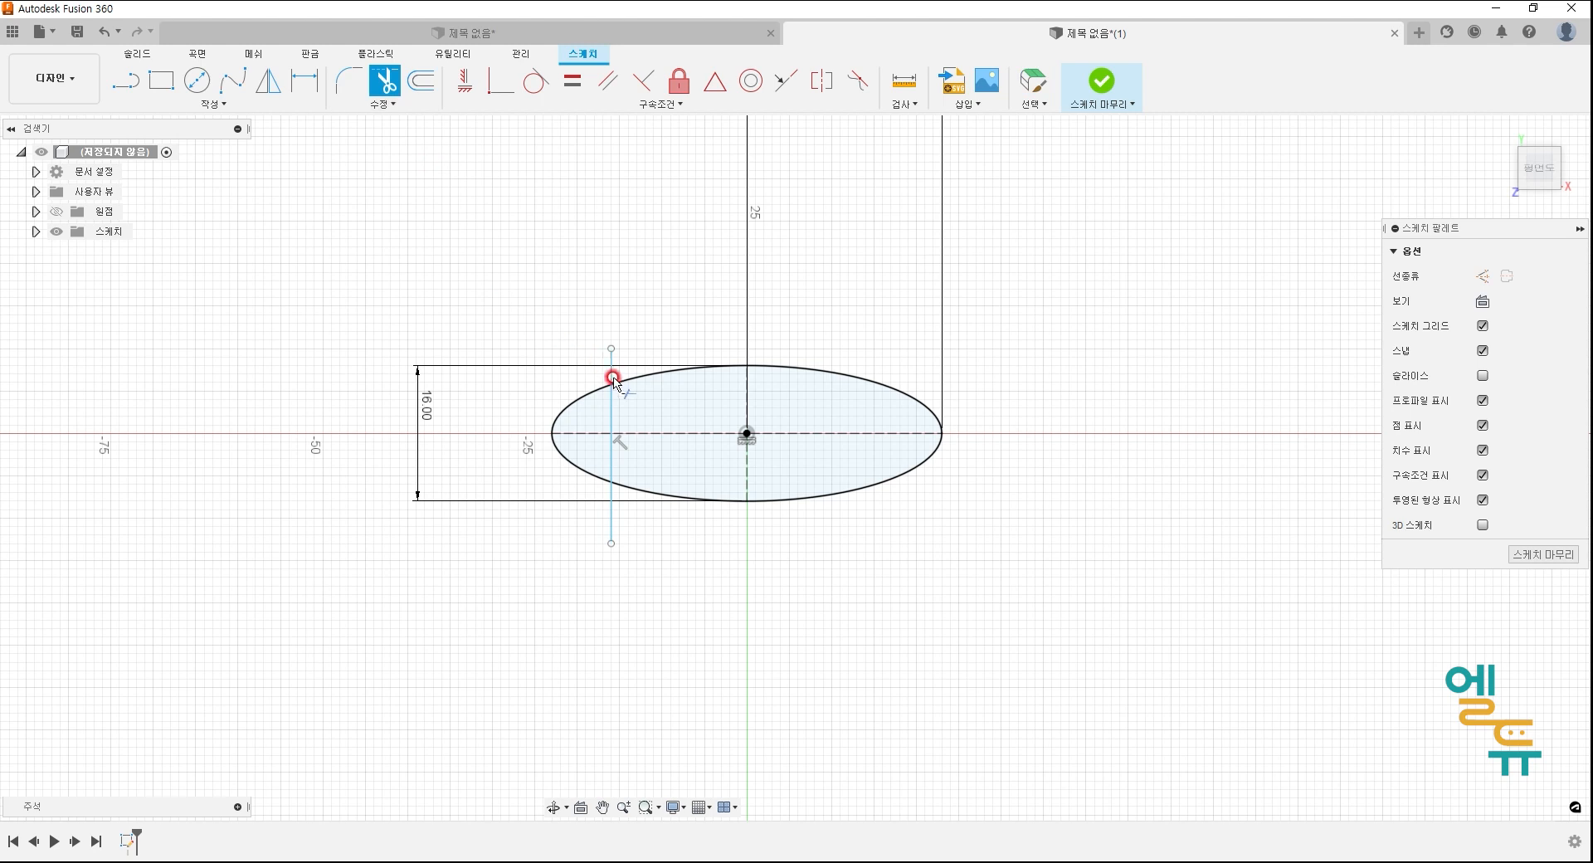
left_click(612, 372)
left_click(614, 526)
key("Escape")
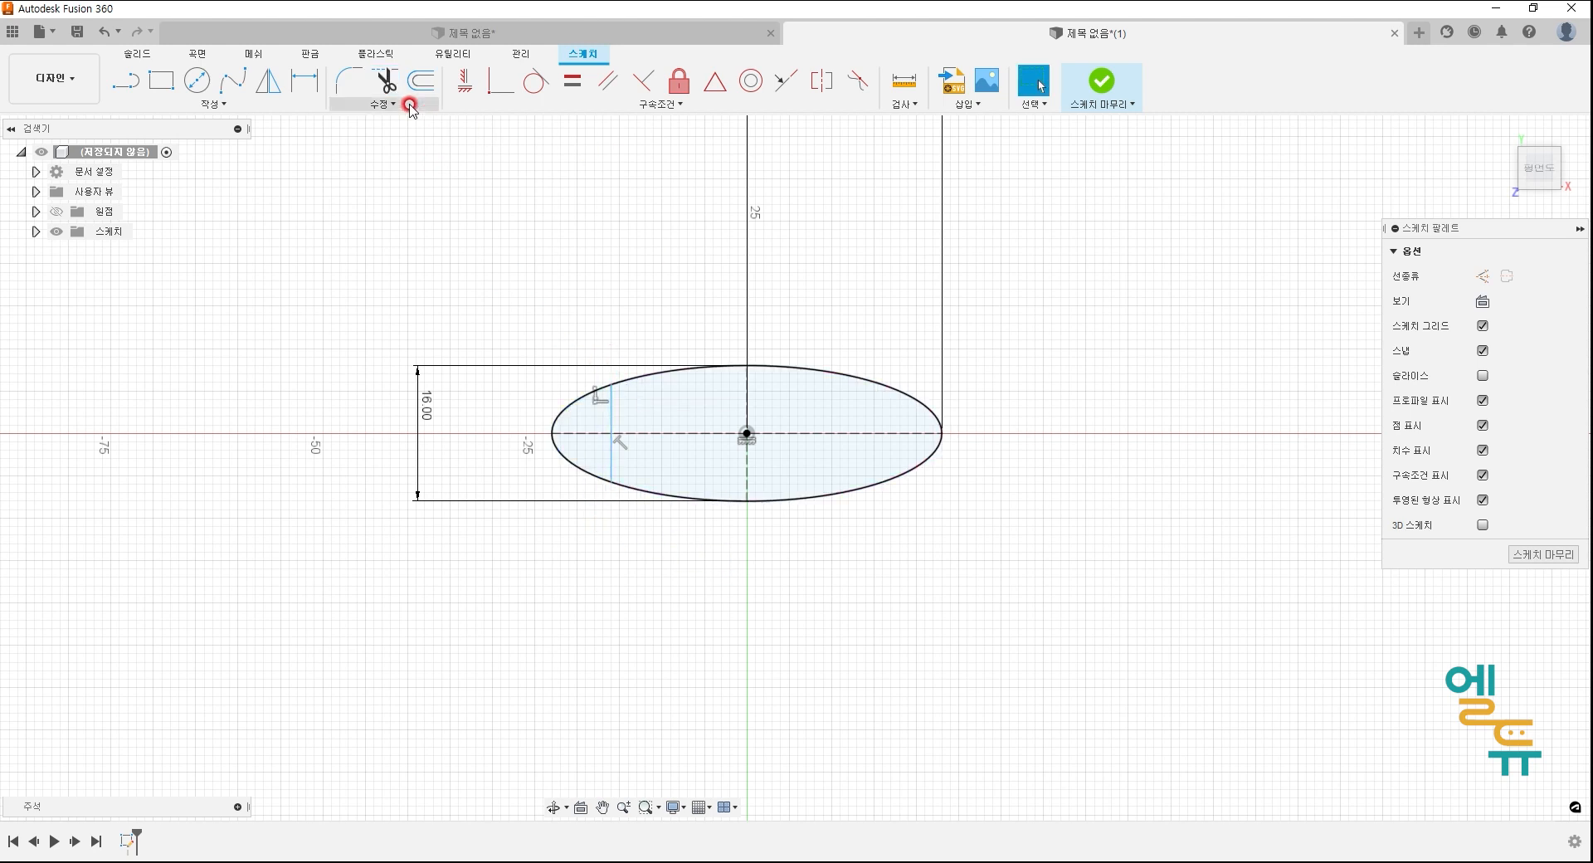
- Dimension the vertical line 15 mm from the ellipse centre and finish the sketch
left_click(305, 81)
left_click(609, 432)
left_click(747, 433)
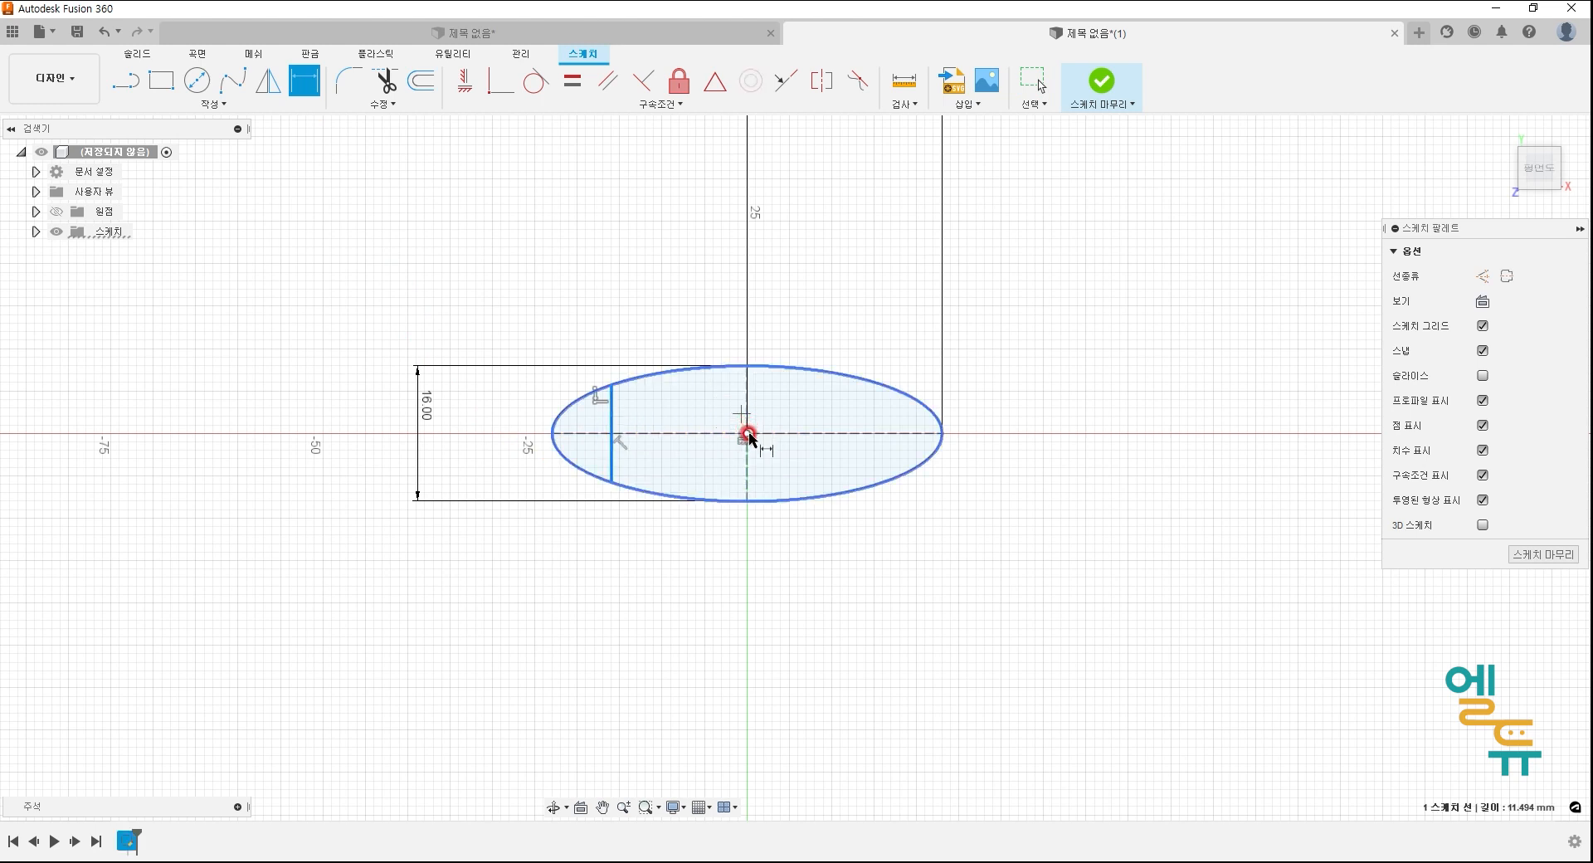
left_click(725, 587)
type("15")
key("Return")
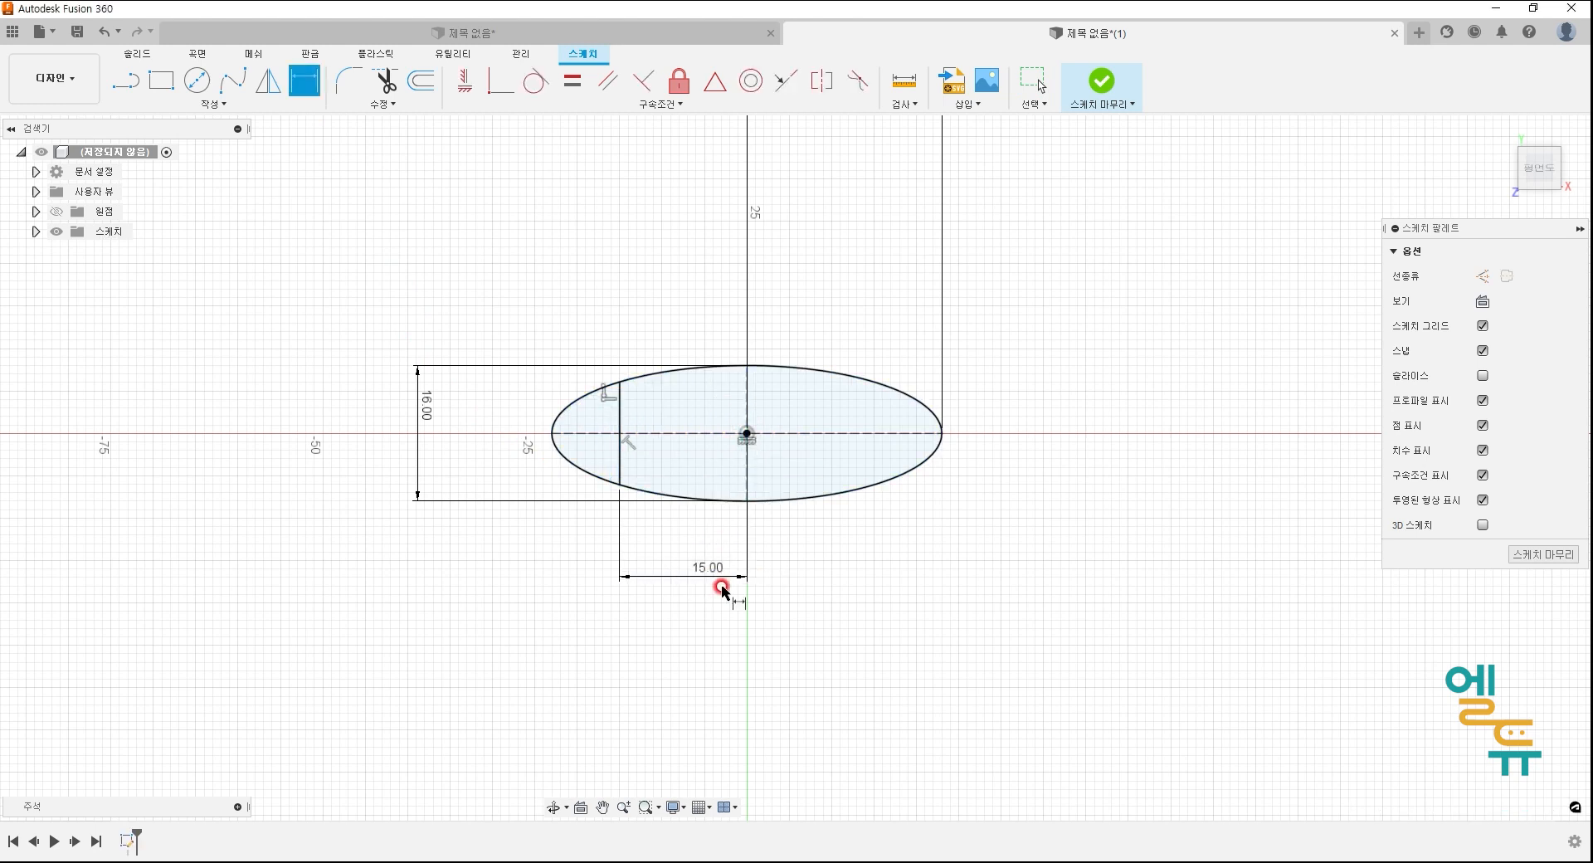
left_click(1117, 88)
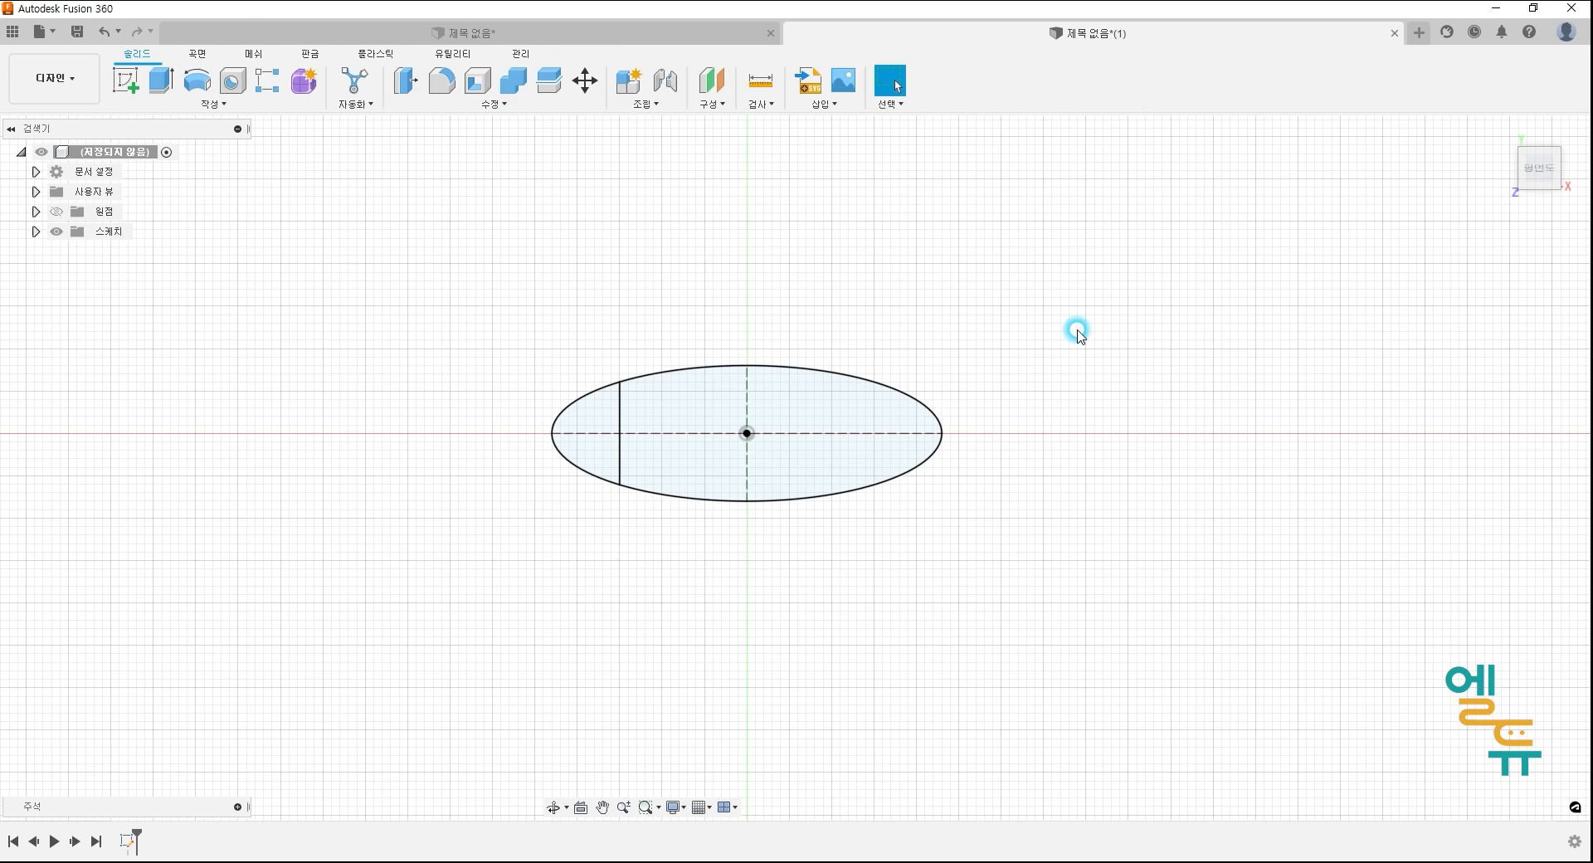
- Extrude the larger elliptical profile, leaving out the small end region on the negative X side, upward by 10 mm
left_click(1511, 156)
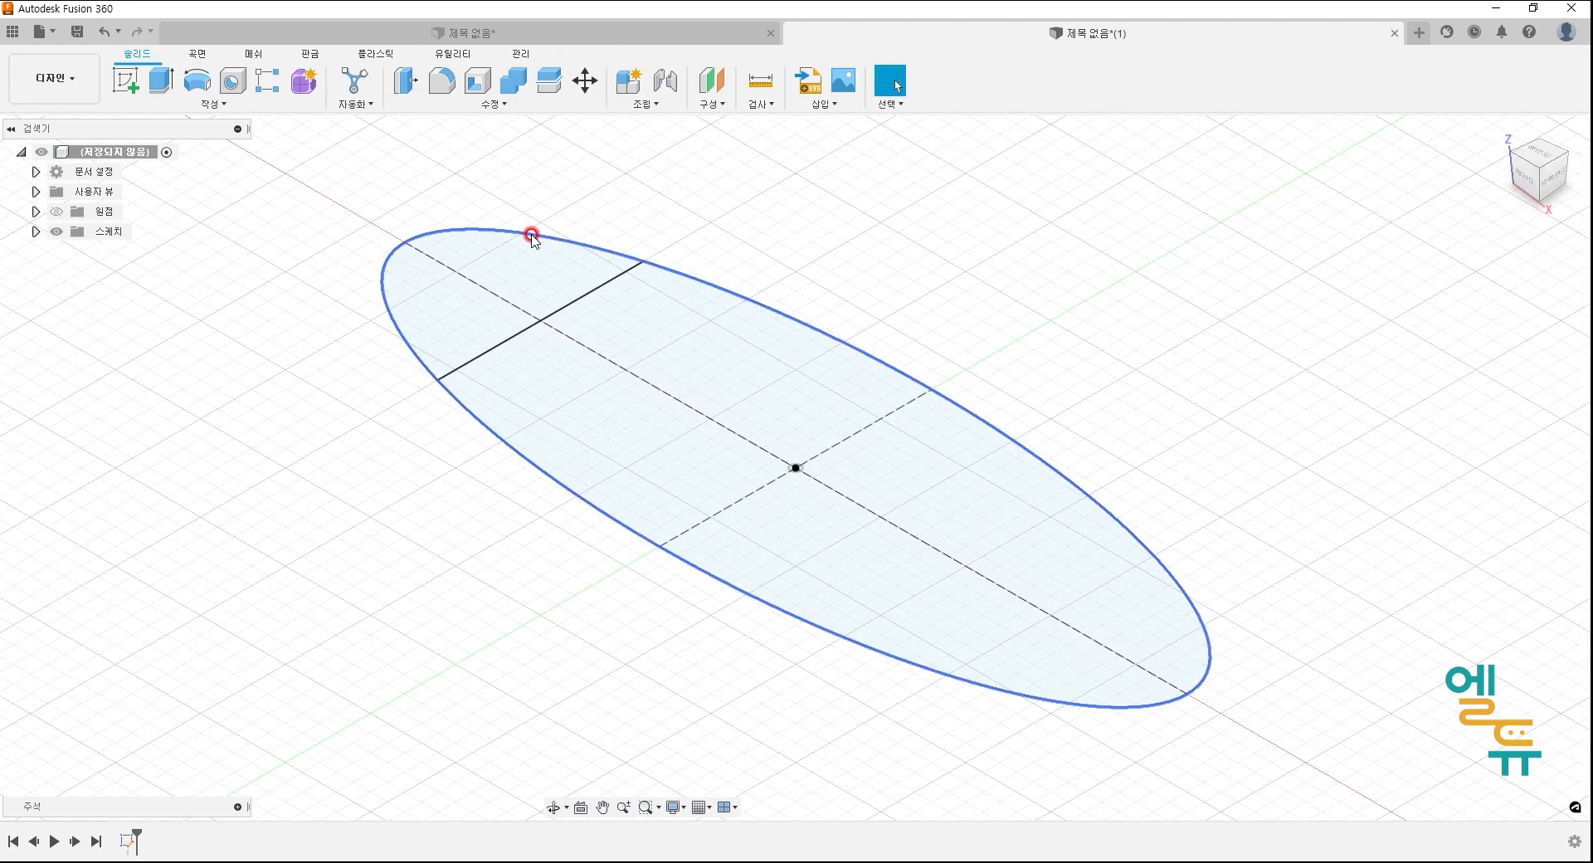
key("ctrl+2")
mouse_move(545, 220)
left_mouse_down()
mouse_move(512, 245)
mouse_move(535, 247)
left_mouse_up()
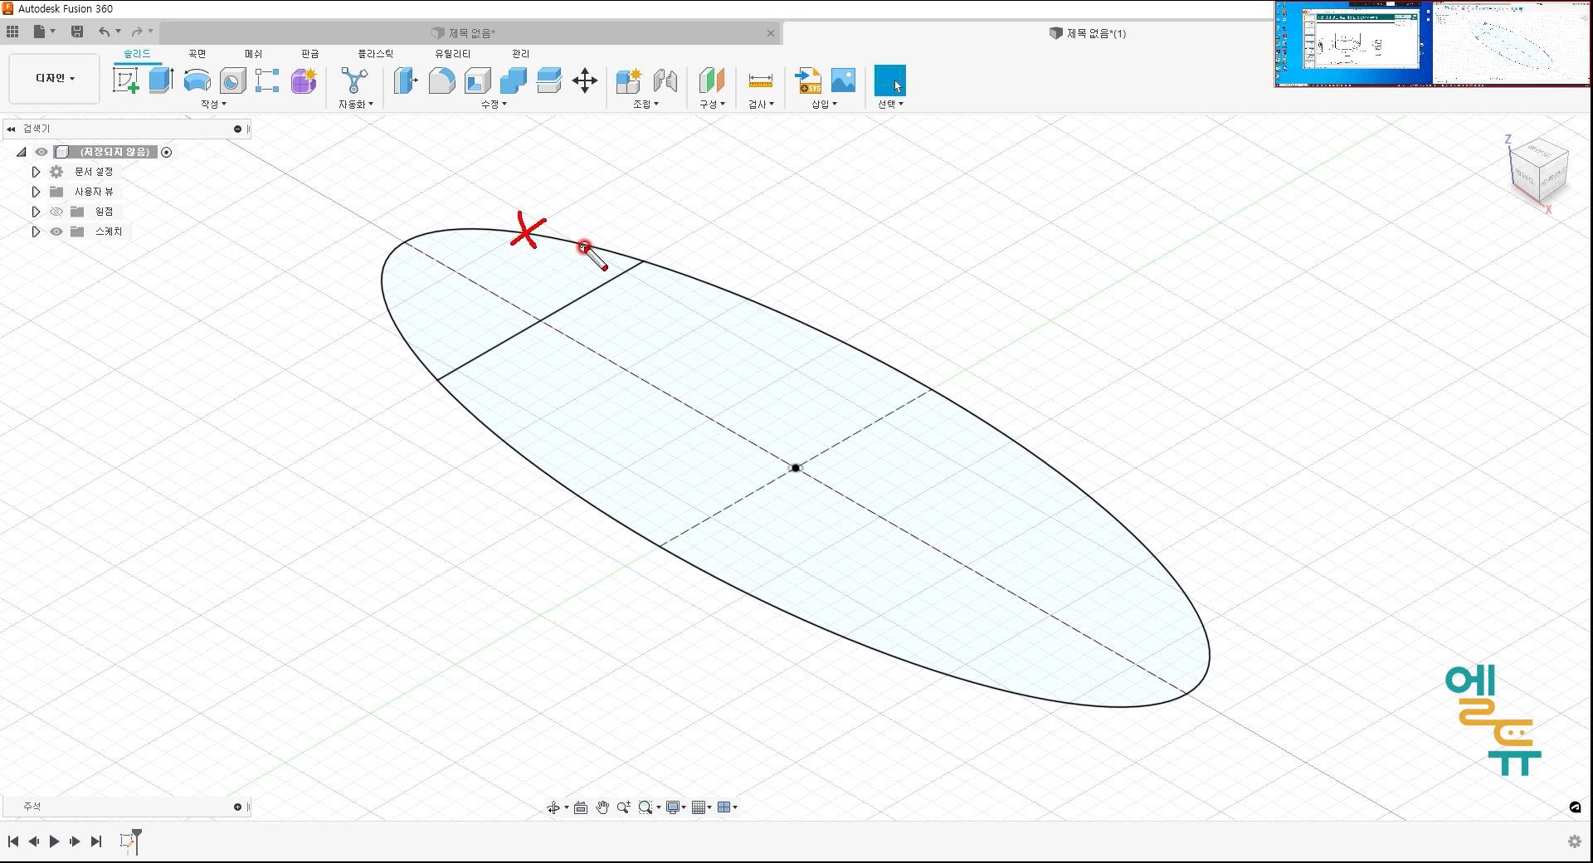
key("Escape")
middle_click_drag(701, 219, 687, 218)
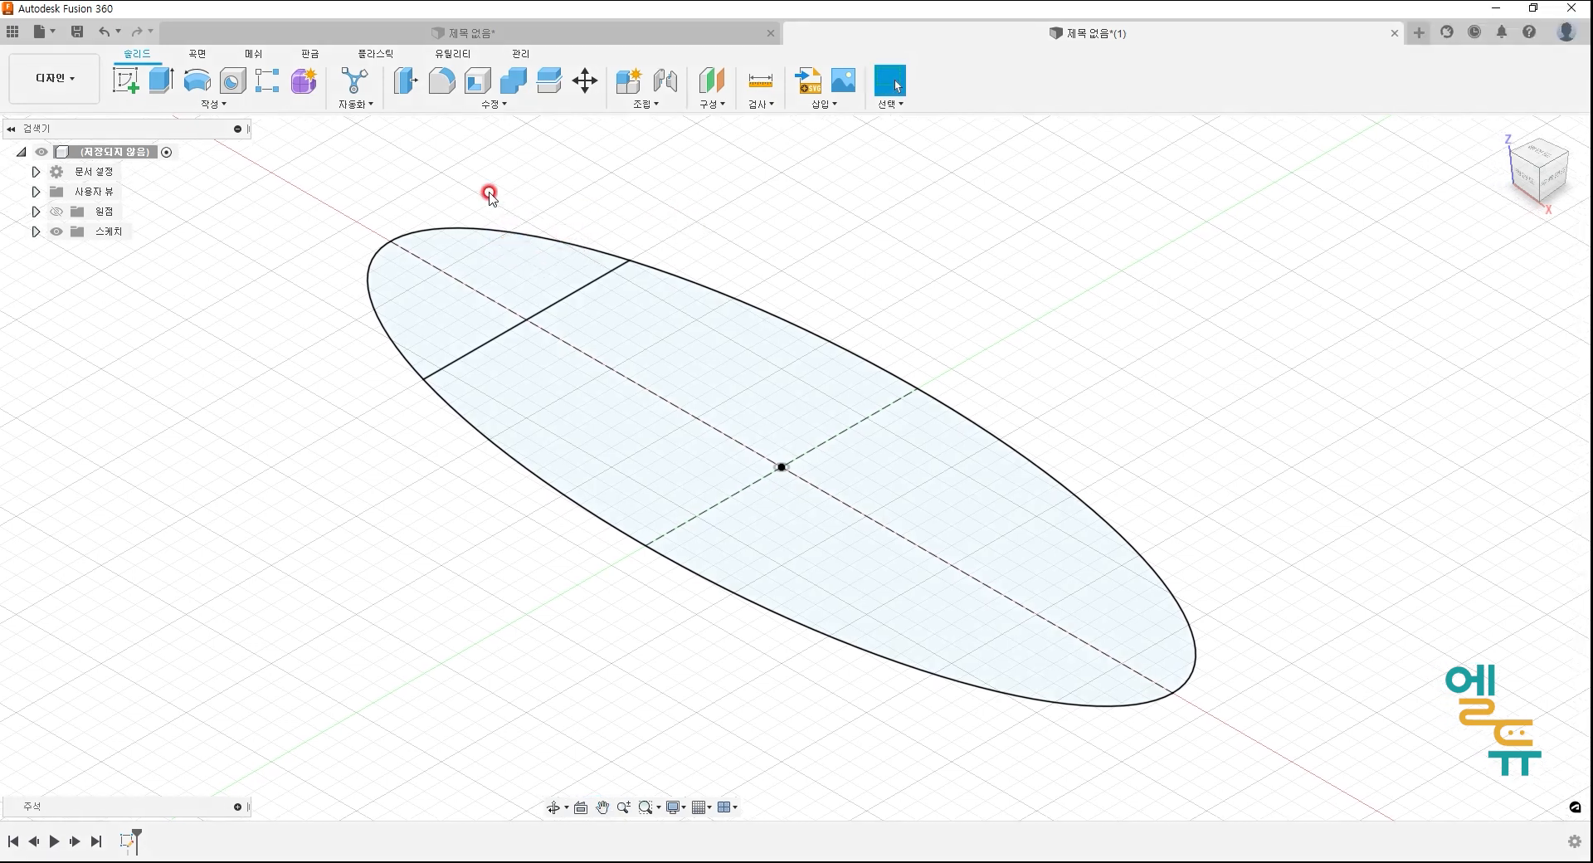
left_click(163, 82)
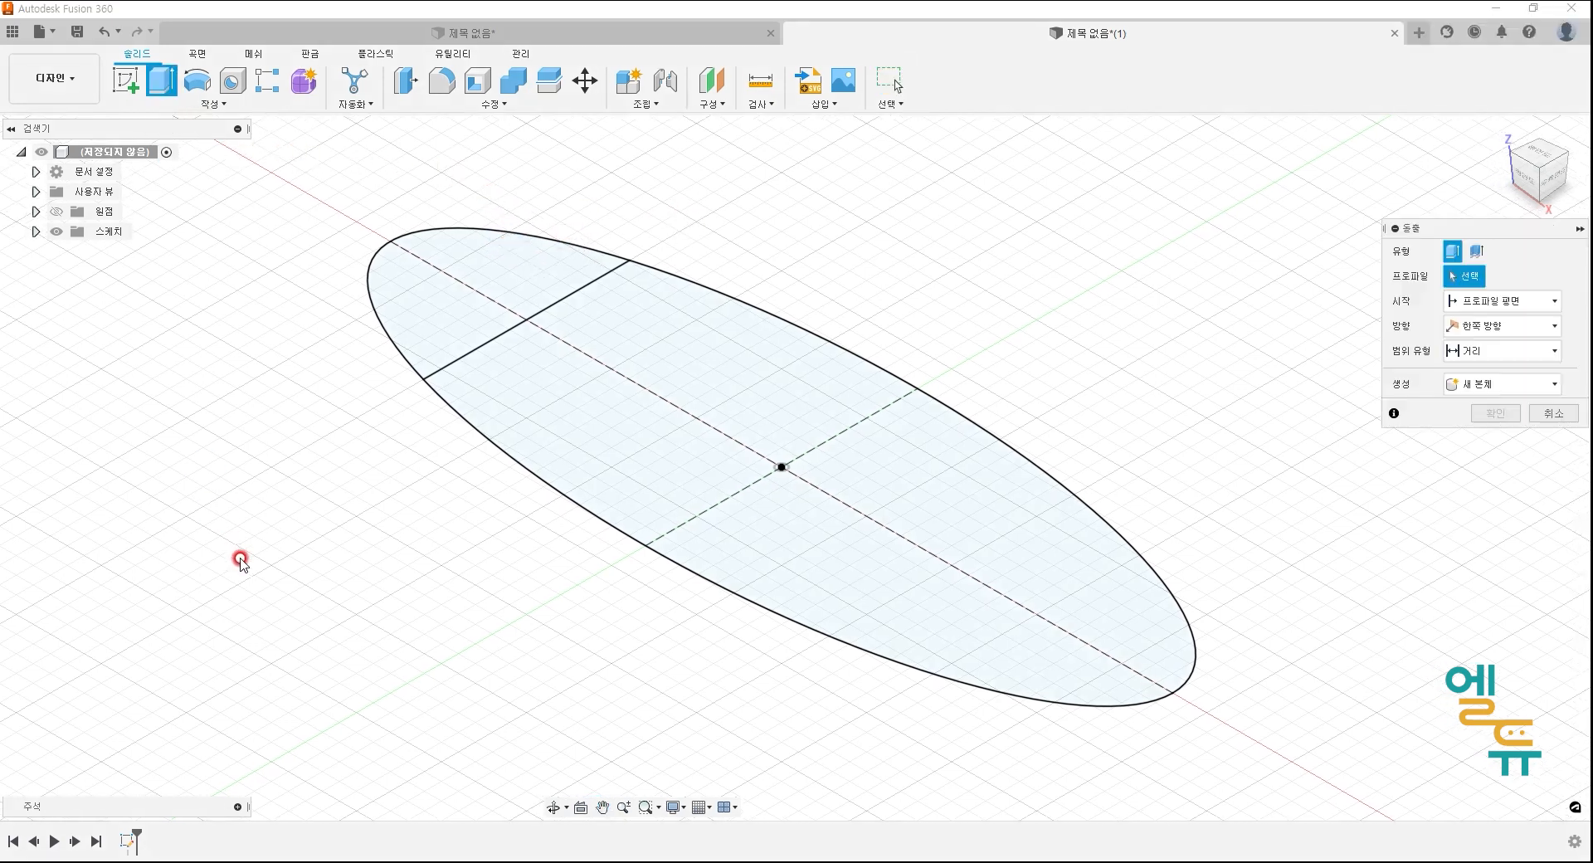
left_click(632, 458)
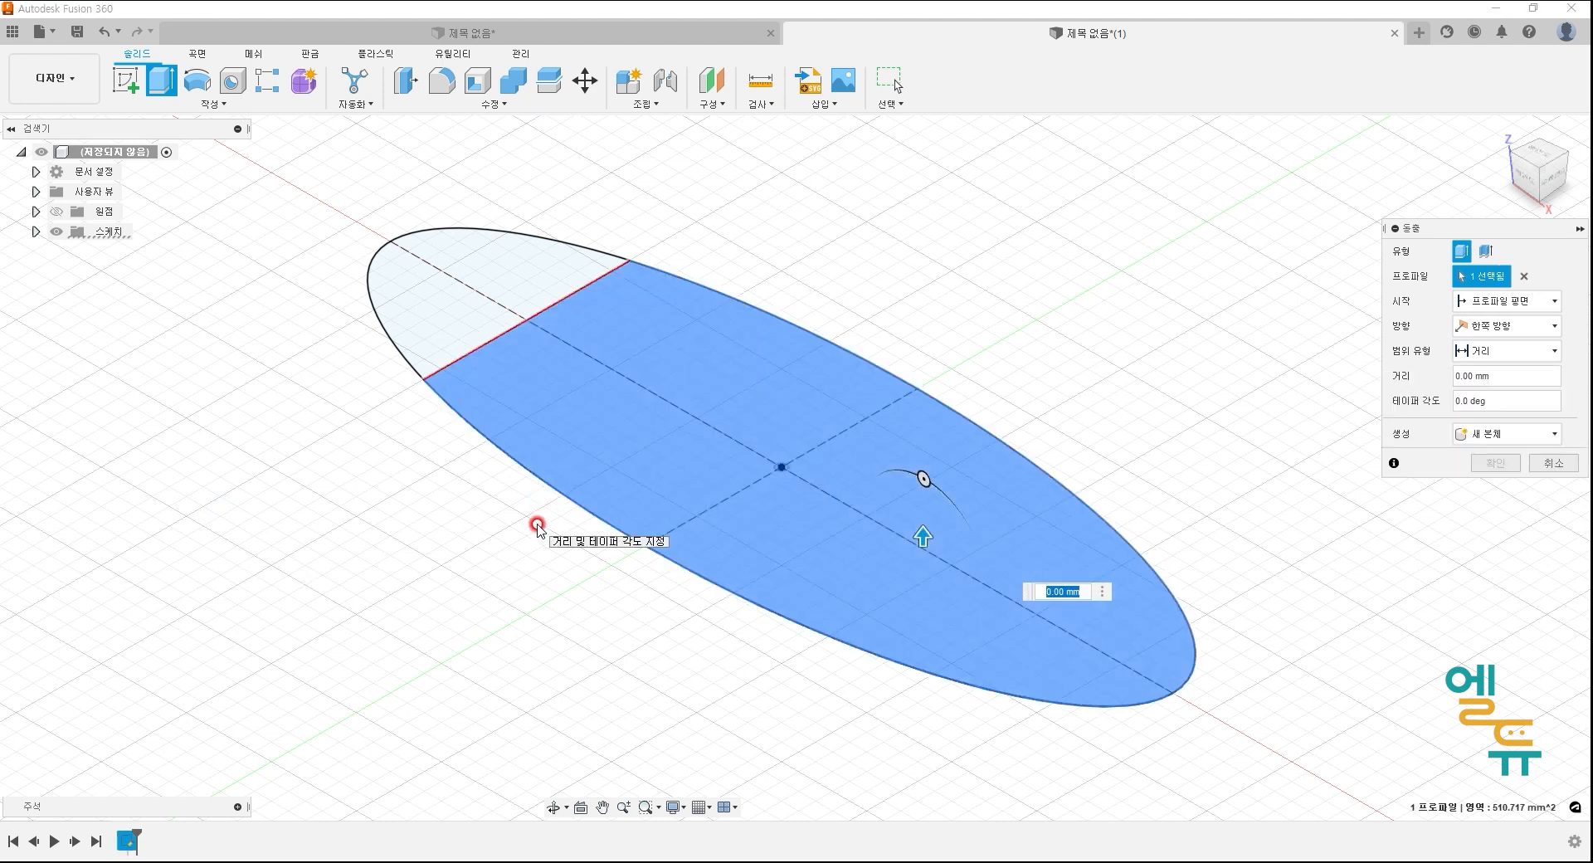
left_click_drag(921, 535, 920, 346)
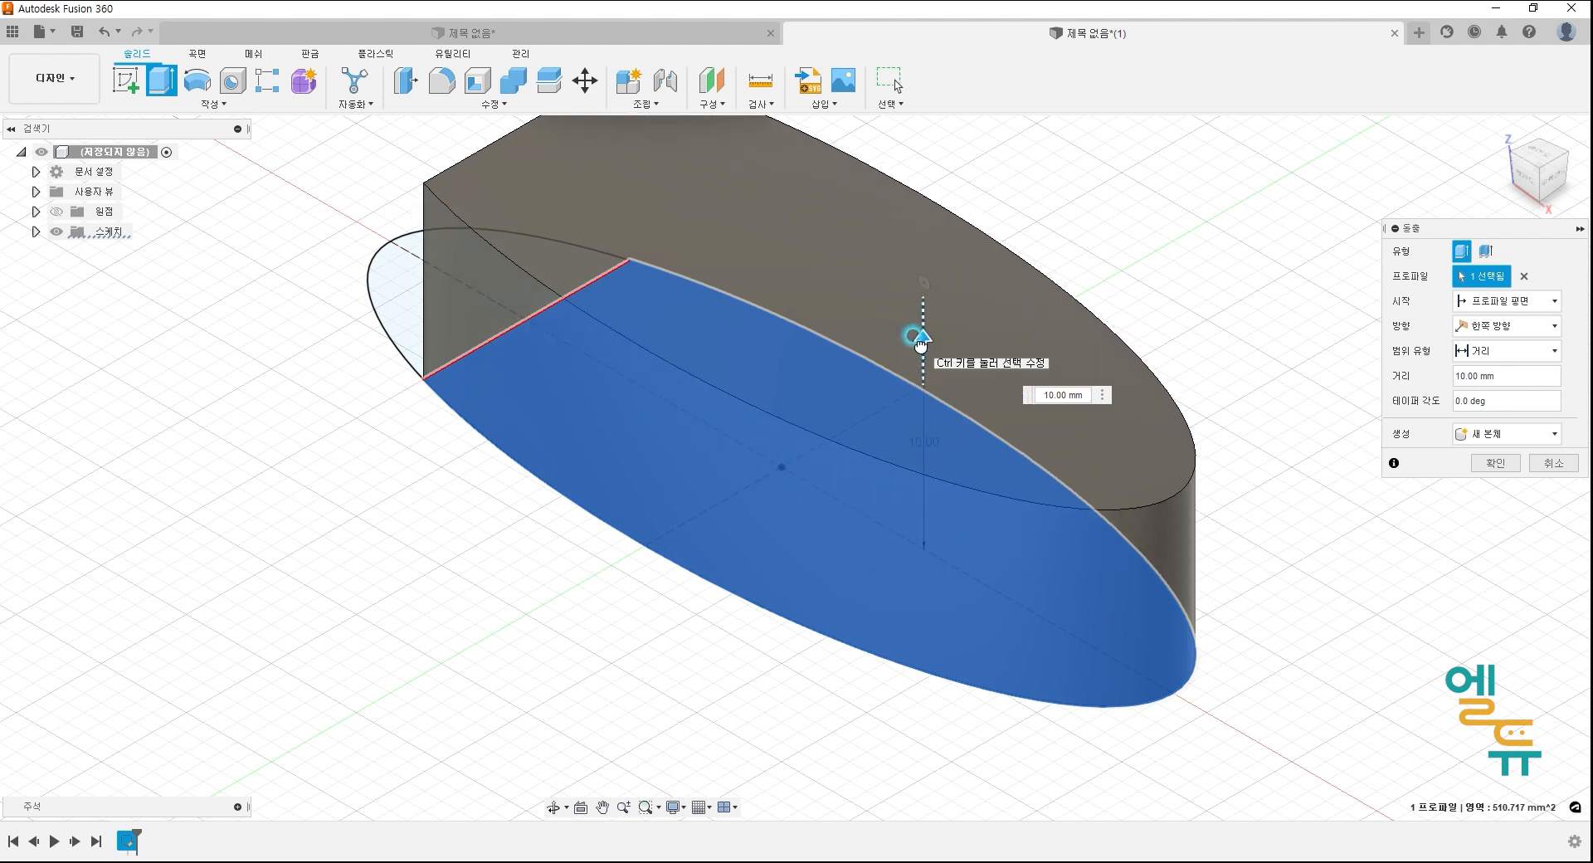
left_click(1091, 405)
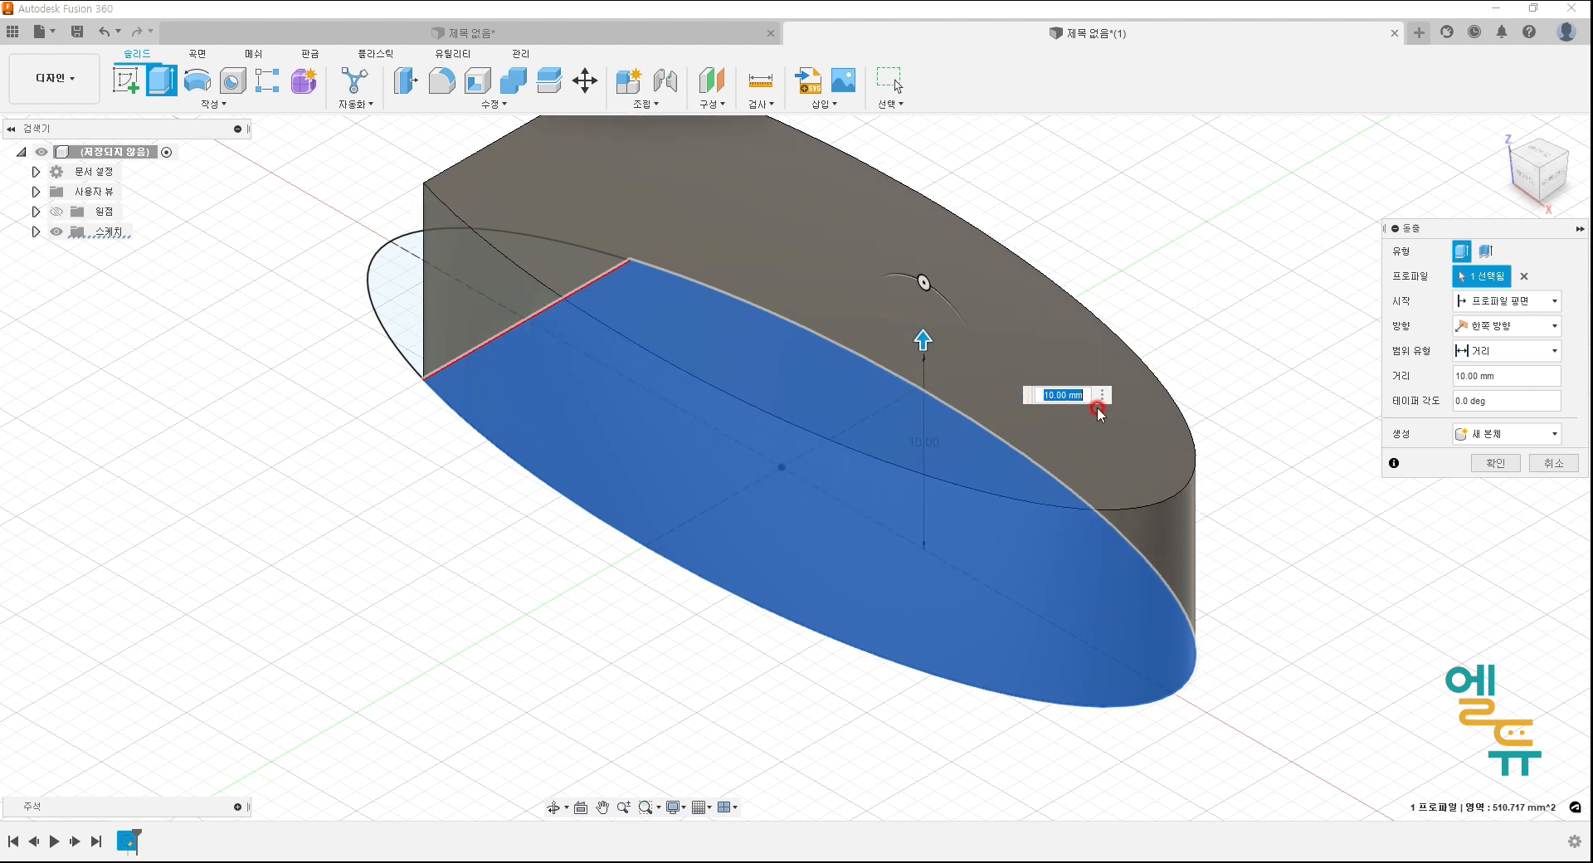
- Switch to the practice drawing in PowerPoint and examine the end wall's height and draft angle in section A-A
left_click(1525, 179)
mouse_move(986, 212)
left_mouse_down()
mouse_move(968, 416)
mouse_move(986, 217)
left_mouse_up()
key("alt+Tab")
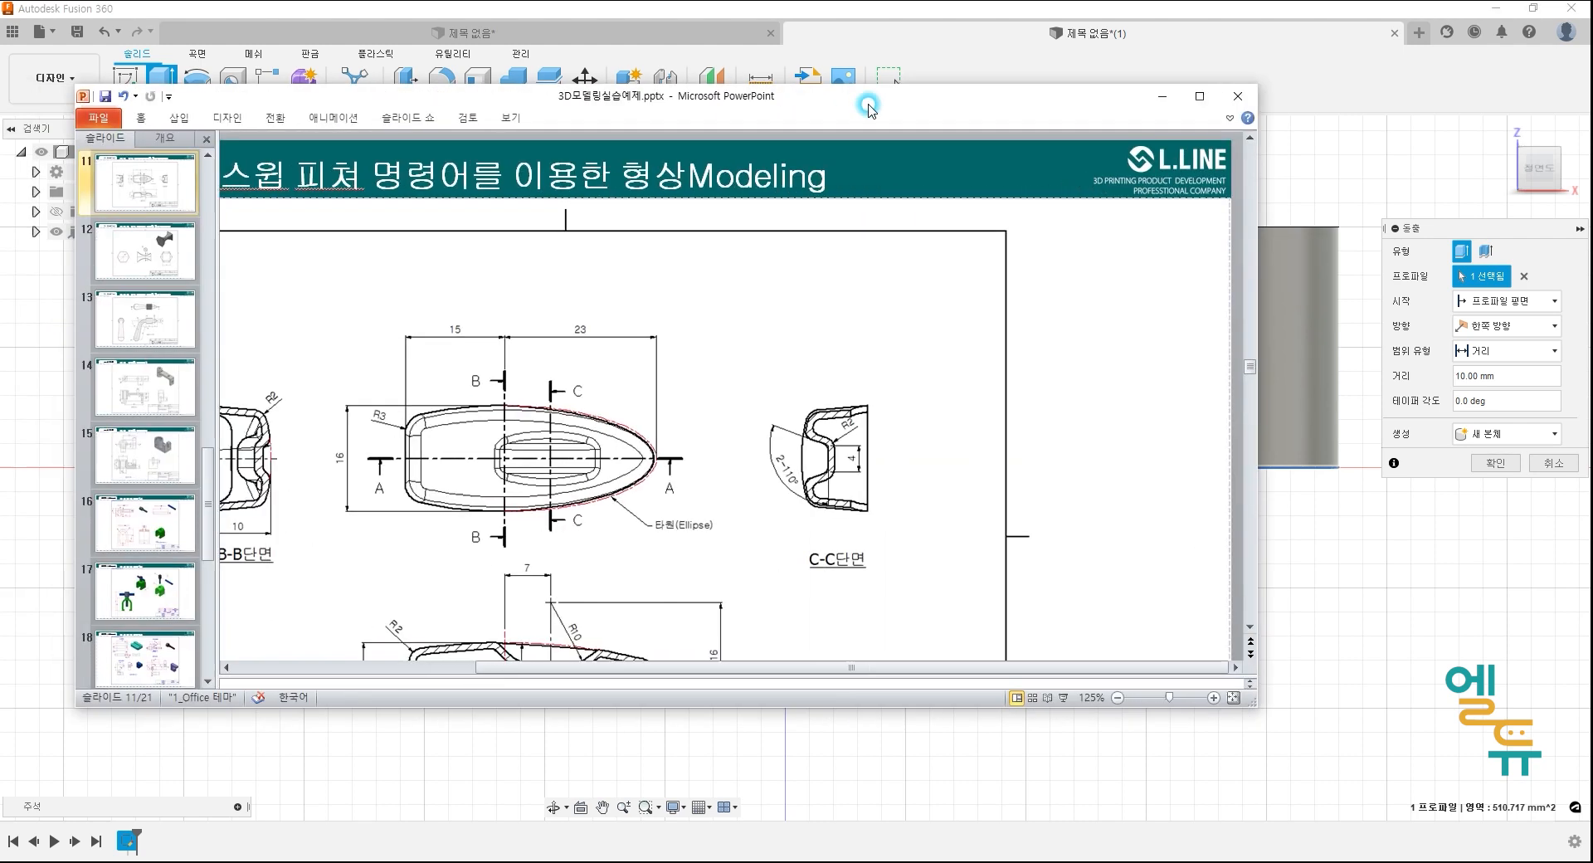
scroll(665, 526, "down", 3)
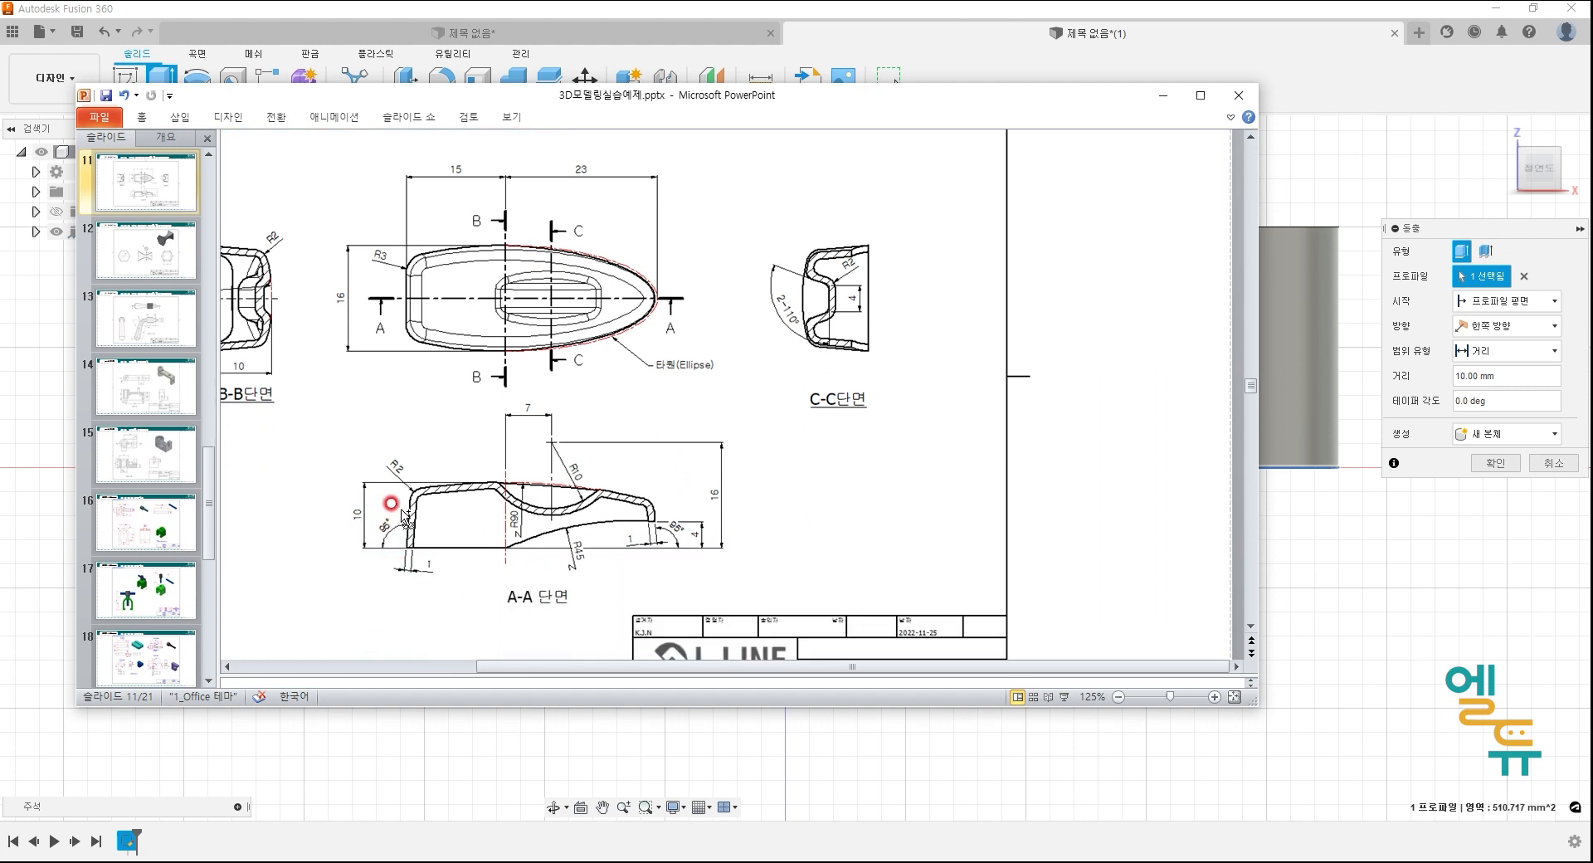
key("ctrl+2")
mouse_move(403, 484)
left_mouse_down()
mouse_move(407, 544)
mouse_move(378, 537)
mouse_move(446, 466)
left_mouse_up()
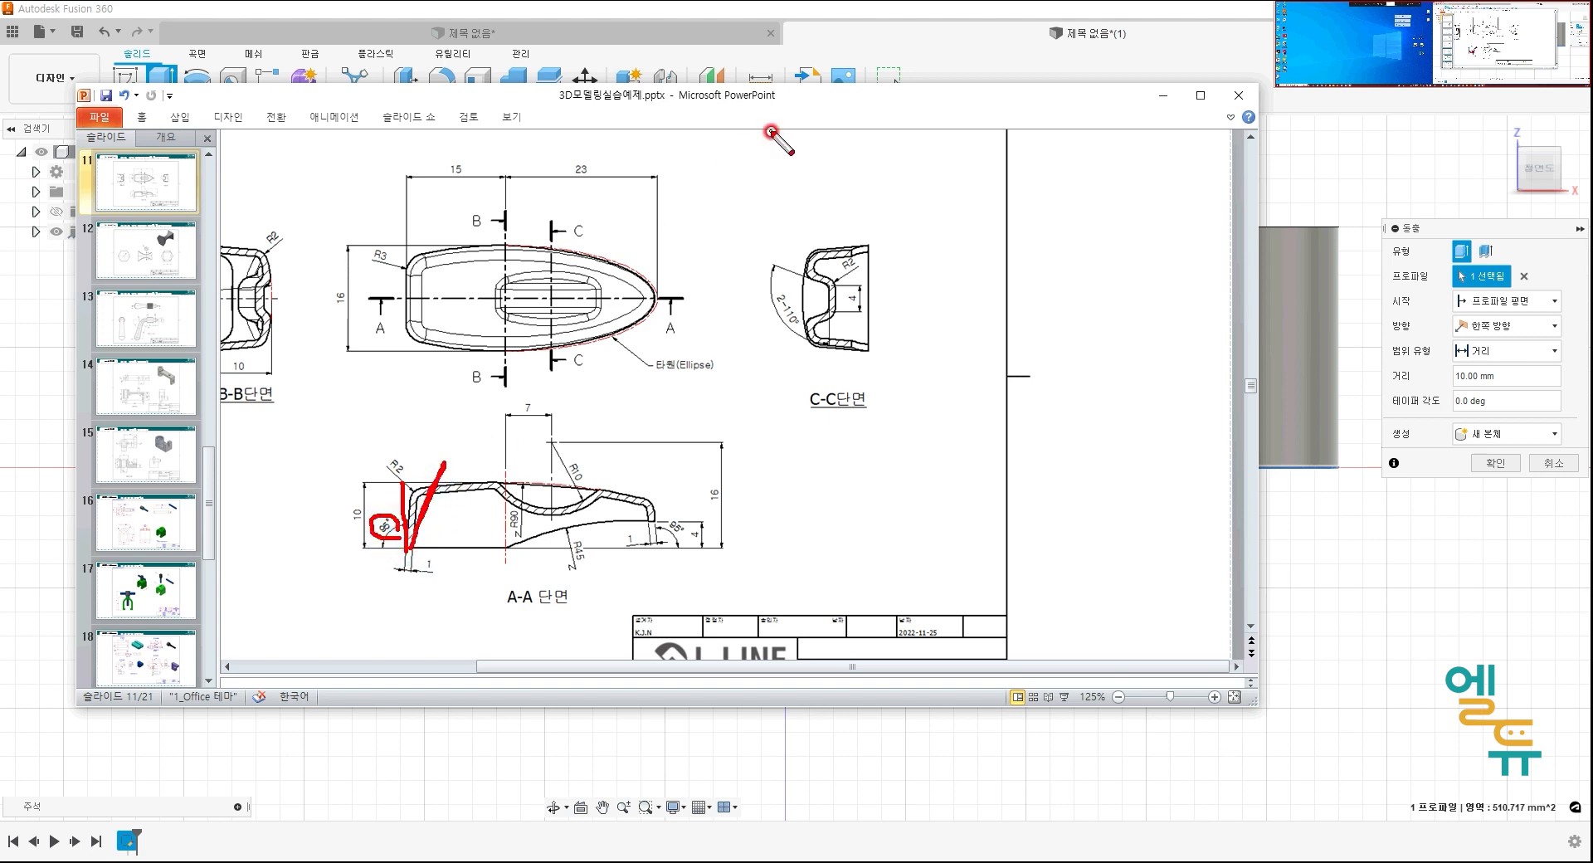
key("Escape")
left_click_drag(813, 98, 0, 201)
- Give the extrusion a taper angle of -5 degrees so its walls narrow upward, and complete it
left_click(1274, 422)
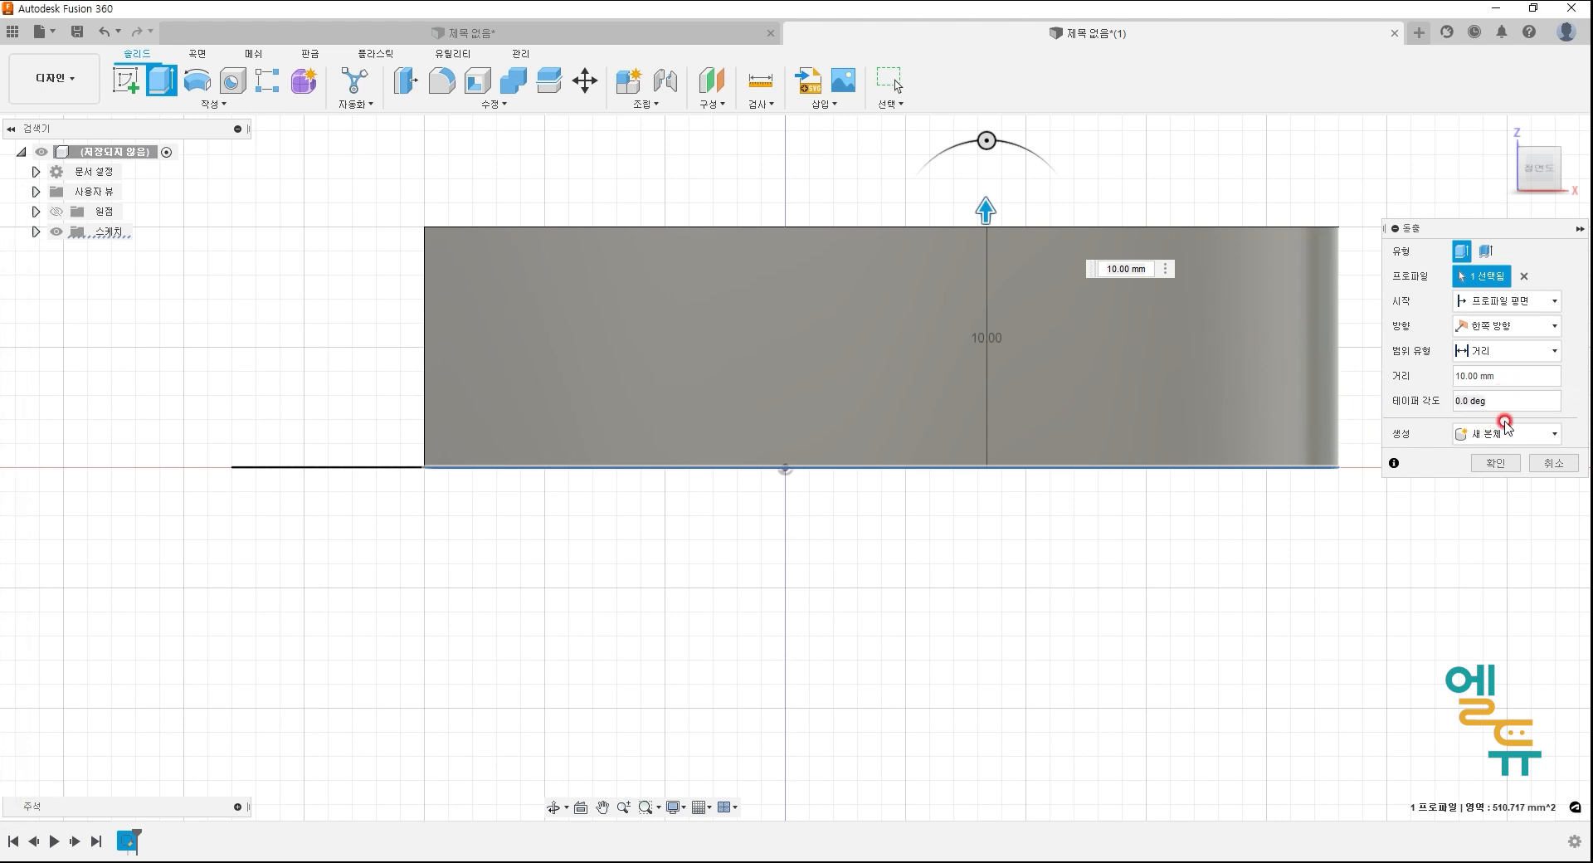
left_click(1404, 402)
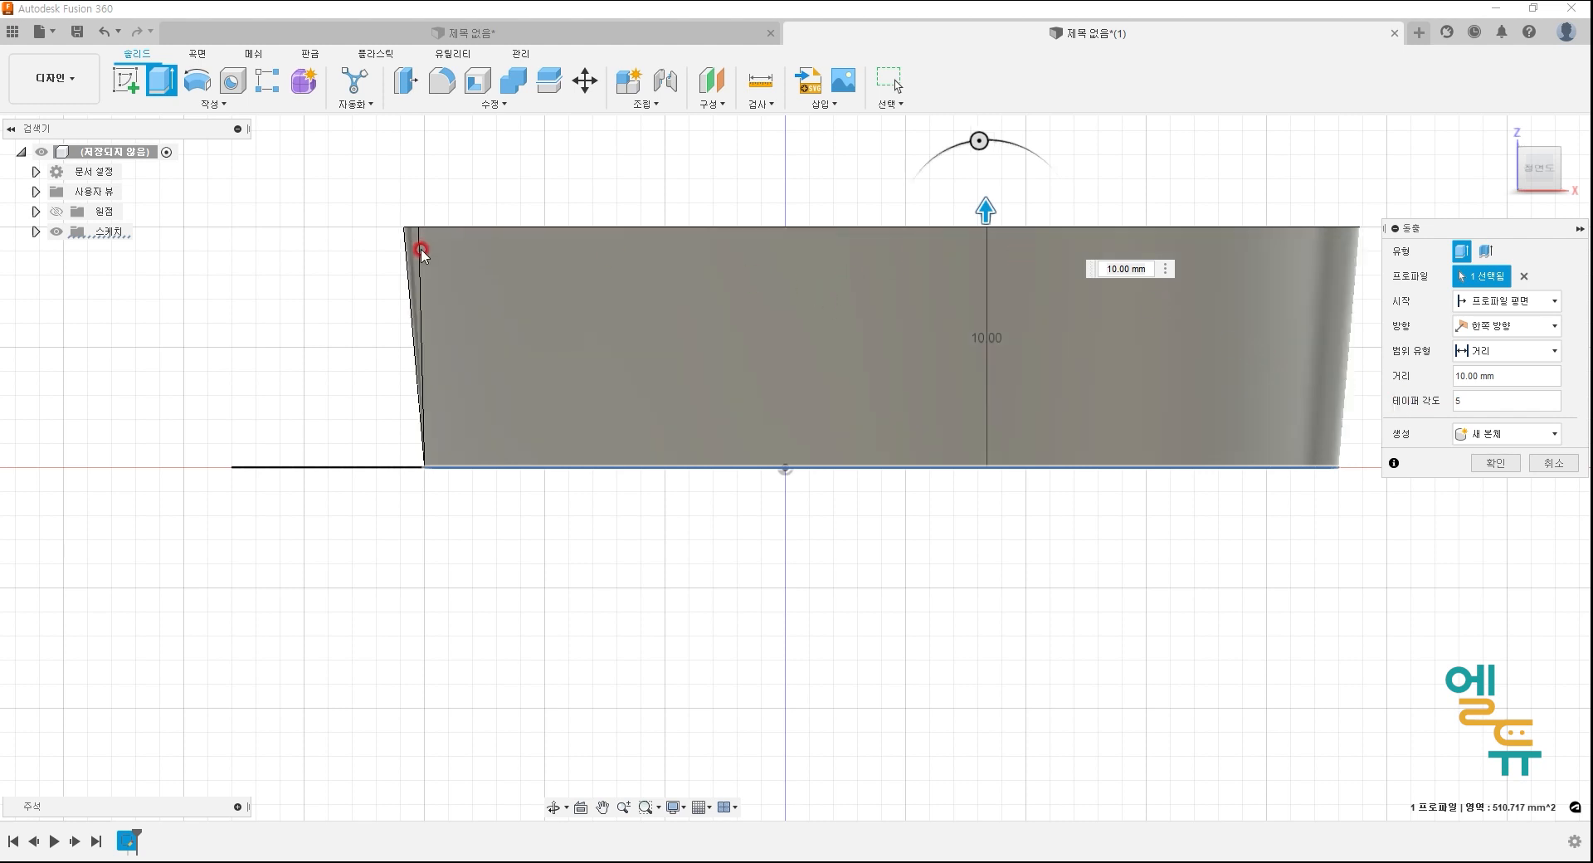
mouse_move(1016, 135)
left_mouse_down()
mouse_move(953, 132)
mouse_move(995, 142)
left_mouse_up()
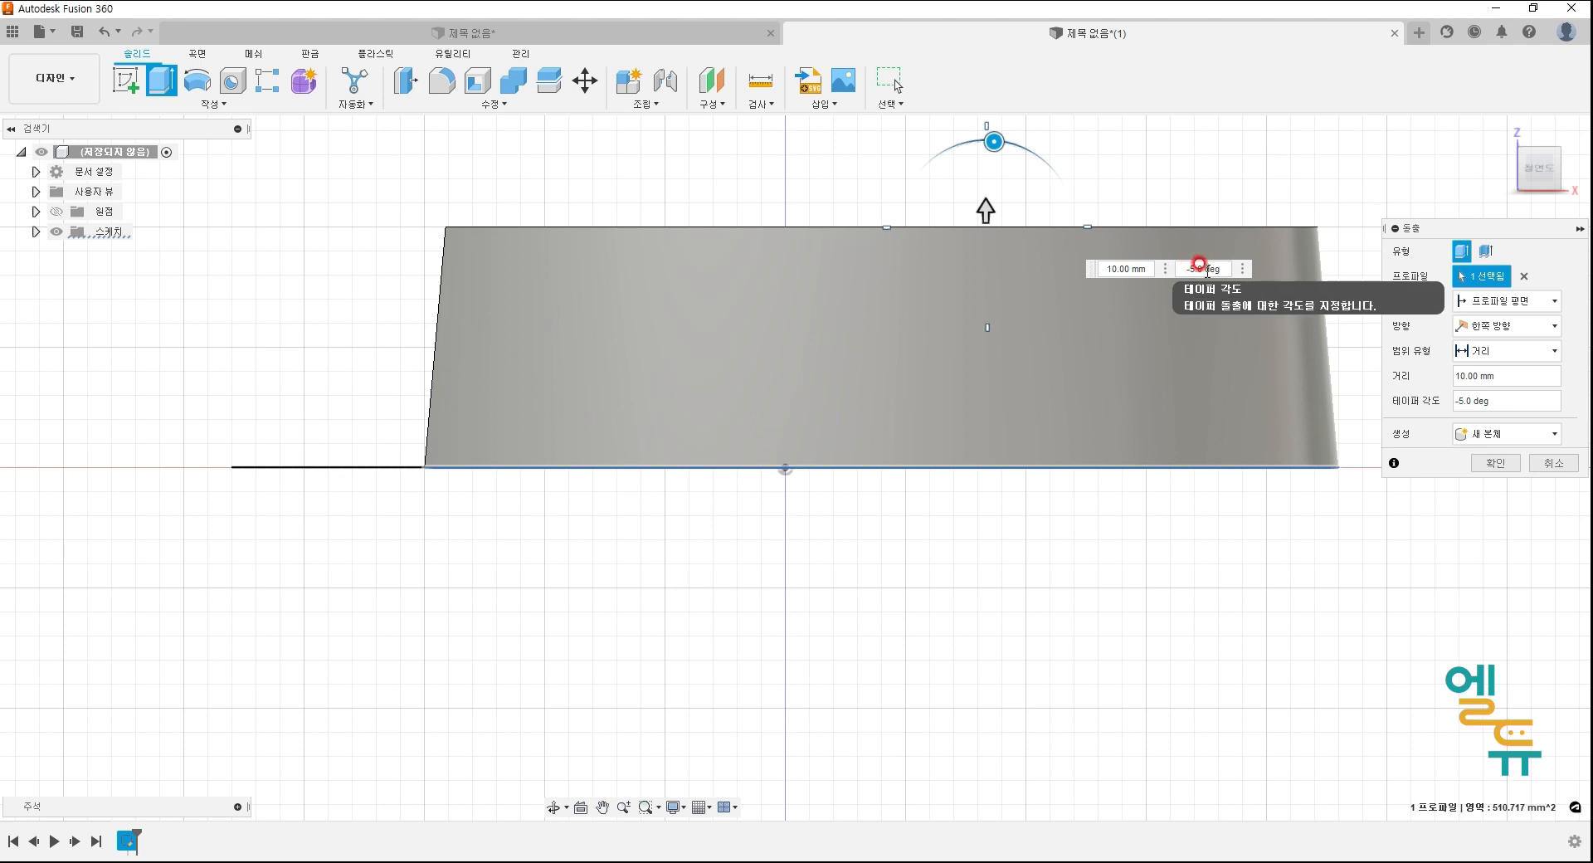
mouse_move(997, 139)
left_mouse_down()
mouse_move(946, 146)
mouse_move(999, 145)
left_mouse_up()
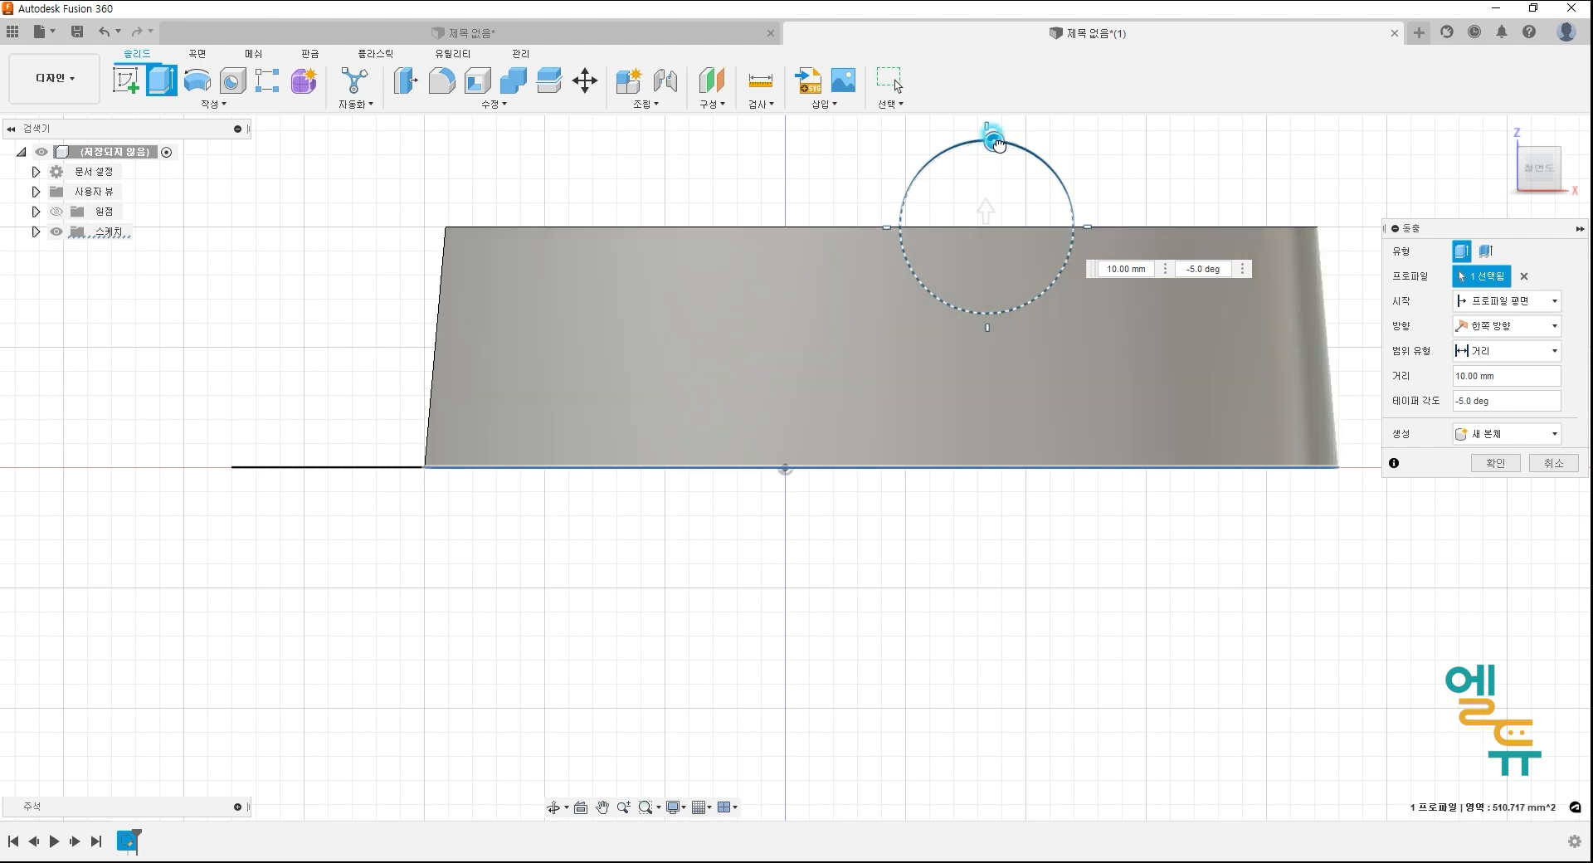
left_click(1495, 463)
left_click(1506, 131)
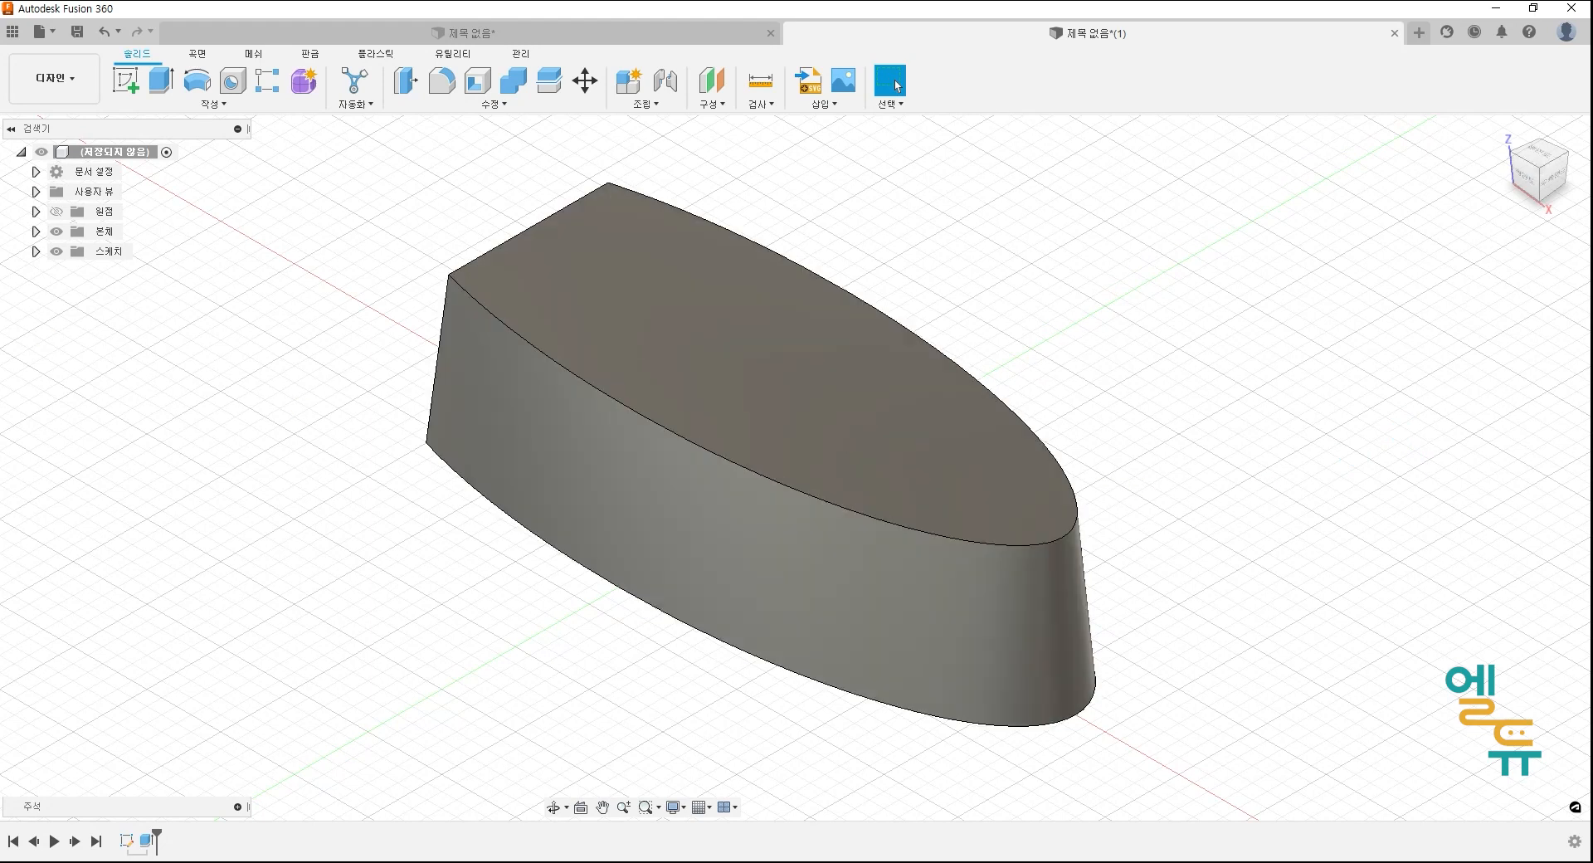
- Consult section A-A of the drawing in PowerPoint, and start a sketch on the XZ plane in Fusion 360 with Slice enabled
left_click_drag(0, 199, 676, 162)
mouse_move(425, 560)
left_mouse_down()
mouse_move(712, 566)
mouse_move(783, 590)
left_mouse_up()
right_click(782, 589)
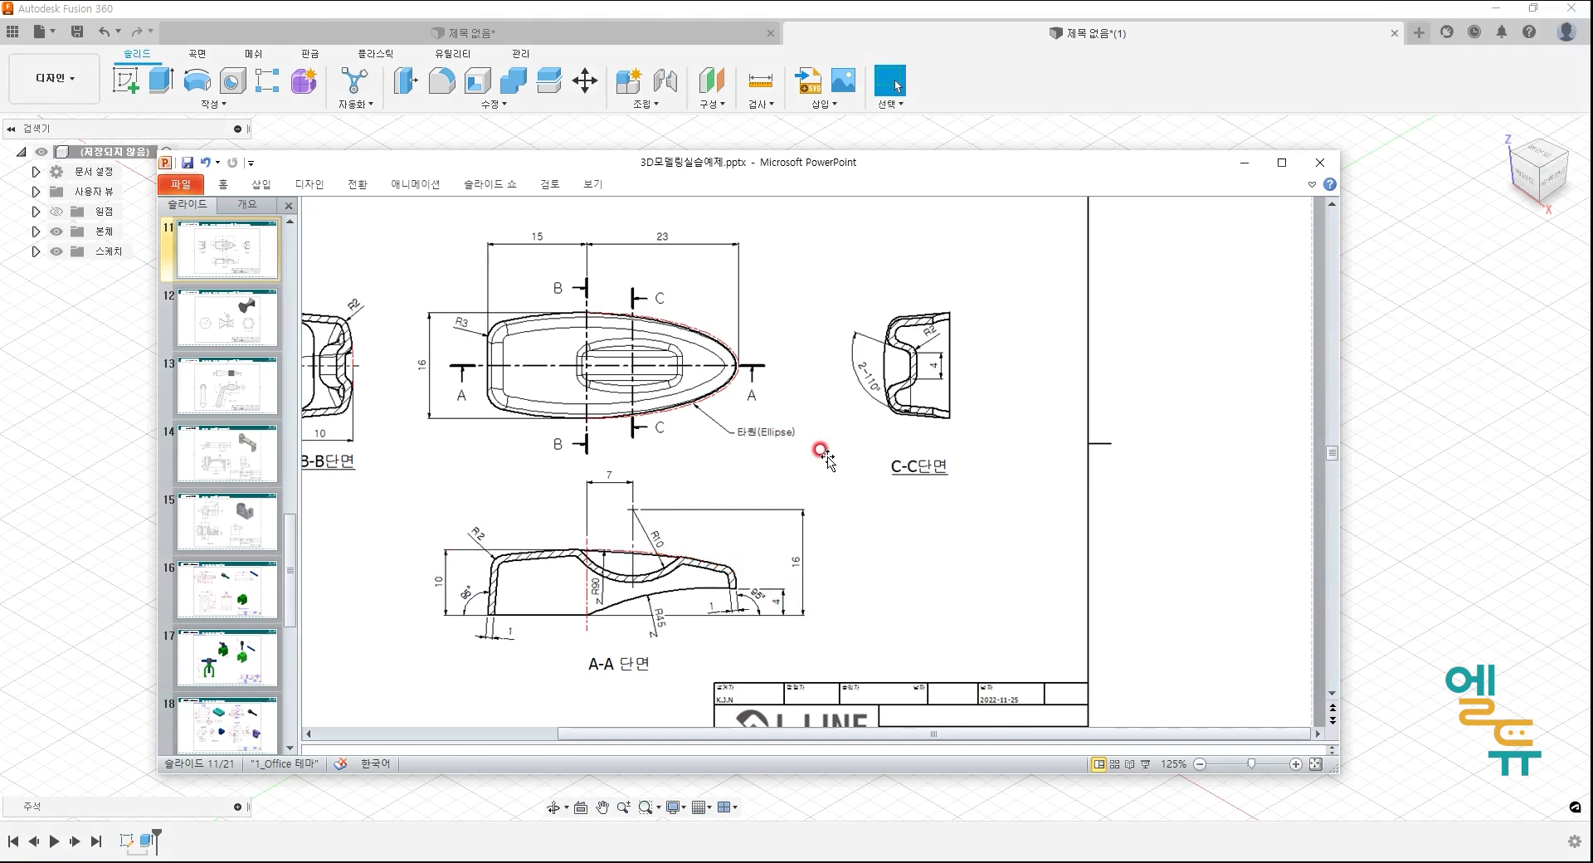
key("alt+Tab")
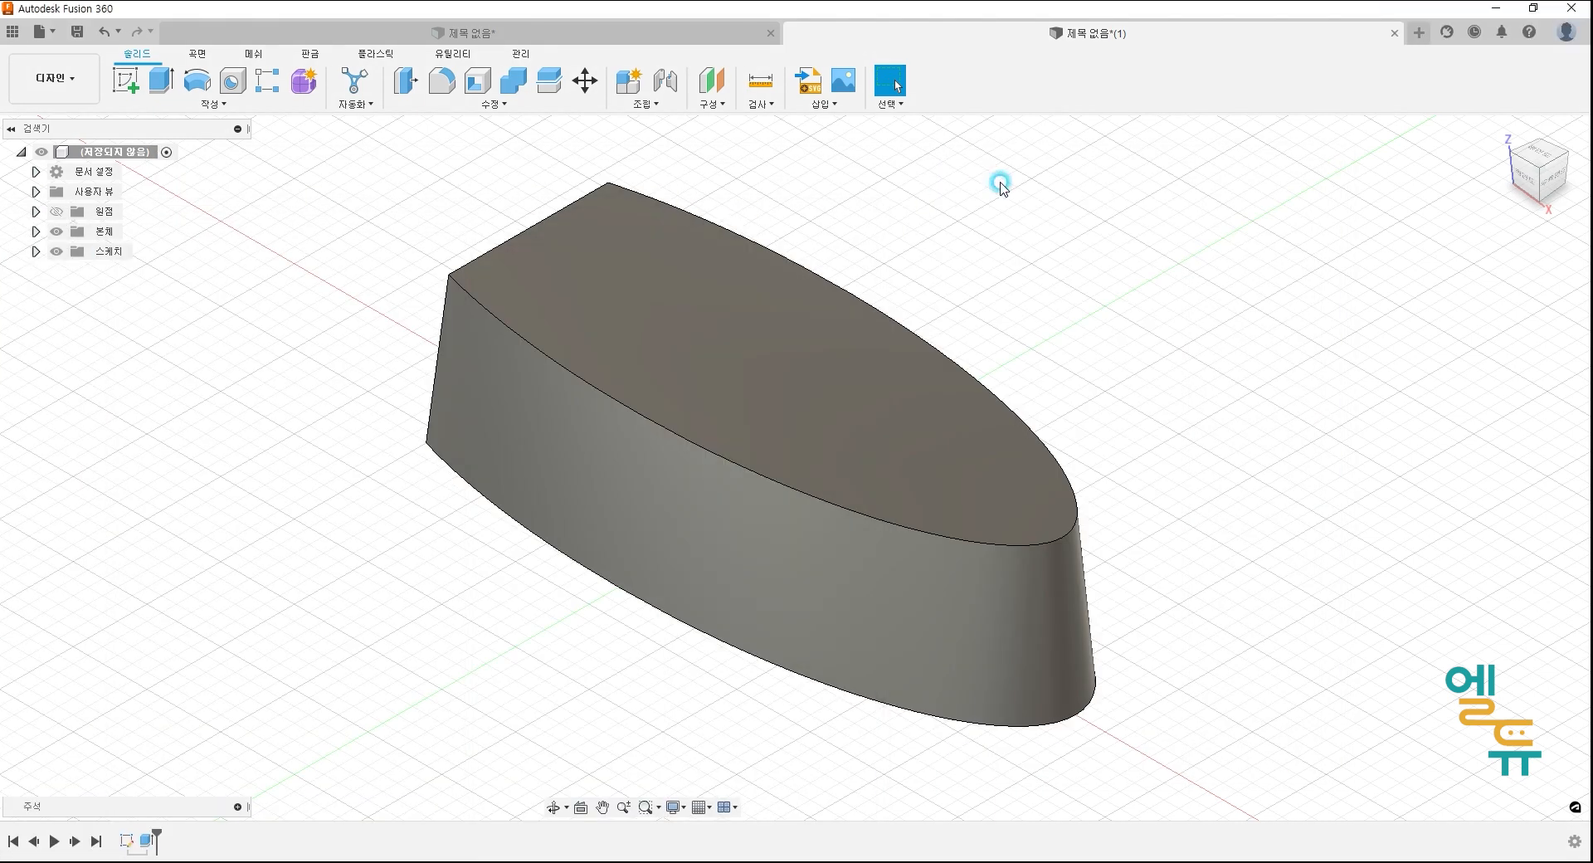
left_click(123, 81)
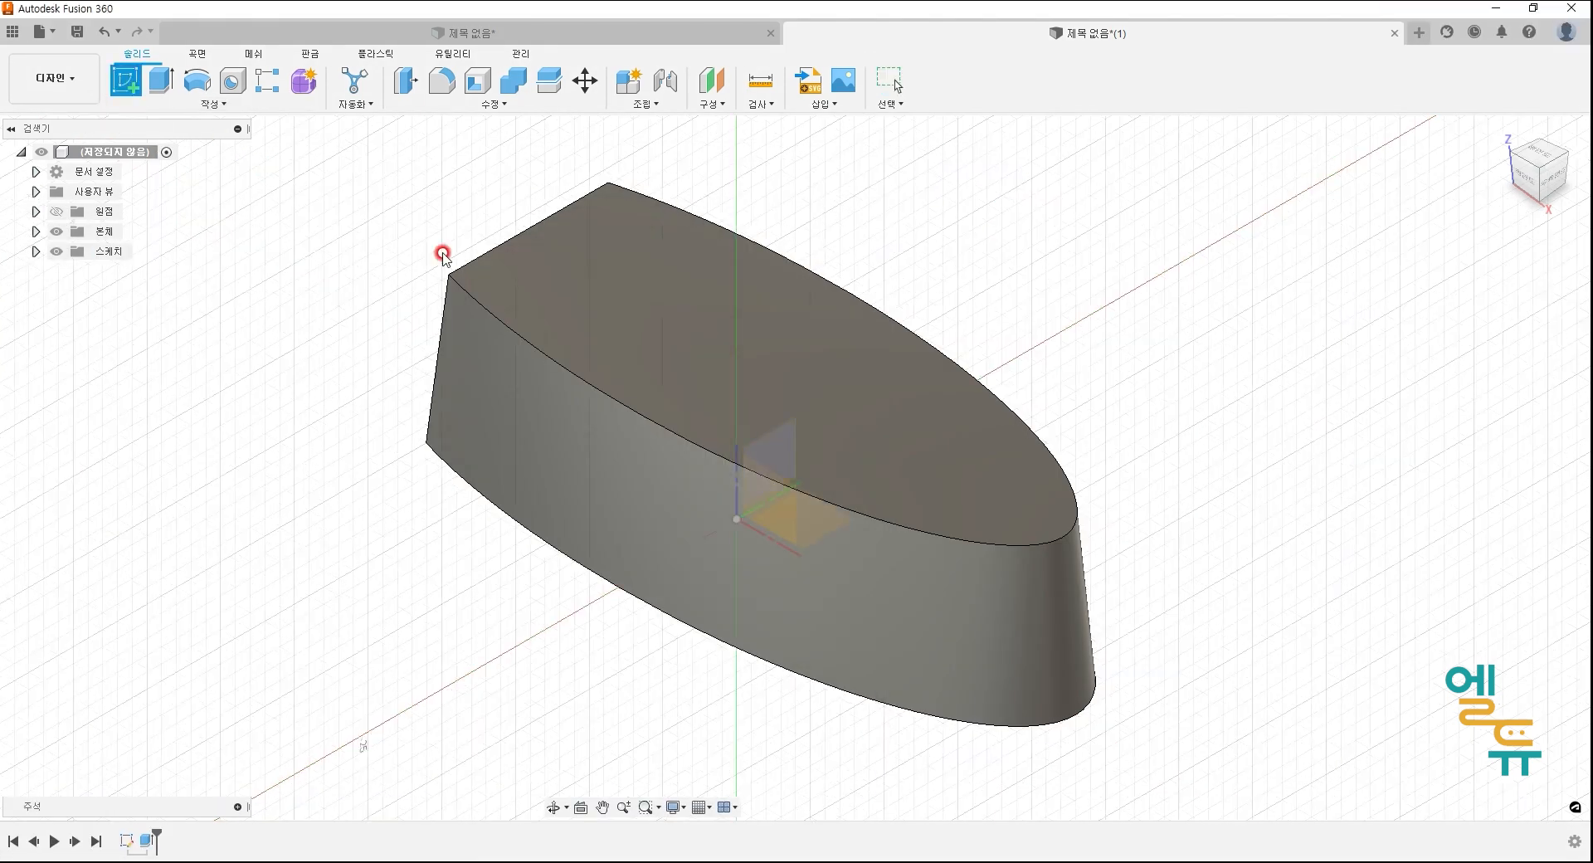
left_click(783, 518)
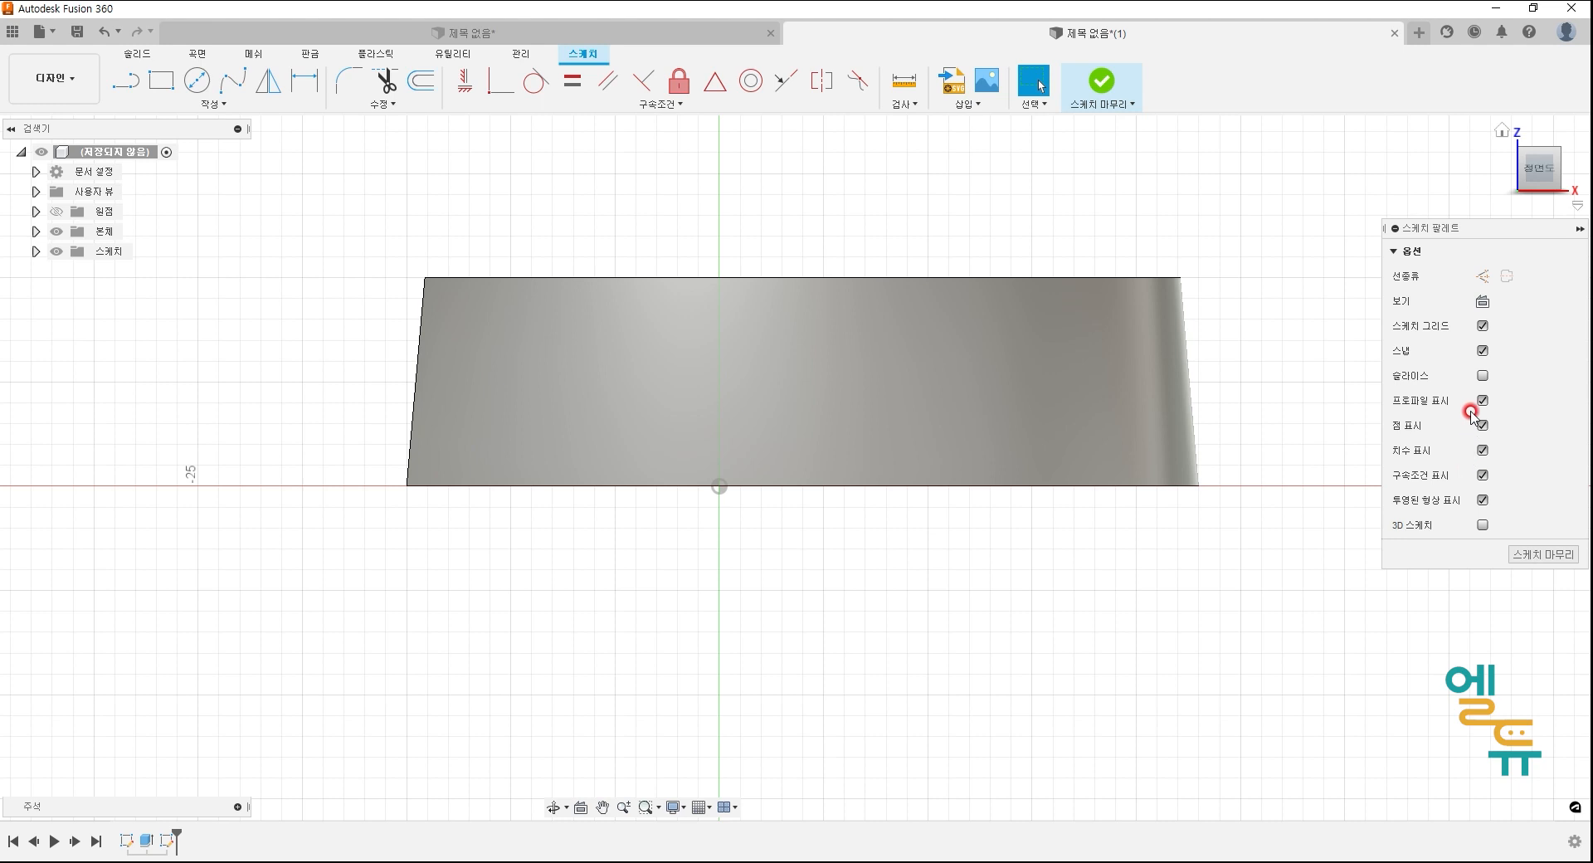
left_click(1482, 378)
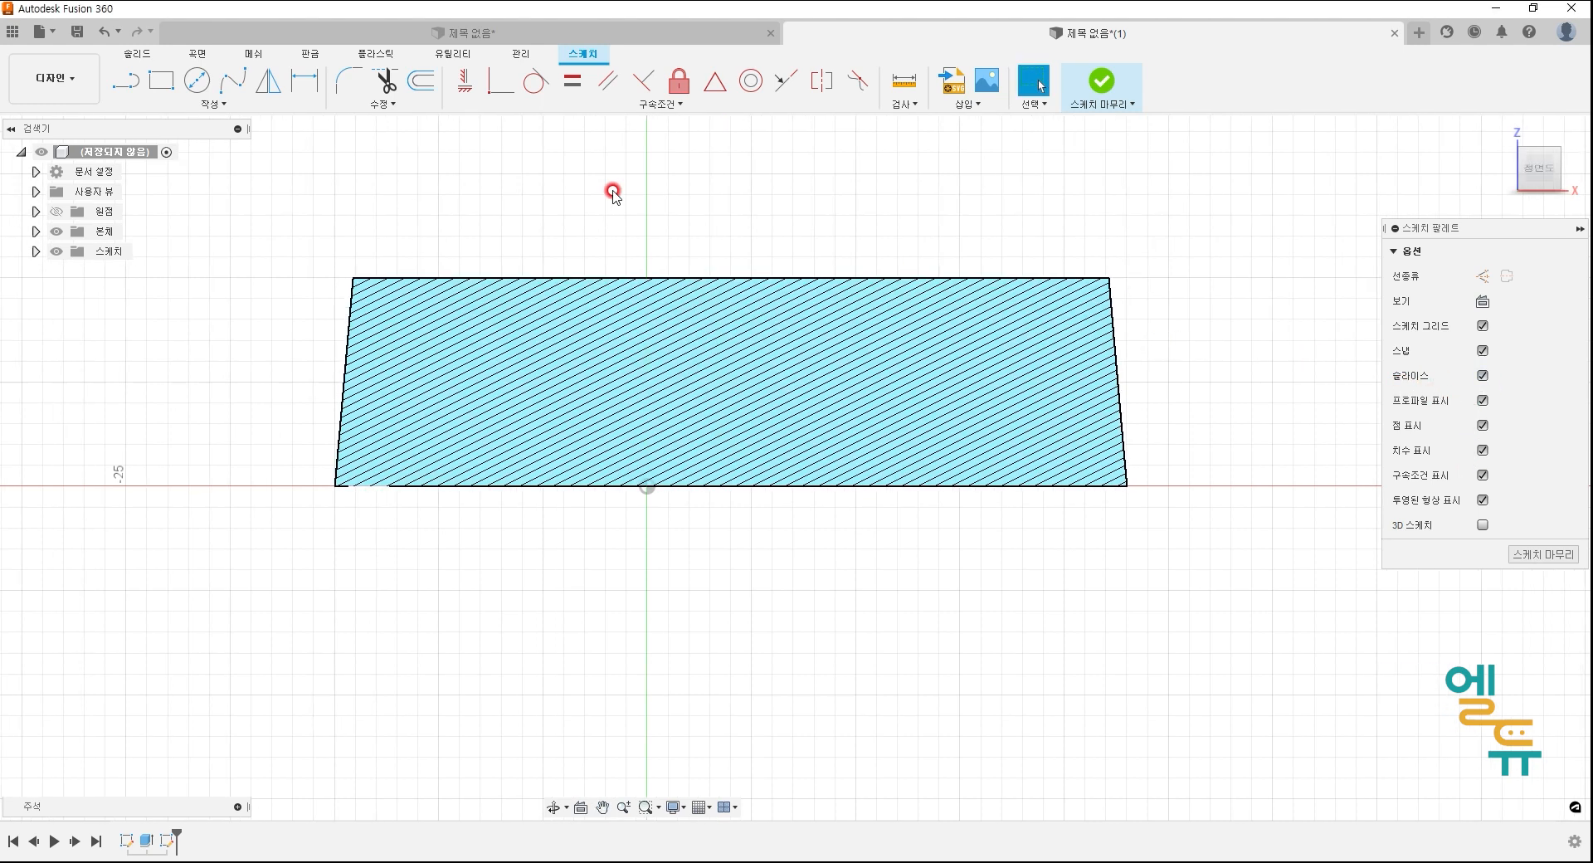
- Draw an upward-bulging three-point arc with about 53 mm radius across the body's full length and move it just below the top edge
left_click(170, 111)
mouse_move(149, 167)
left_click(235, 173)
left_click(270, 348)
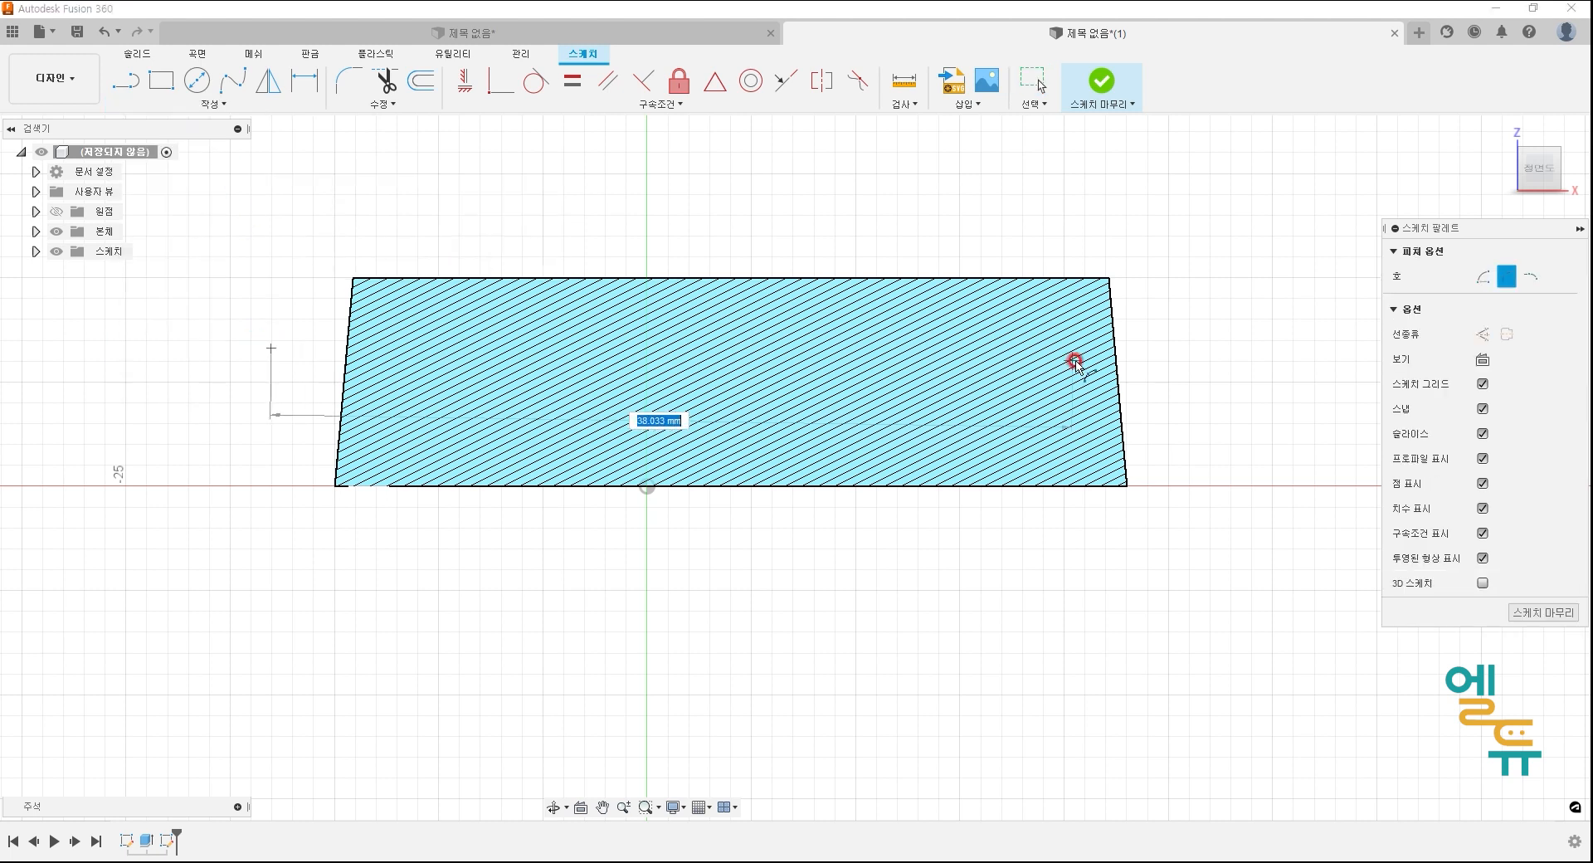
left_click(1164, 349)
left_click(830, 265)
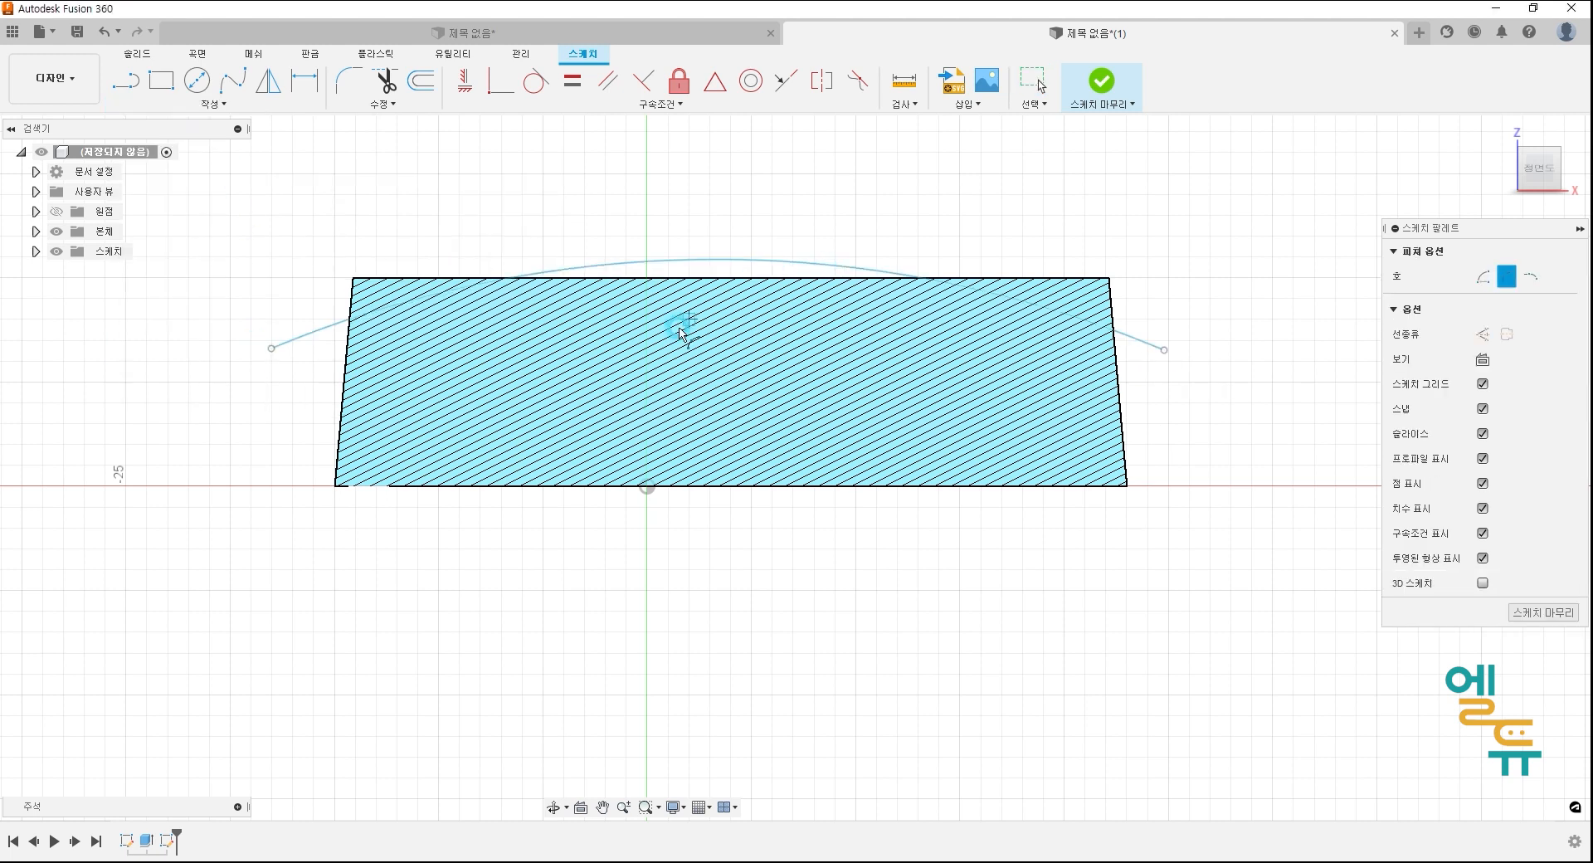
key("Escape")
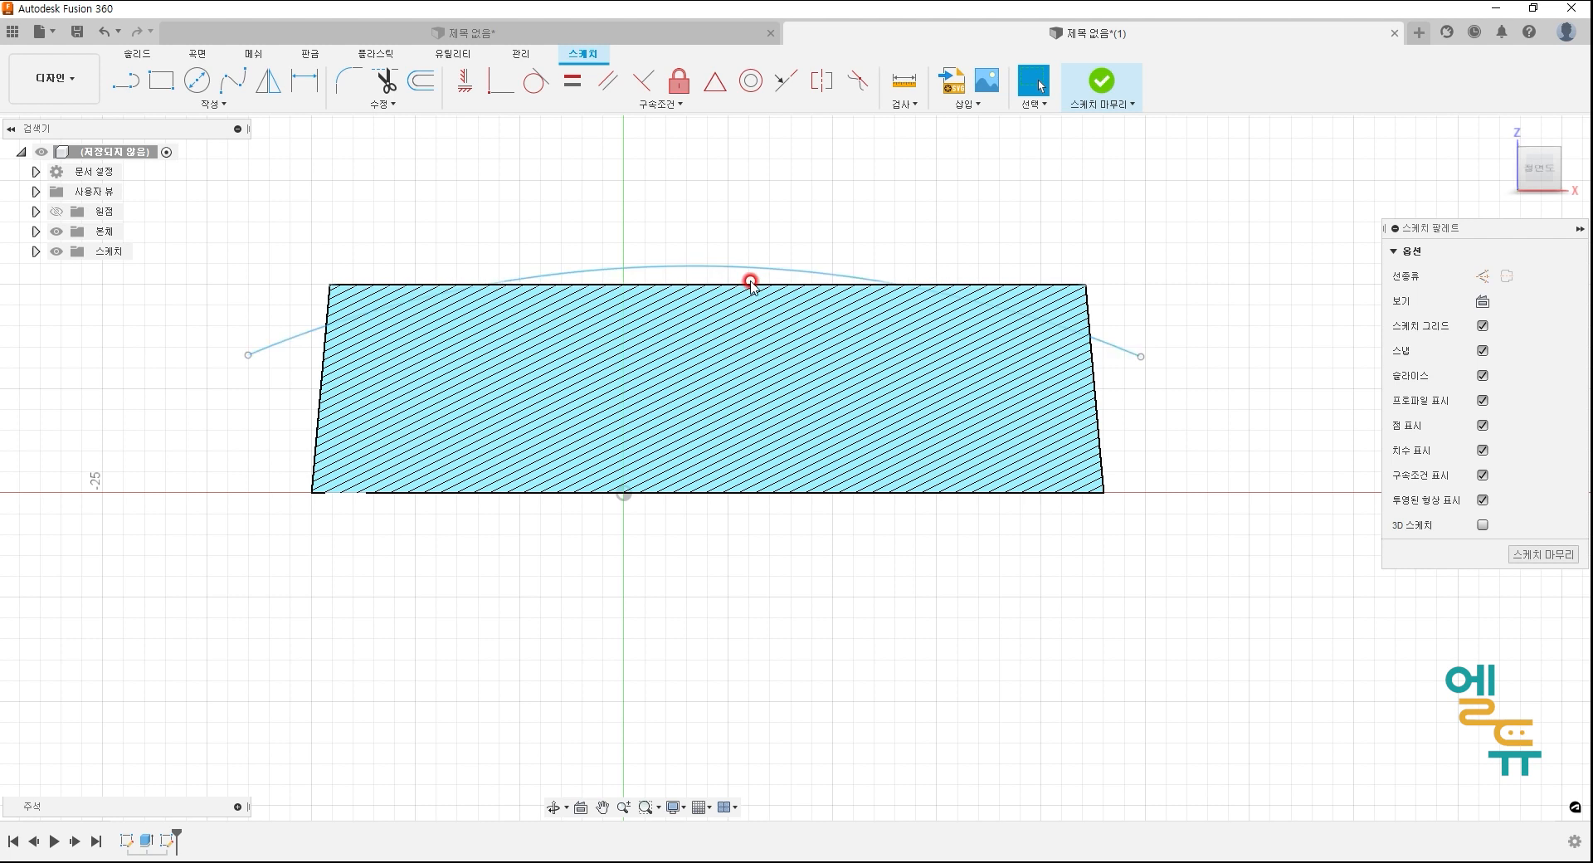
left_click_drag(752, 267, 764, 313)
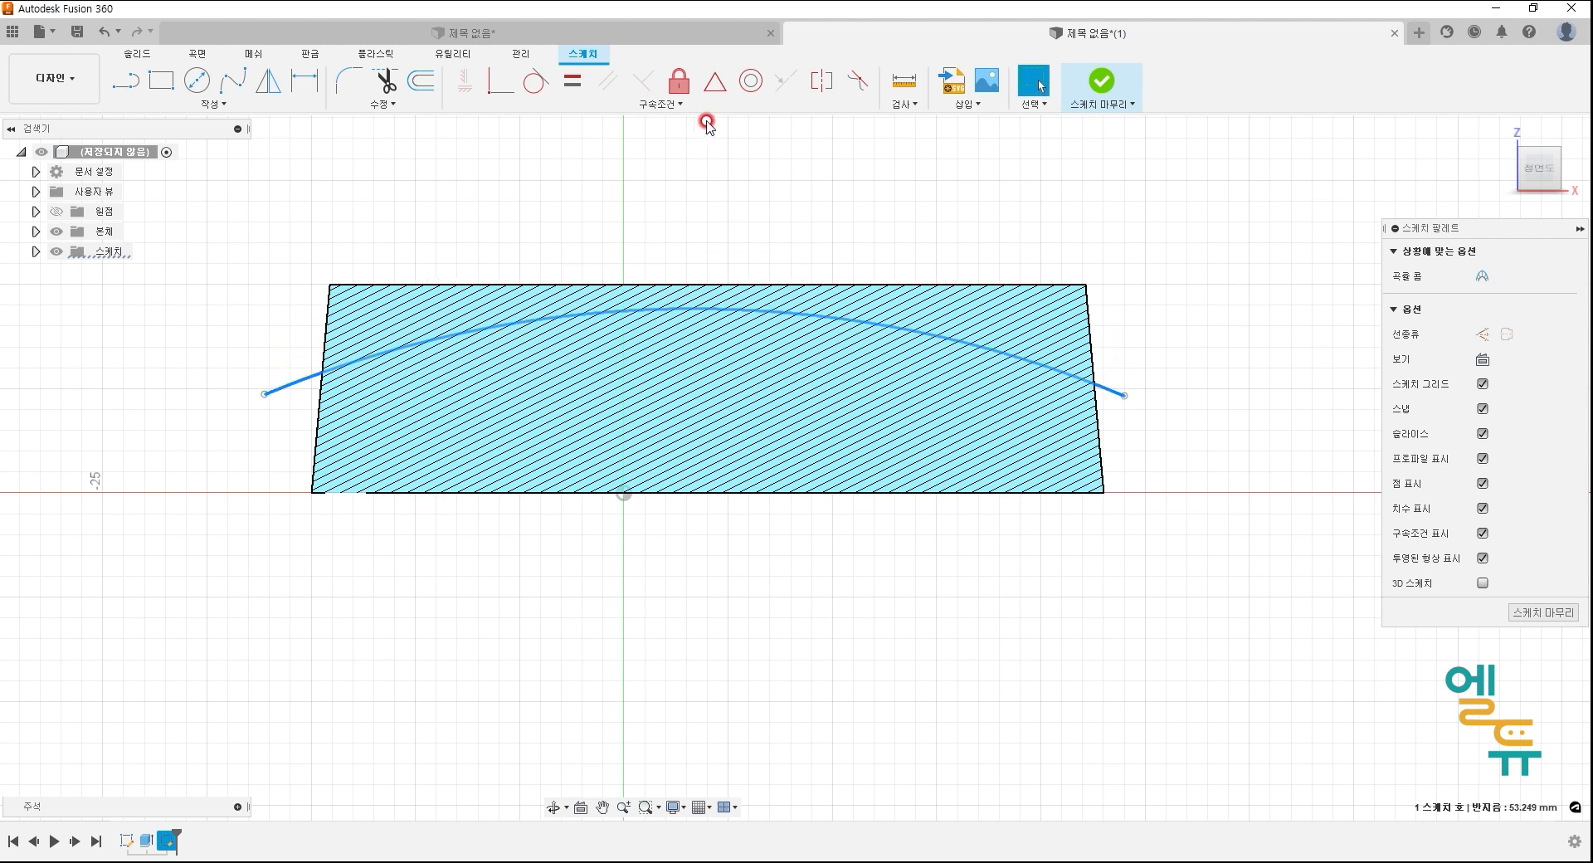
left_click(543, 93)
left_click(701, 279)
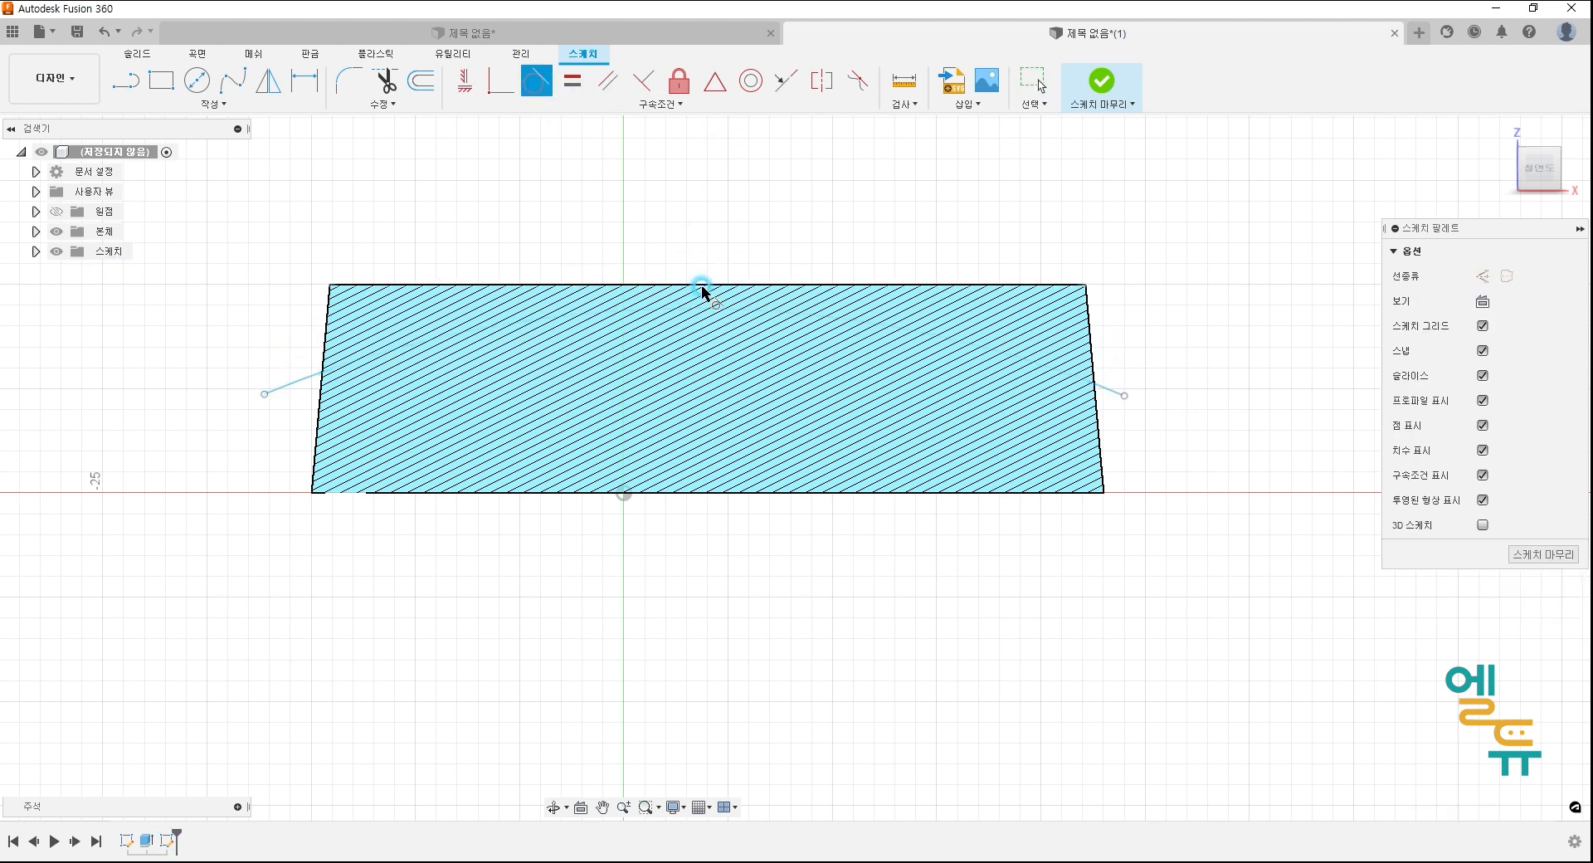
key("Escape")
left_click(730, 231)
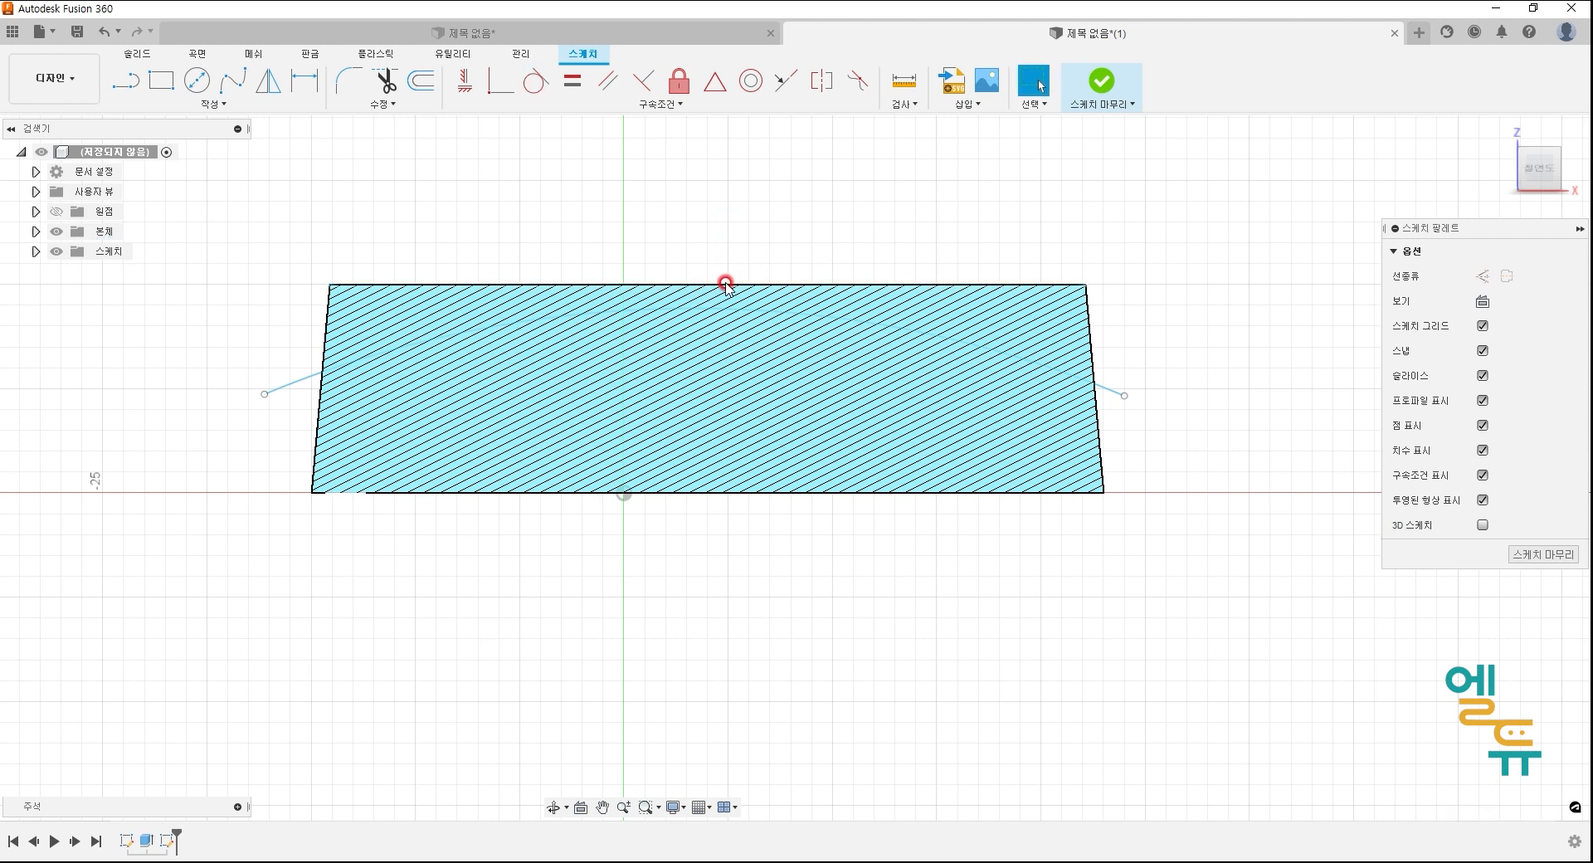
- Project the body's top edge into the sketch using the specified-entities selection filter and the projection link
left_click(227, 112)
left_click(150, 378)
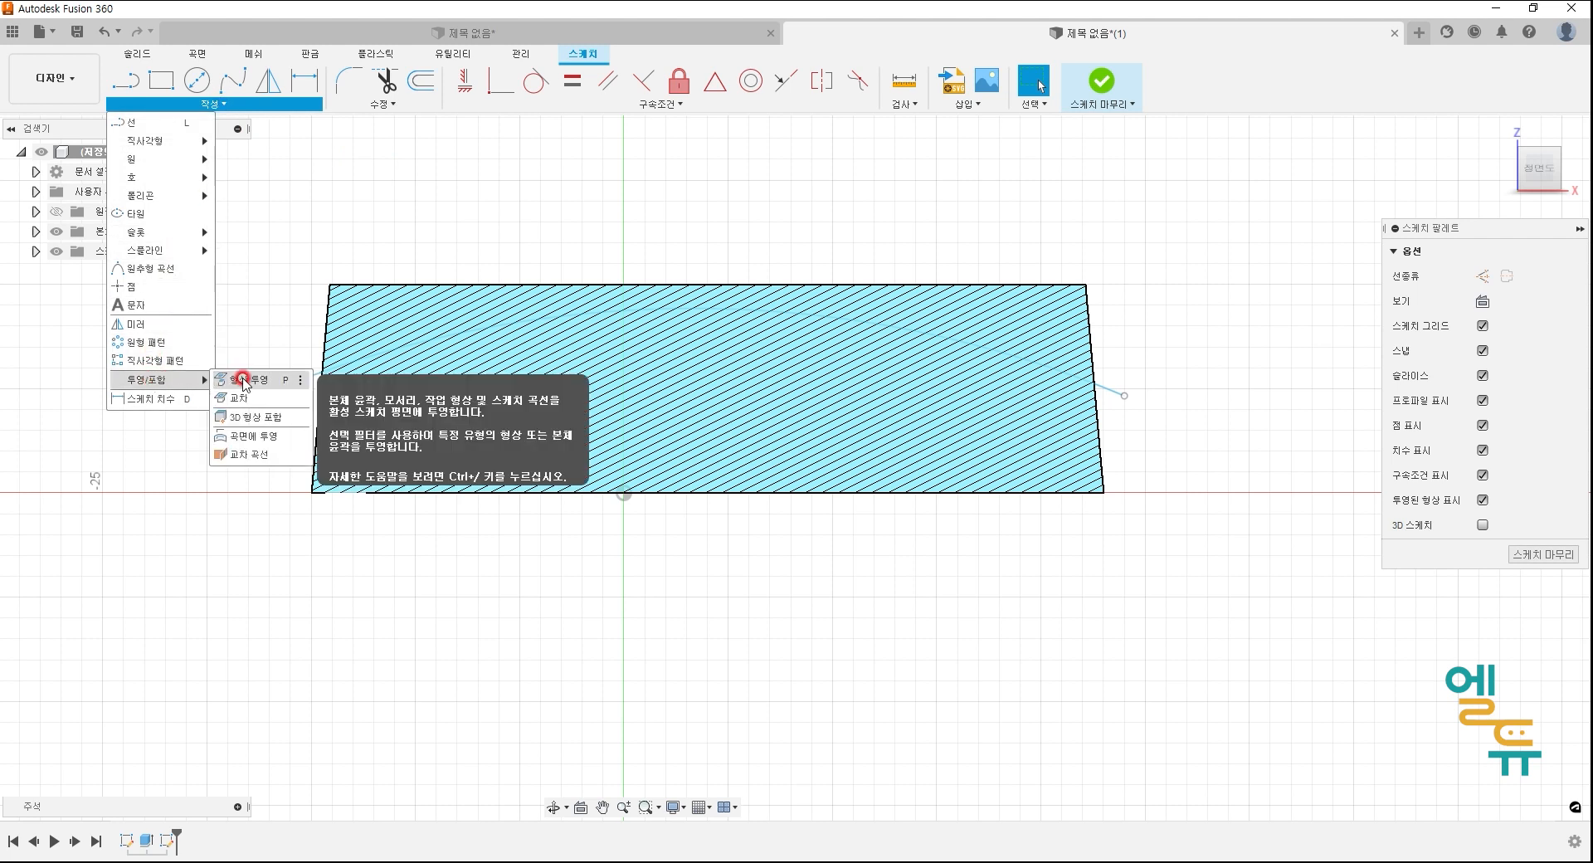
left_click(245, 381)
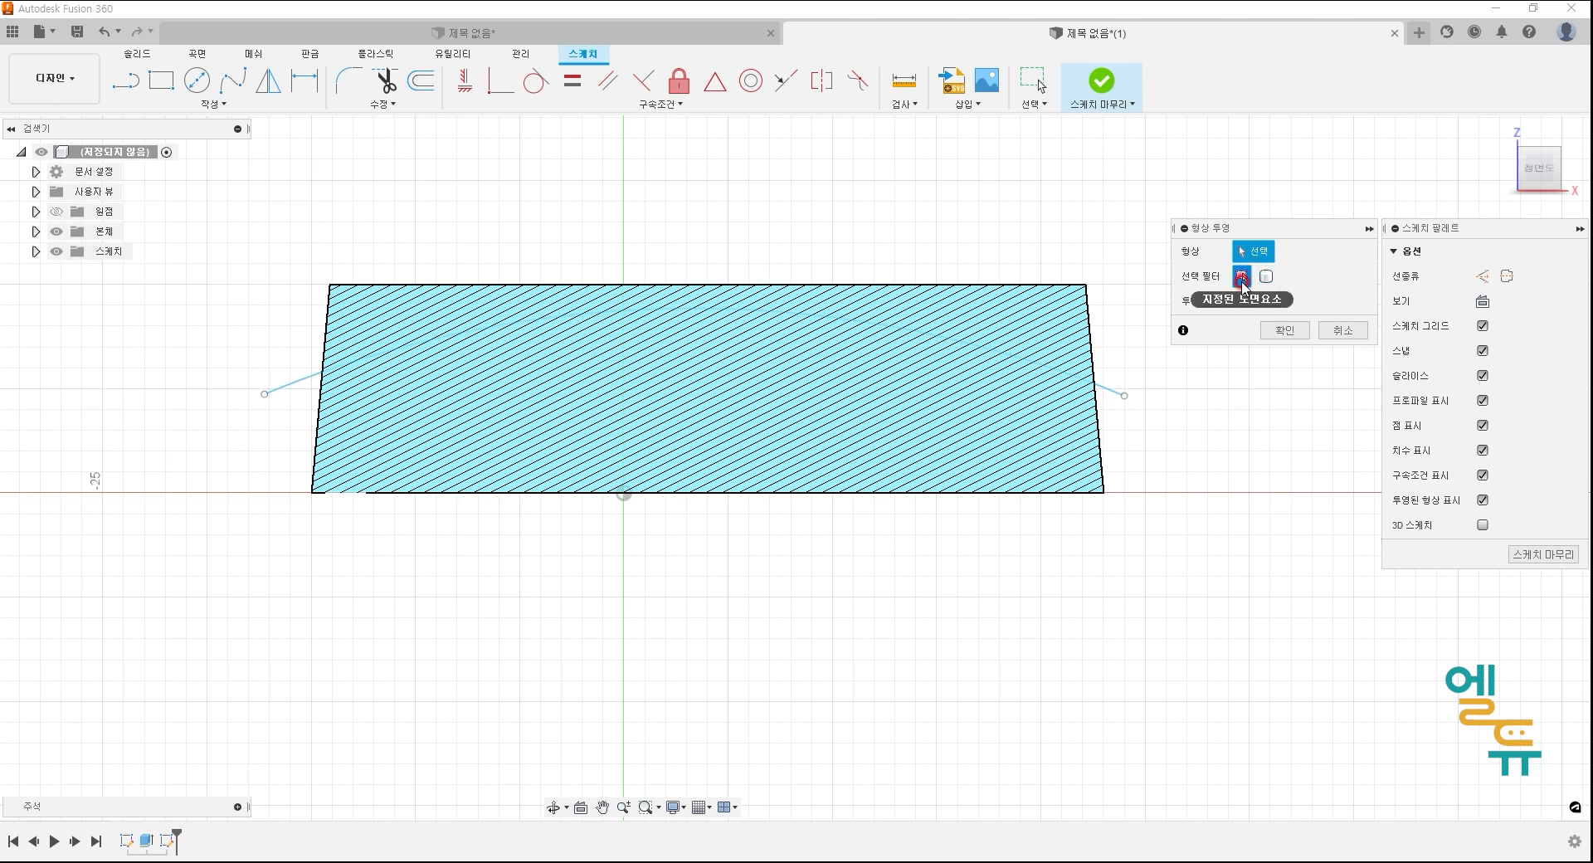
left_click(933, 182)
left_click(766, 285)
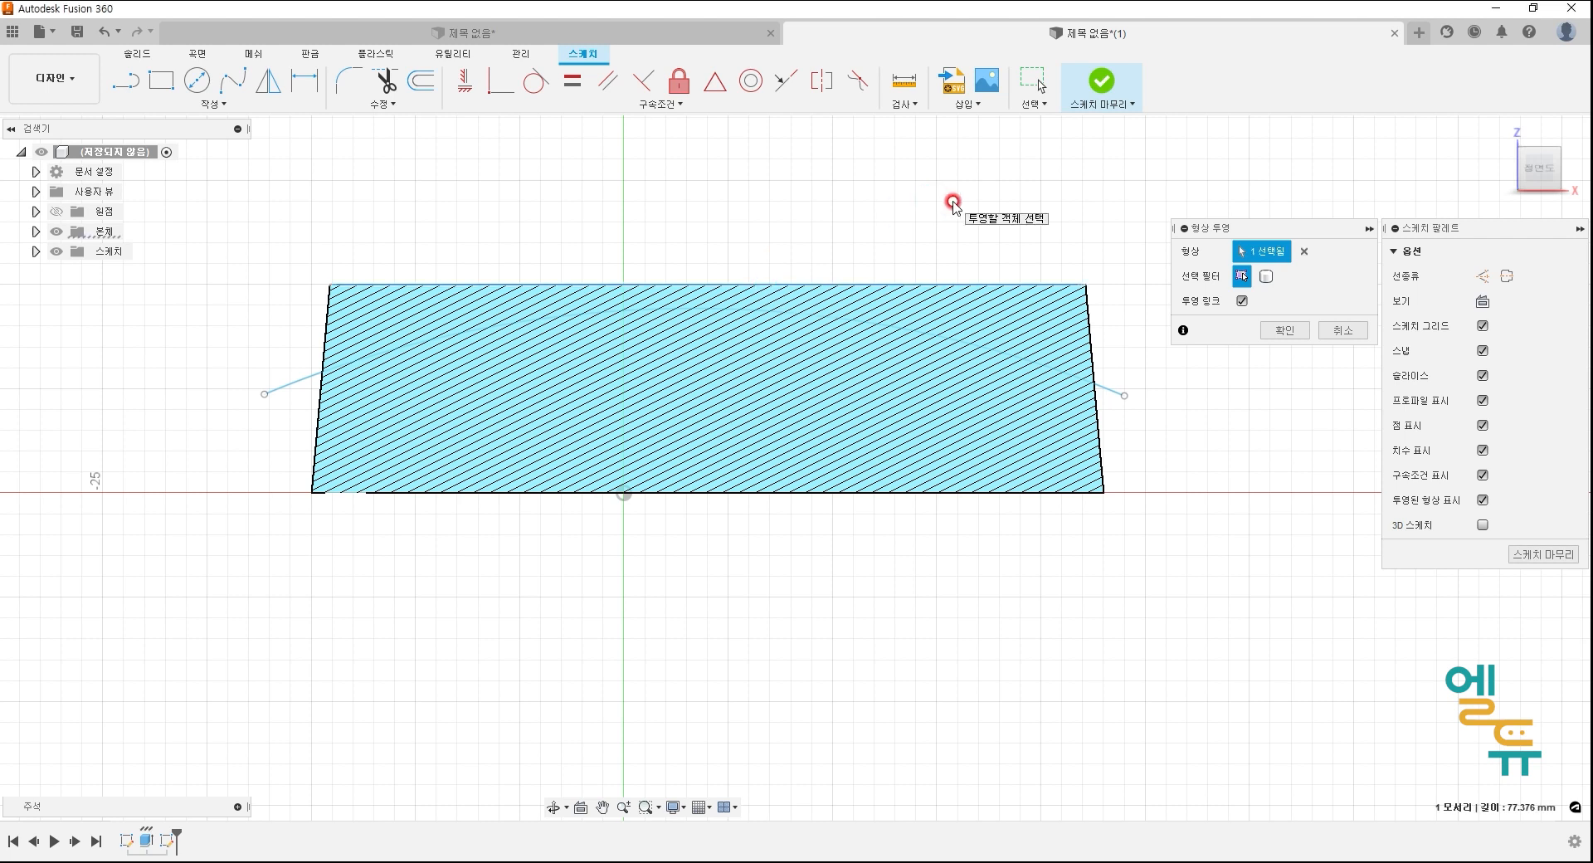
left_click(1295, 331)
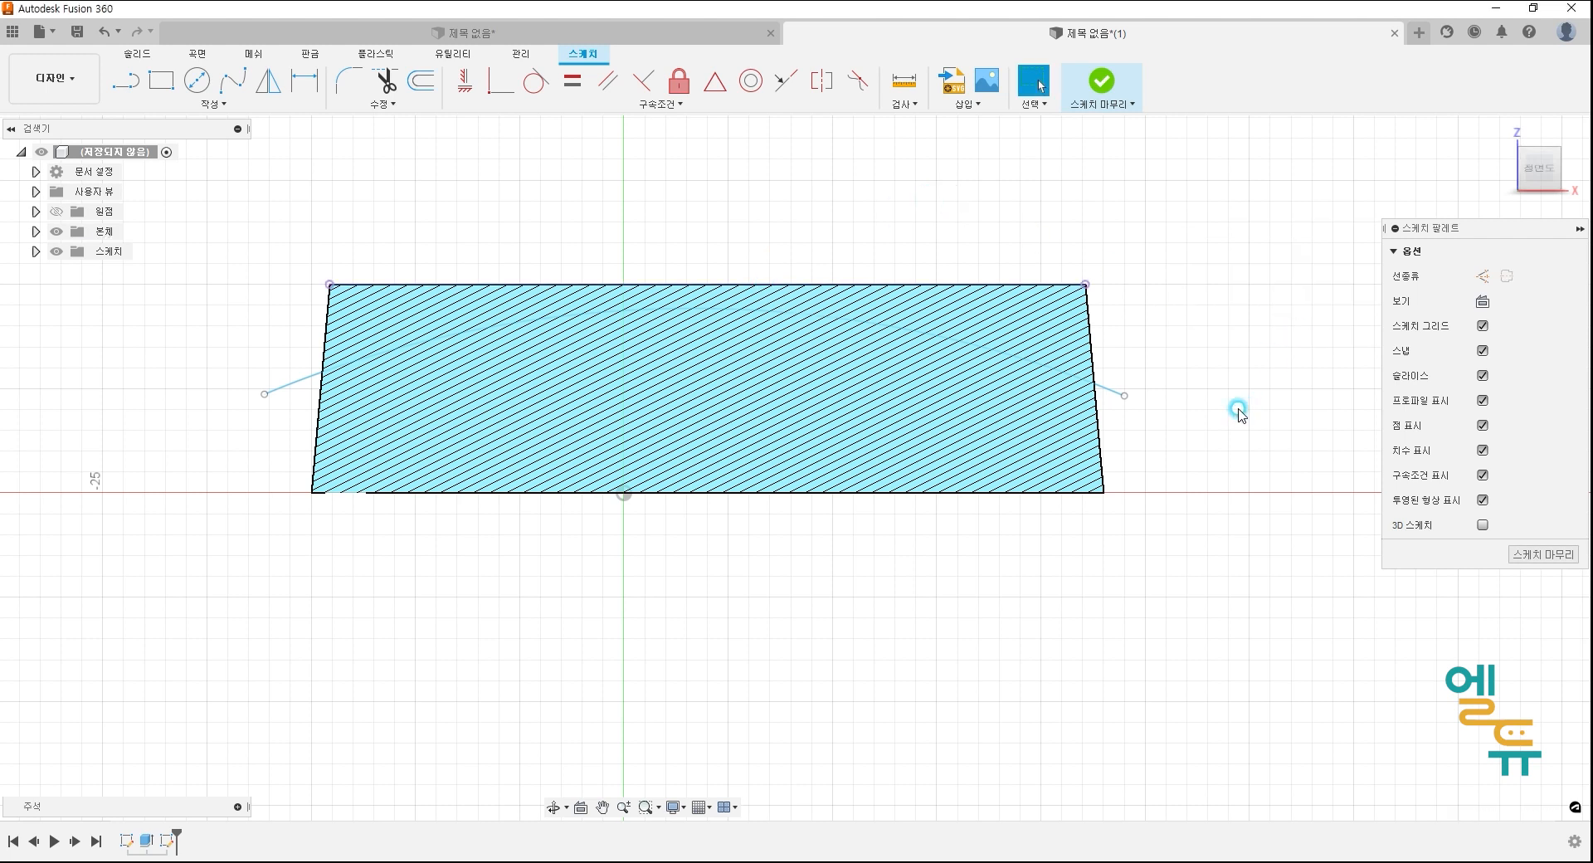
- Make the arc tangent to the projected top edge
left_click(536, 83)
left_click(776, 284)
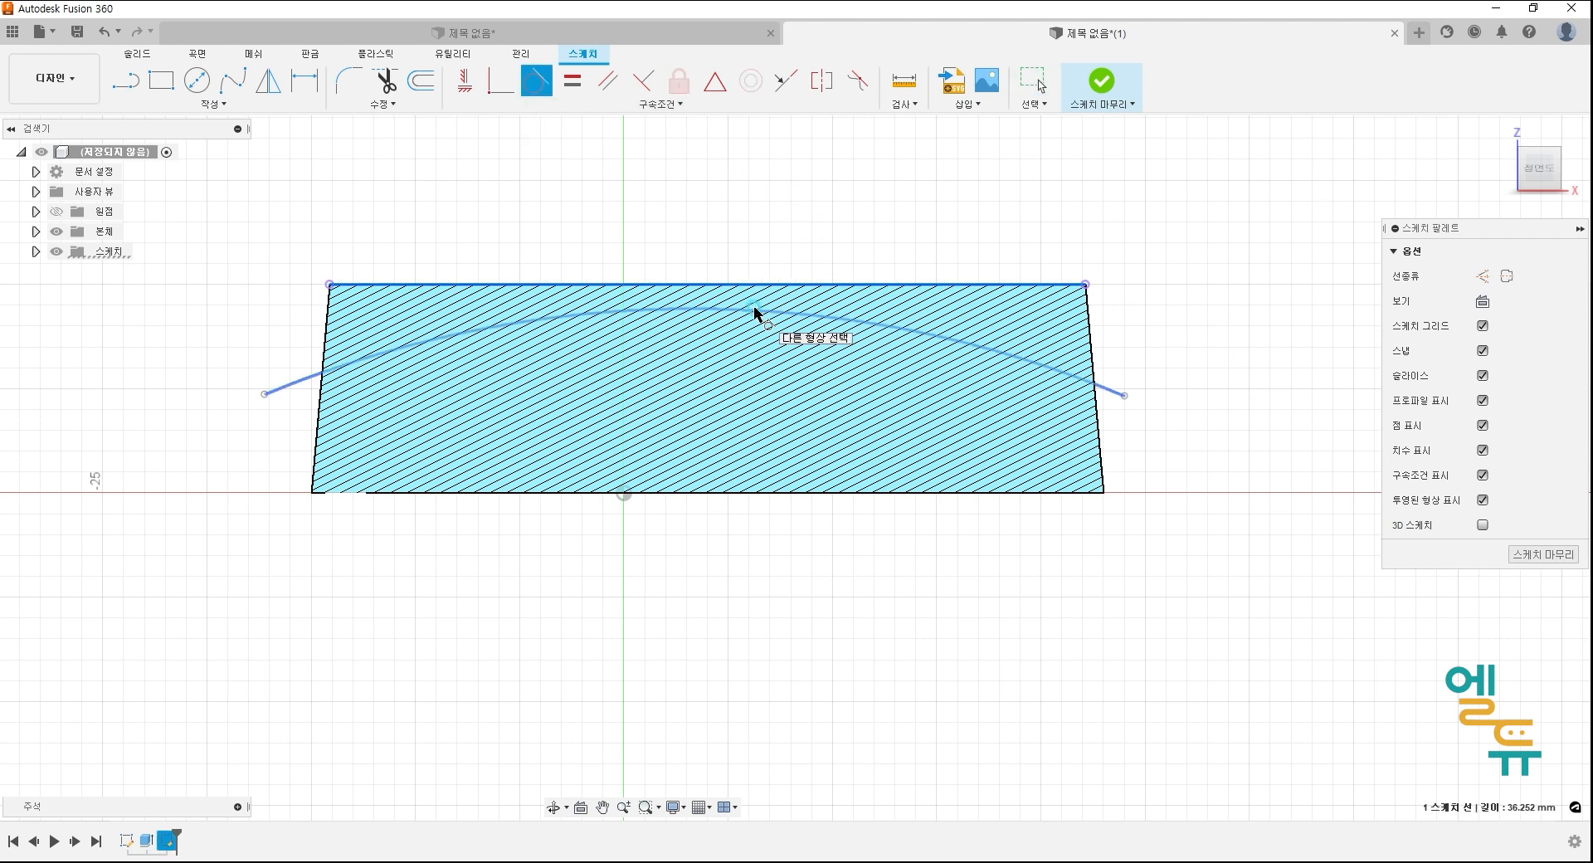
left_click(754, 307)
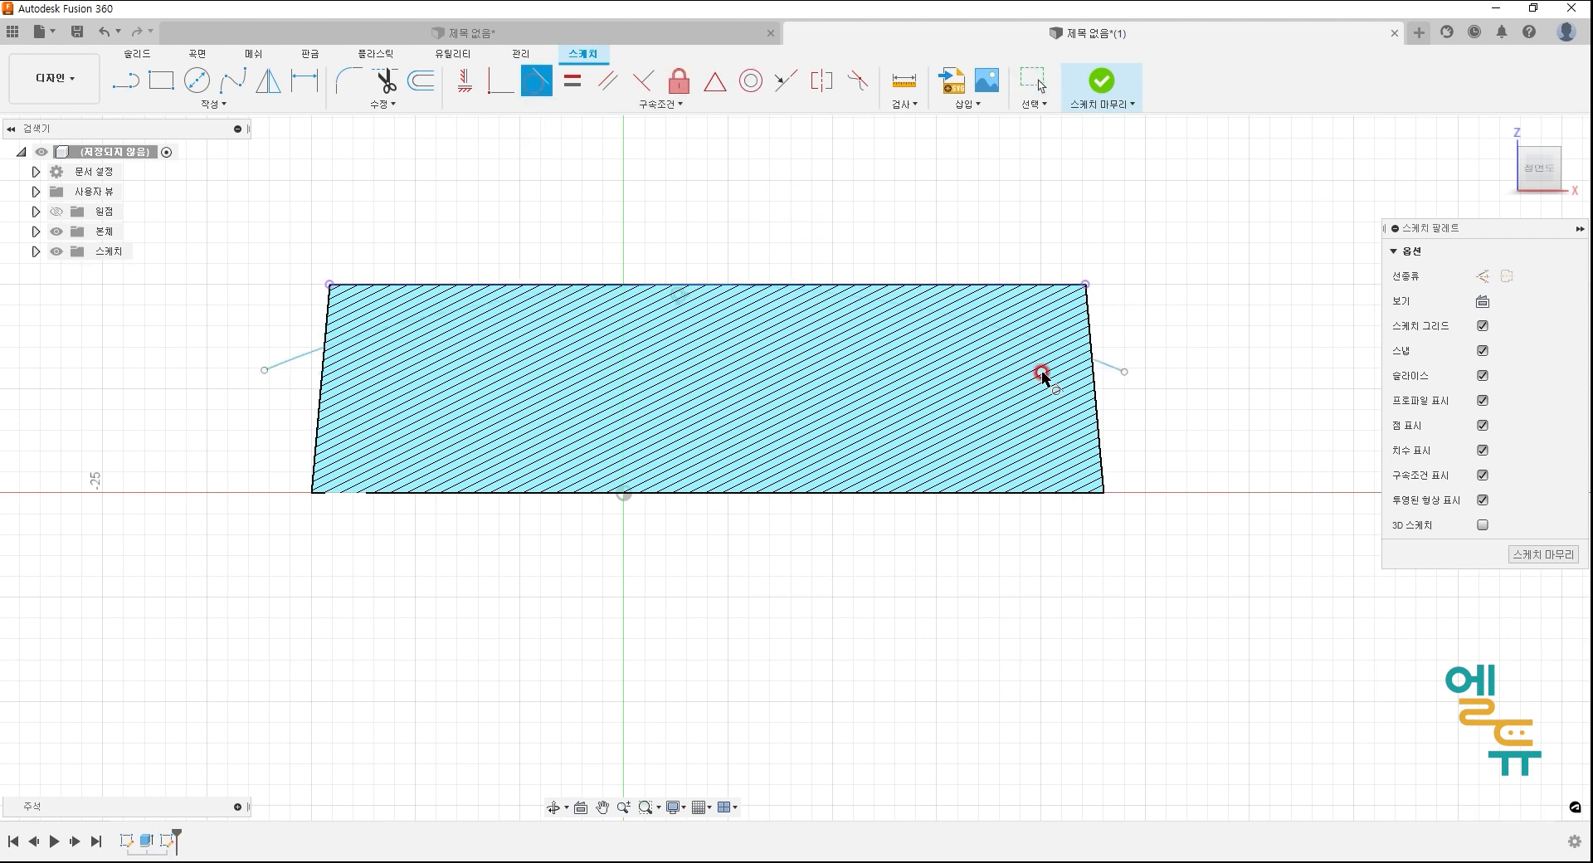
key("Escape")
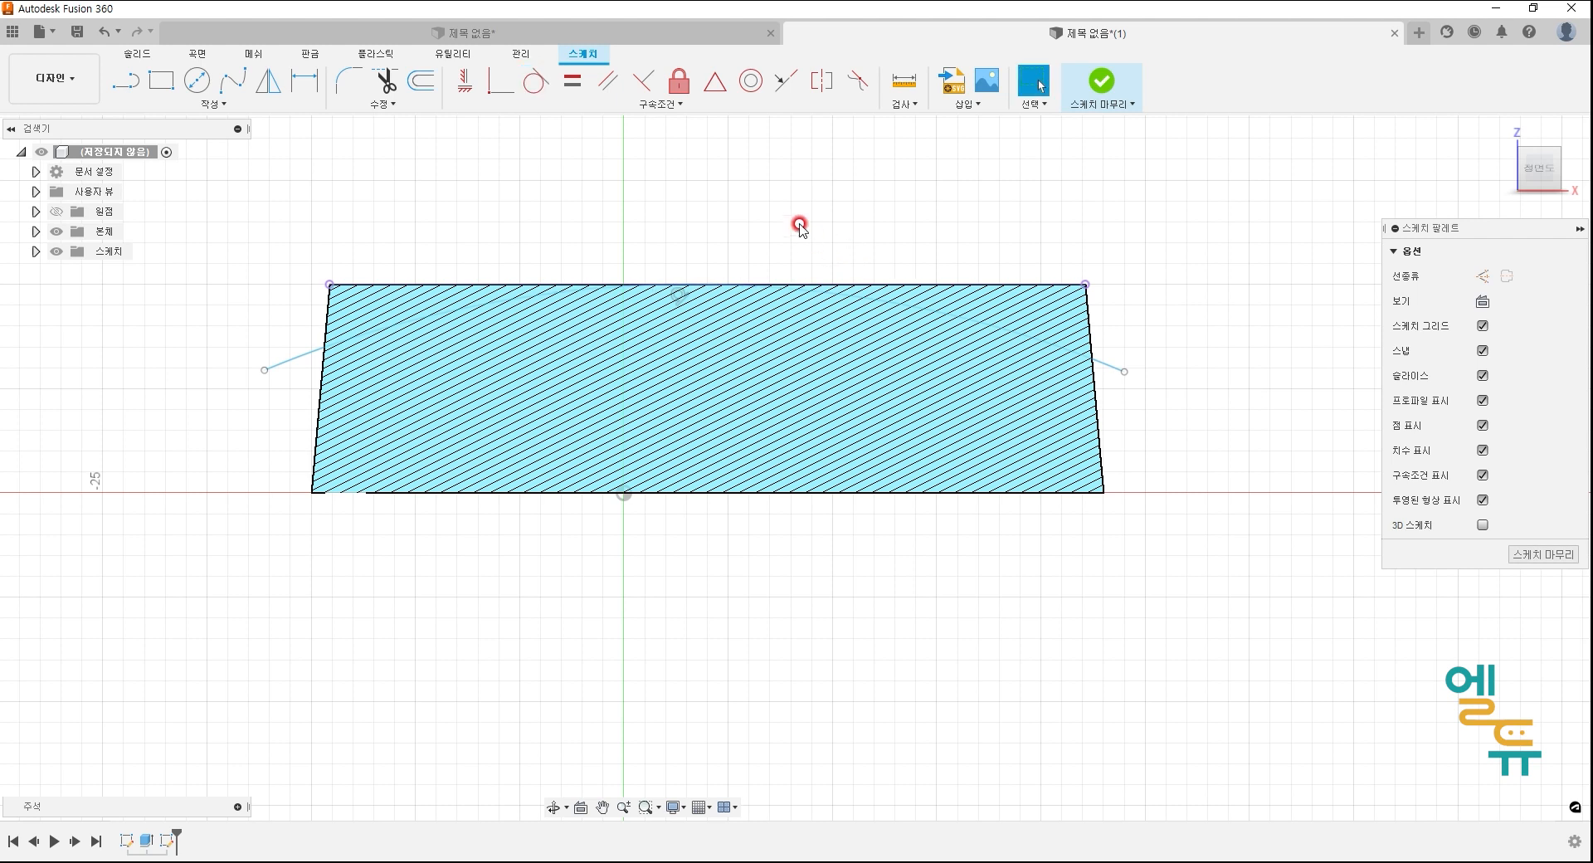
- Dimension the arc with a radius of 90 mm
left_click(302, 81)
left_click(1007, 330)
left_click(1030, 246)
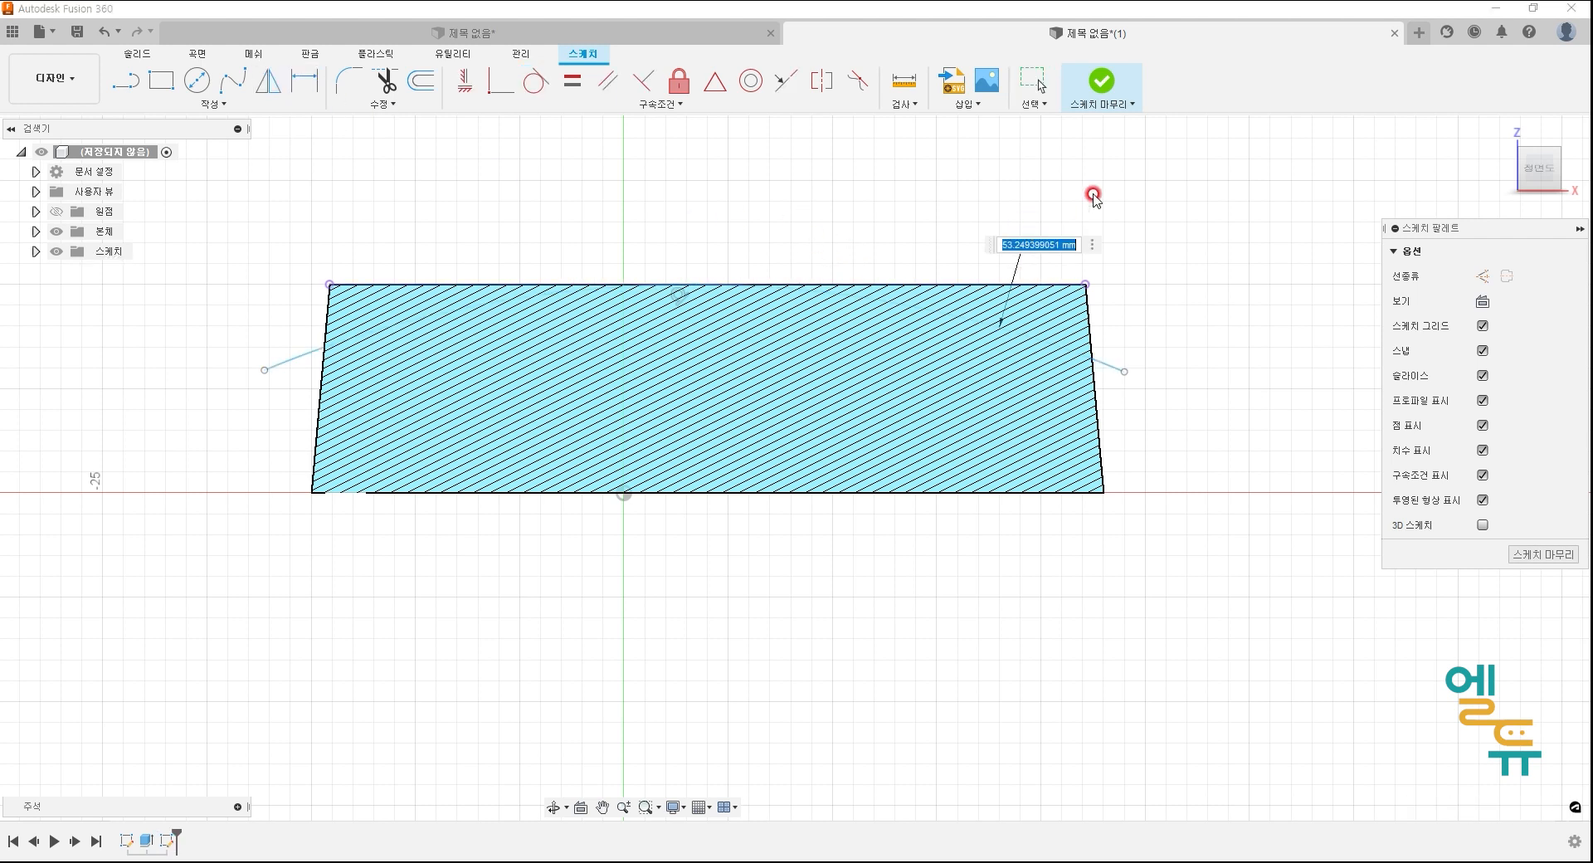
type("90")
key("Return")
key("F6")
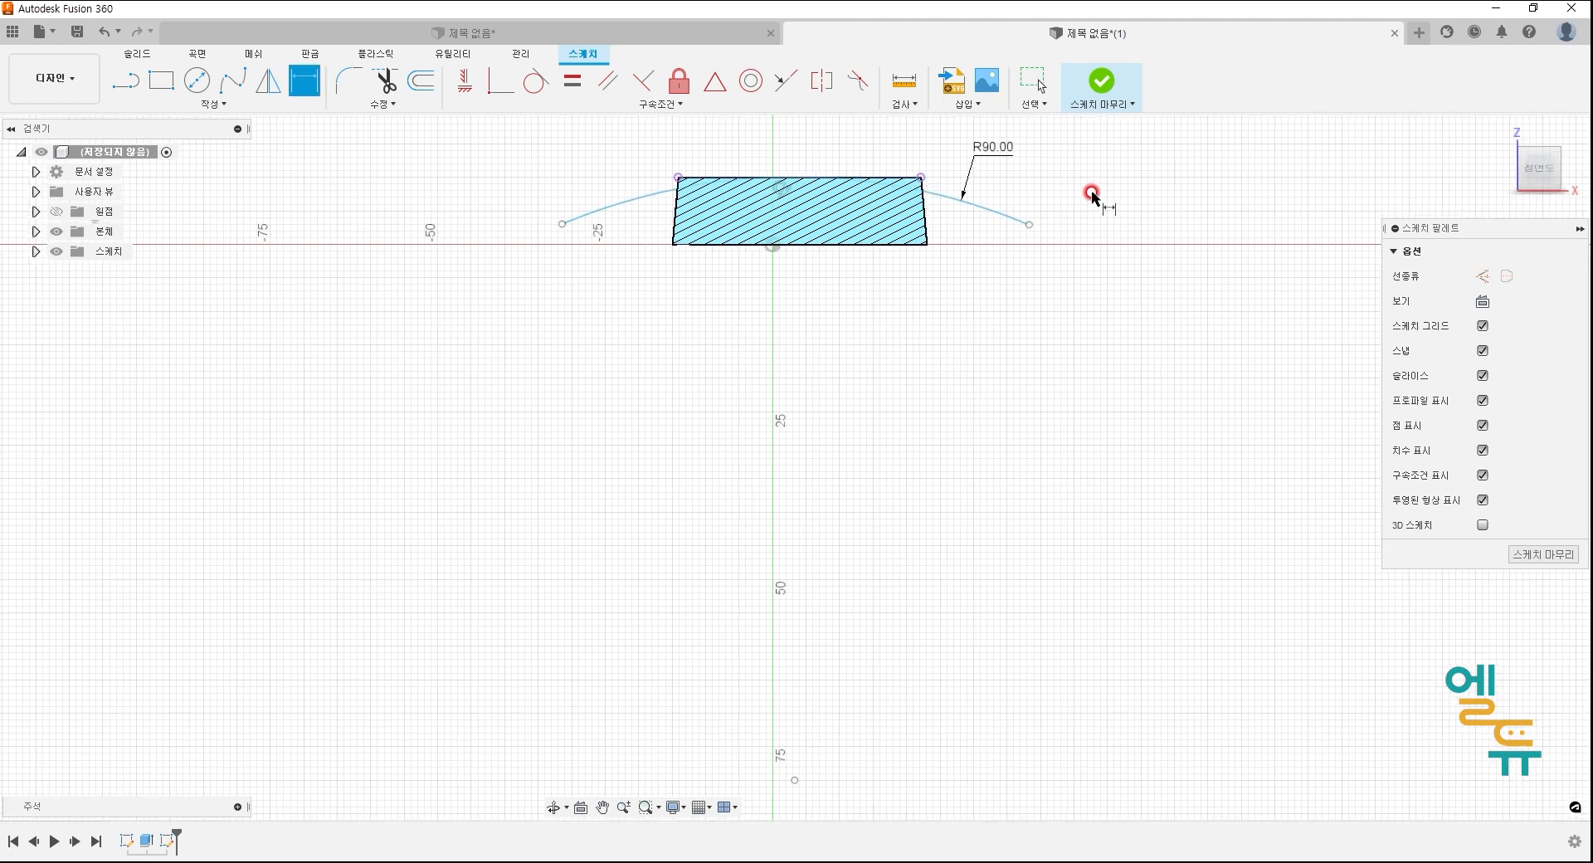
- Align the R90 arc's center vertically with the origin and finish the sketch
left_click(462, 83)
left_click(773, 246)
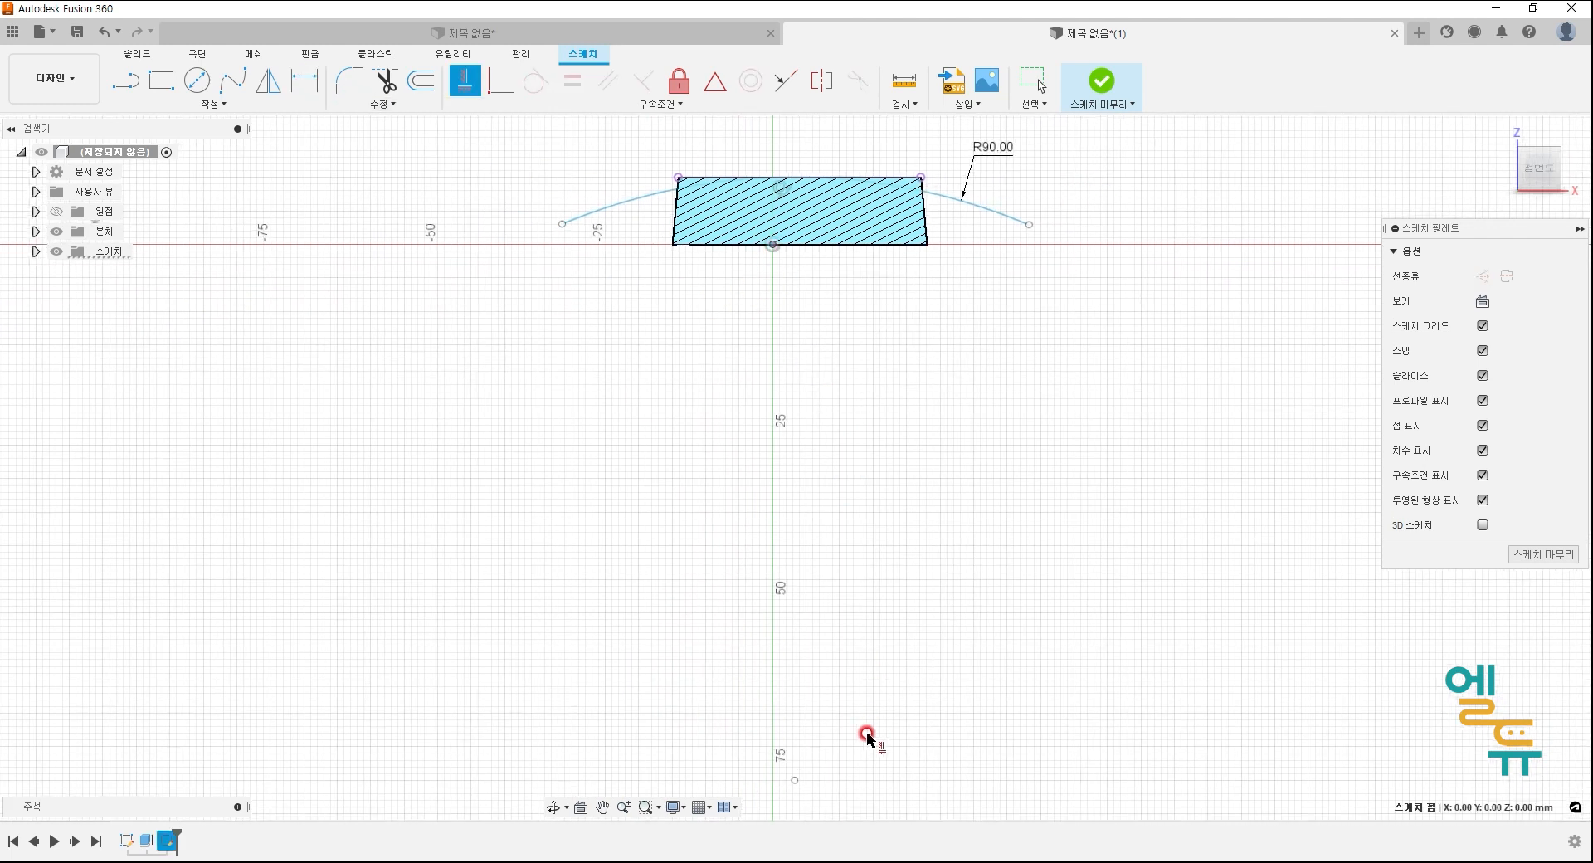
left_click(800, 780)
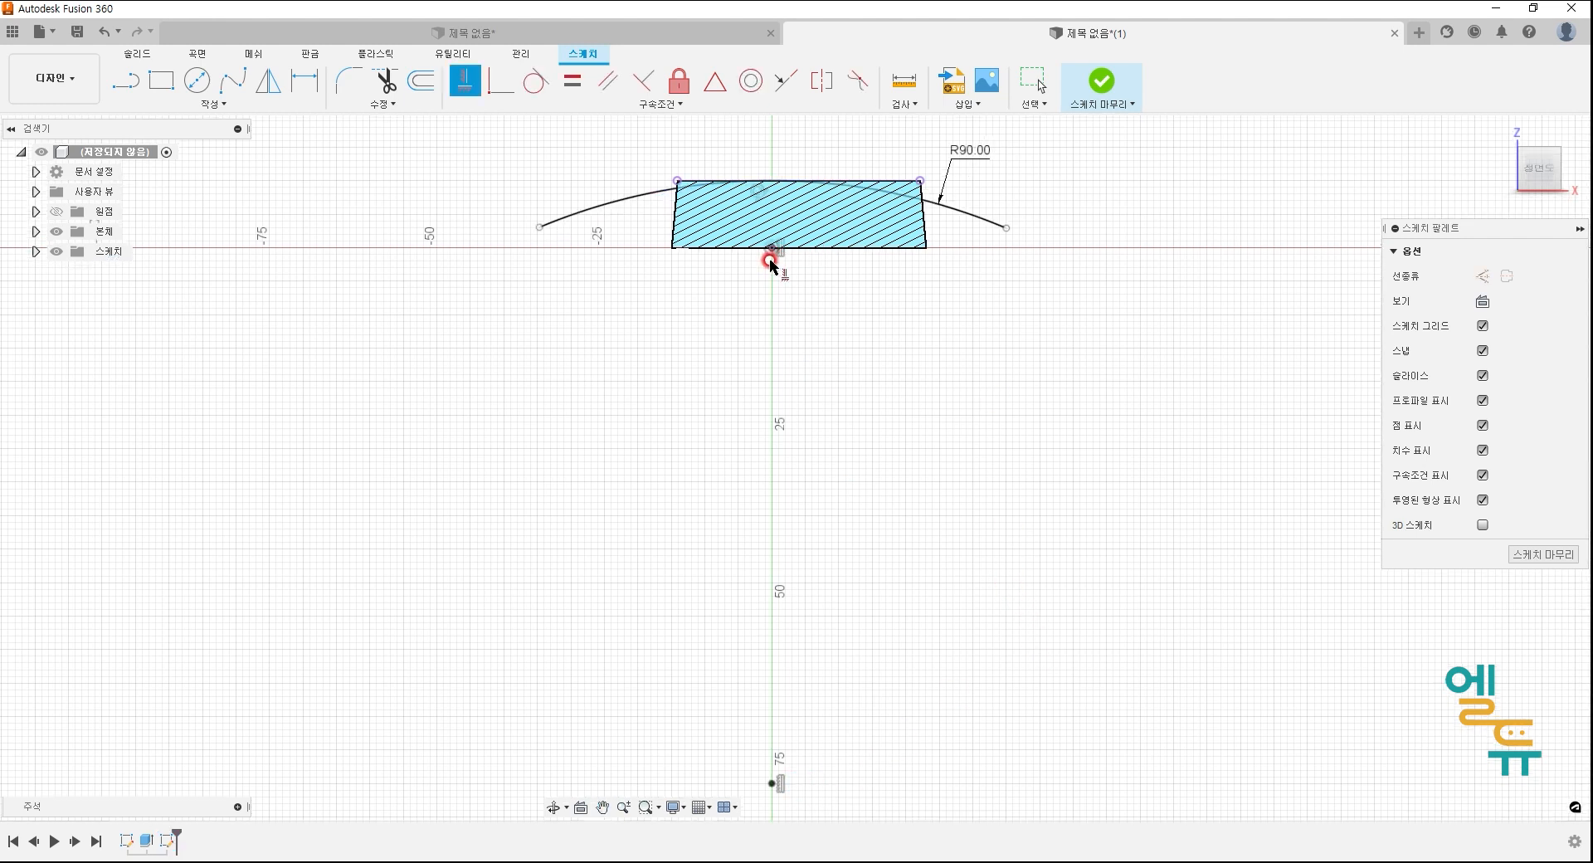
left_click(1105, 83)
left_click(1506, 134)
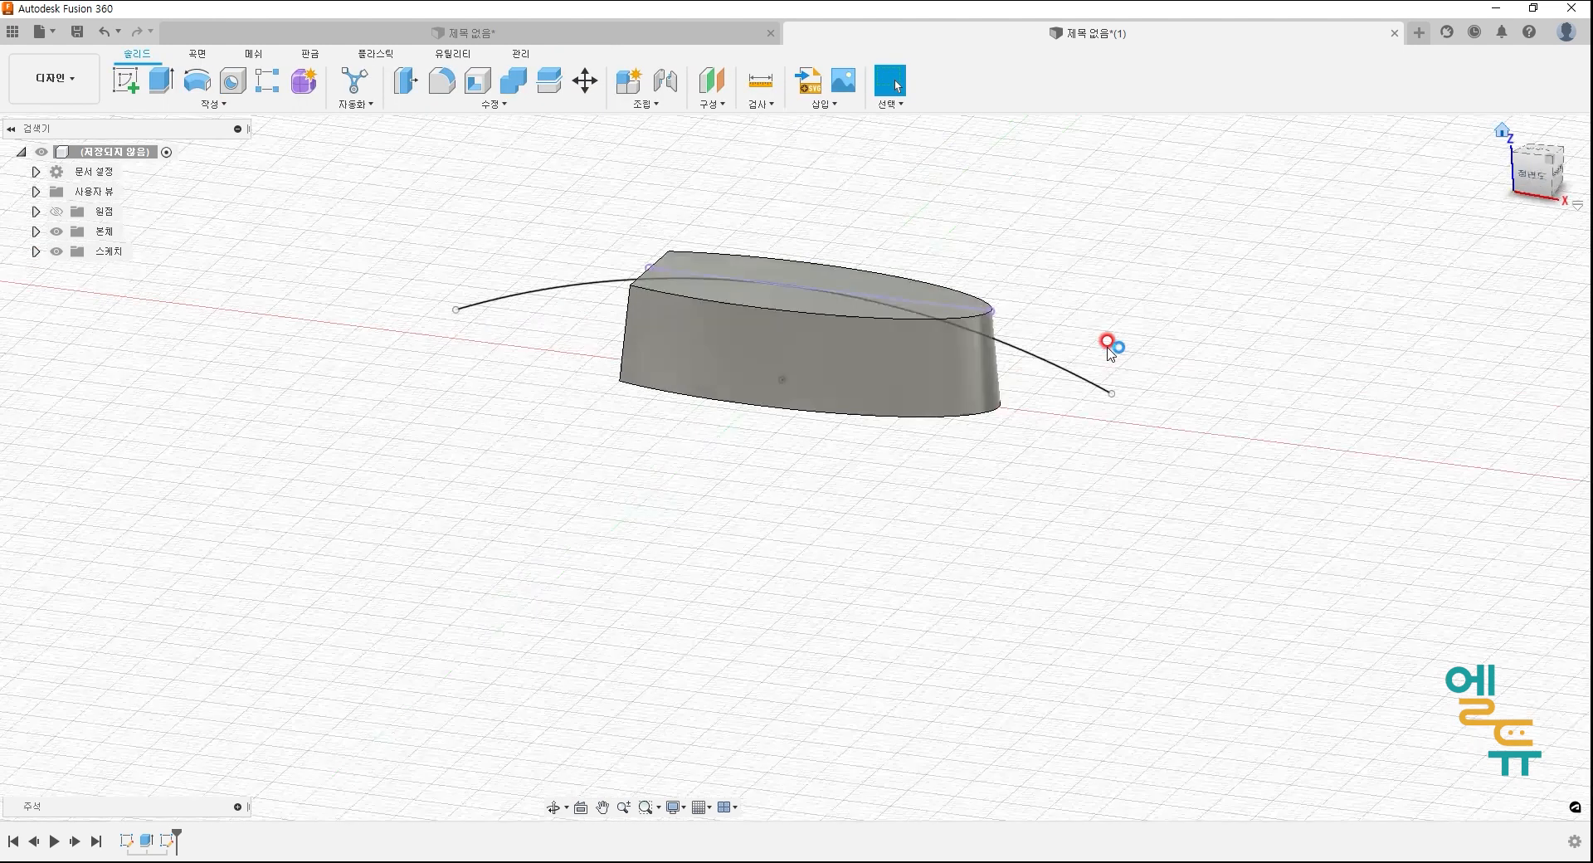
mouse_move(669, 523)
left_mouse_down()
mouse_move(863, 423)
mouse_move(953, 428)
left_mouse_up()
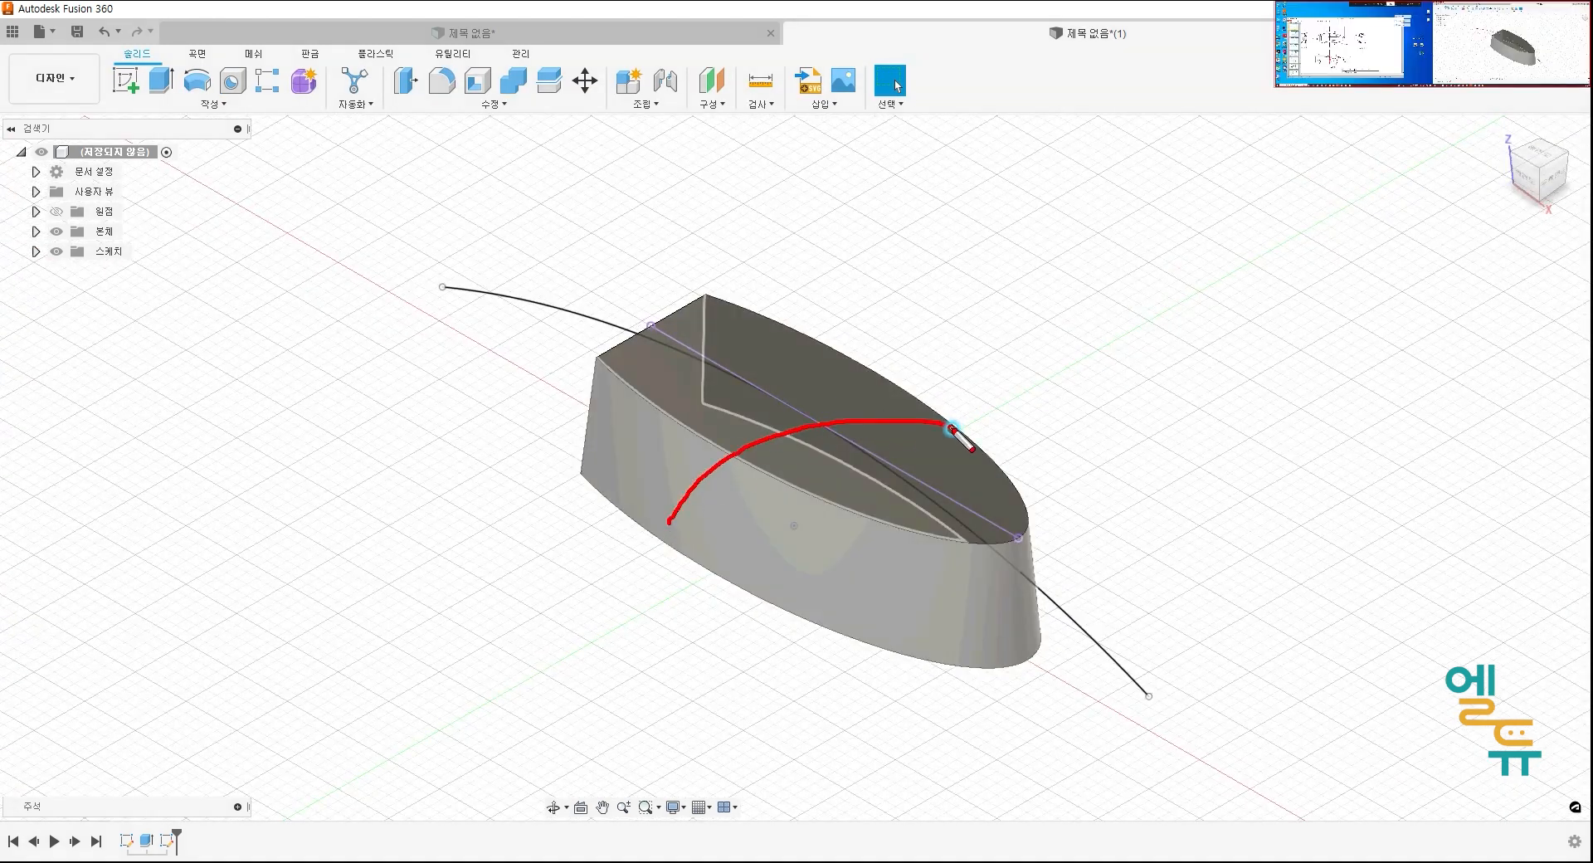
right_click(1038, 357)
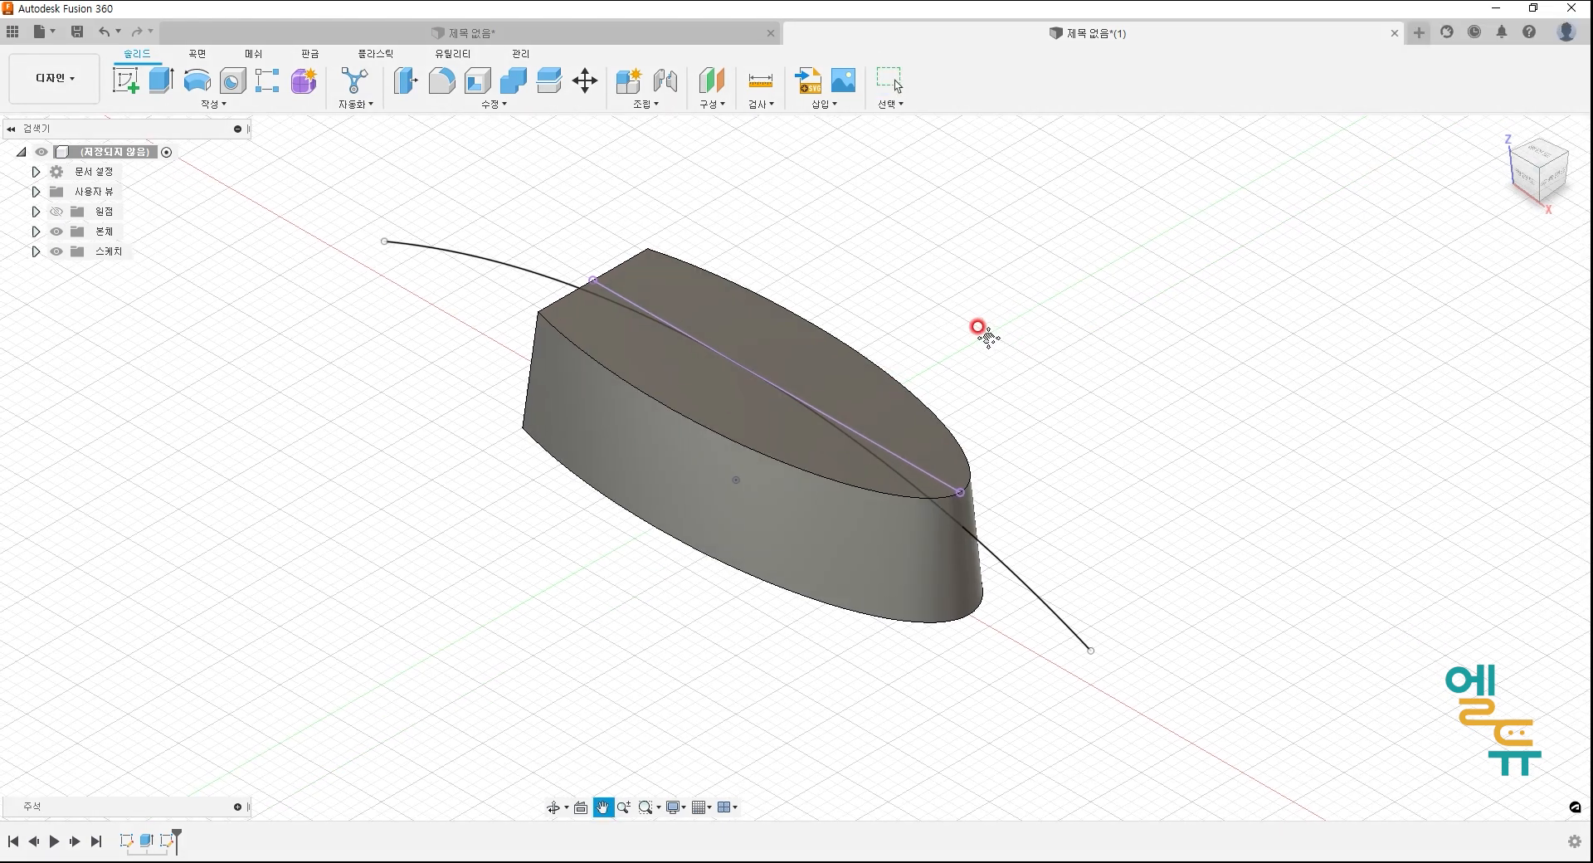
- Start a sketch on the YZ plane across the body's width and turn on Slice
left_click(126, 82)
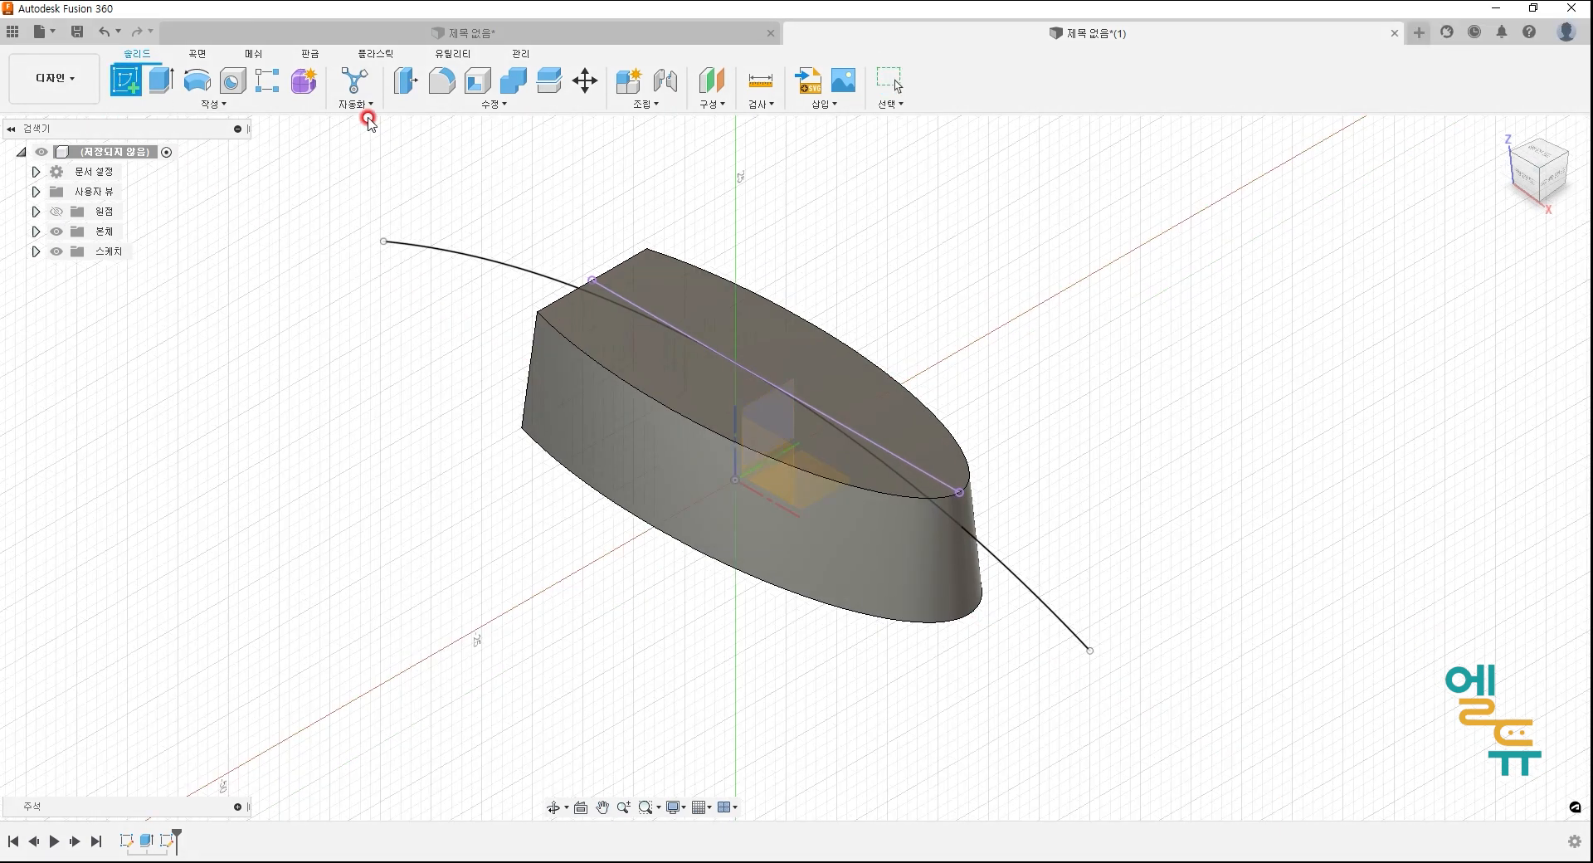
left_click(772, 410)
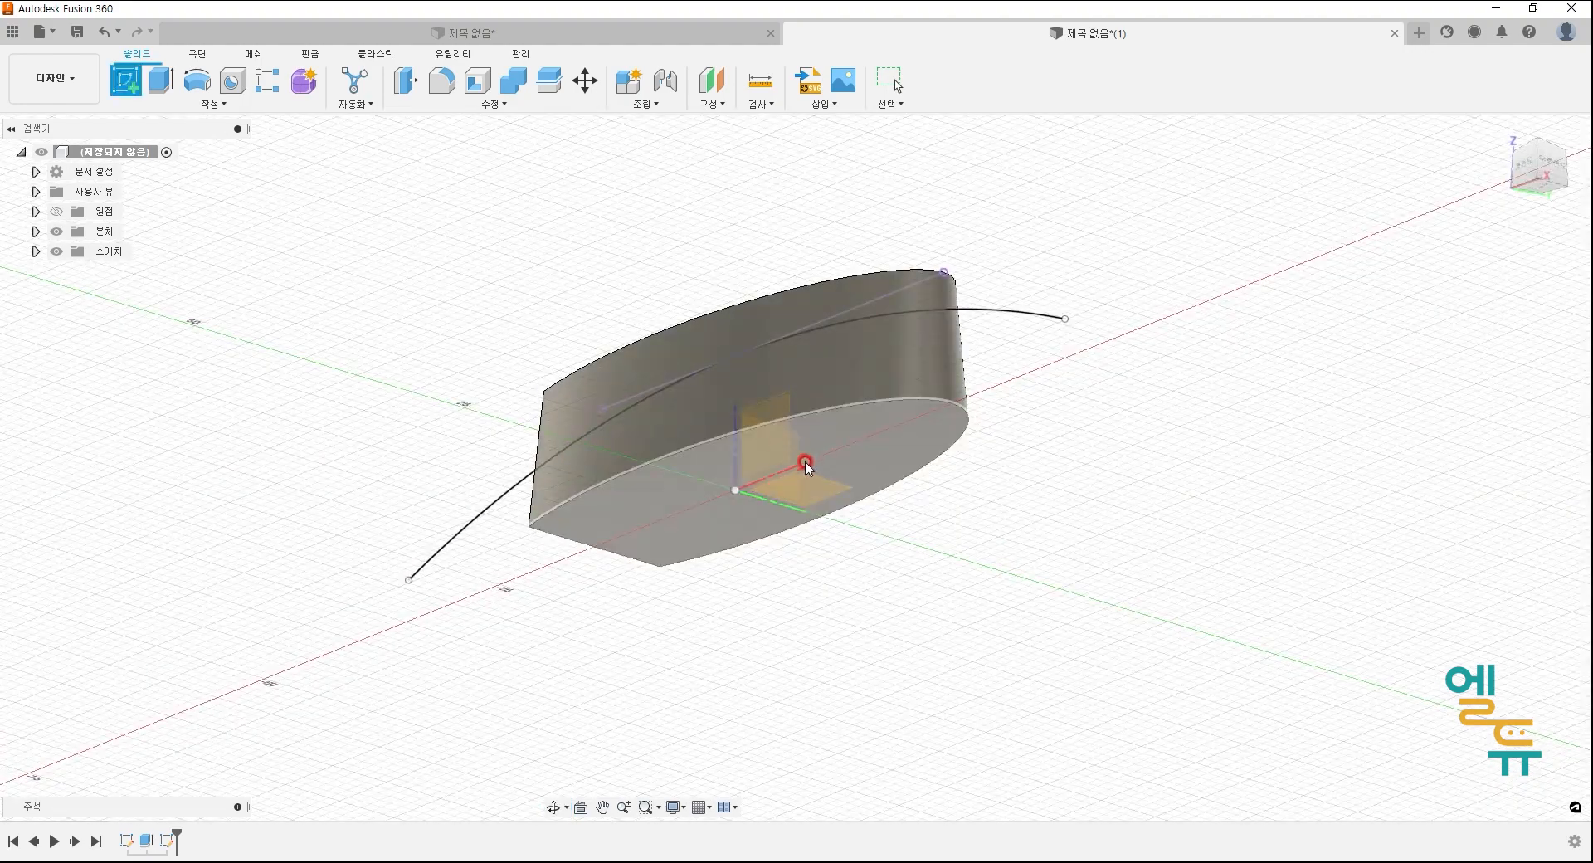
left_click(805, 463)
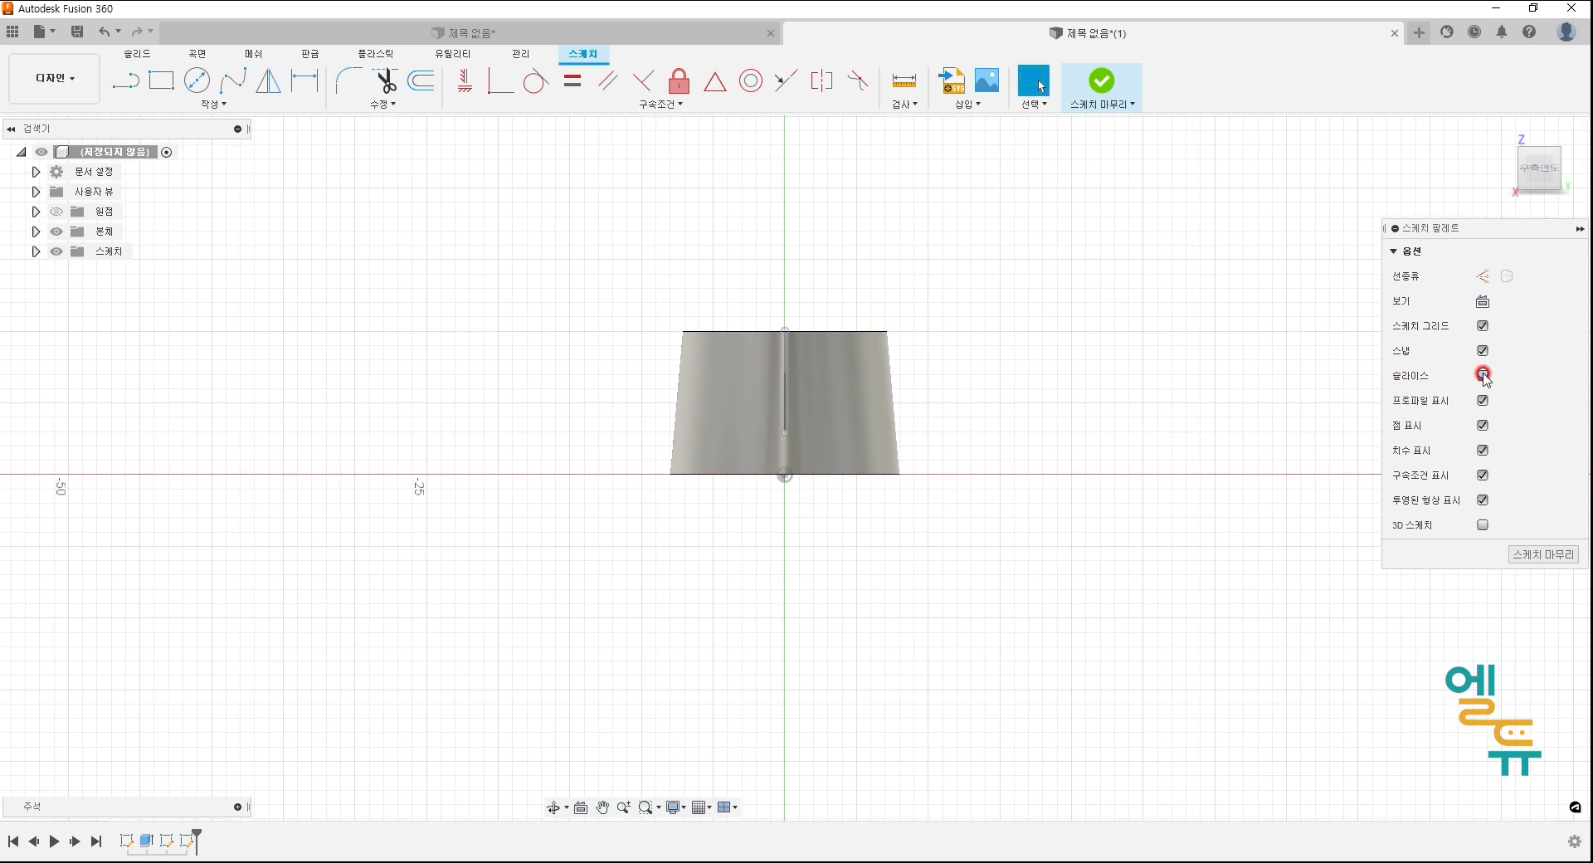
left_click(1483, 376)
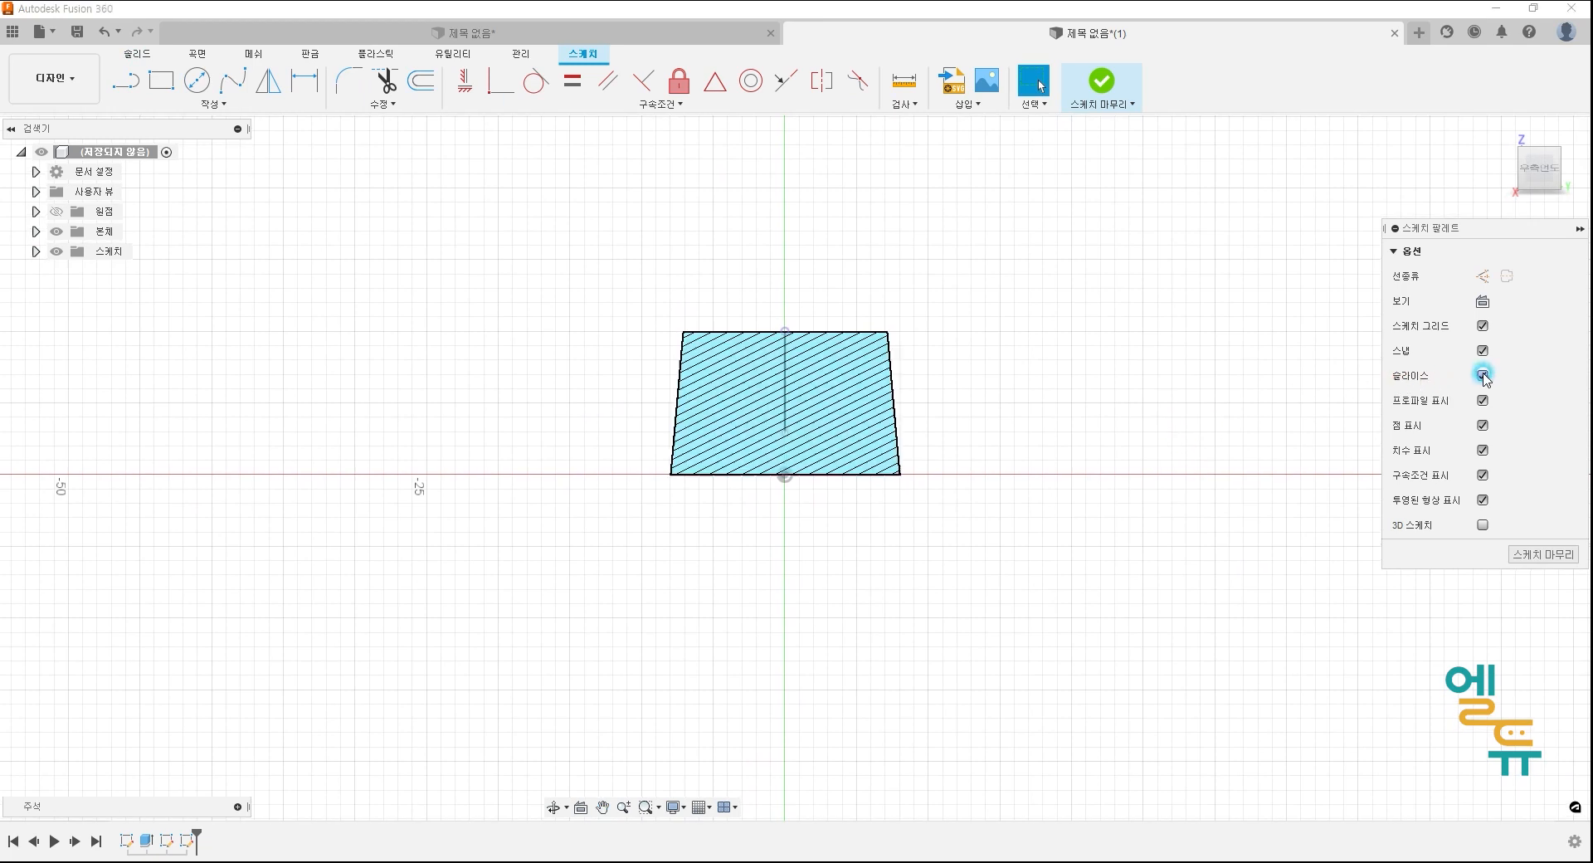
- Draw an upward-bulging three-point arc across the body's full width, with its ends just outside the sides and its crest near the top edge
left_click(185, 104)
mouse_move(155, 174)
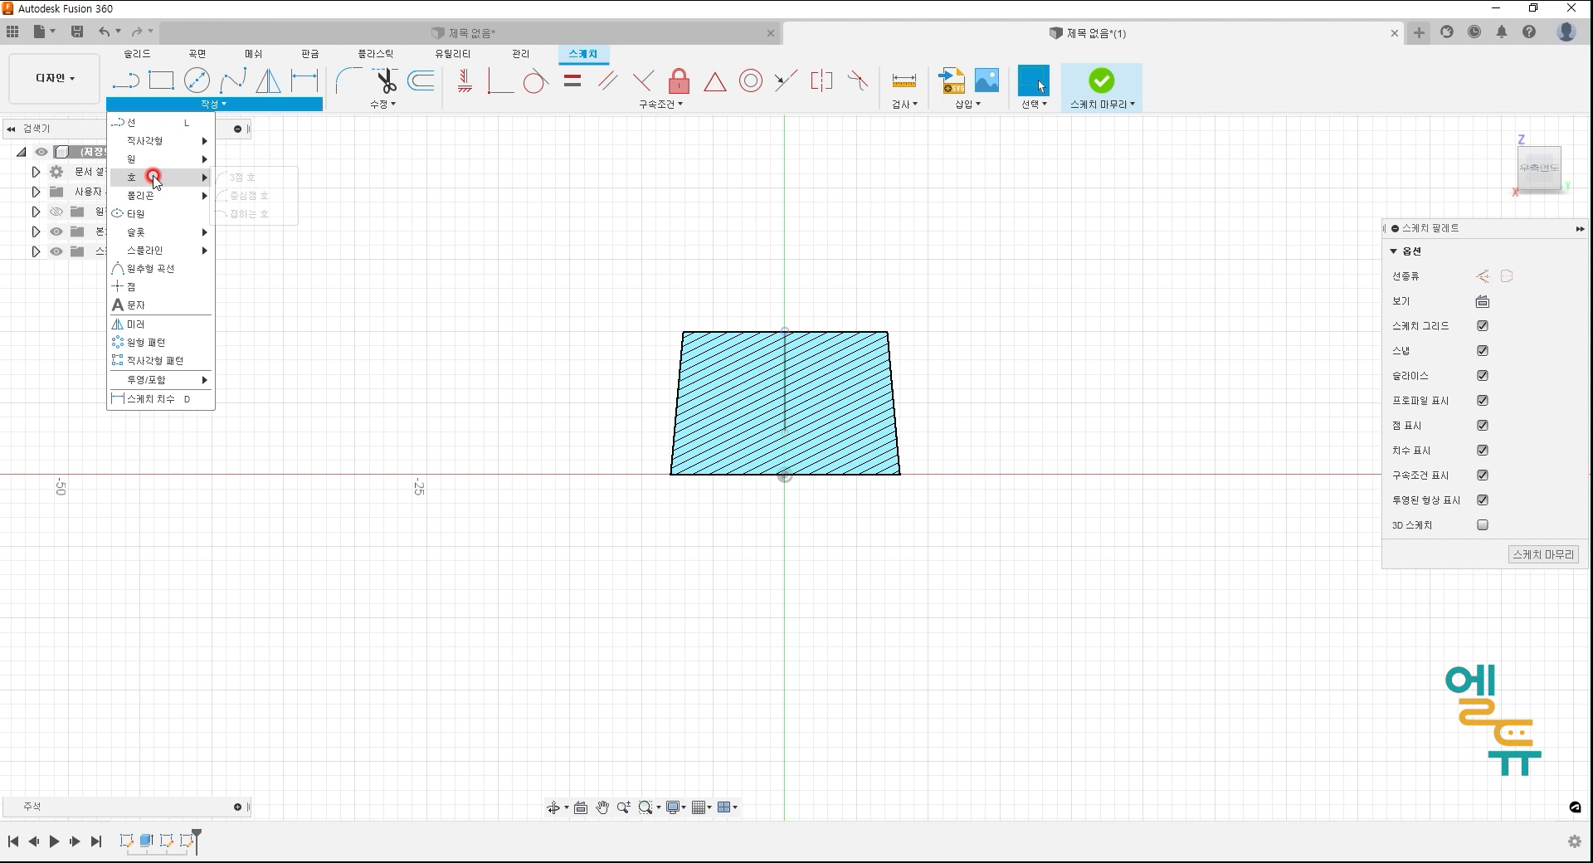
left_click(238, 172)
left_click(642, 374)
left_click(920, 386)
left_click(822, 344)
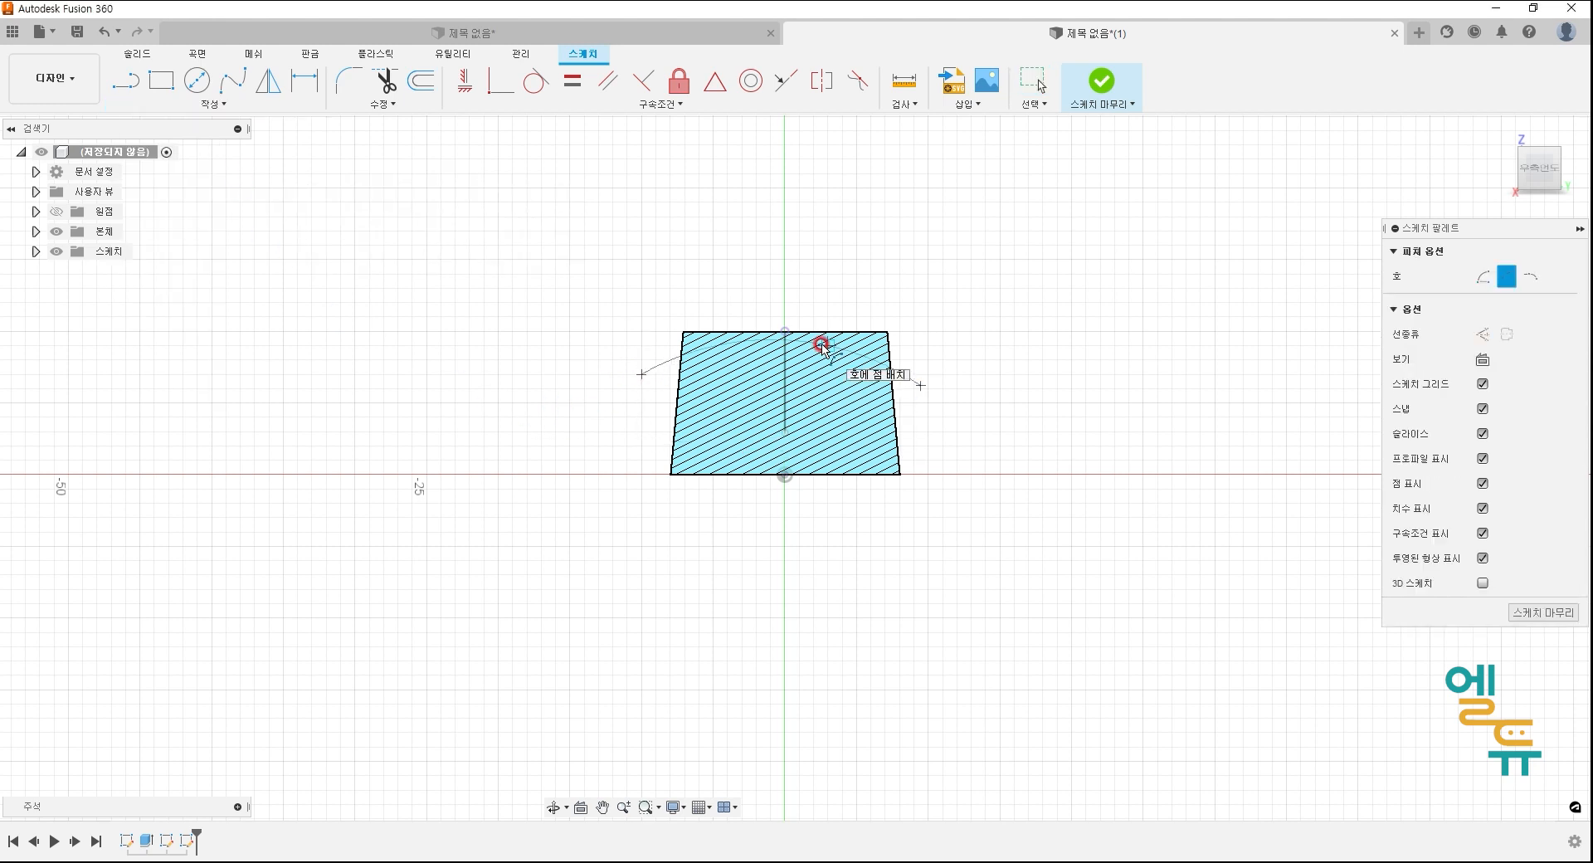
middle_click_drag(975, 300, 873, 278)
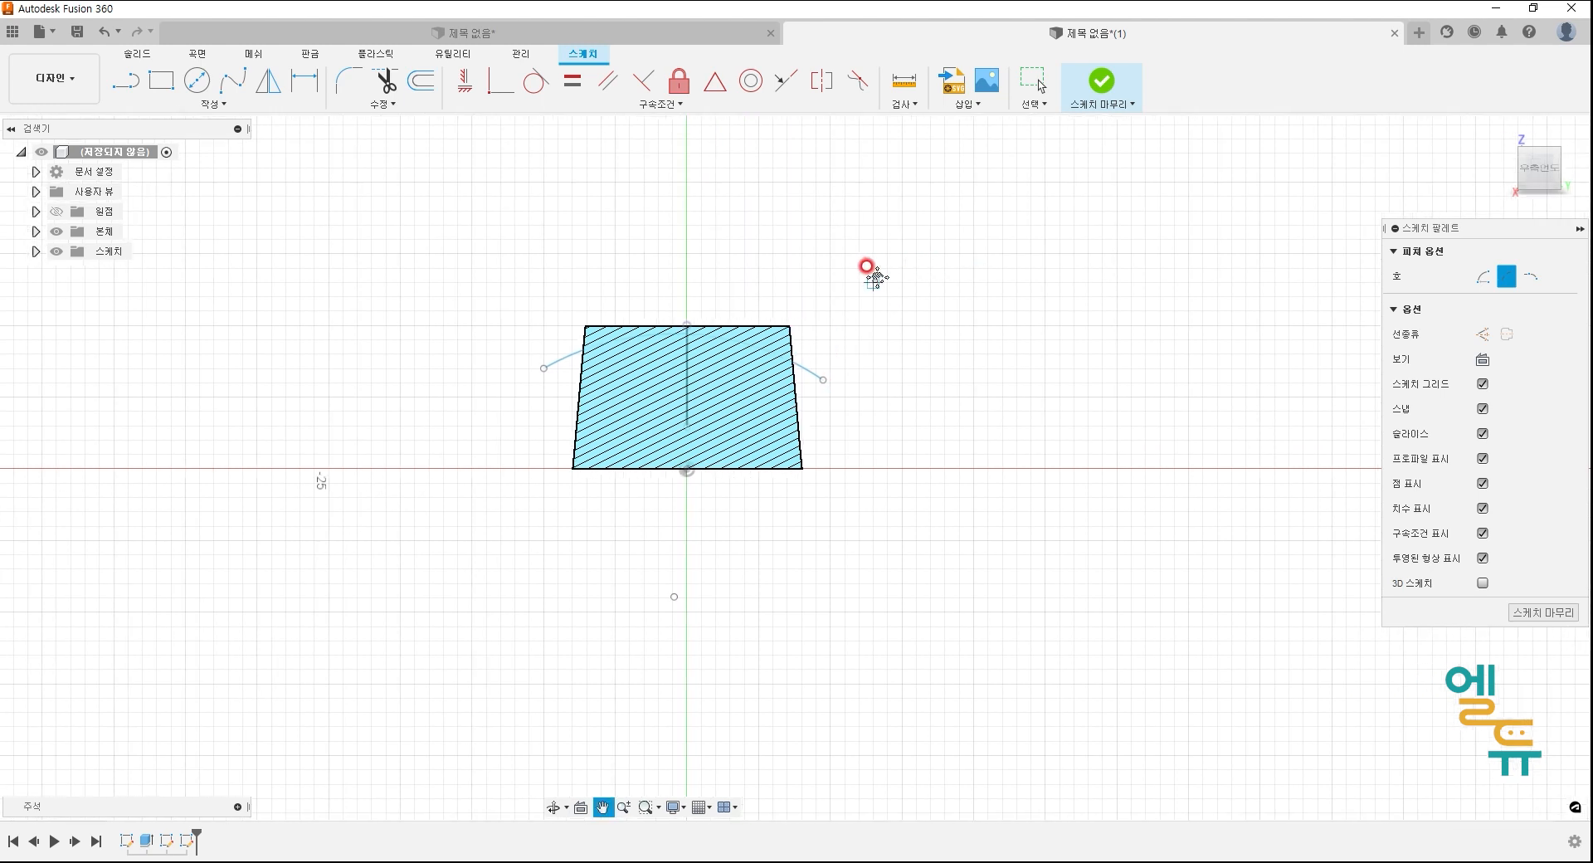
key("Escape")
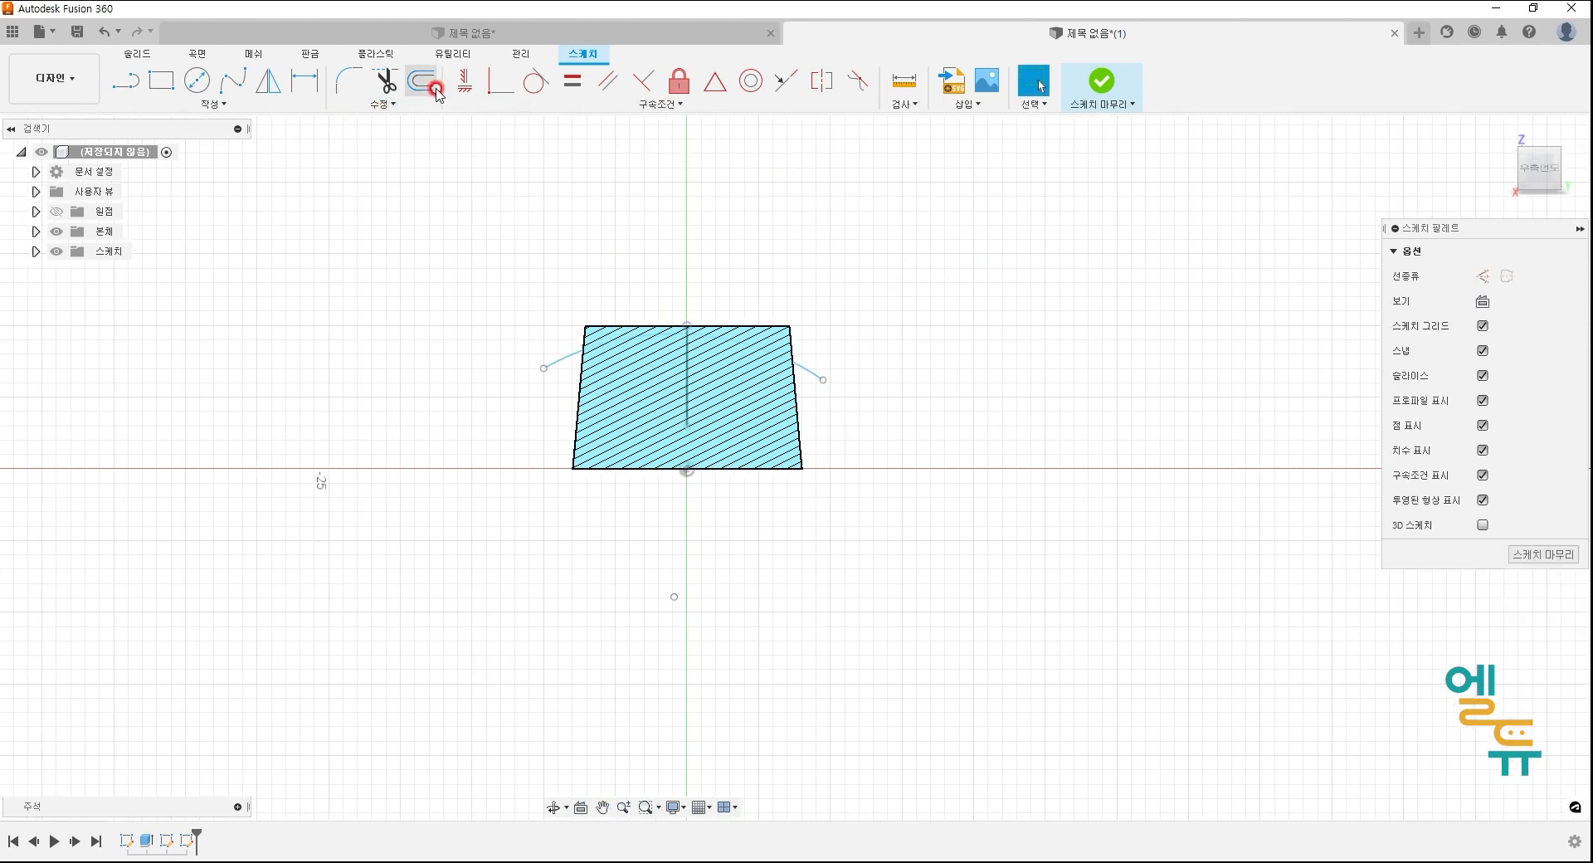
- Make the arc coincident with the point at the middle of the top edge and align its center vertically with the origin
left_click(501, 81)
left_click(687, 326)
left_click(712, 340)
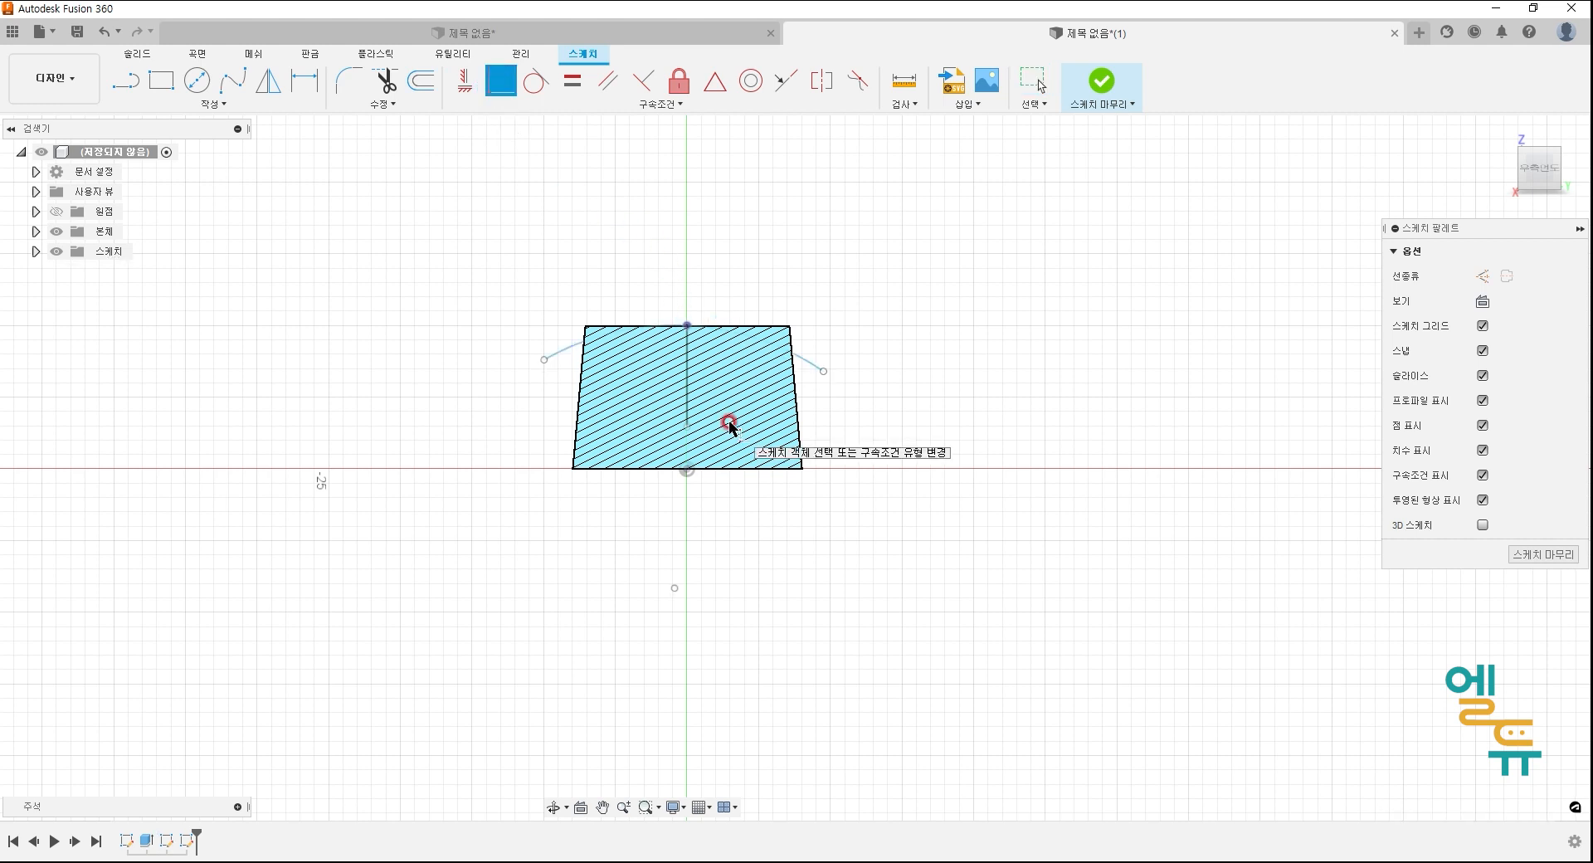
left_click(465, 81)
left_click(686, 472)
left_click(674, 588)
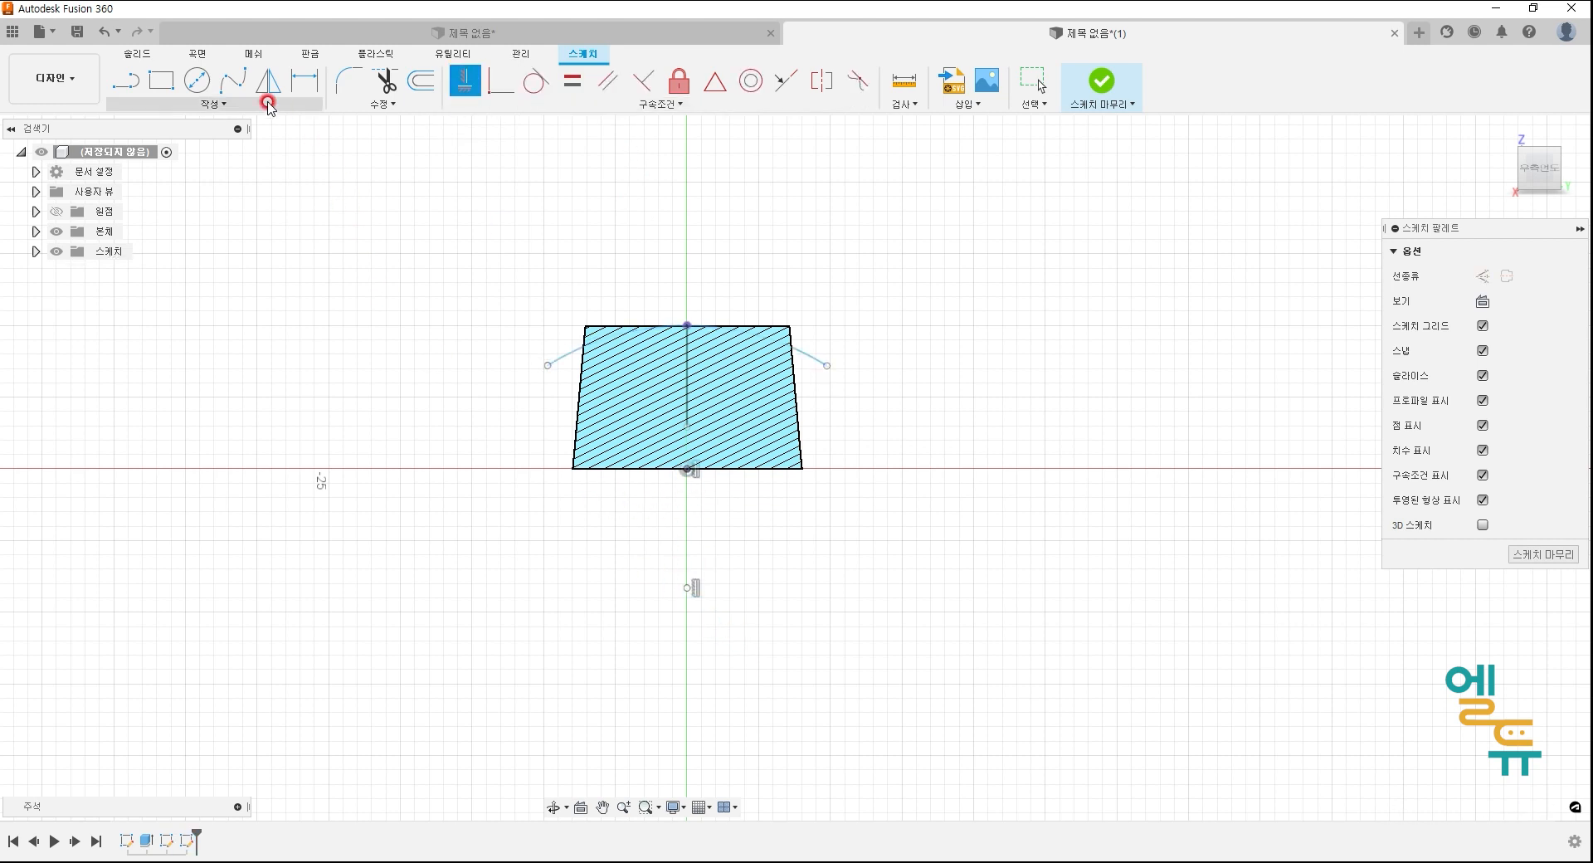
- Dimension the cross-section arc with a radius of 25 mm
left_click(304, 81)
left_click(798, 355)
left_click(846, 267)
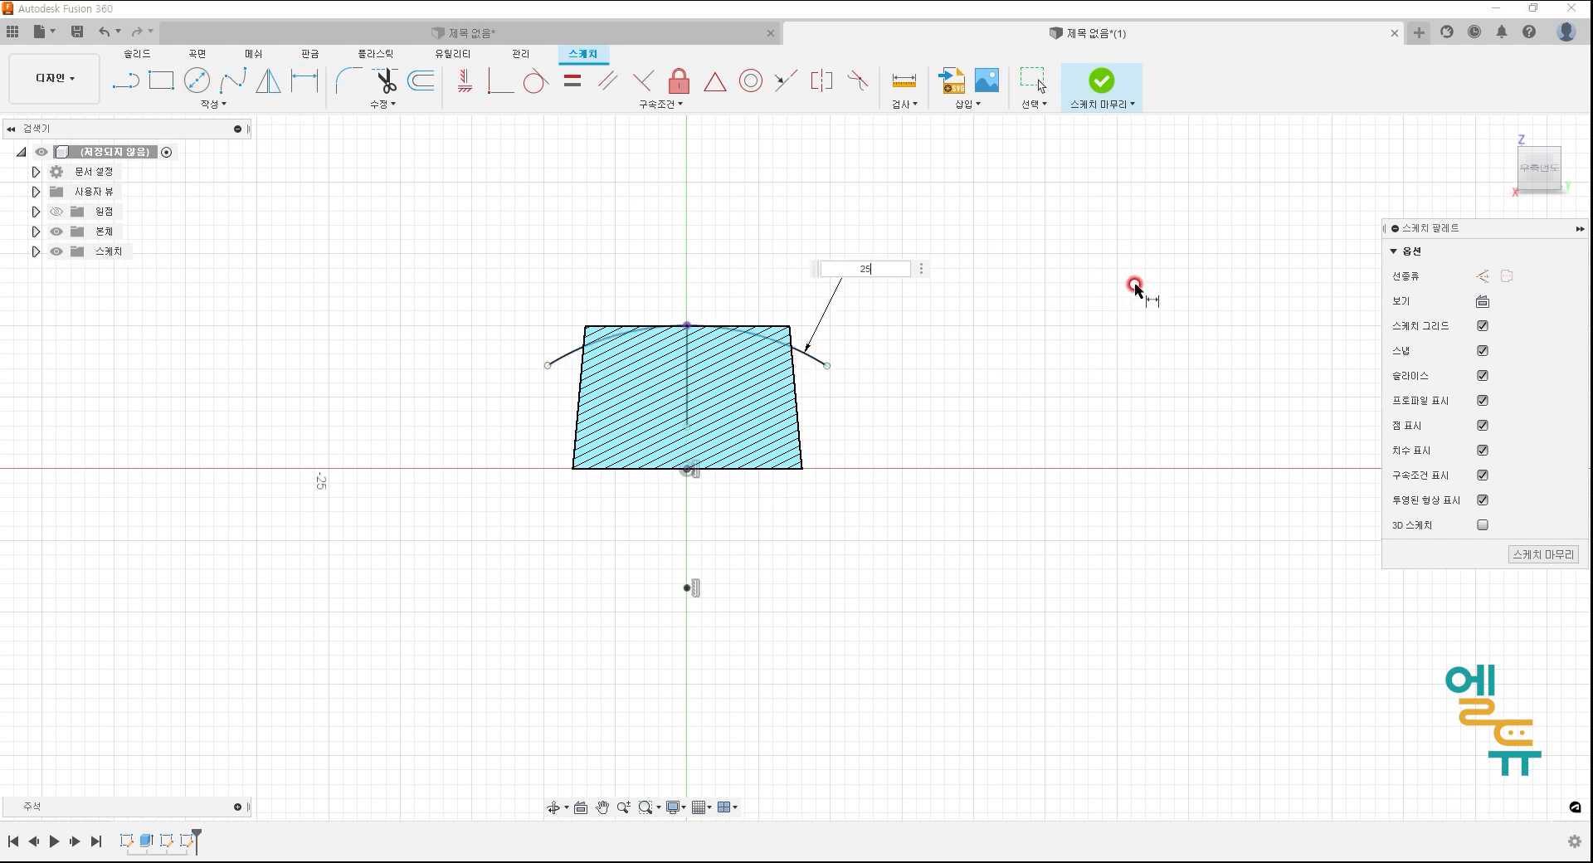
key("Return")
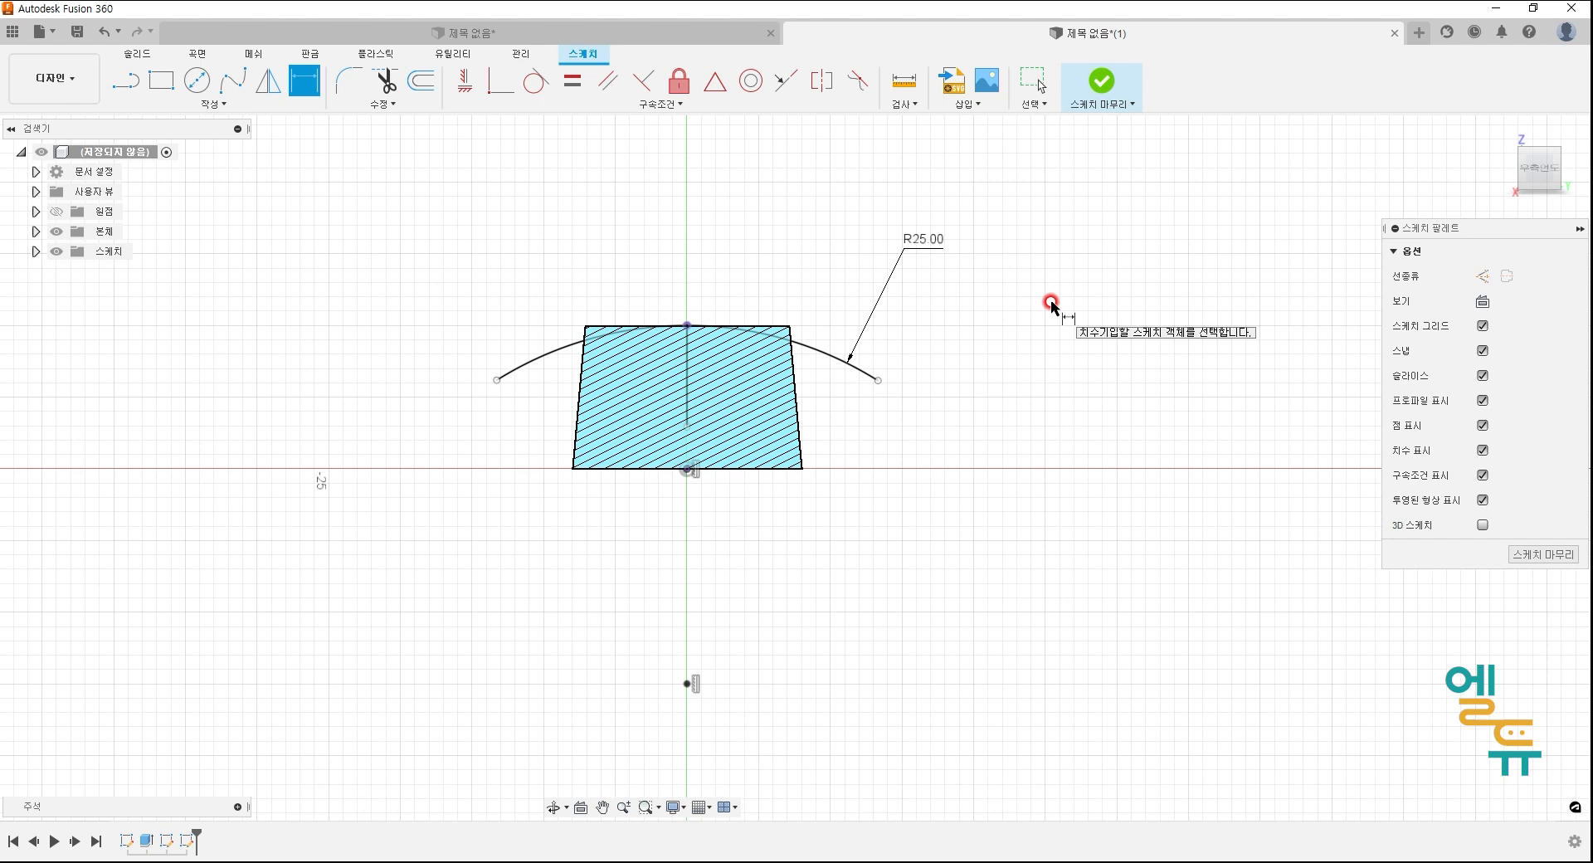
- Draw three lines above the body from one end of the R25 arc to the other to form a closed profile, and finish the sketch
middle_click_drag(1031, 348, 1070, 369, "shift")
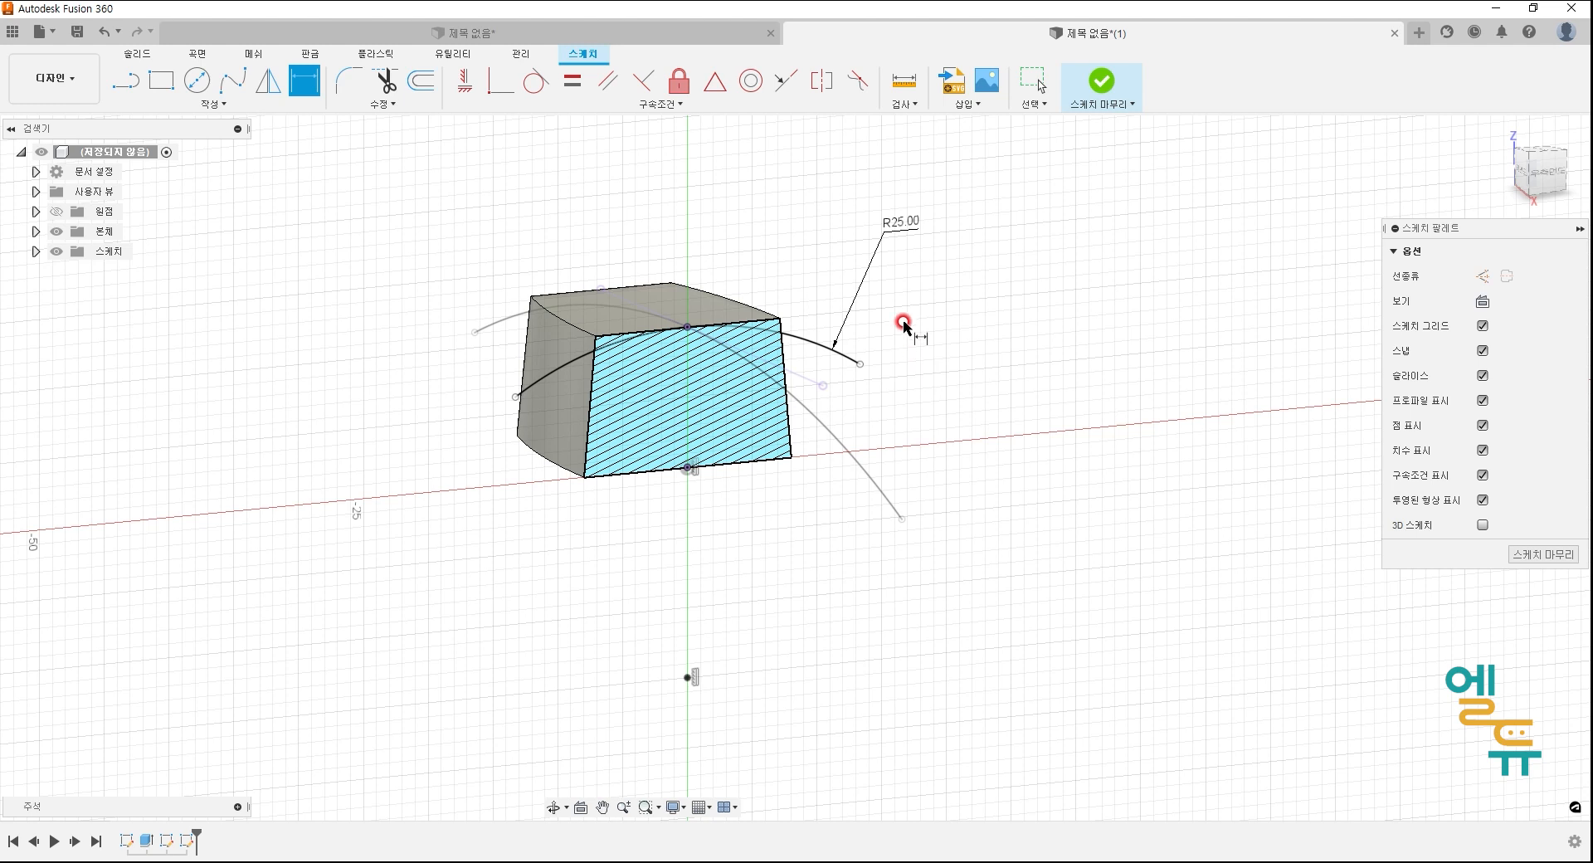
left_click(1540, 173)
left_click(125, 81)
left_click(512, 393)
left_click(514, 260)
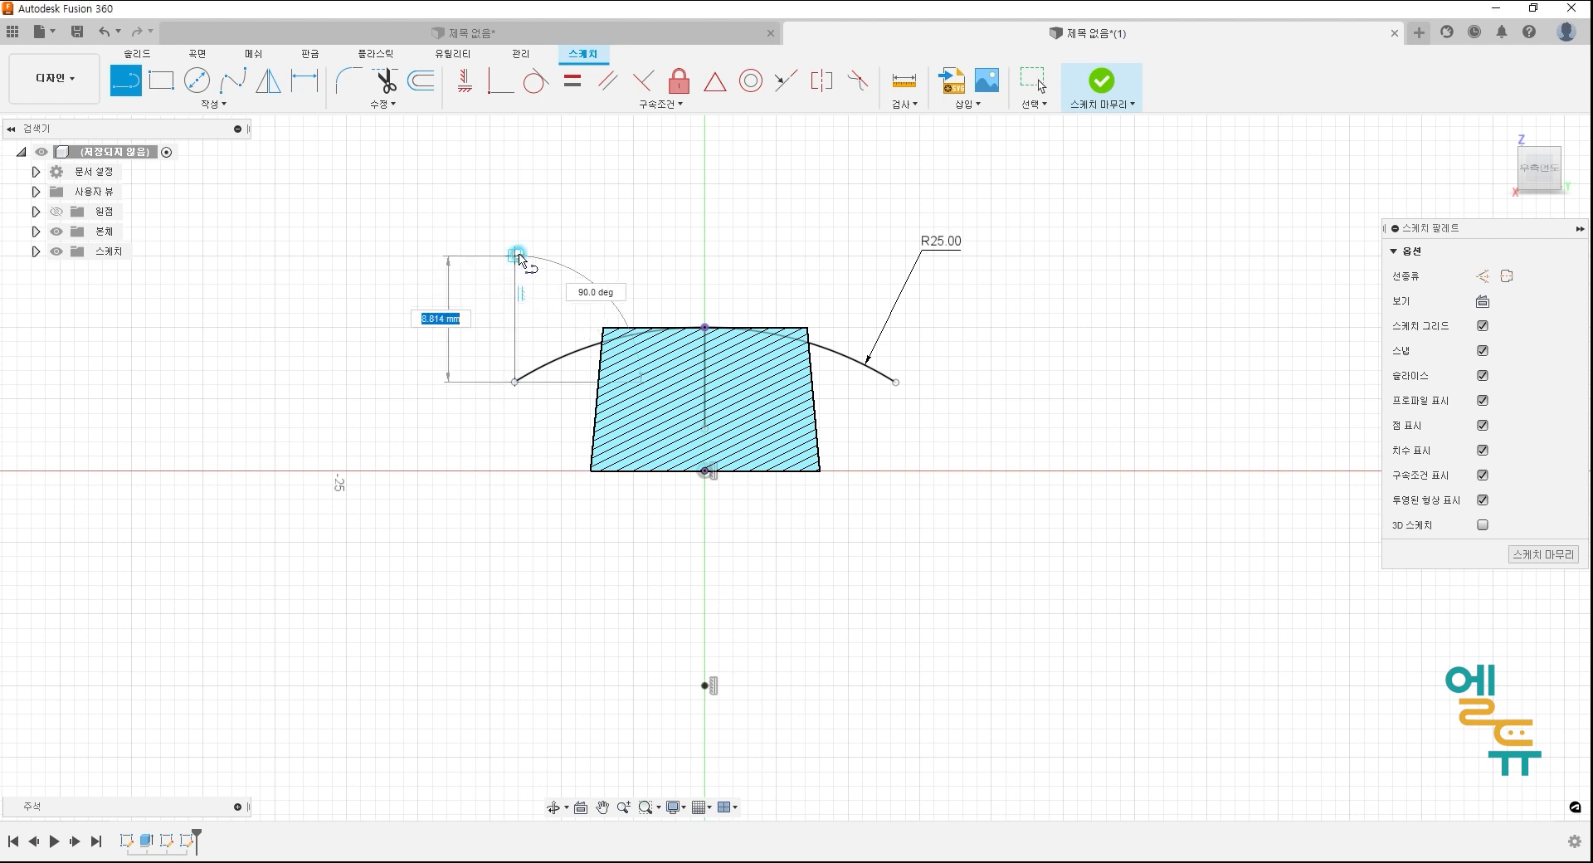
left_click(920, 252)
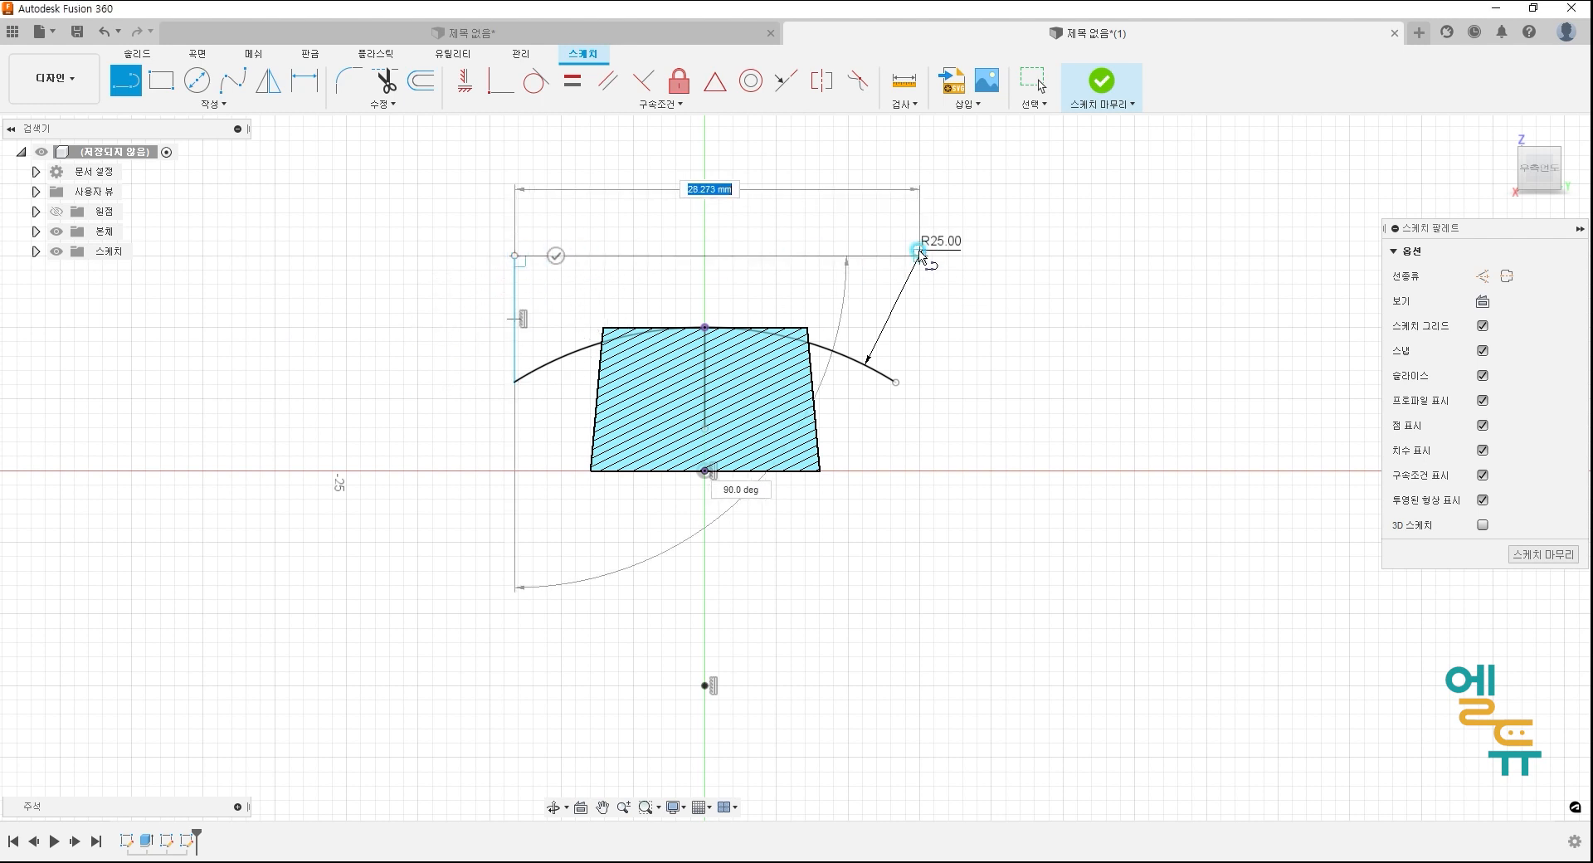
left_click(898, 384)
left_click(899, 383)
left_click(710, 239)
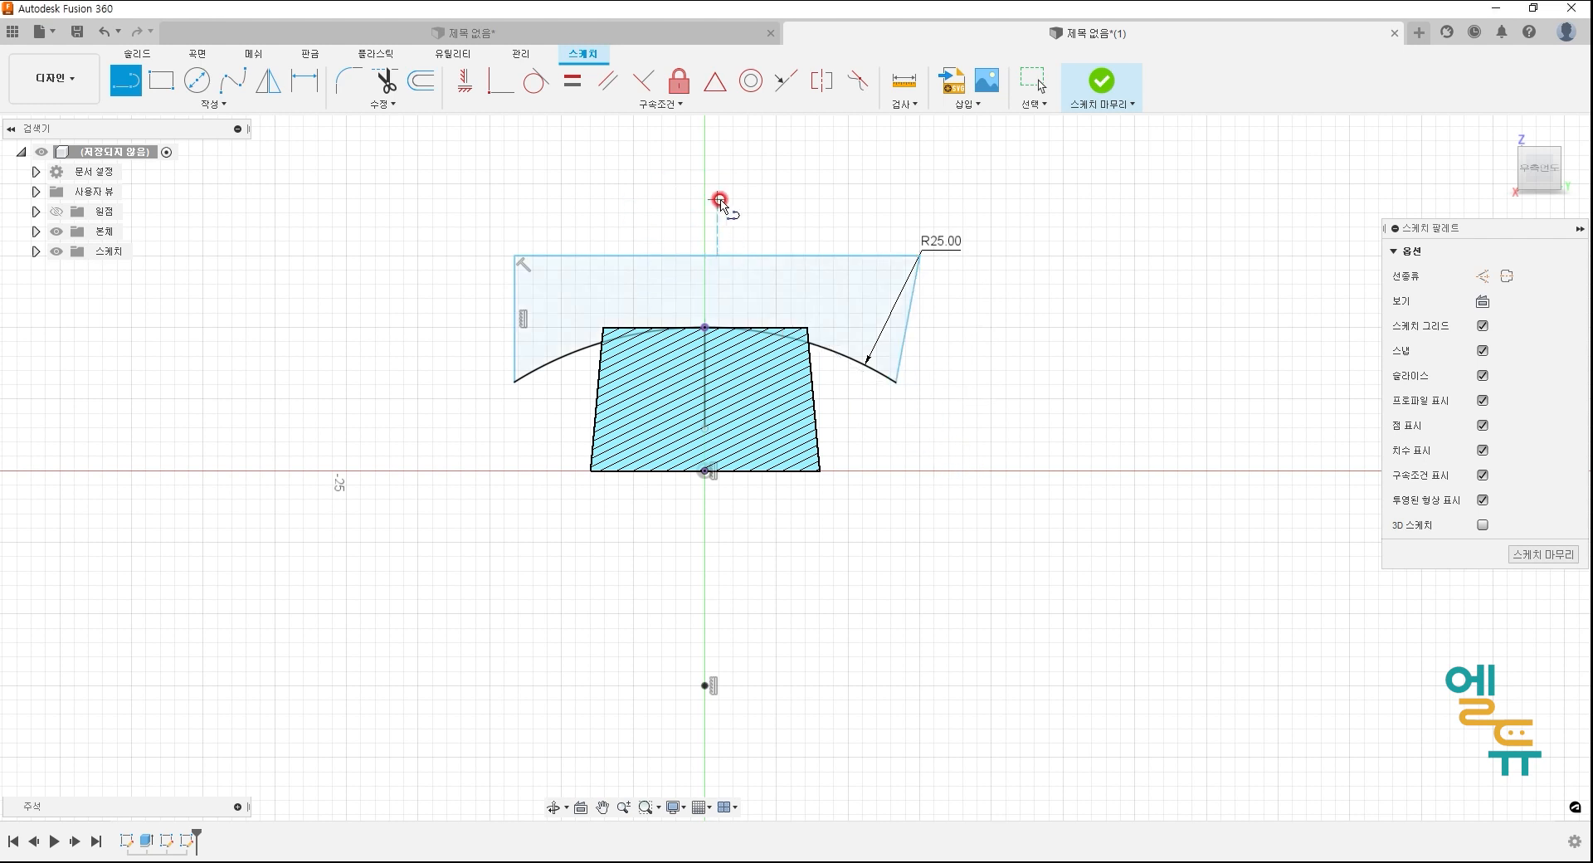
left_click(1102, 83)
left_click(1087, 224)
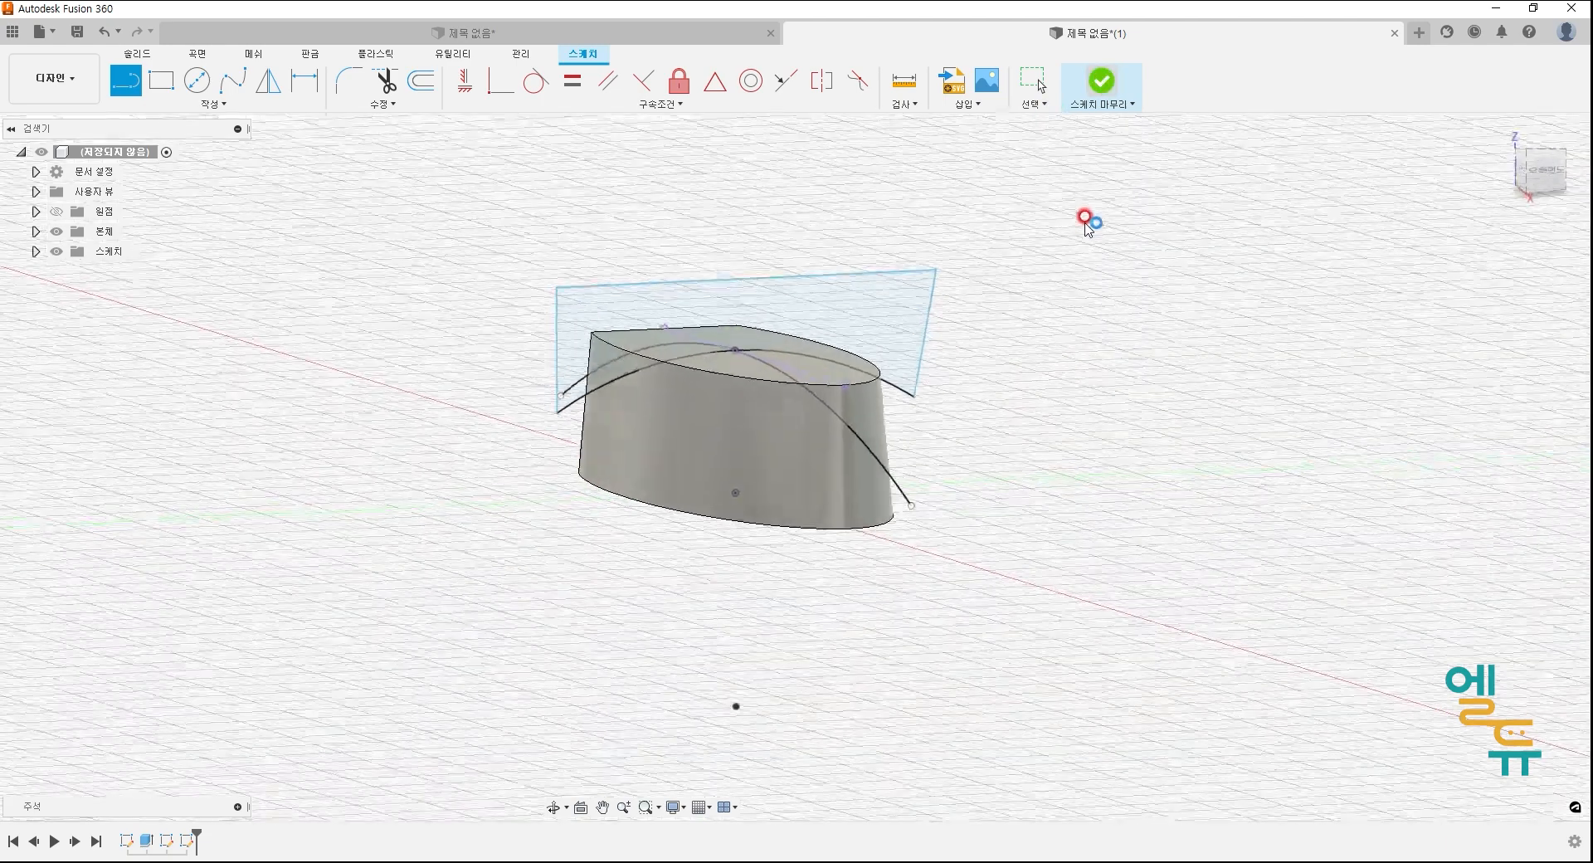
middle_click_drag(1079, 281, 1089, 289, "shift")
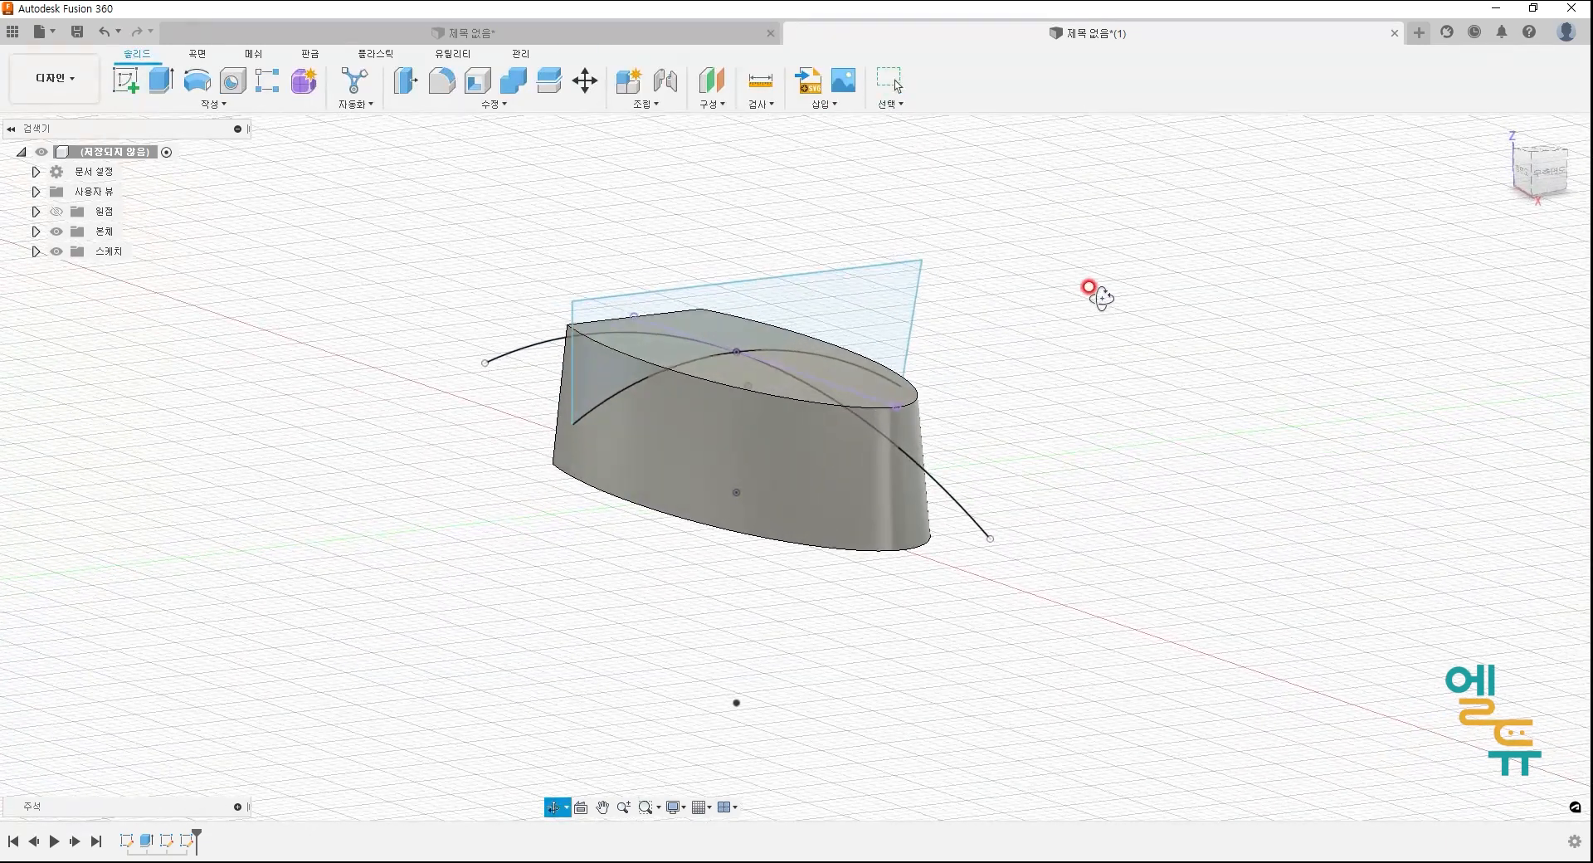
- Sweep the closed profile along the R90 arc to cut the body's top into a curved surface
left_click(219, 102)
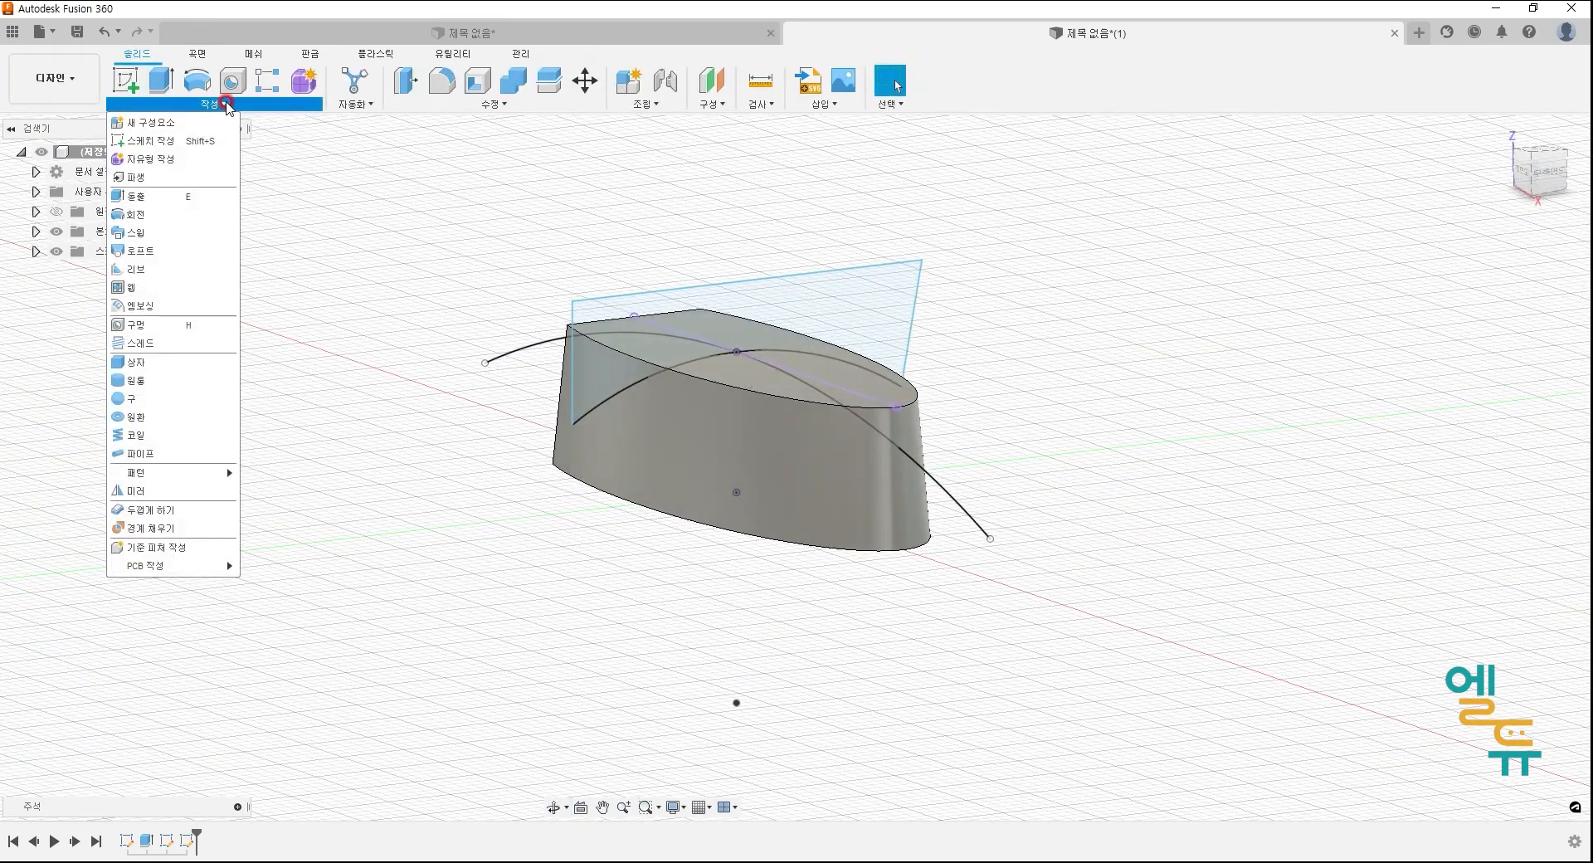
left_click(170, 240)
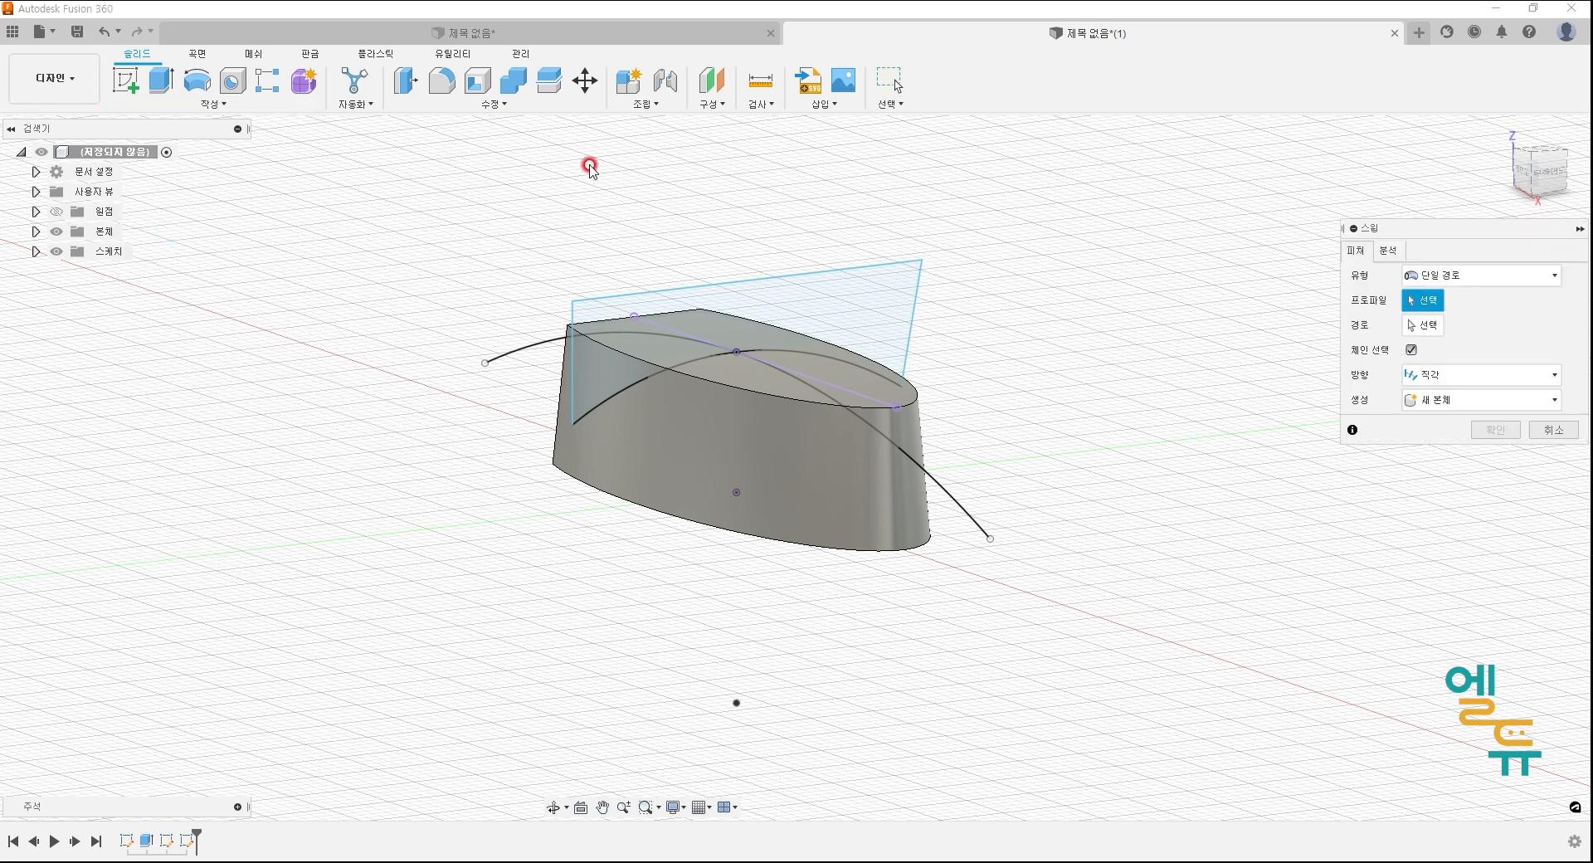
left_click(851, 299)
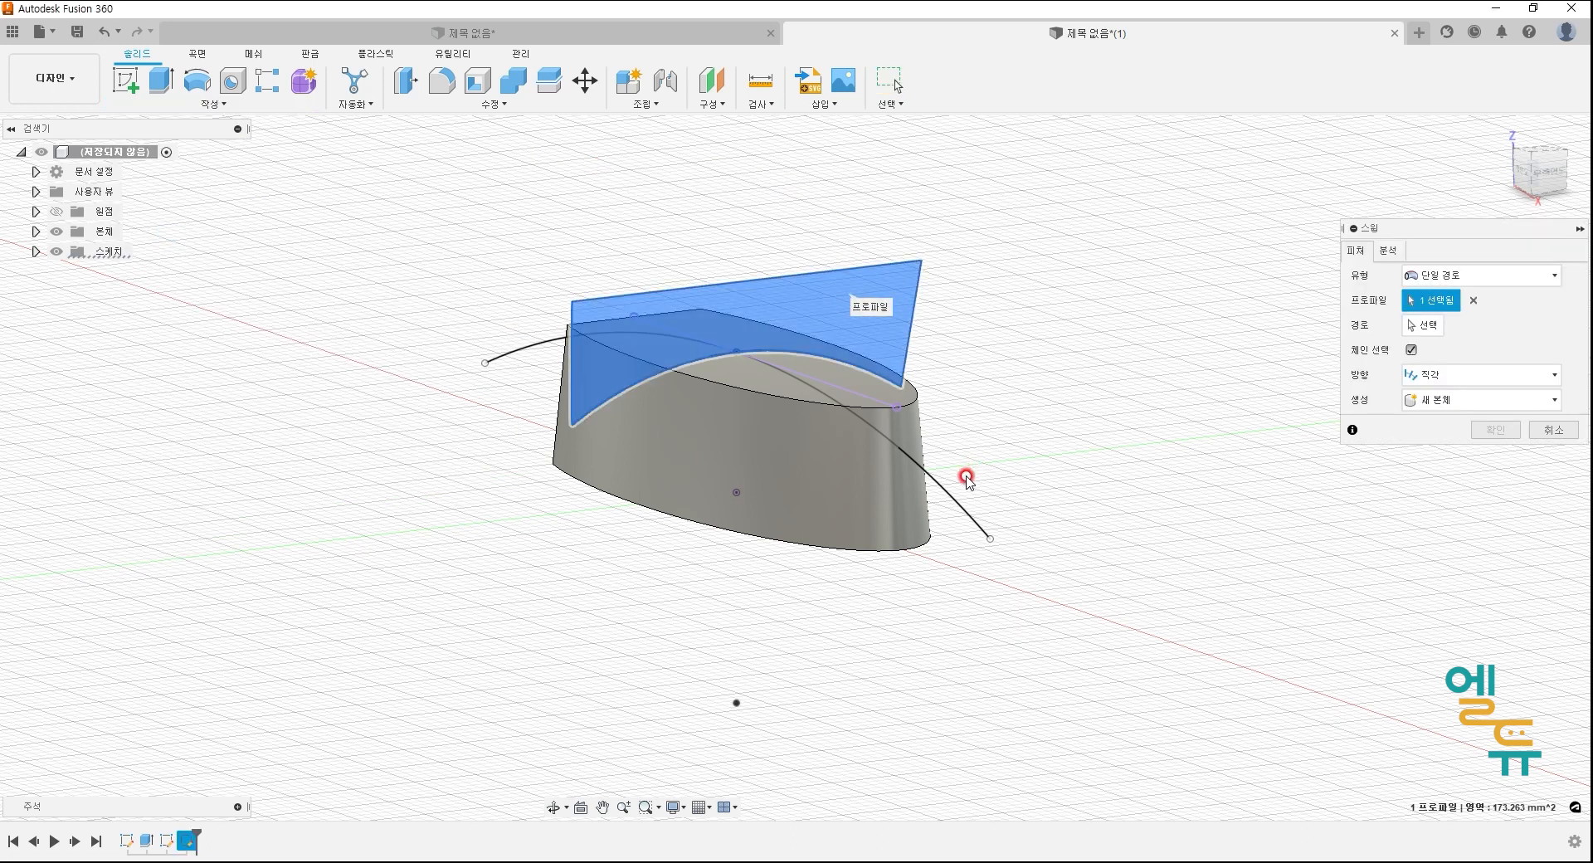
left_click(1423, 325)
left_click(955, 508)
mouse_move(930, 575)
middle_mouse_down("shift")
mouse_move(1028, 580)
mouse_move(1018, 559)
mouse_move(886, 552)
mouse_move(950, 569)
middle_mouse_up("shift")
left_click(1494, 564)
middle_click_drag(1185, 594, 992, 612, "shift")
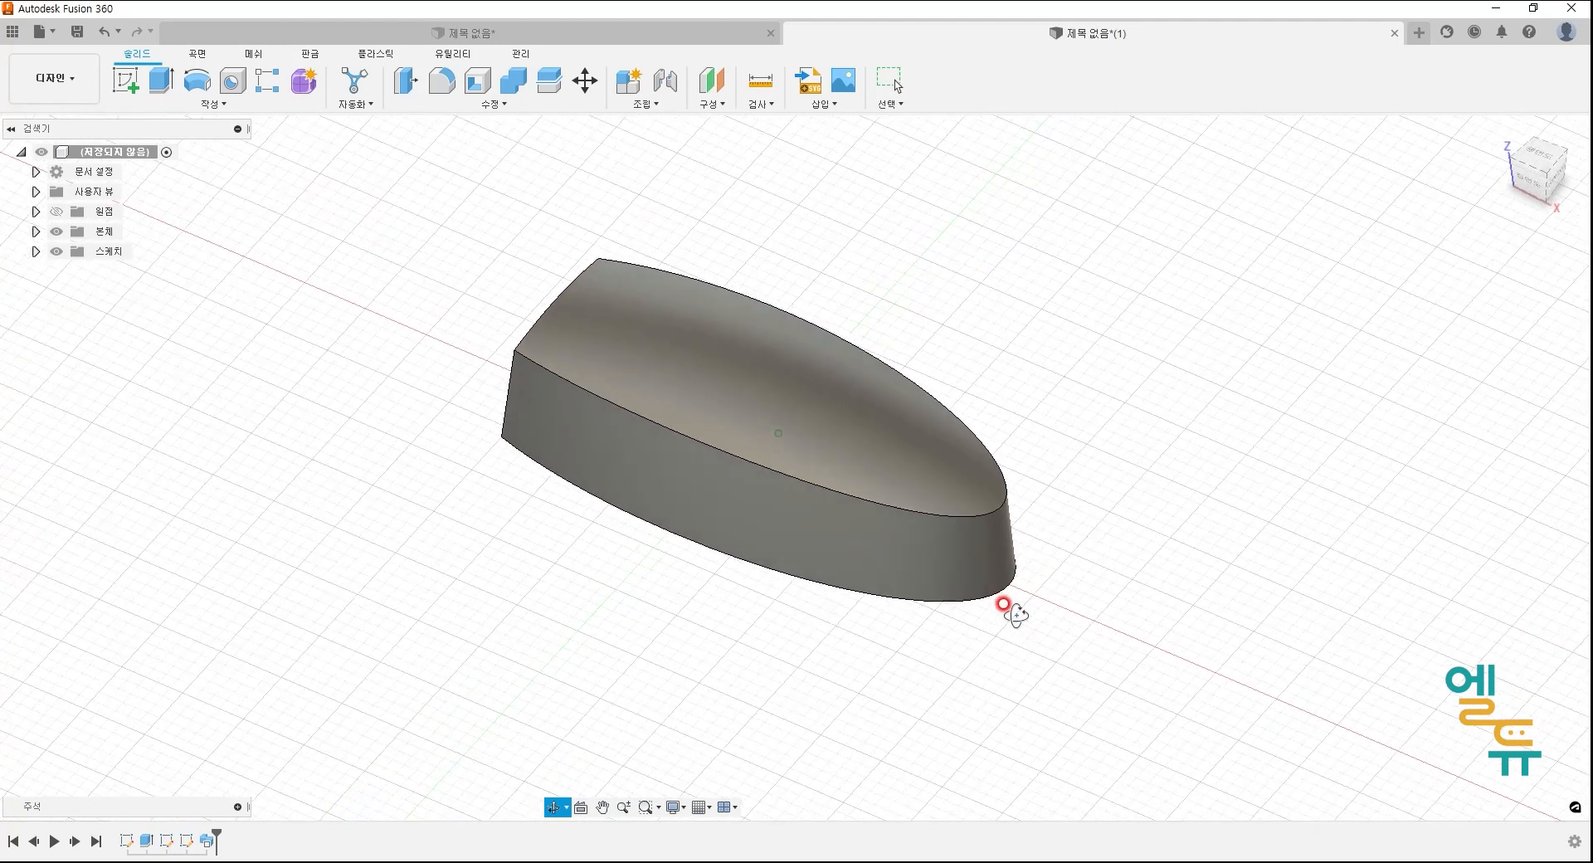
- Switch to the practice drawing in PowerPoint and examine the top recess in the plan view and sections A-A and C-C
mouse_move(0, 162)
left_mouse_down()
mouse_move(839, 160)
mouse_move(1028, 131)
left_mouse_up()
key("ctrl+2")
mouse_move(616, 362)
left_mouse_down()
mouse_move(597, 367)
mouse_move(623, 283)
mouse_move(636, 353)
mouse_move(597, 369)
left_mouse_up()
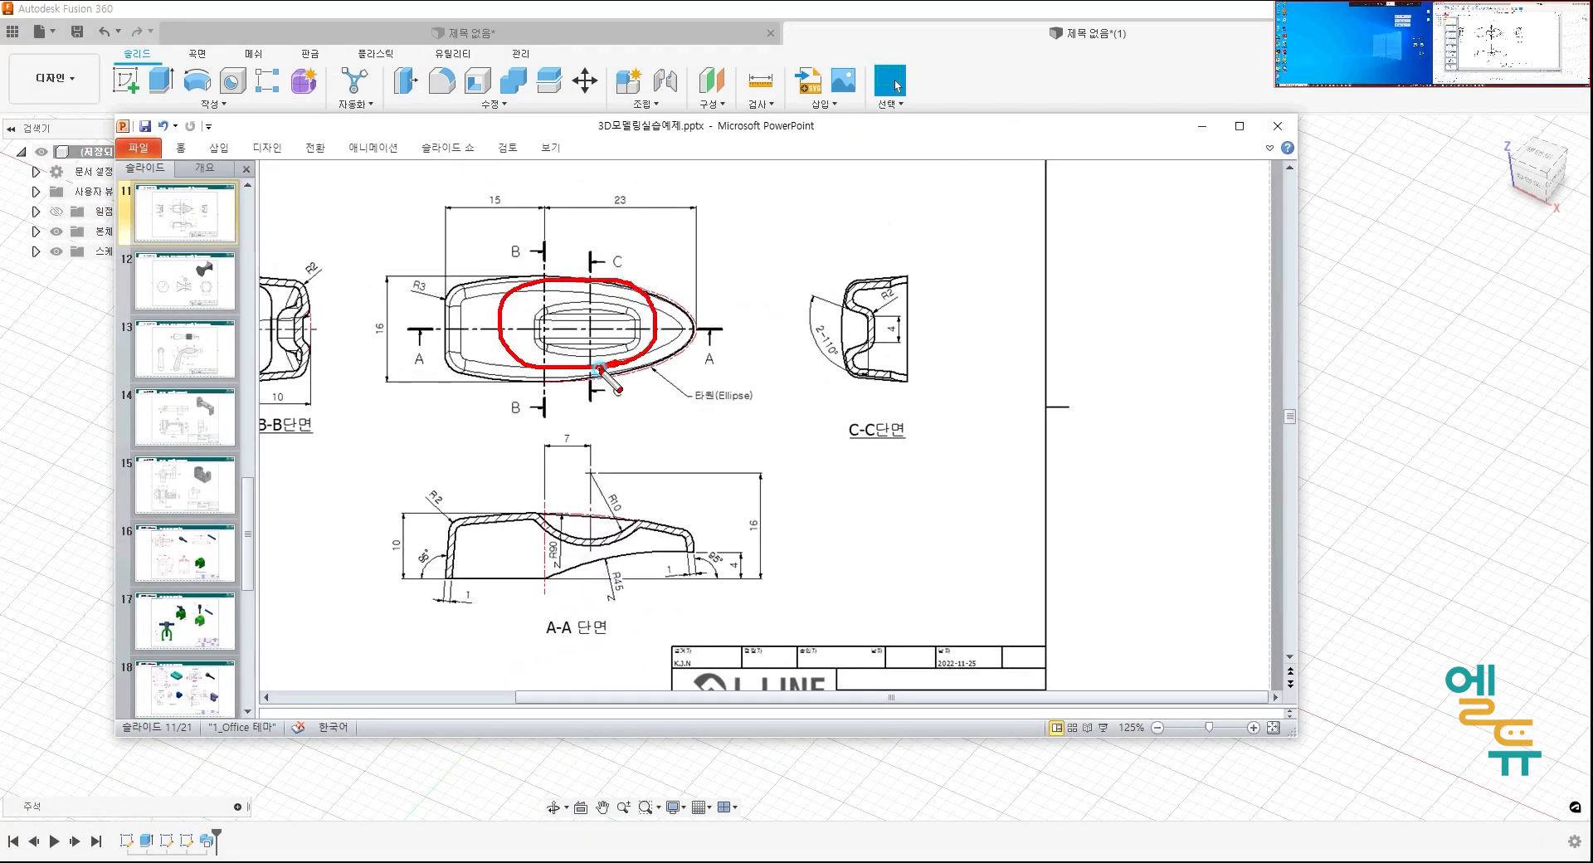
left_click_drag(593, 446, 590, 608)
mouse_move(811, 293)
left_mouse_down()
mouse_move(807, 369)
mouse_move(868, 344)
mouse_move(875, 311)
mouse_move(811, 293)
left_mouse_up()
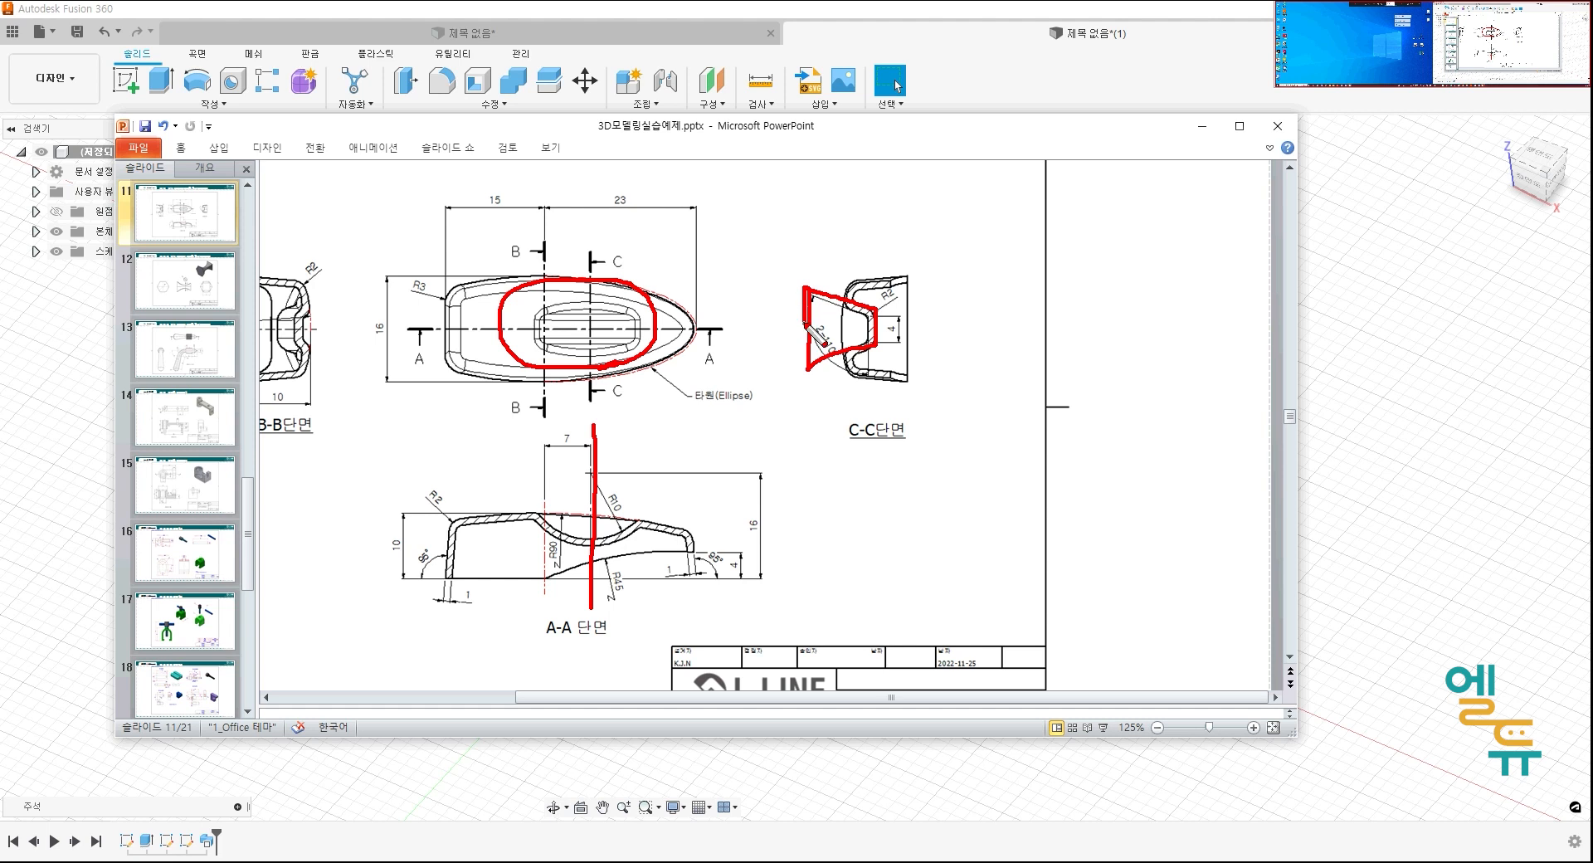
left_click(811, 336)
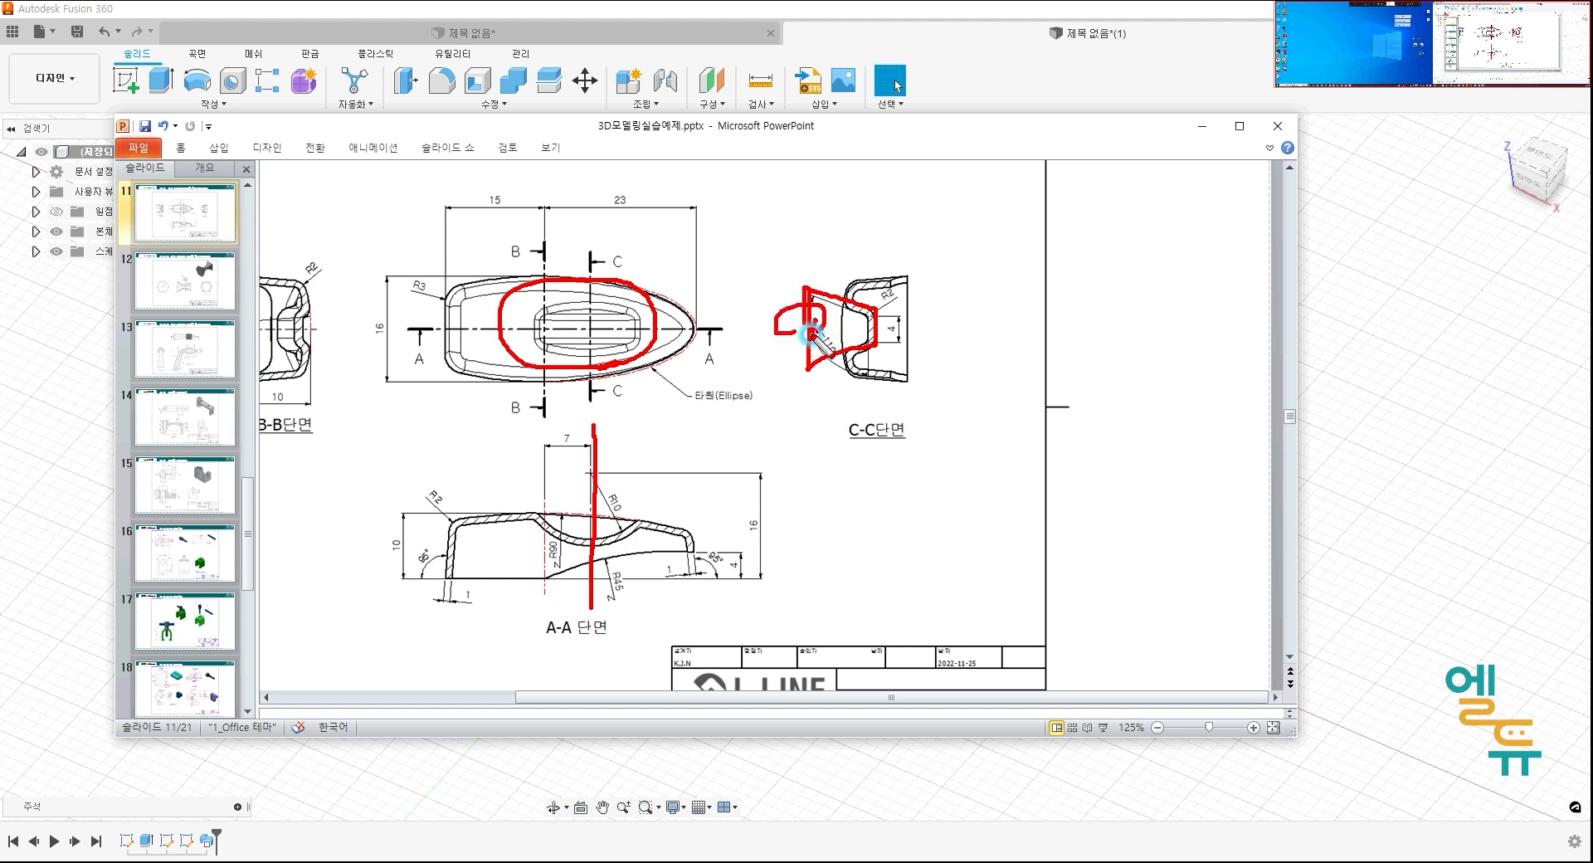
right_click(811, 379)
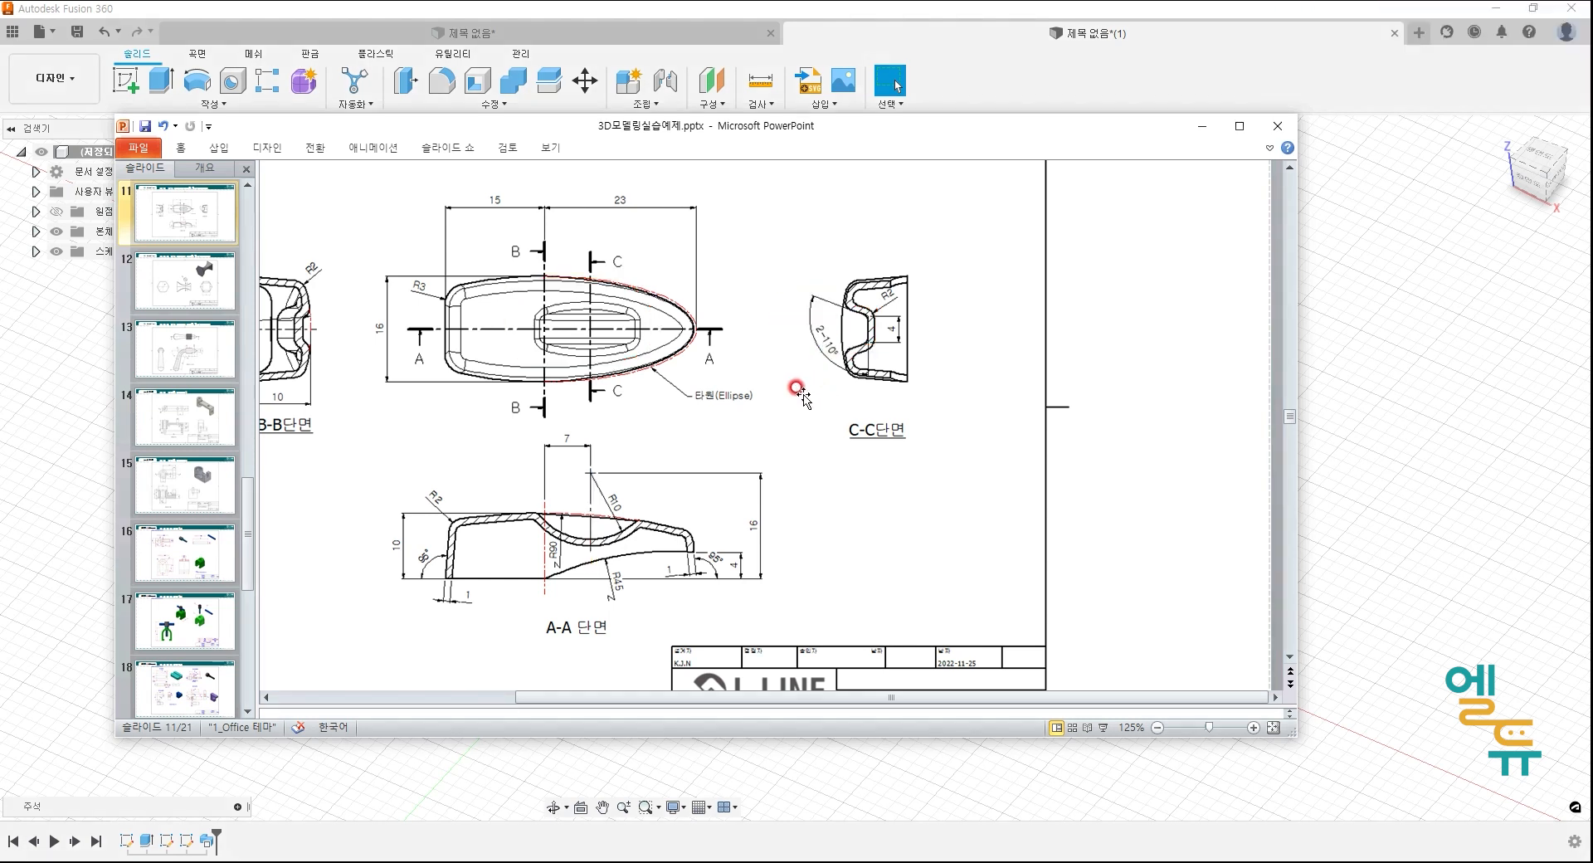
mouse_move(597, 544)
left_mouse_down()
mouse_move(524, 497)
mouse_move(614, 435)
mouse_move(677, 512)
mouse_move(592, 545)
left_mouse_up()
left_click(592, 332)
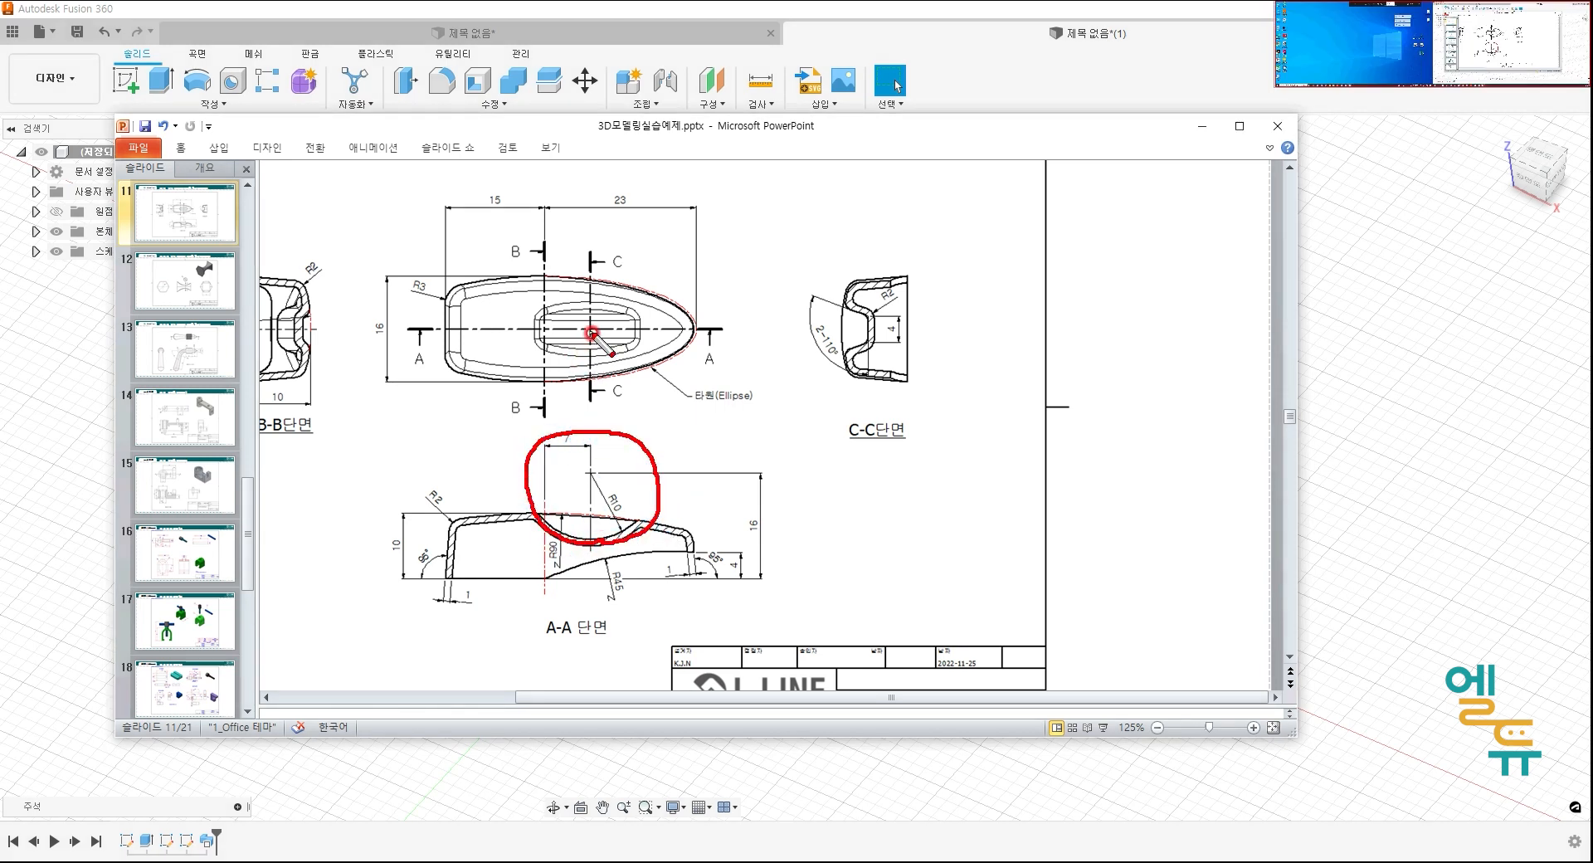
left_click_drag(598, 301, 598, 372)
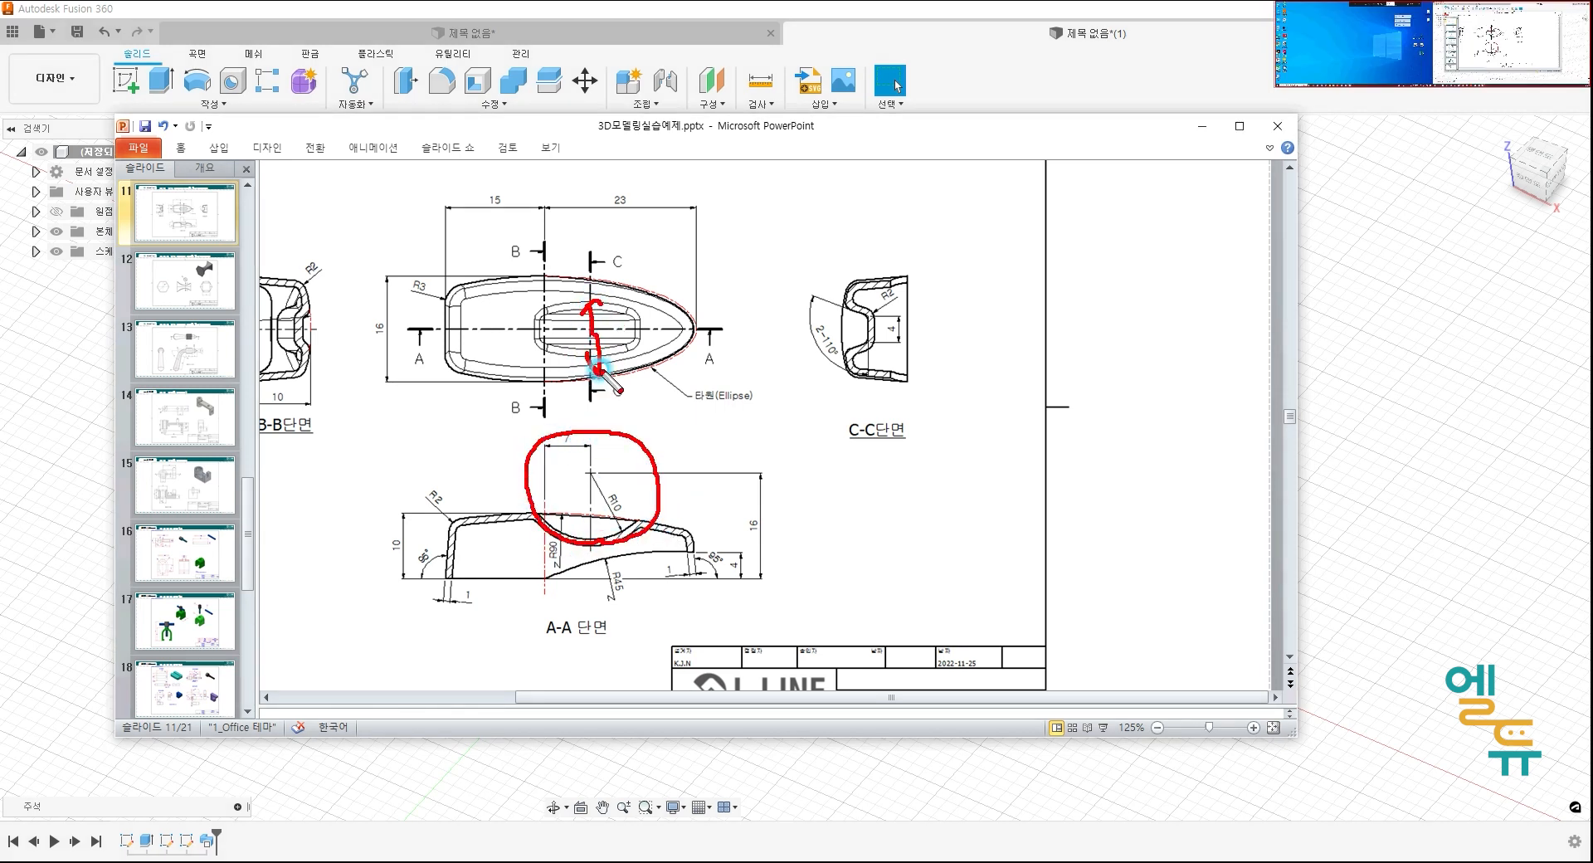
right_click(749, 174)
key("alt+Tab")
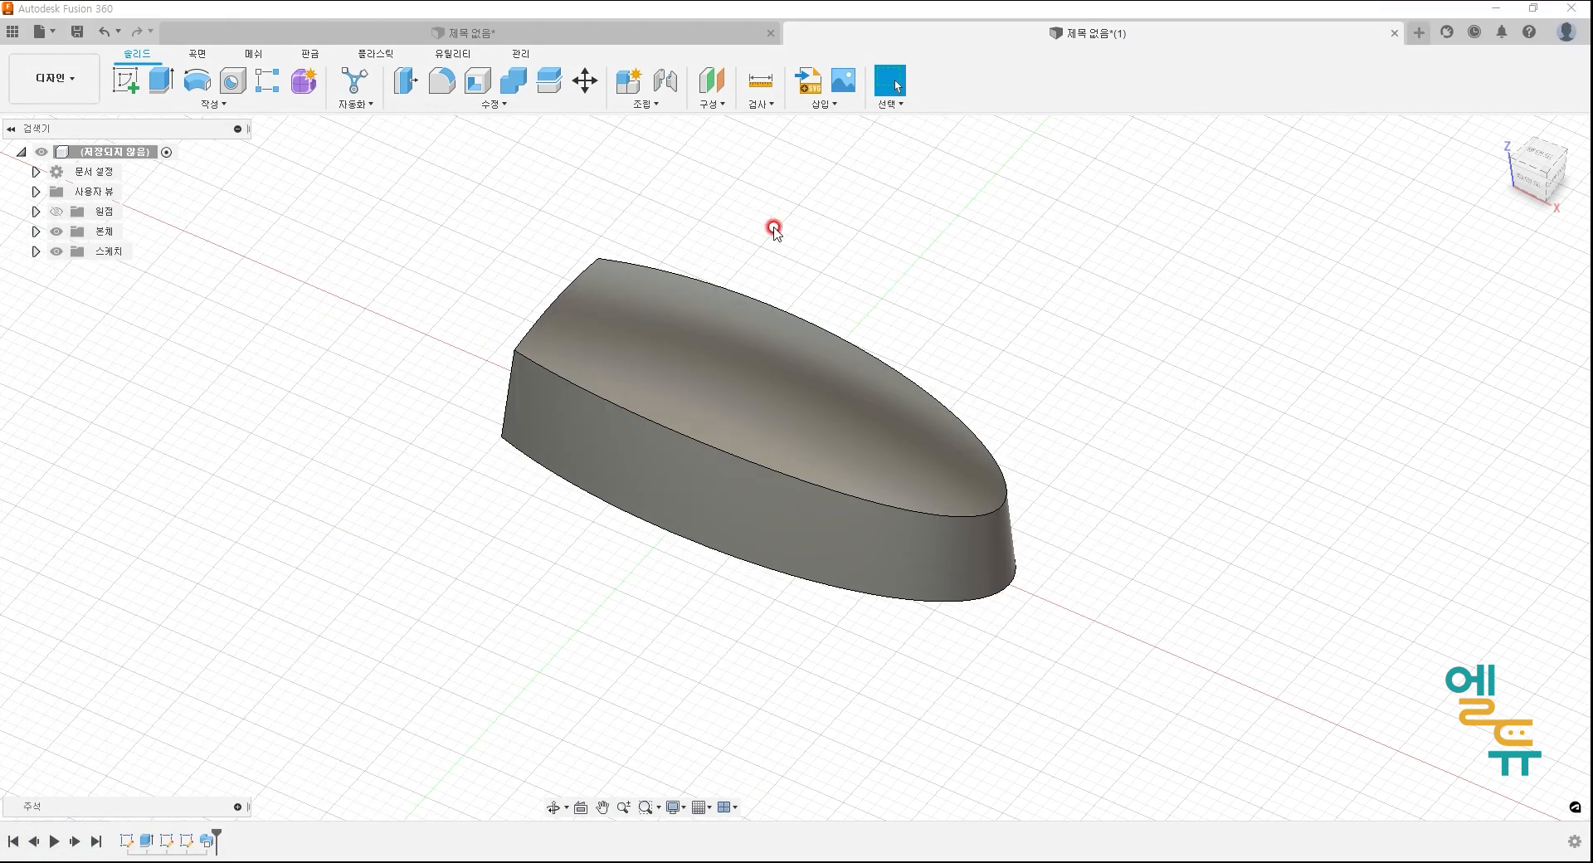
- Start a sketch on the XZ plane and draw a 20 mm diameter circle above the body
left_click(126, 87)
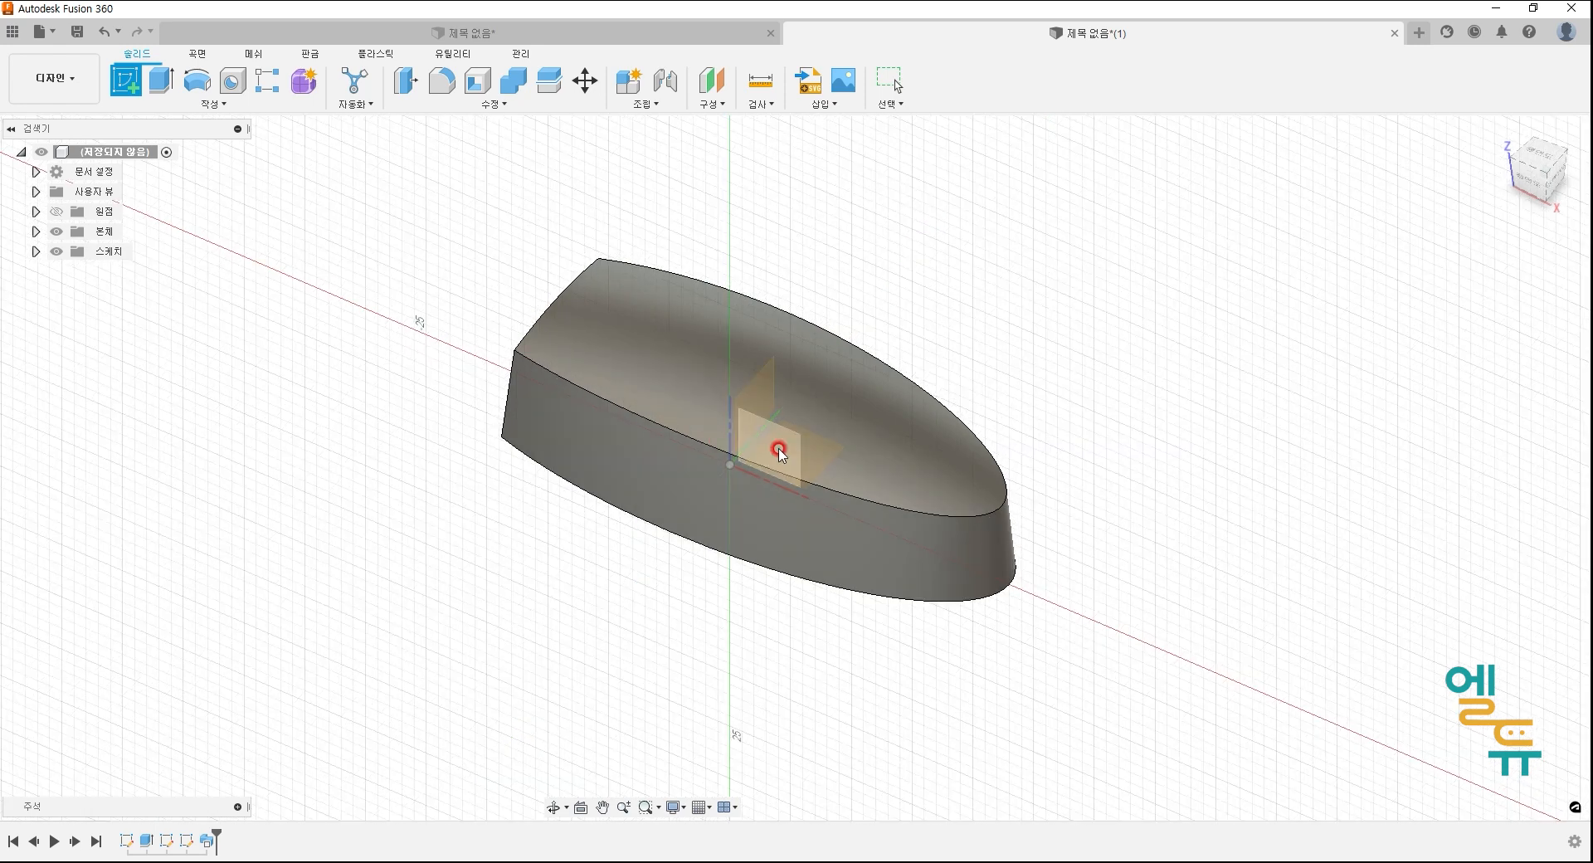
left_click(775, 488)
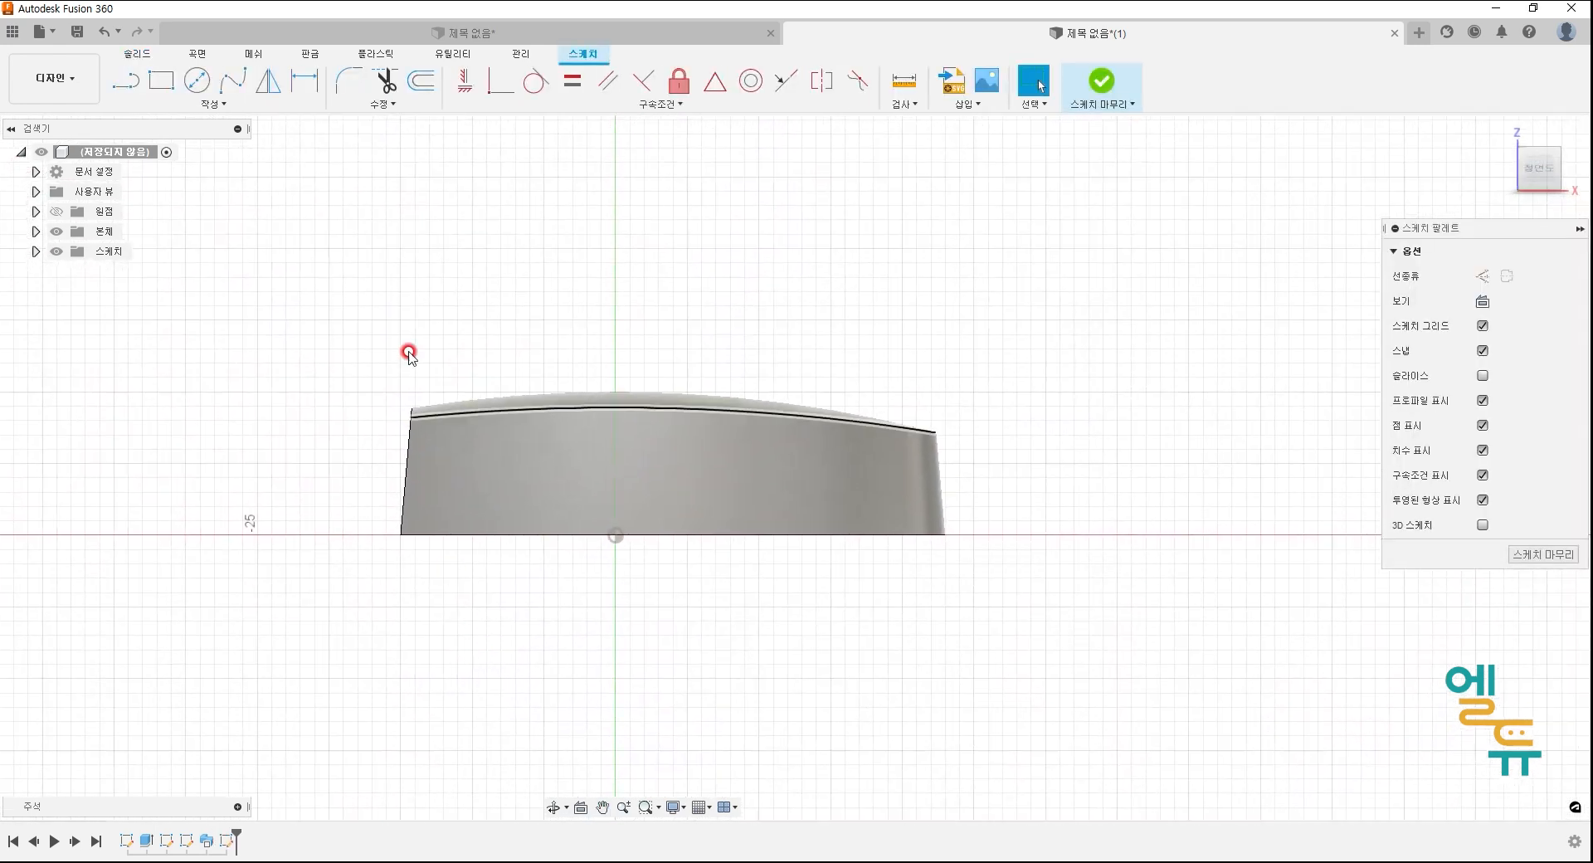
left_click(197, 83)
left_click(832, 263)
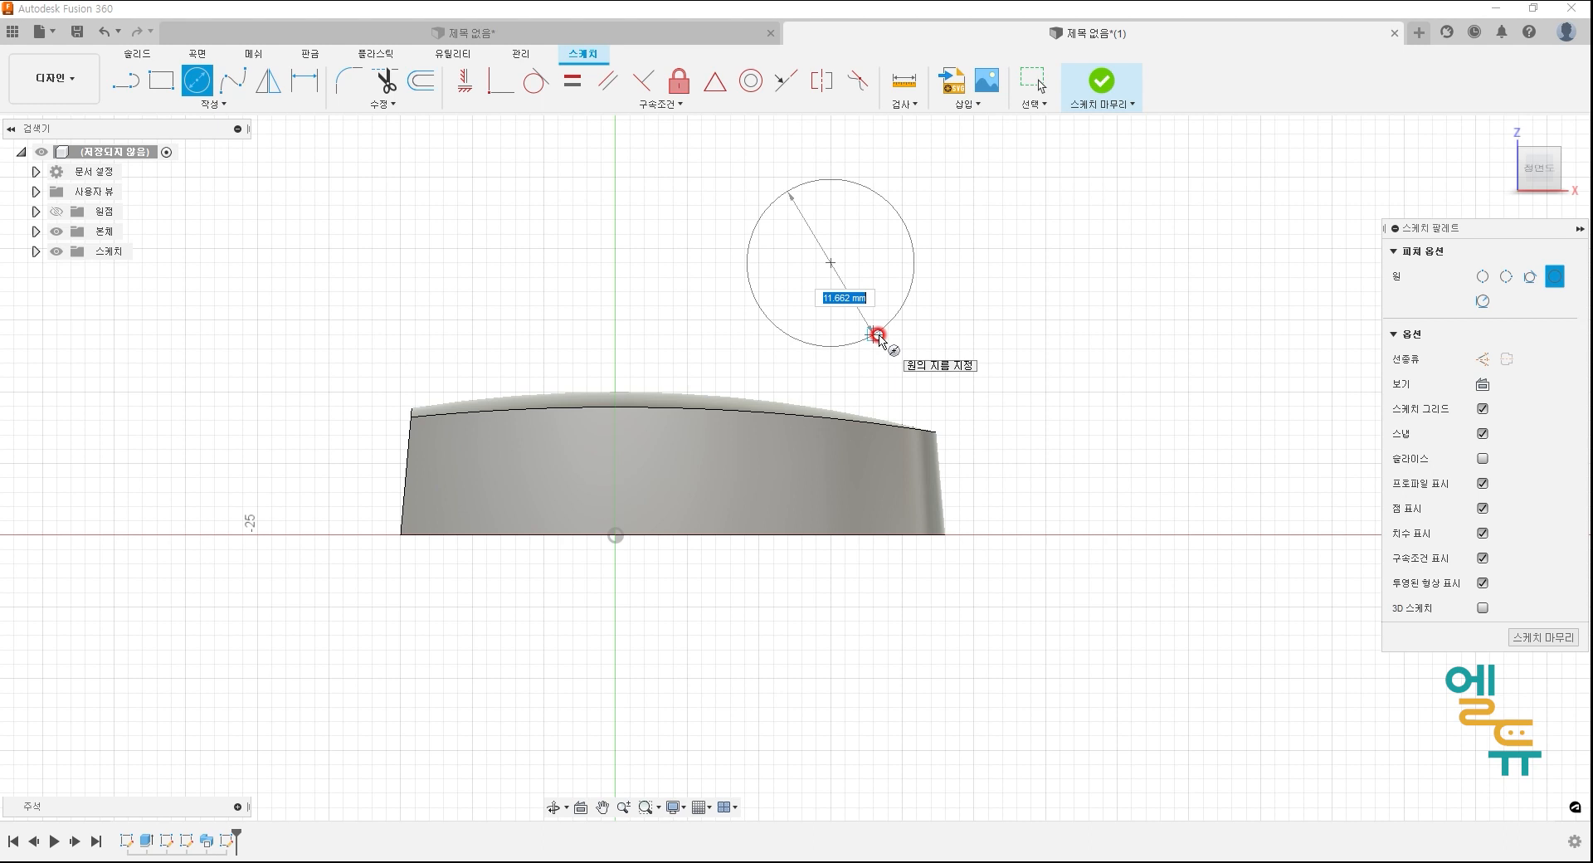
type("20")
key("Return")
key("Escape")
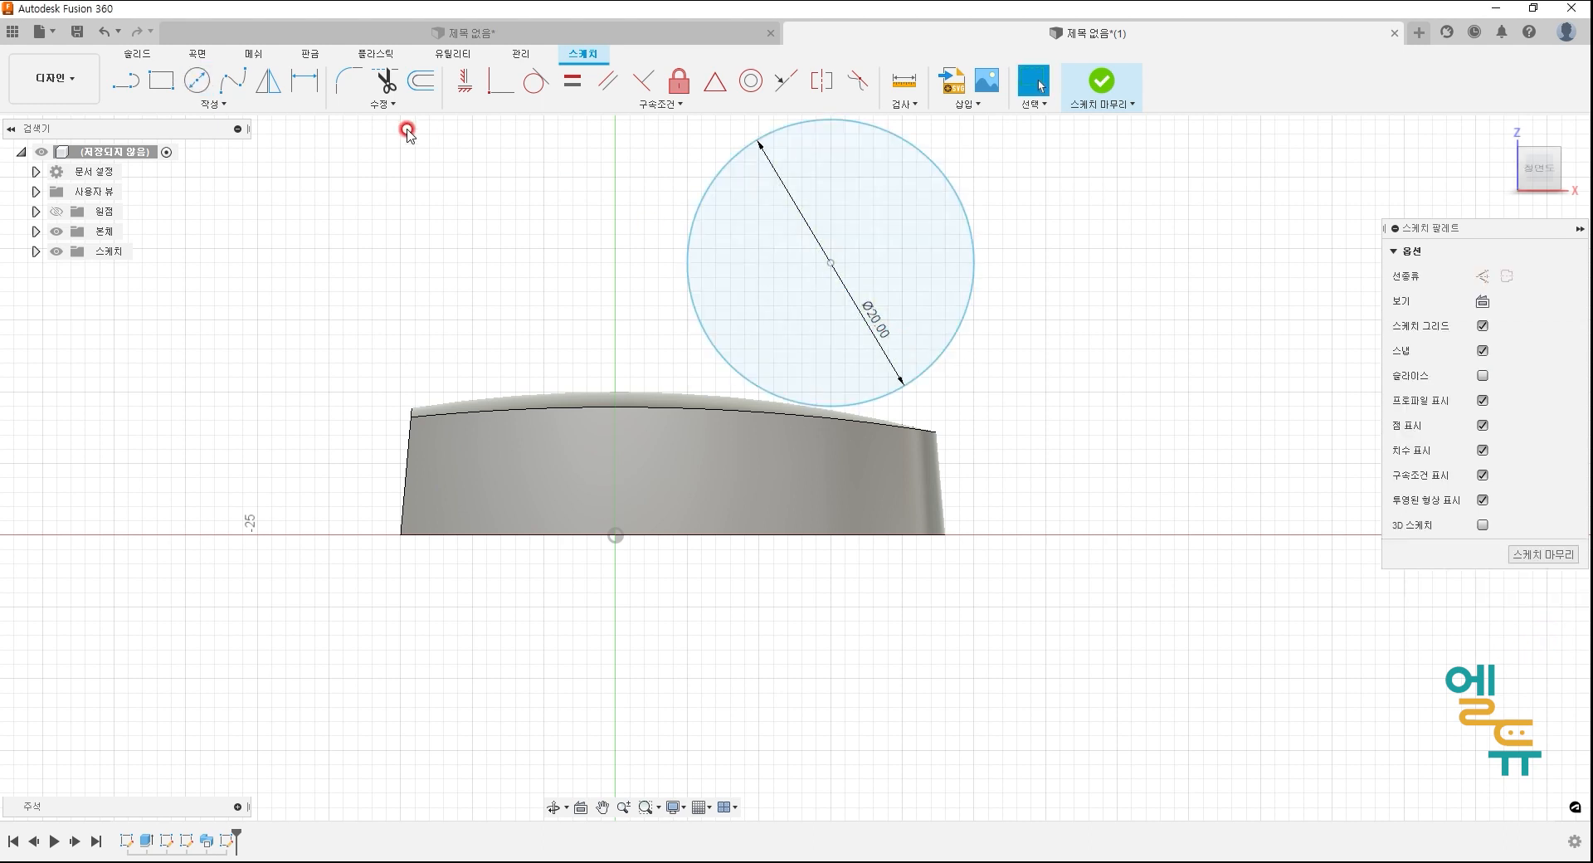
- Dimension the circle's centre 7 mm horizontally from the origin
left_click(305, 83)
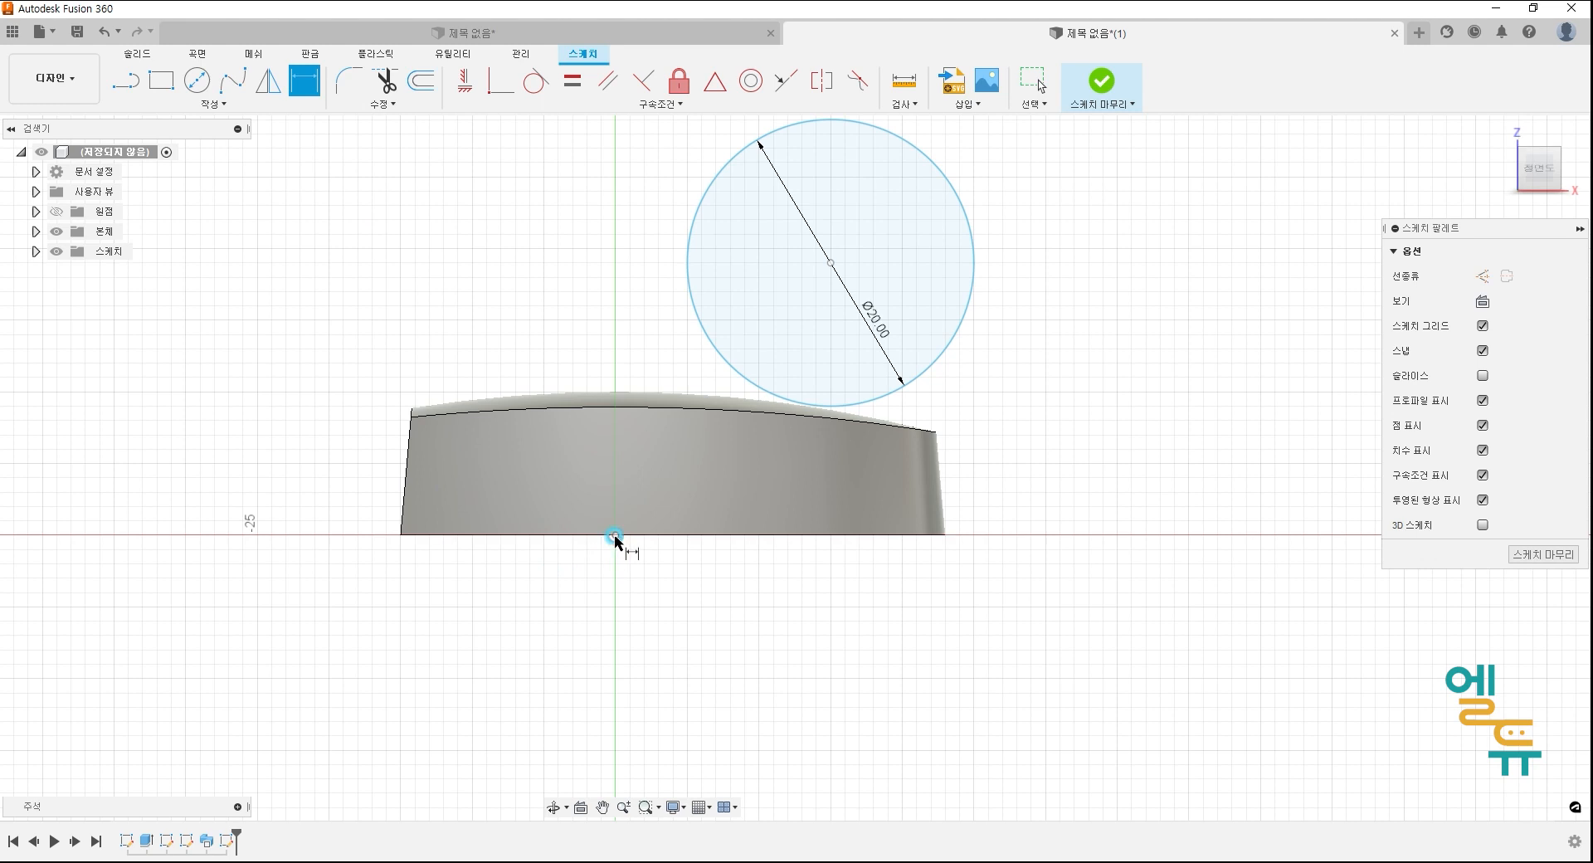
left_click(830, 265)
scroll(797, 372, "up", 2)
middle_click_drag(777, 324, 742, 624)
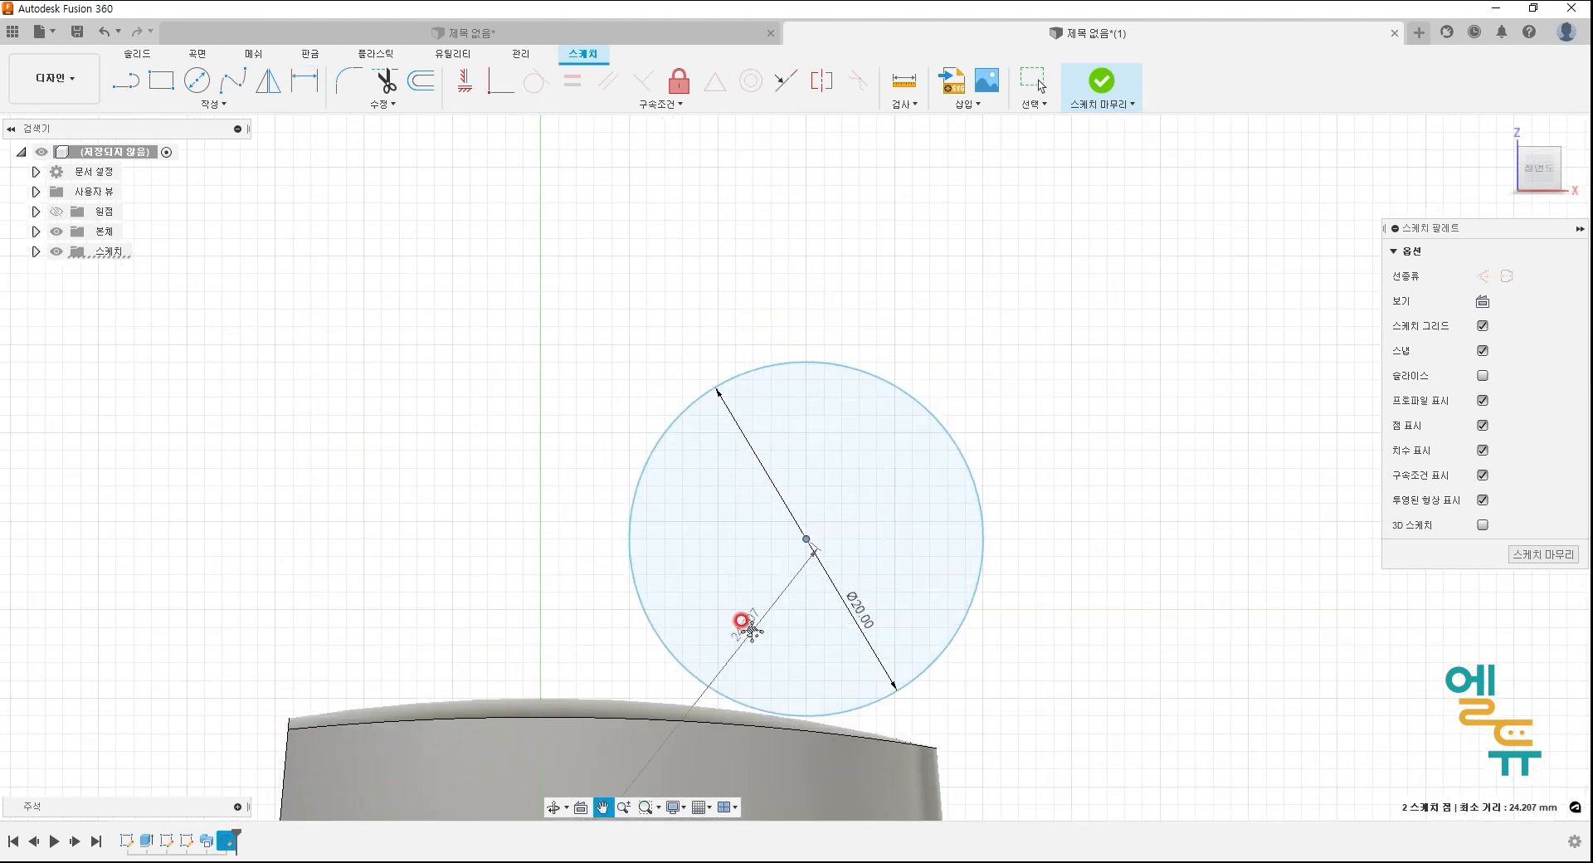
left_click(637, 243)
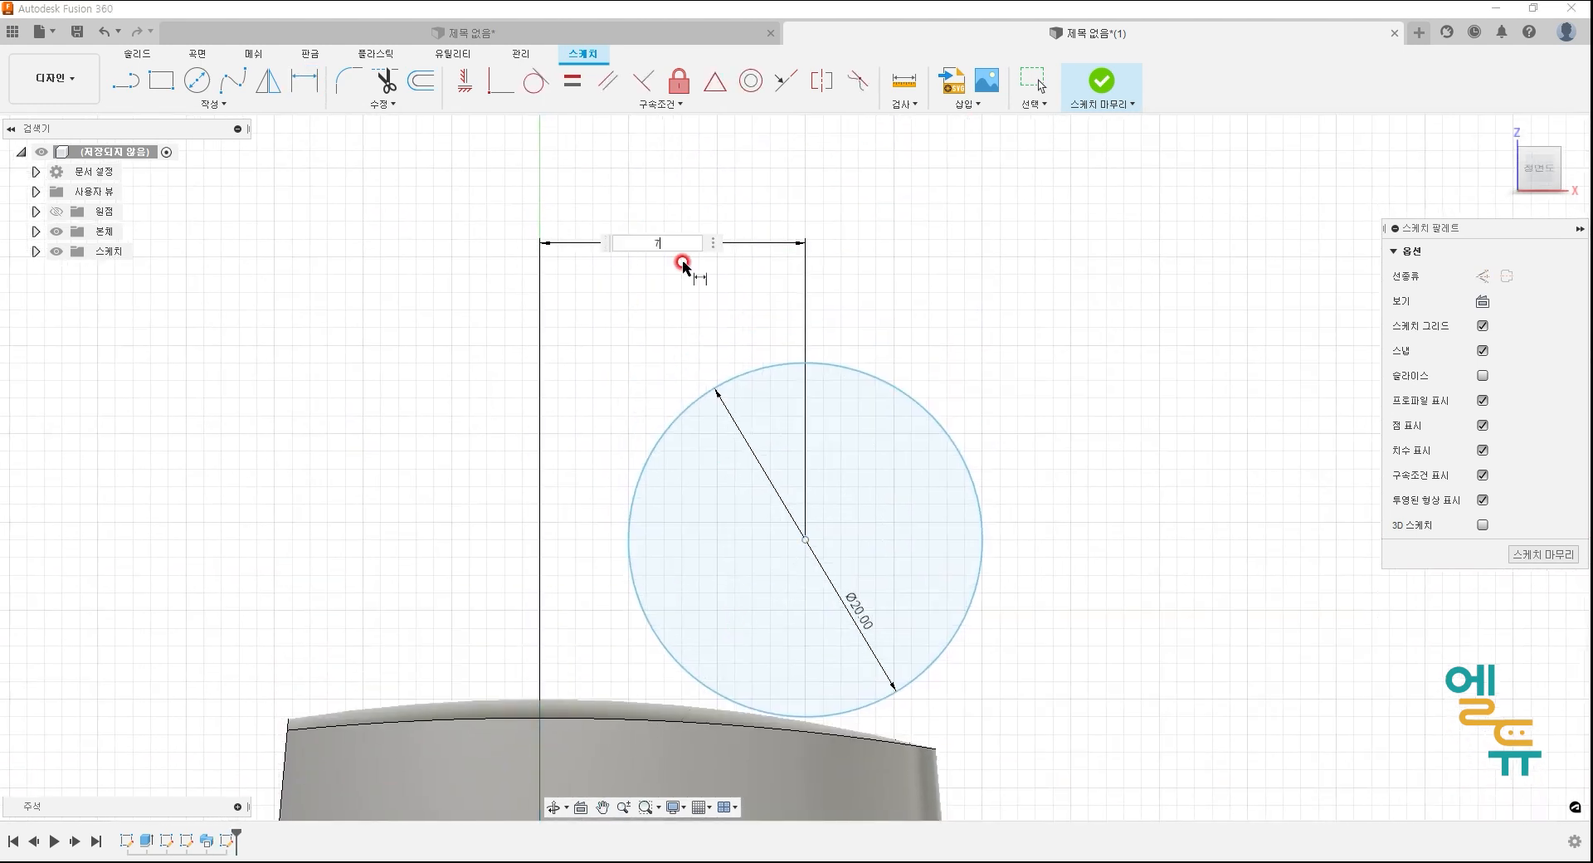
type("7")
key("Return")
- Dimension the circle's centre 16 mm vertically above the origin and finish the sketch
scroll(701, 266, "up", 2)
scroll(734, 321, "down", 3)
left_click(738, 360)
left_click(585, 742)
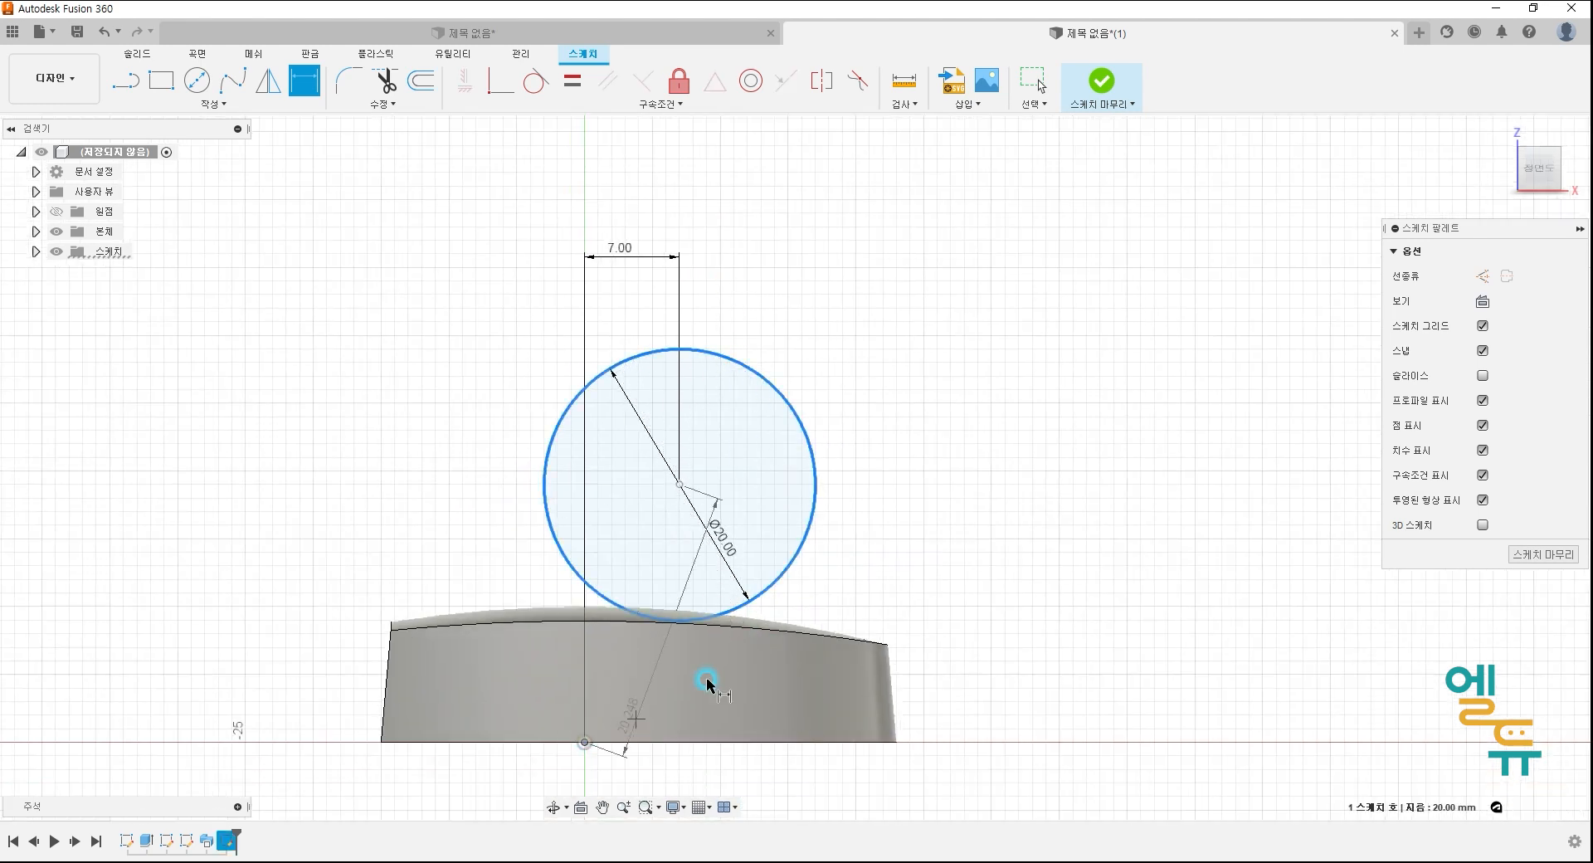
left_click(980, 546)
type("16")
key("Return")
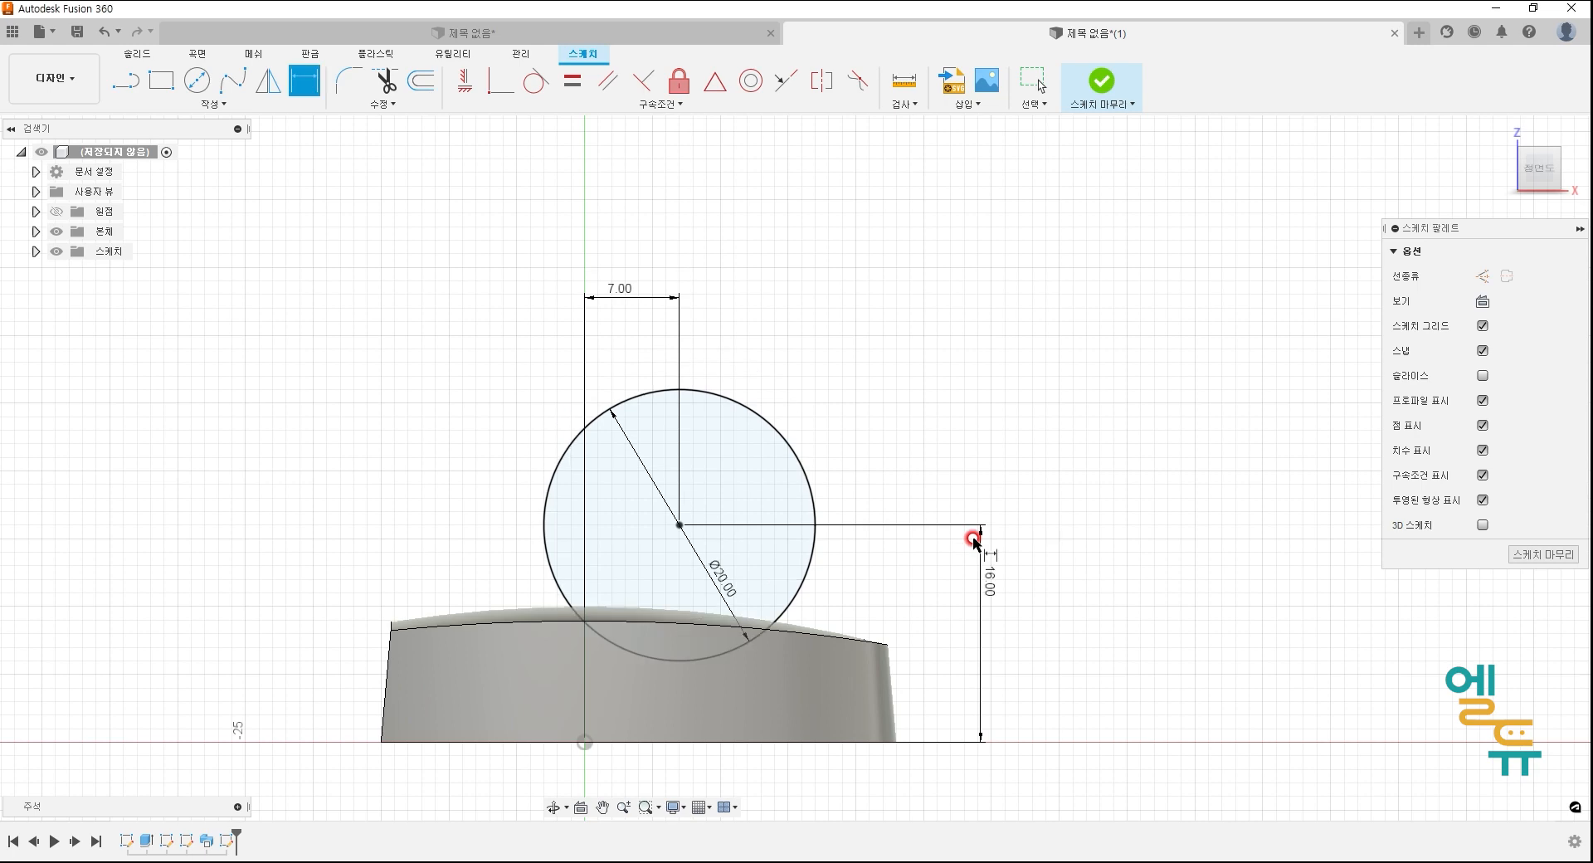
left_click(1104, 81)
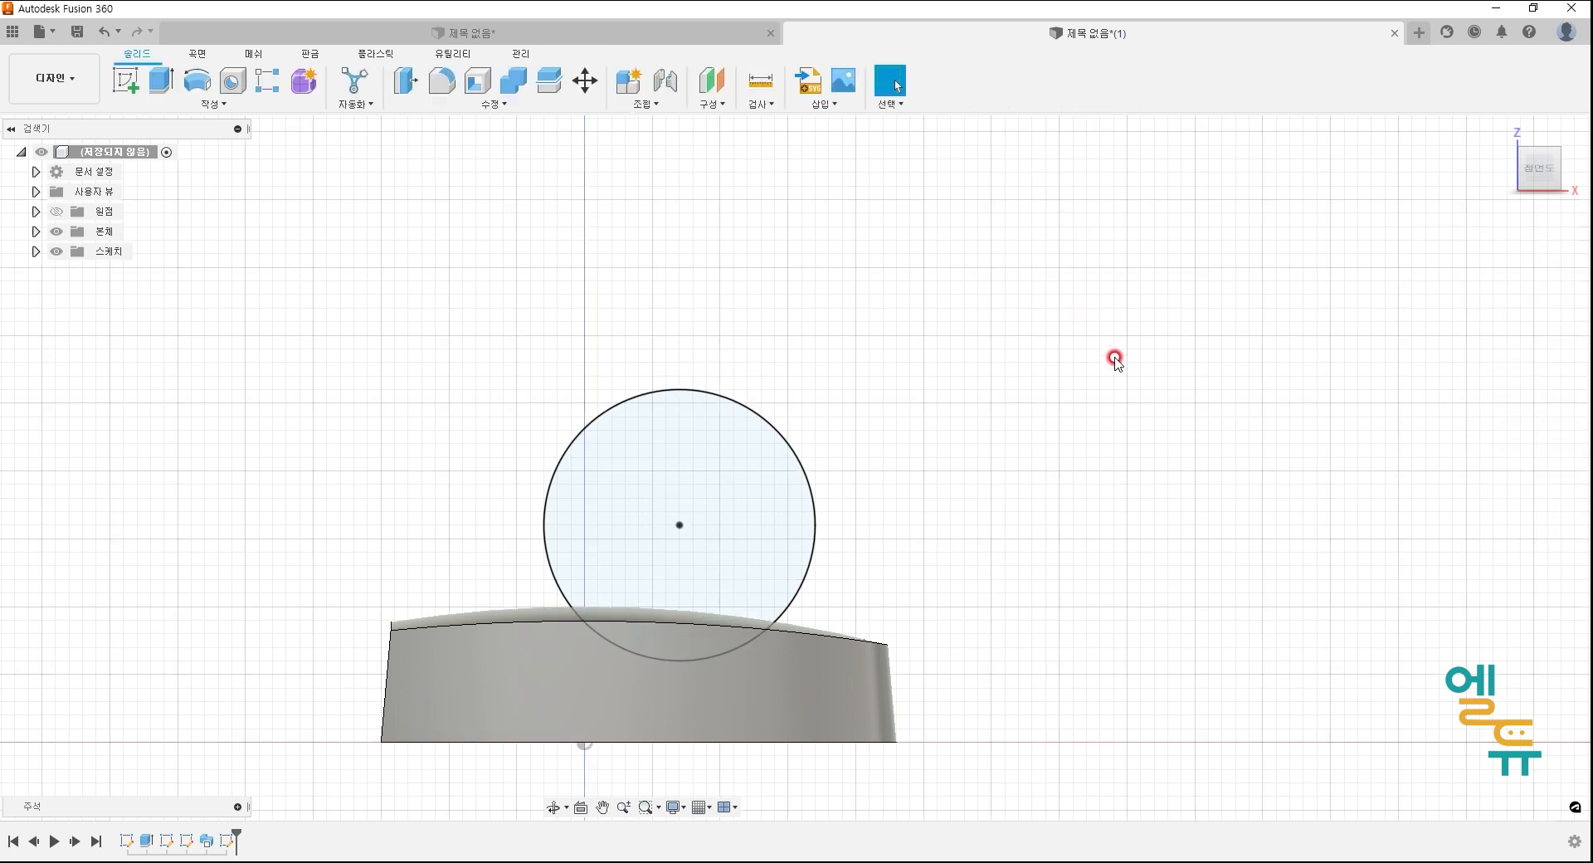
- Extrude the circle symmetrically with a whole length of 4 mm to cut the recess into the body's top
key("e")
middle_click_drag(1020, 533, 1009, 412)
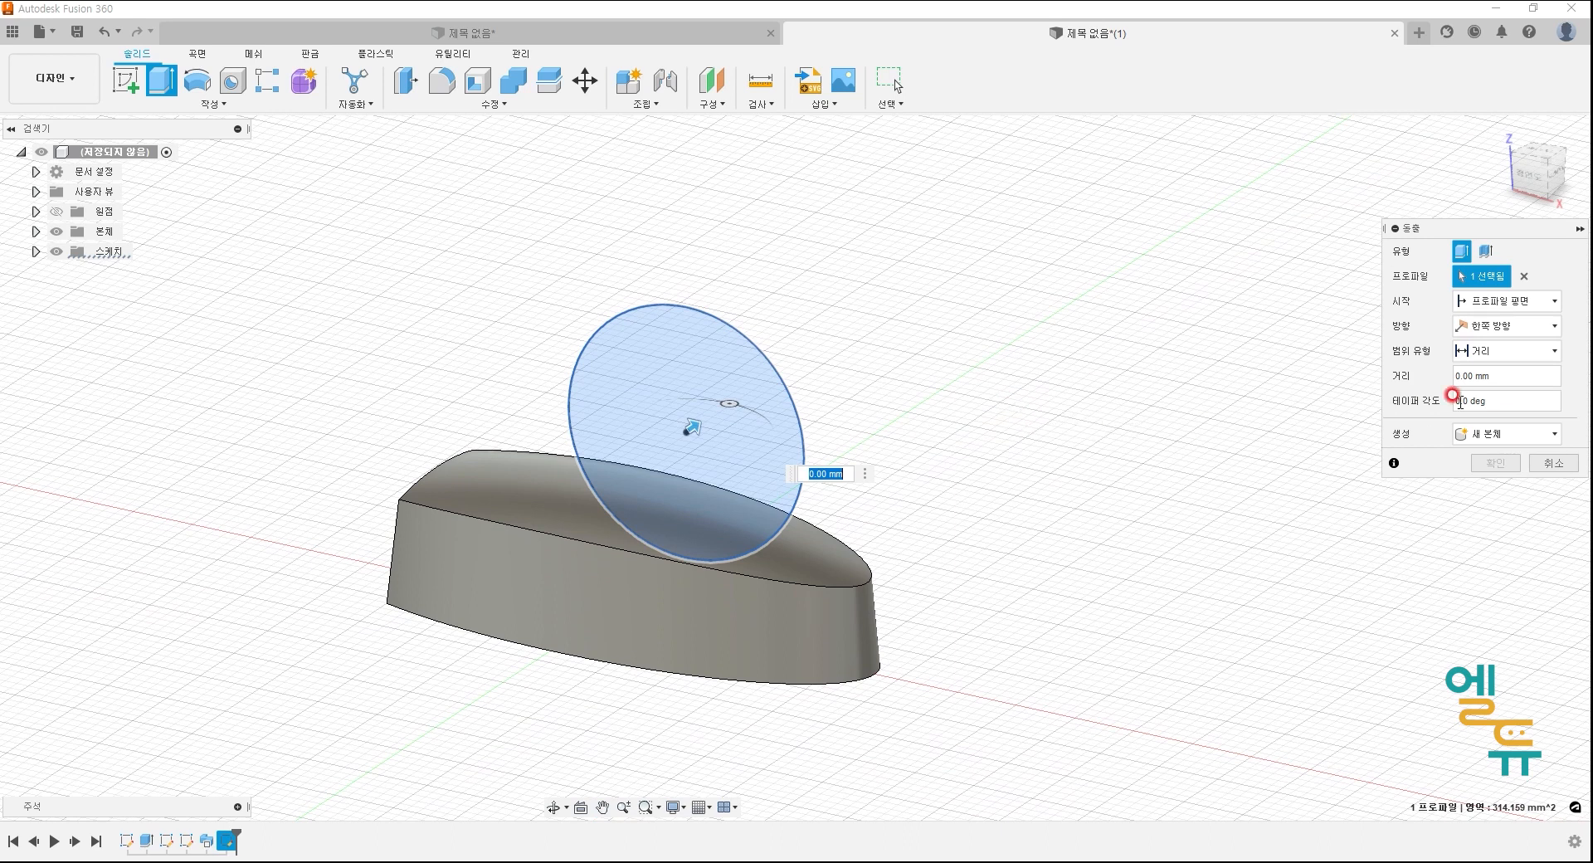
left_click(1506, 325)
left_click(1501, 387)
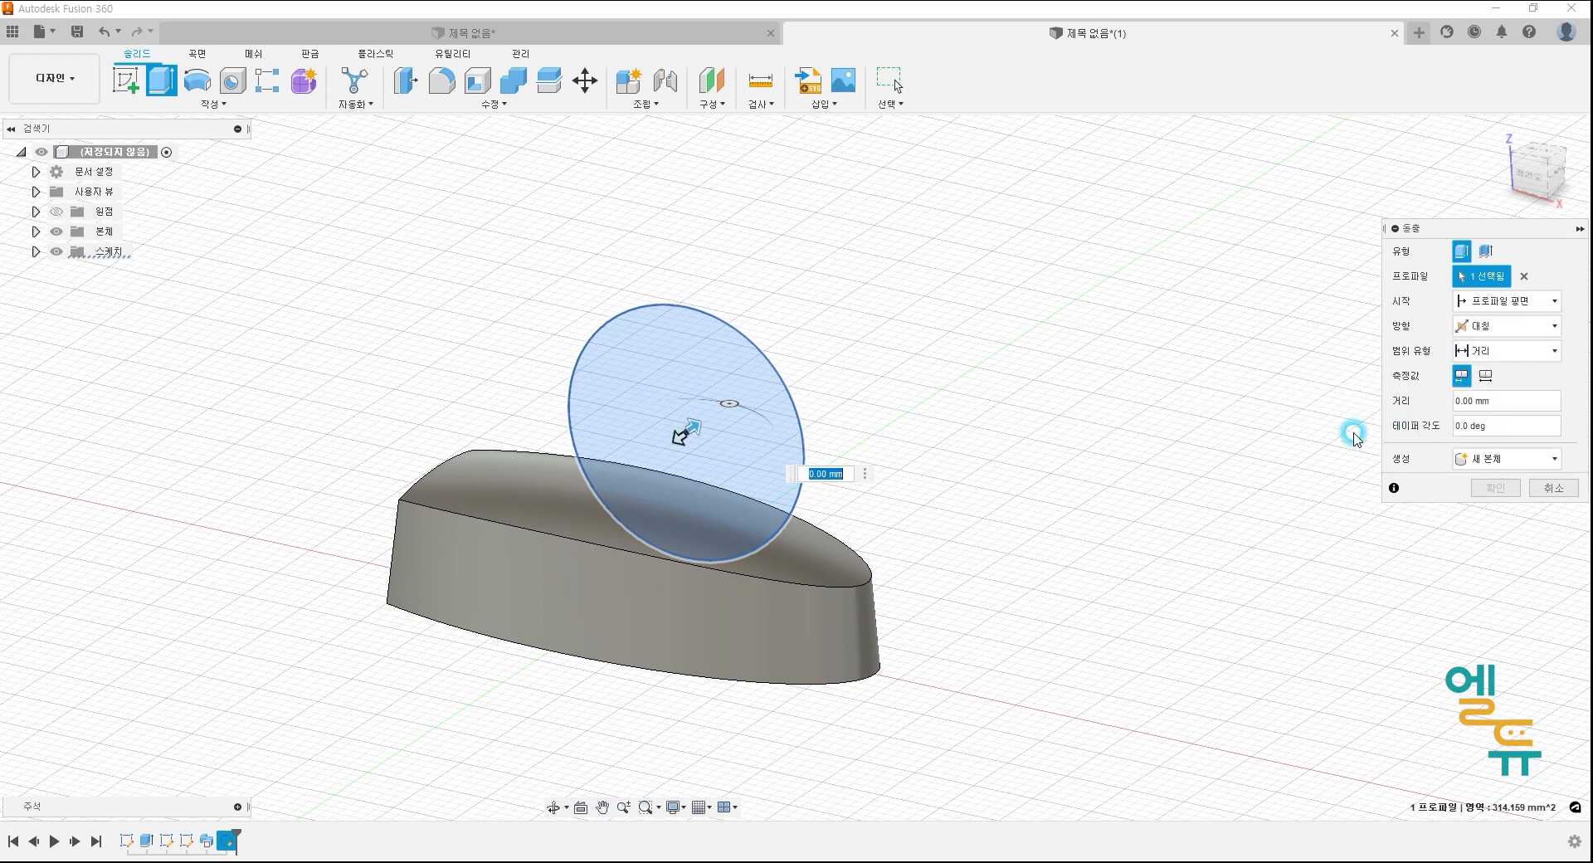
left_click(1486, 378)
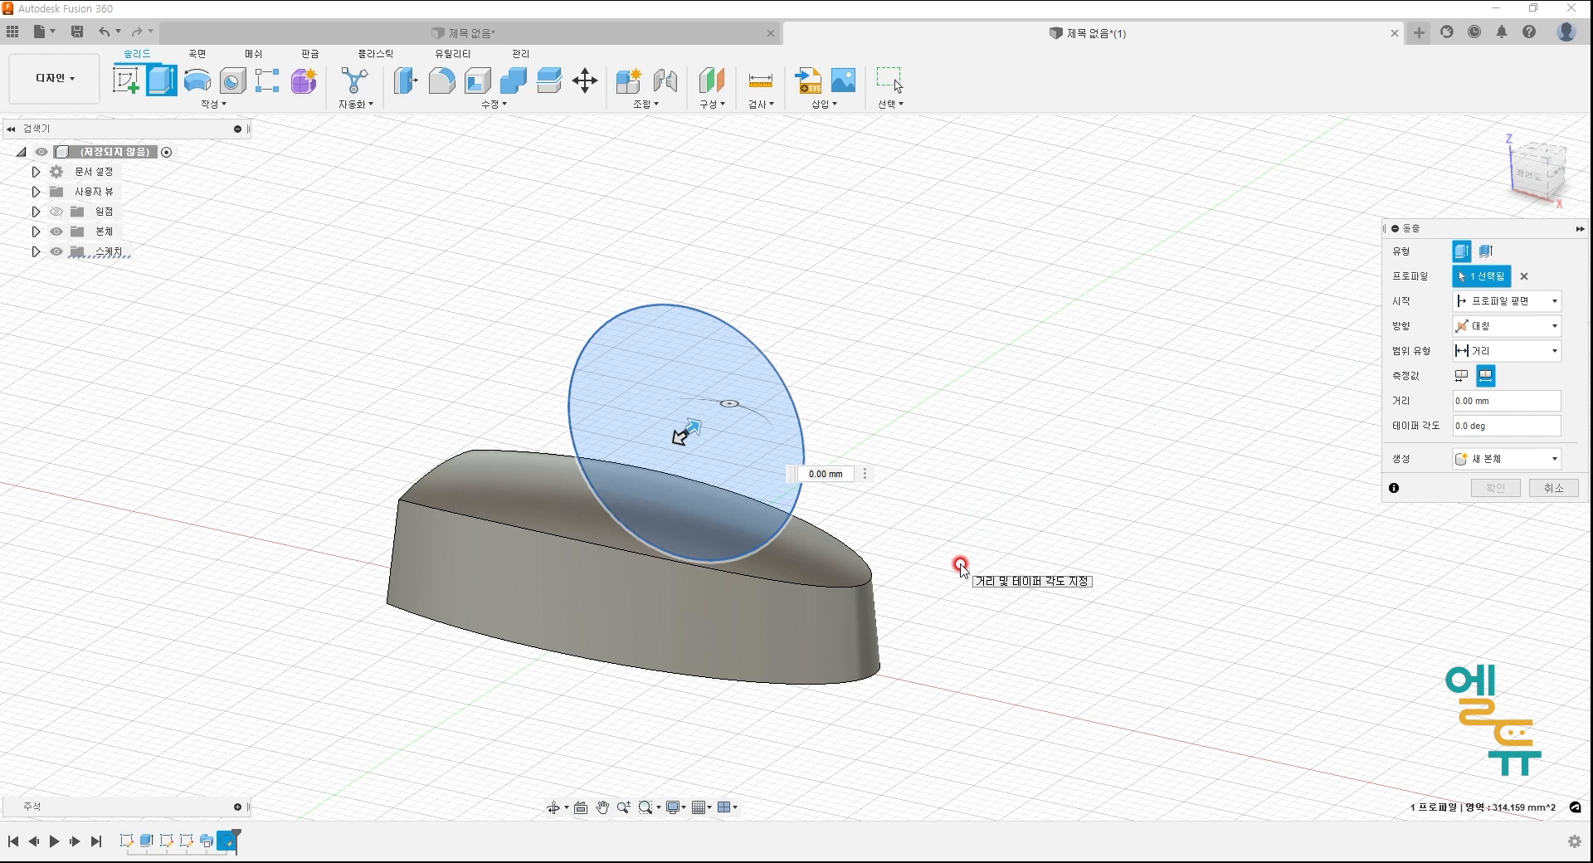
left_click_drag(691, 423, 711, 415)
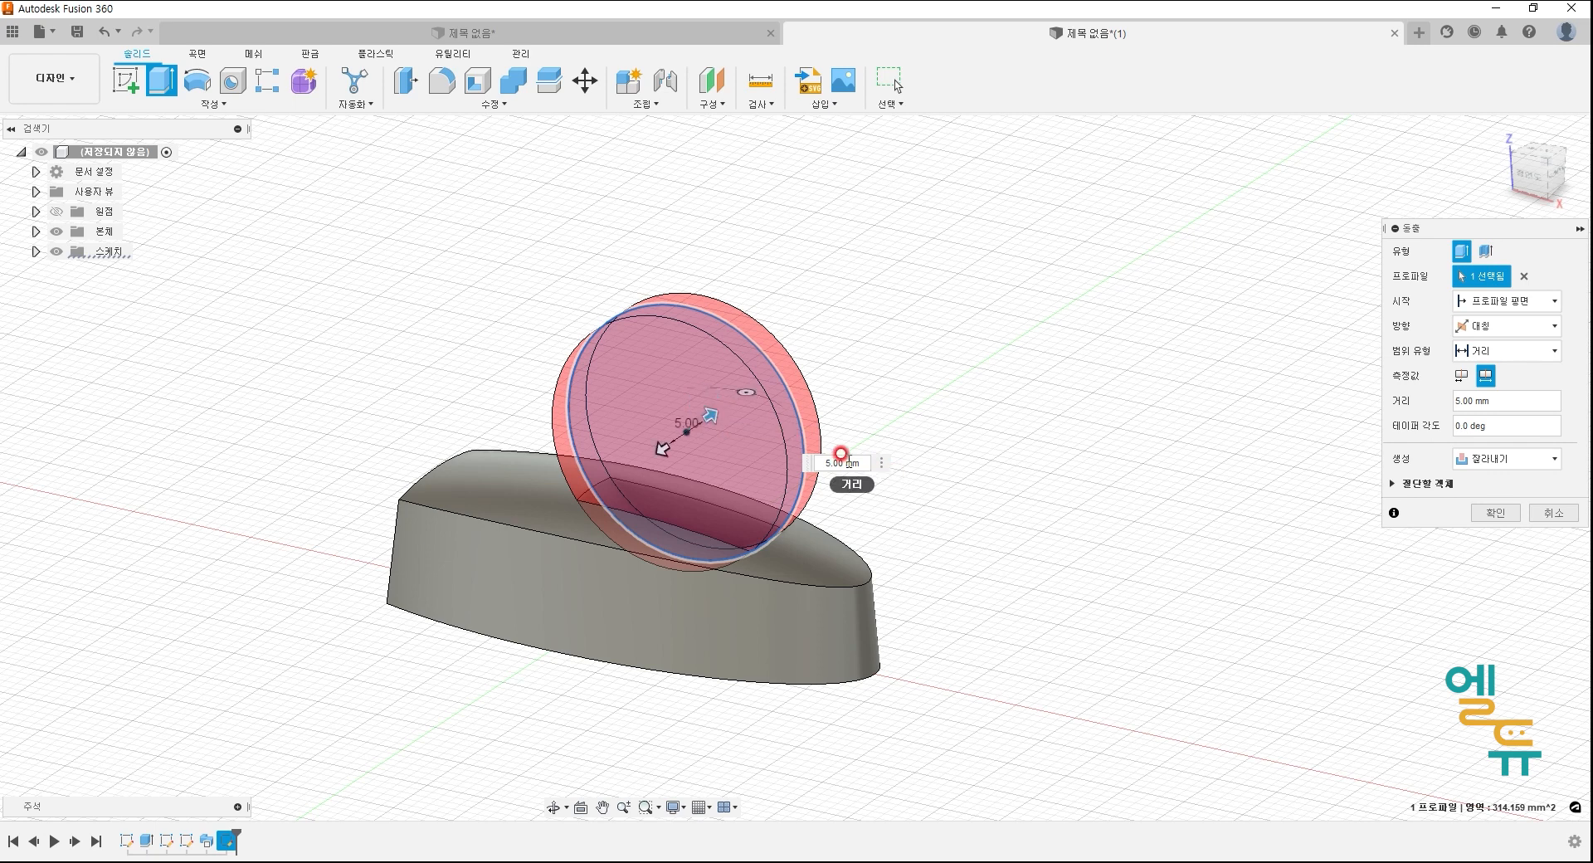
left_click(853, 460)
type("4")
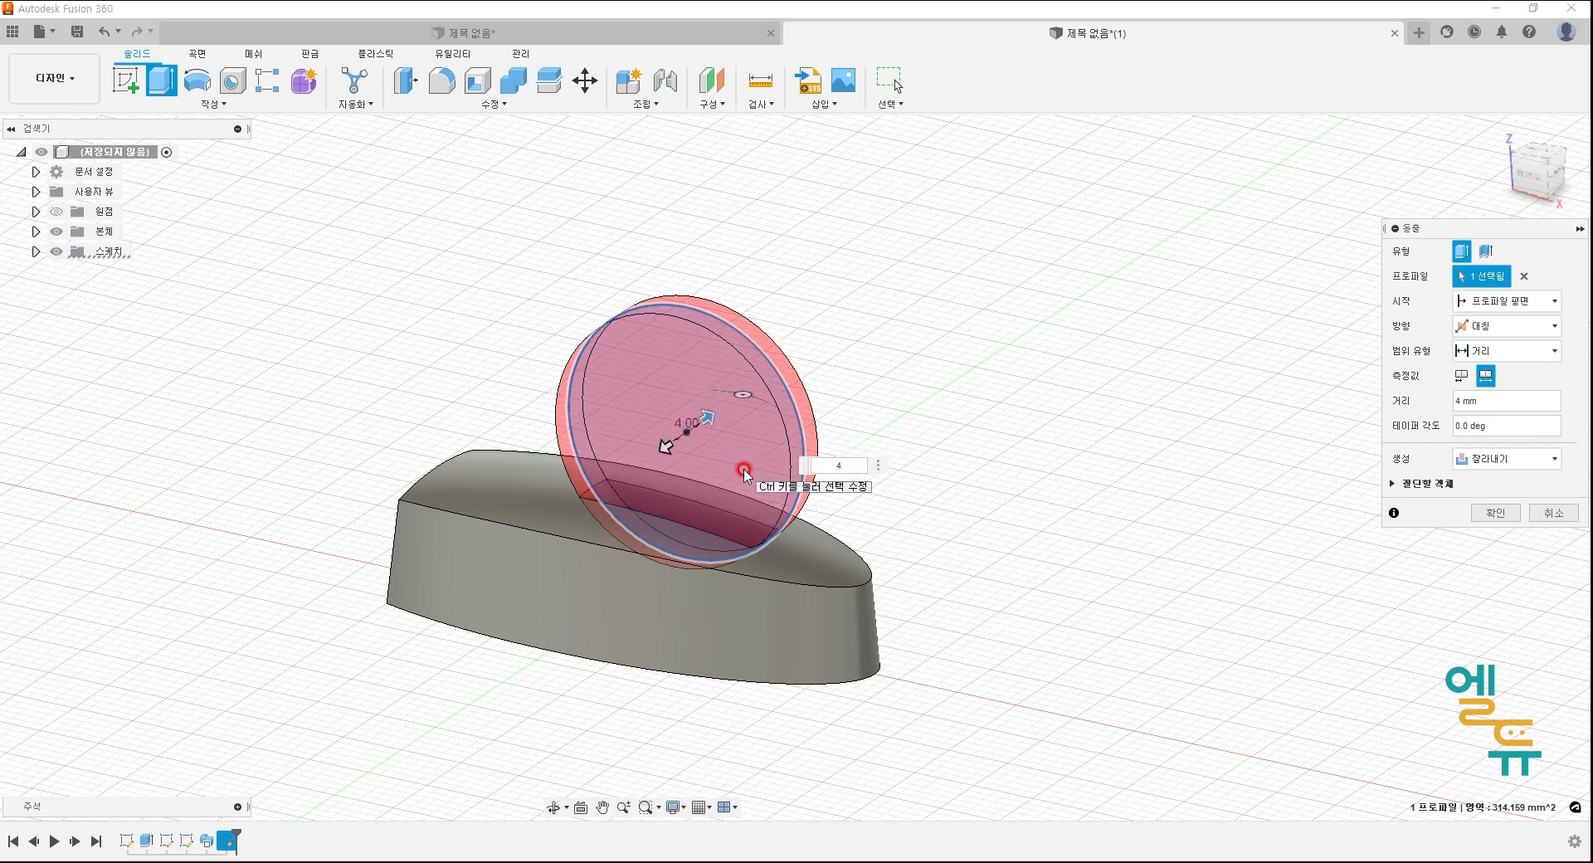
middle_click_drag(1026, 561, 975, 533, "shift")
left_click(1479, 509)
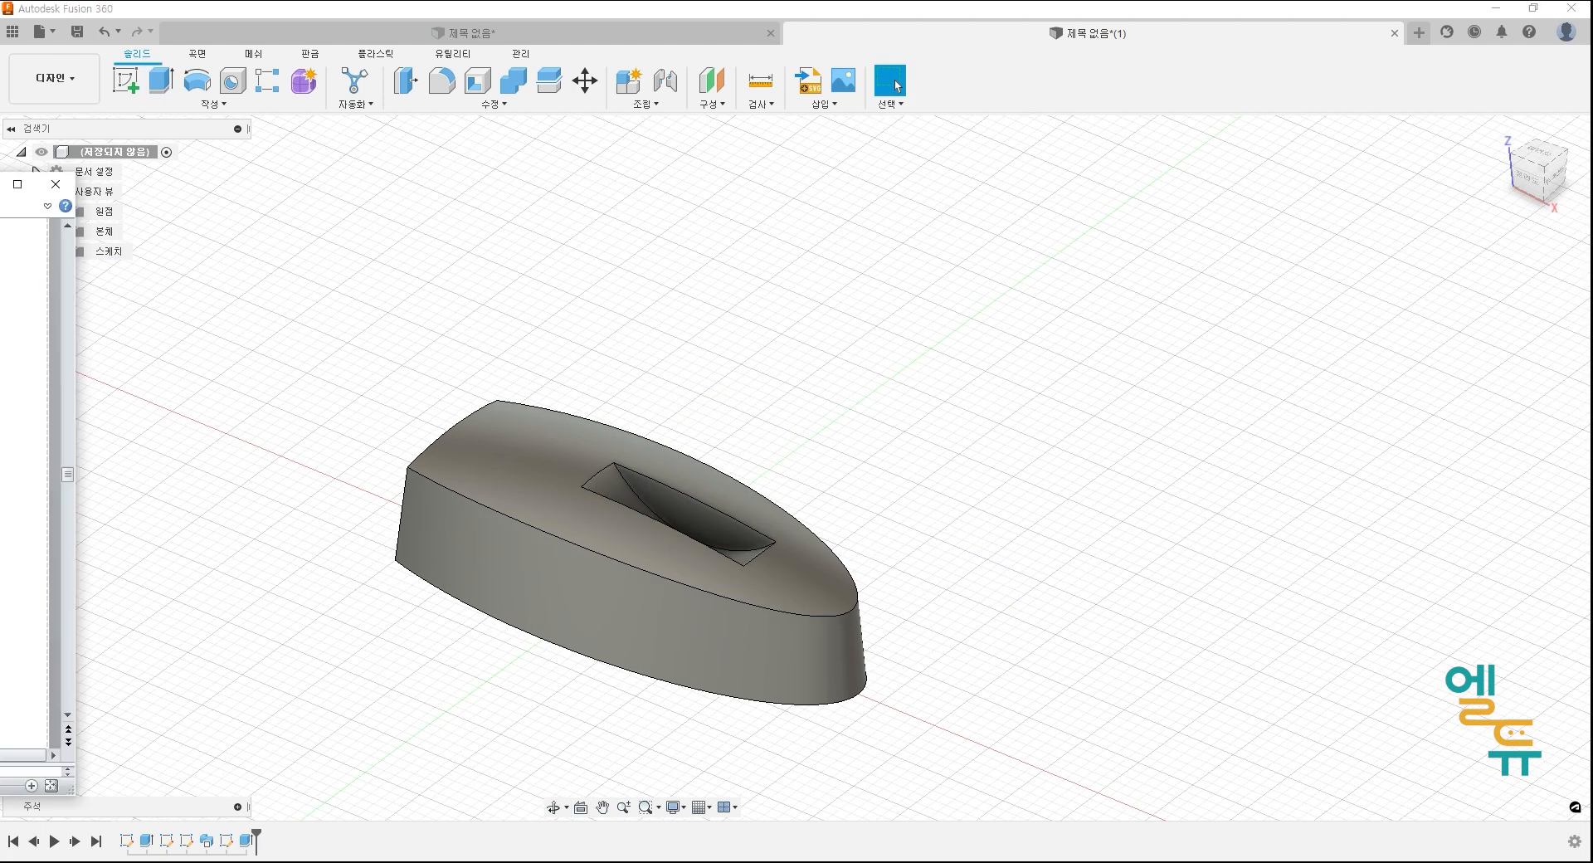
- Switch to the practice drawing in PowerPoint, examine the recess's side-wall angle in section C-C, and return to Fusion 360
left_click_drag(0, 178, 848, 164)
left_click_drag(926, 369, 946, 387)
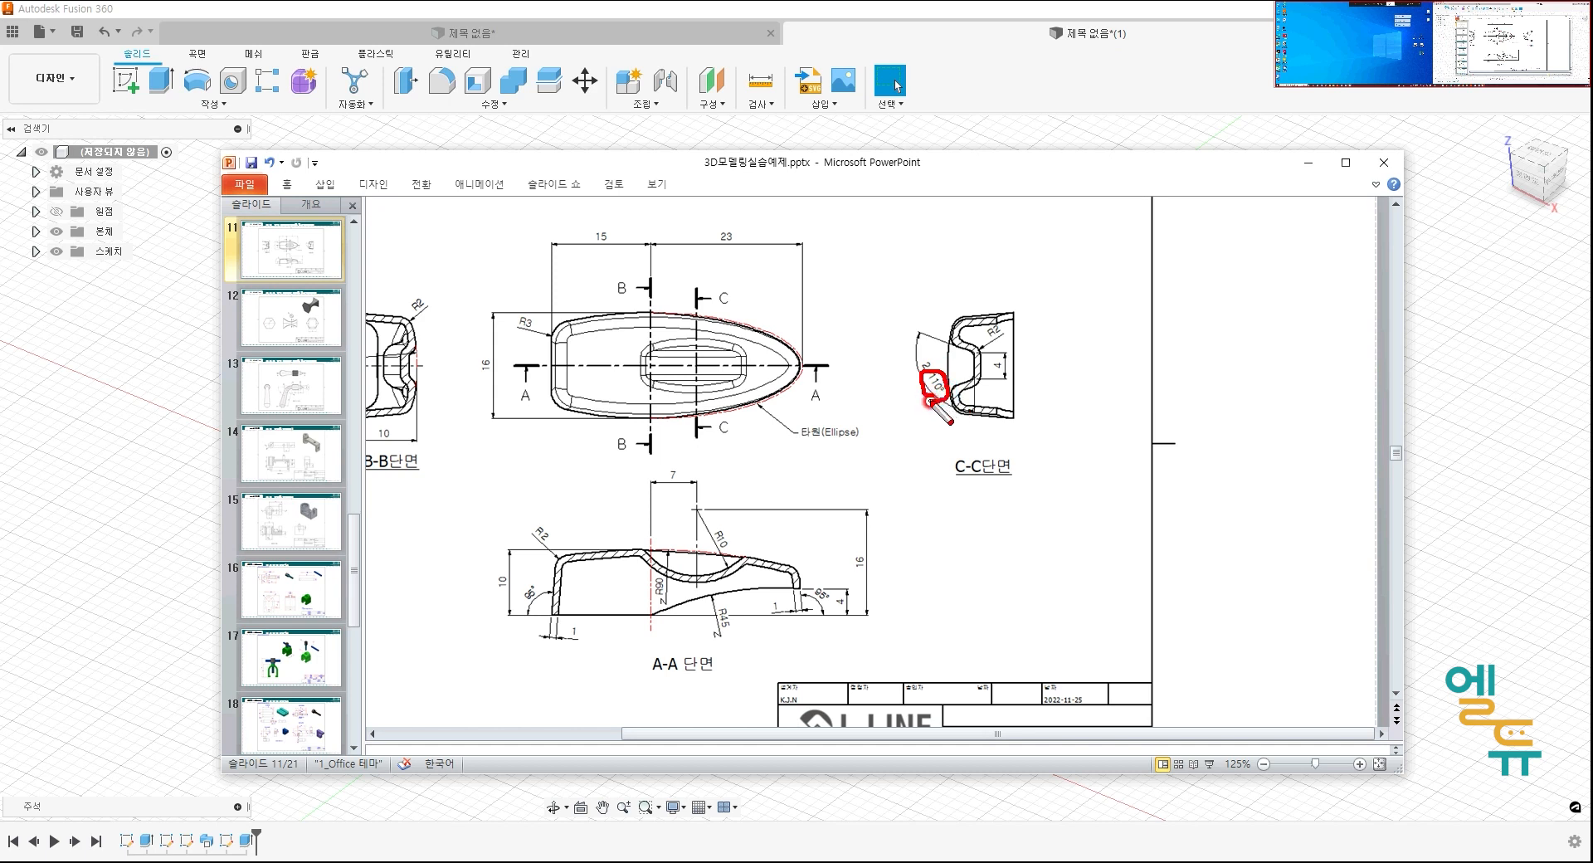
key("Escape")
key("ctrl+2")
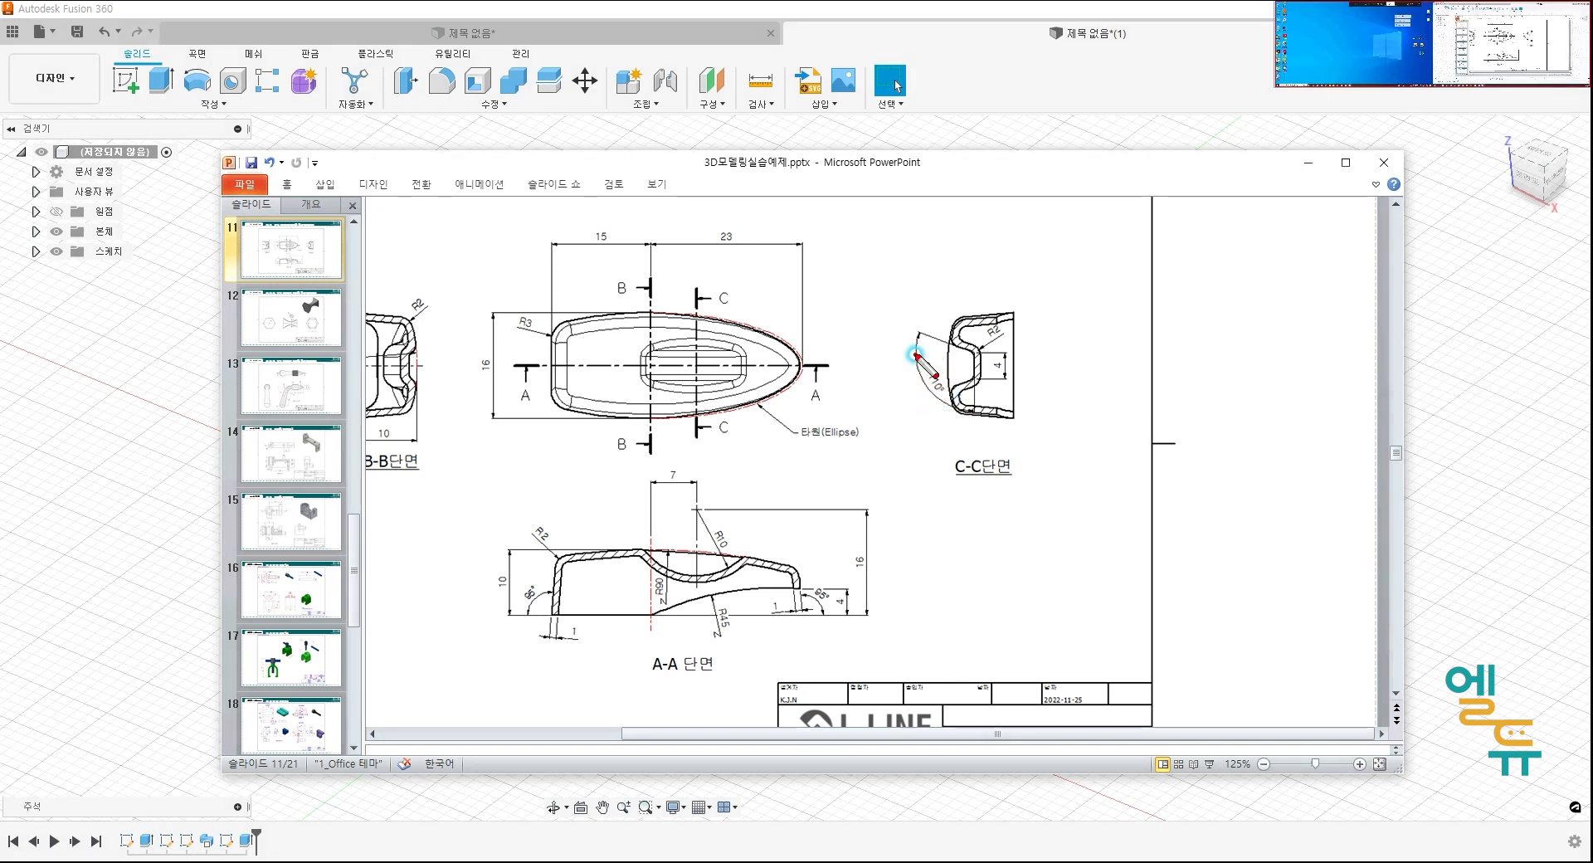
mouse_move(928, 353)
left_mouse_down()
mouse_move(967, 353)
mouse_move(972, 372)
mouse_move(947, 380)
left_mouse_up()
key("Escape")
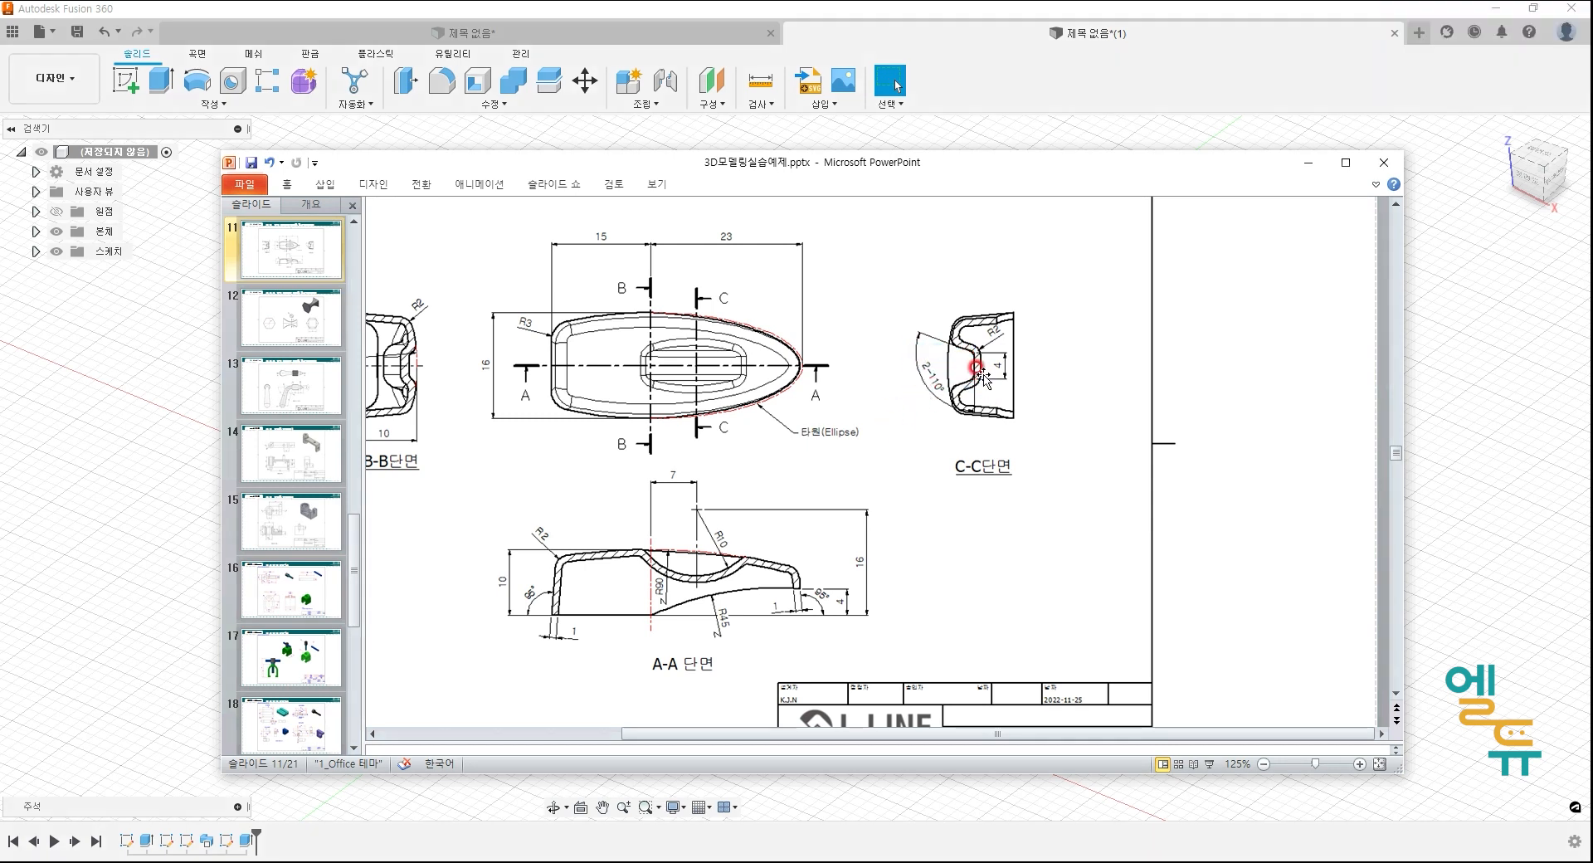
key("ctrl+2")
mouse_move(951, 348)
left_mouse_down()
mouse_move(969, 340)
mouse_move(984, 418)
left_mouse_up()
key("Escape")
key("alt+Tab")
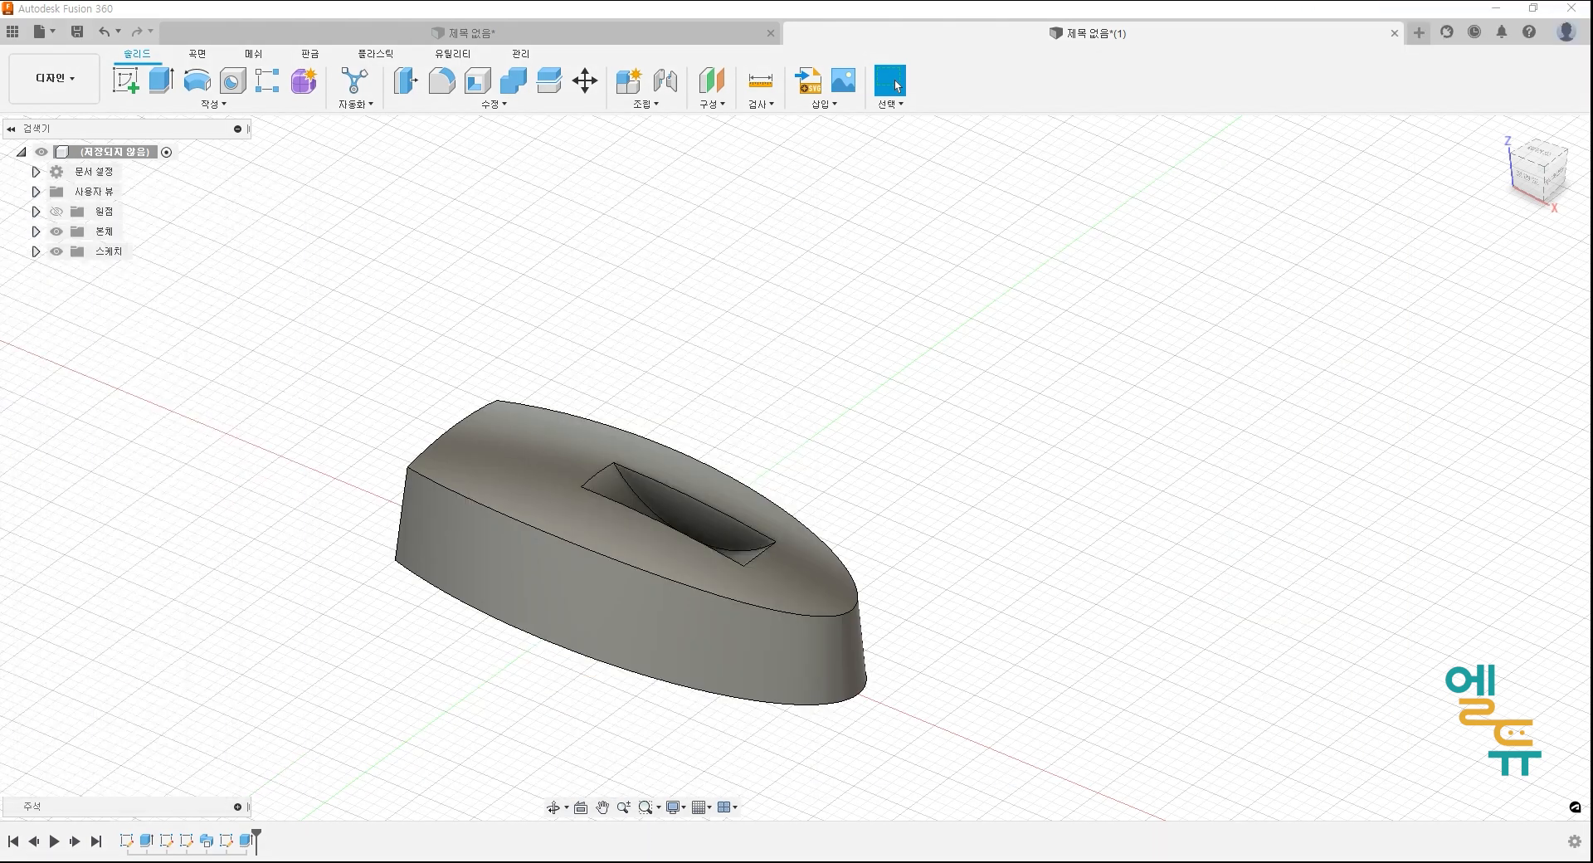
middle_click_drag(883, 235, 828, 298, "shift")
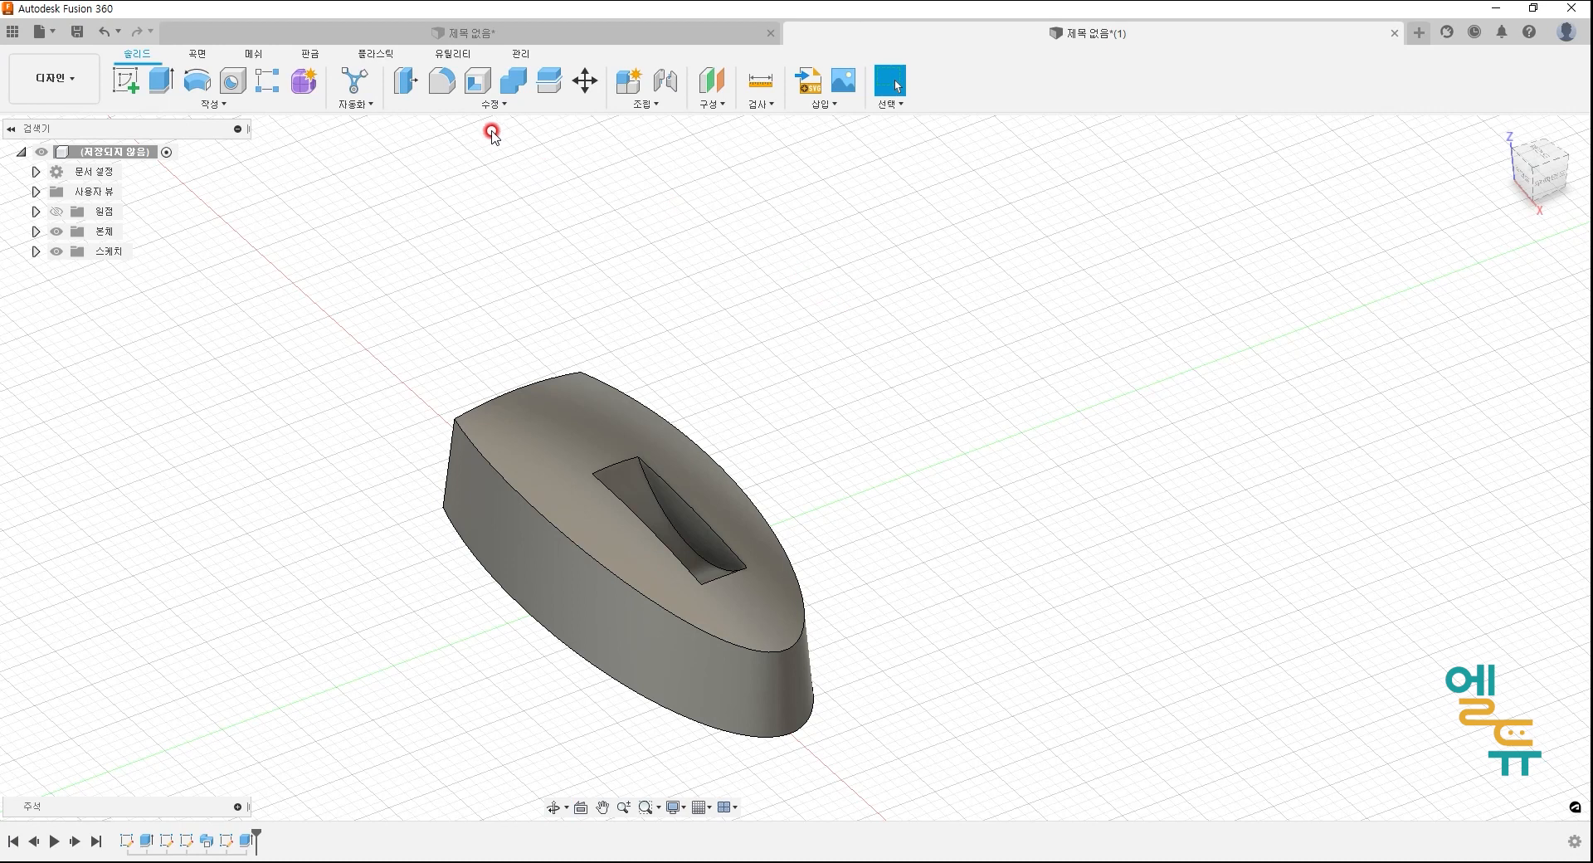
left_click(493, 105)
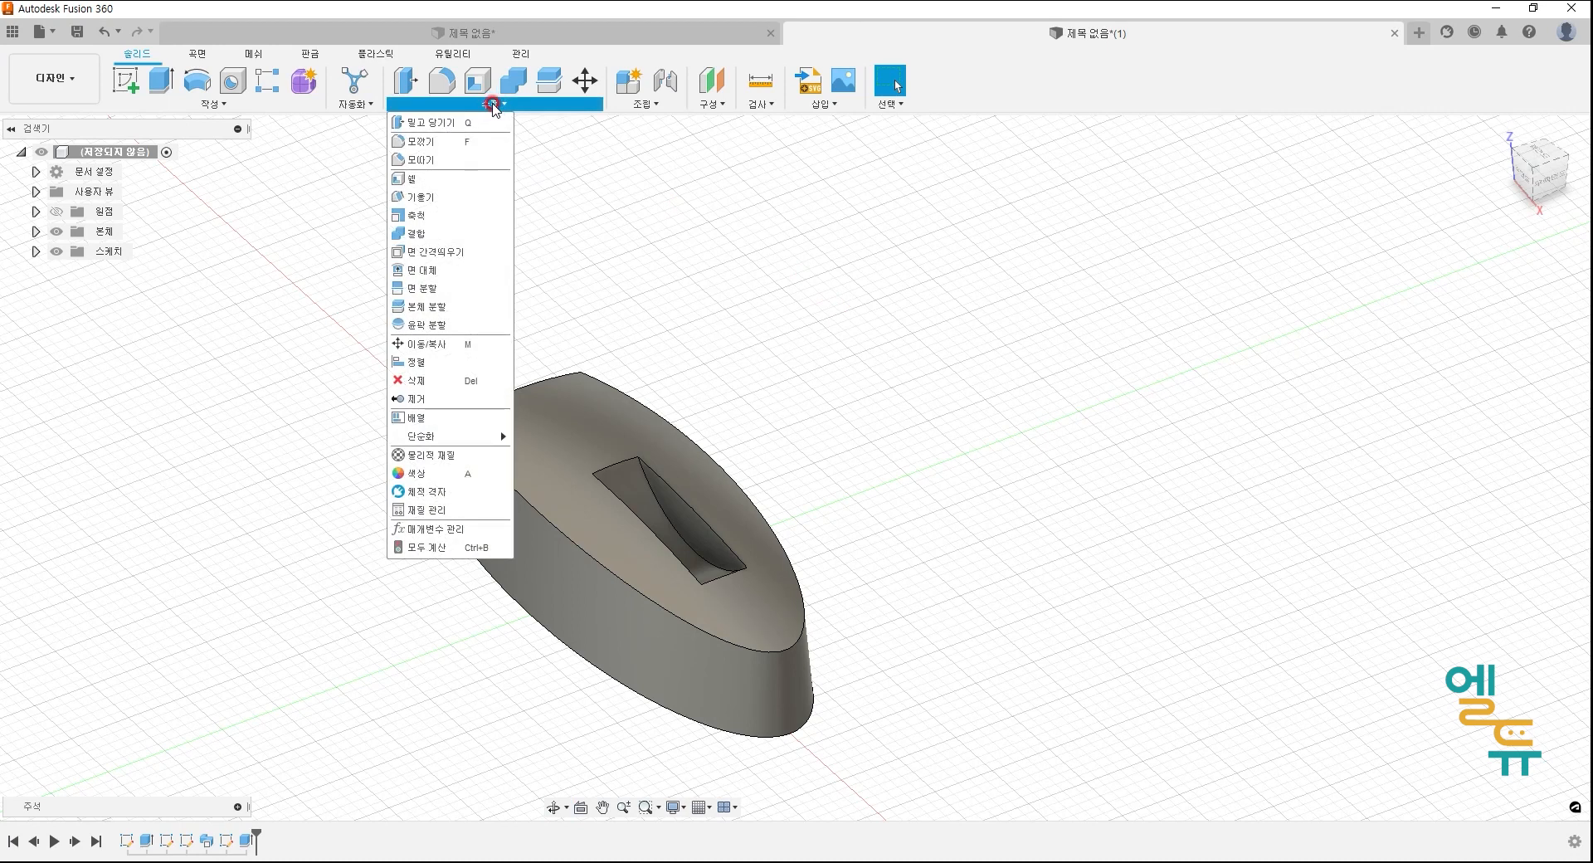
left_click(458, 200)
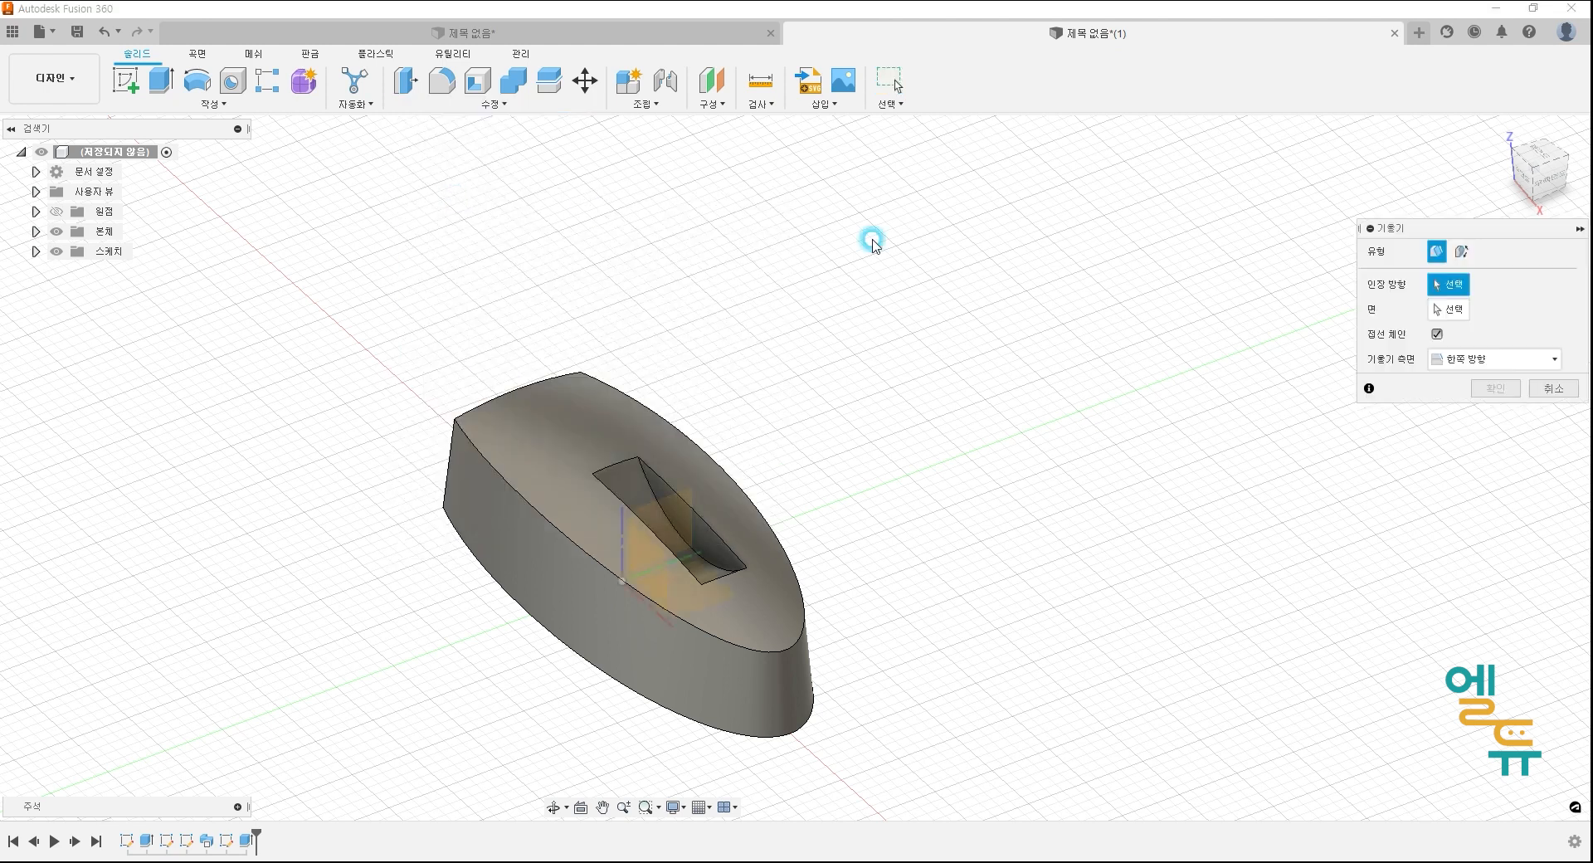
middle_click_drag(882, 345, 904, 274, "shift")
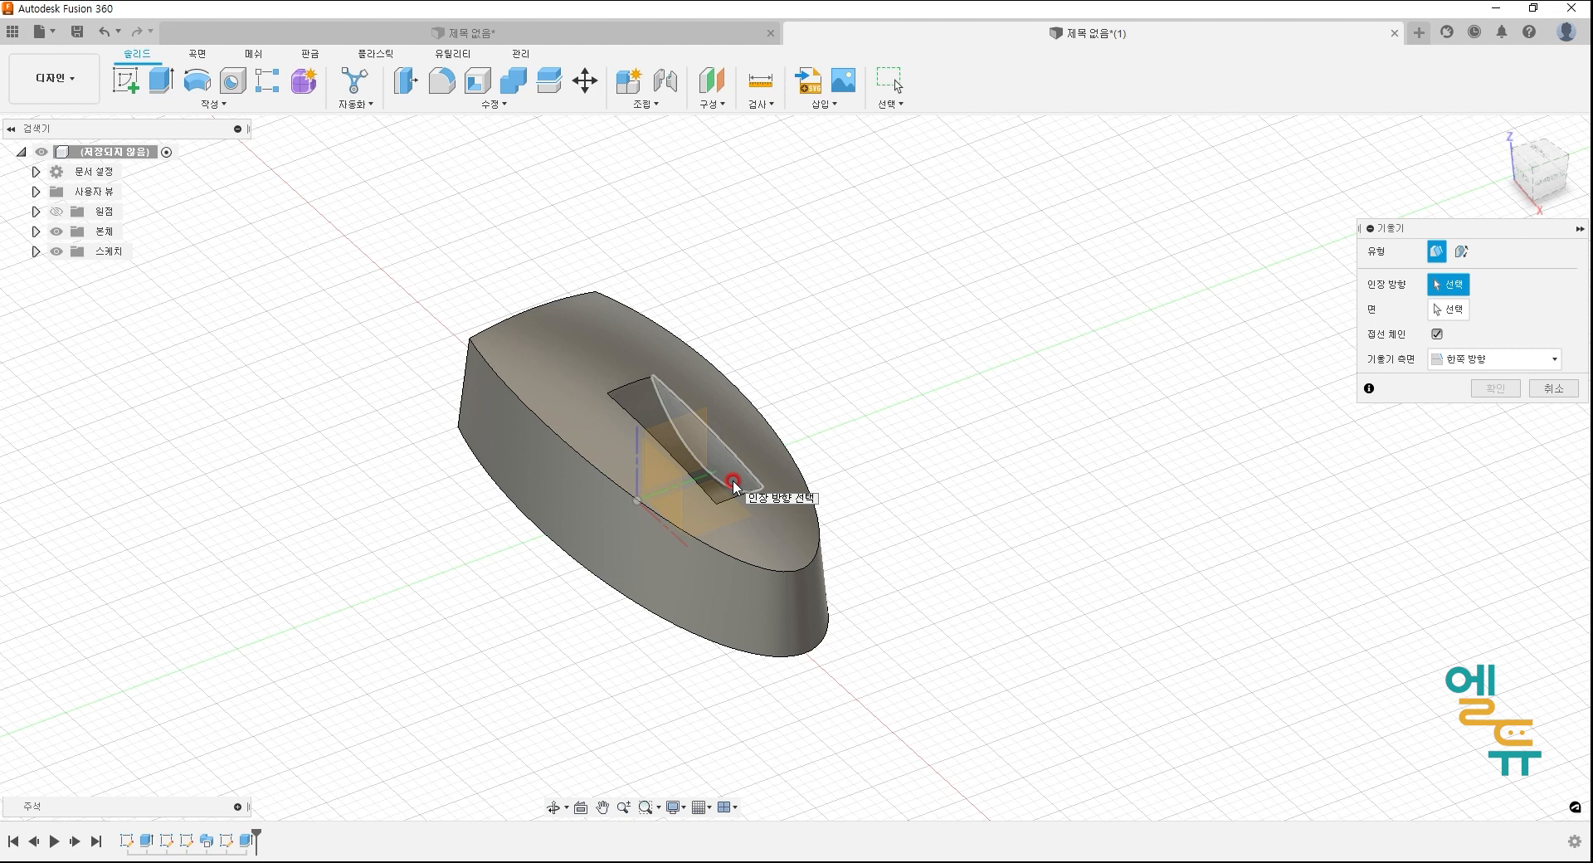
left_click(727, 518)
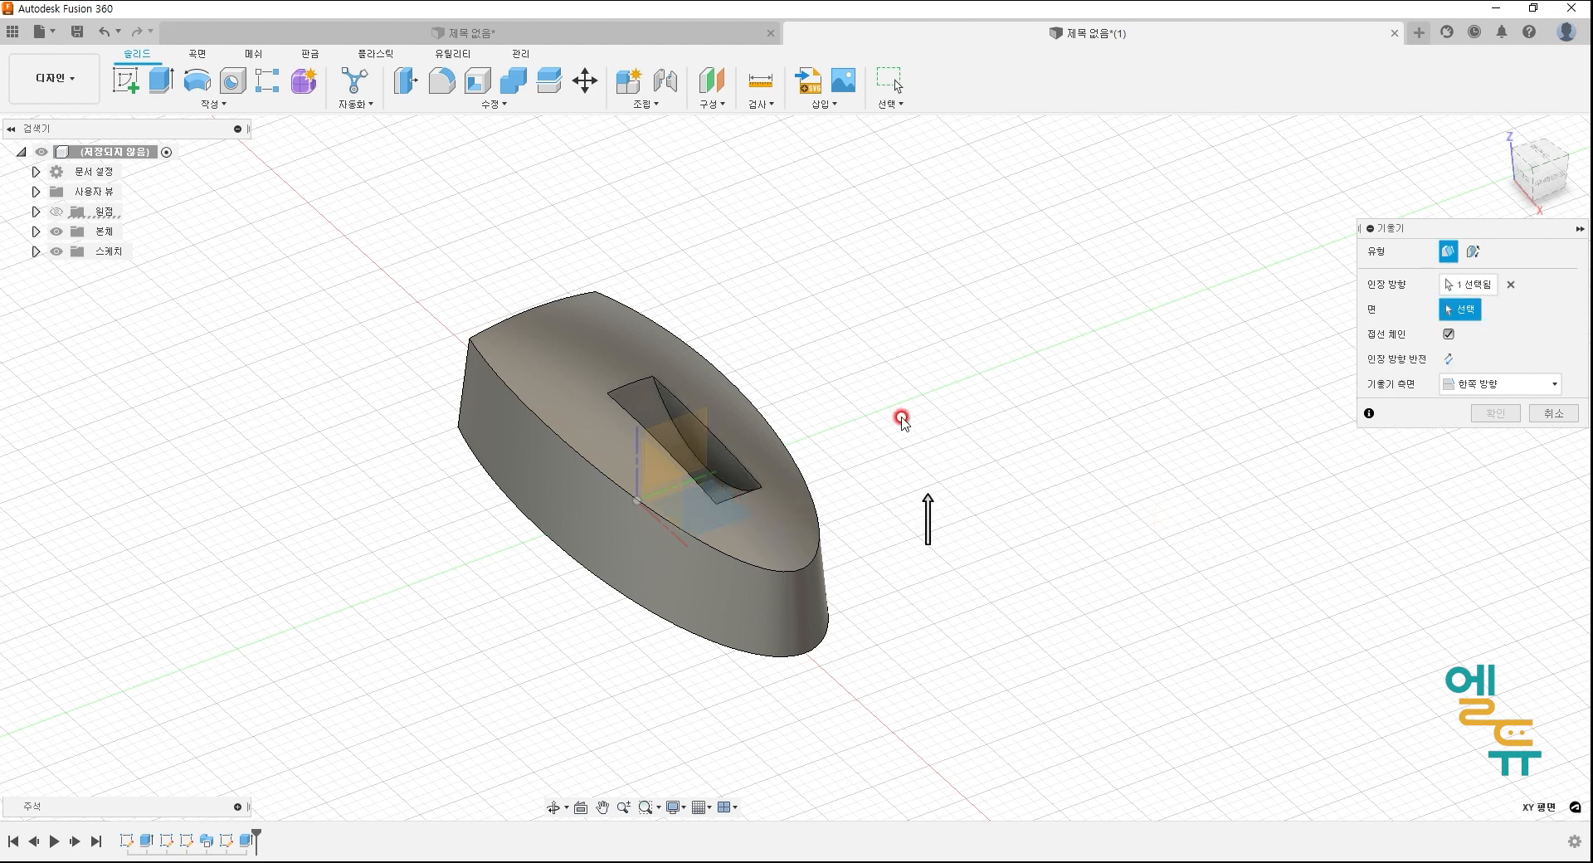
left_click(710, 464)
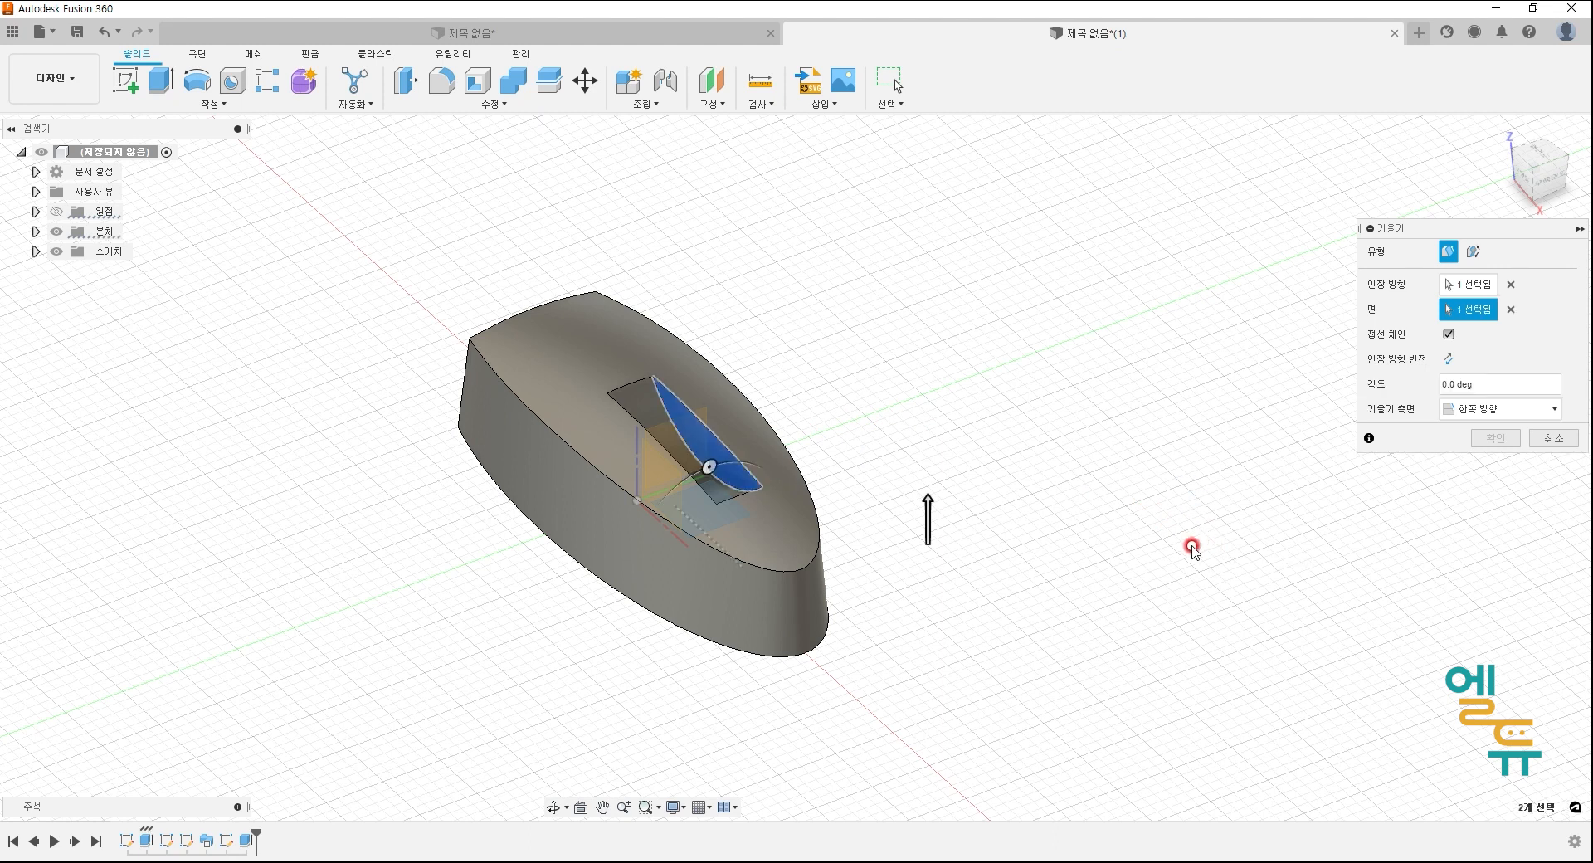
mouse_move(710, 467)
left_mouse_down()
mouse_move(756, 457)
mouse_move(729, 469)
mouse_move(719, 539)
left_mouse_up()
key("ctrl+2")
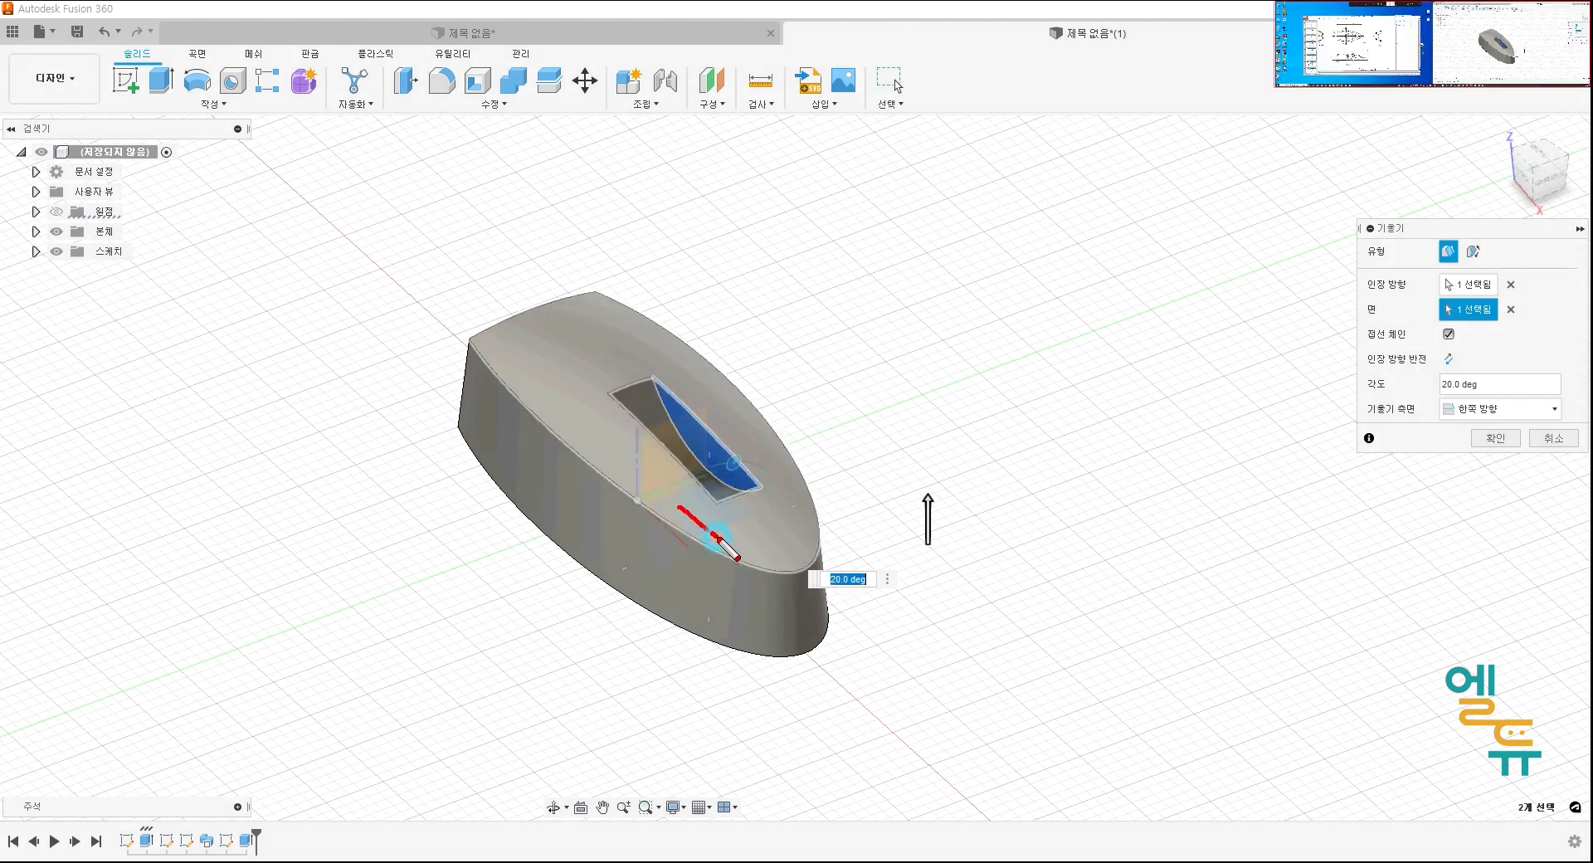
key("Escape")
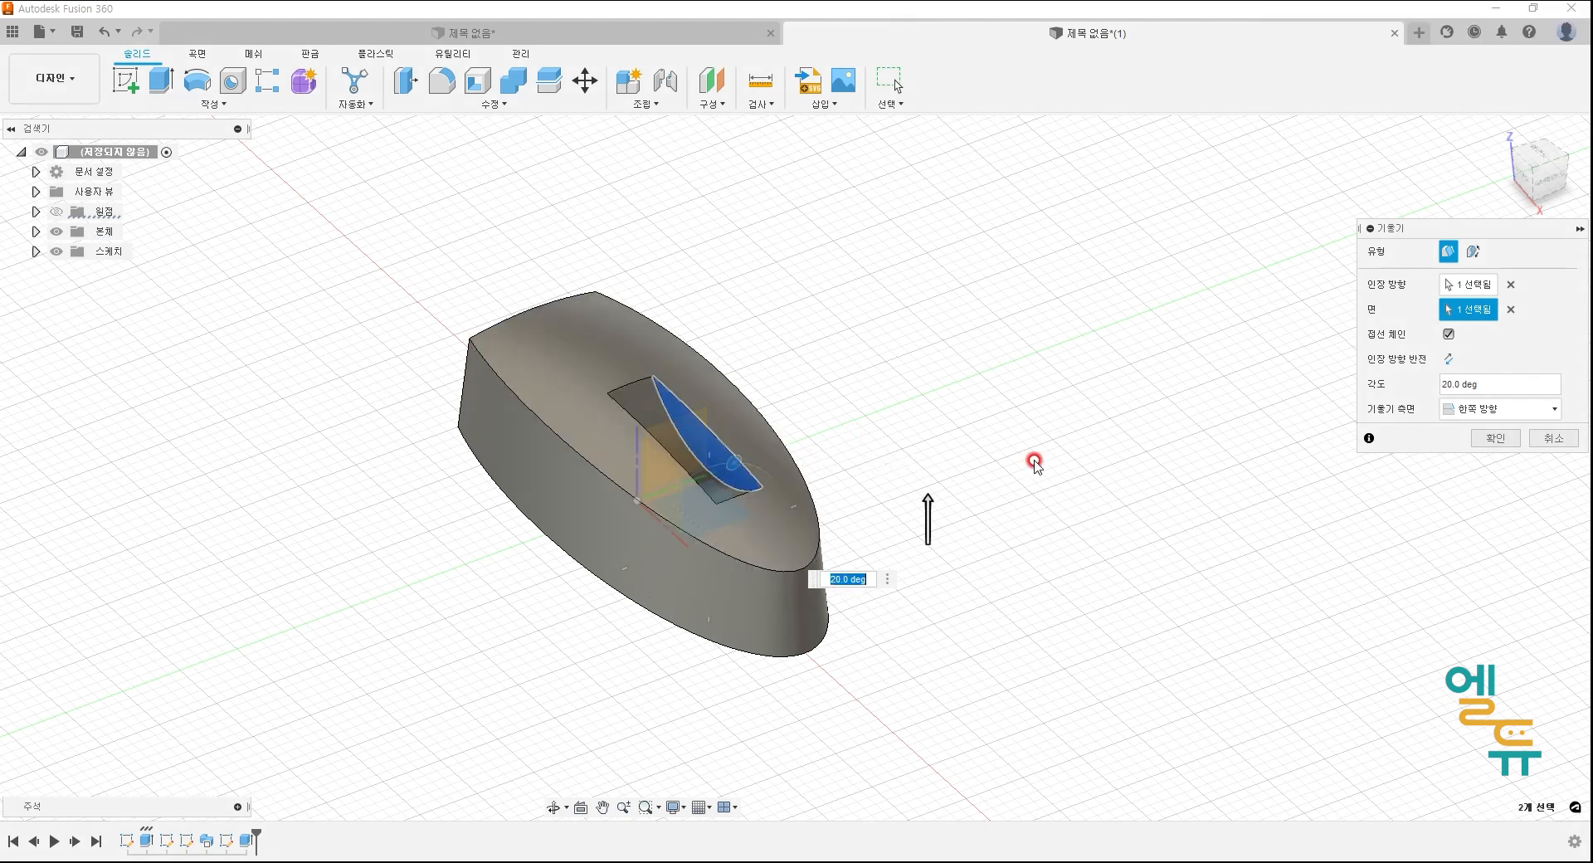
left_click(1552, 440)
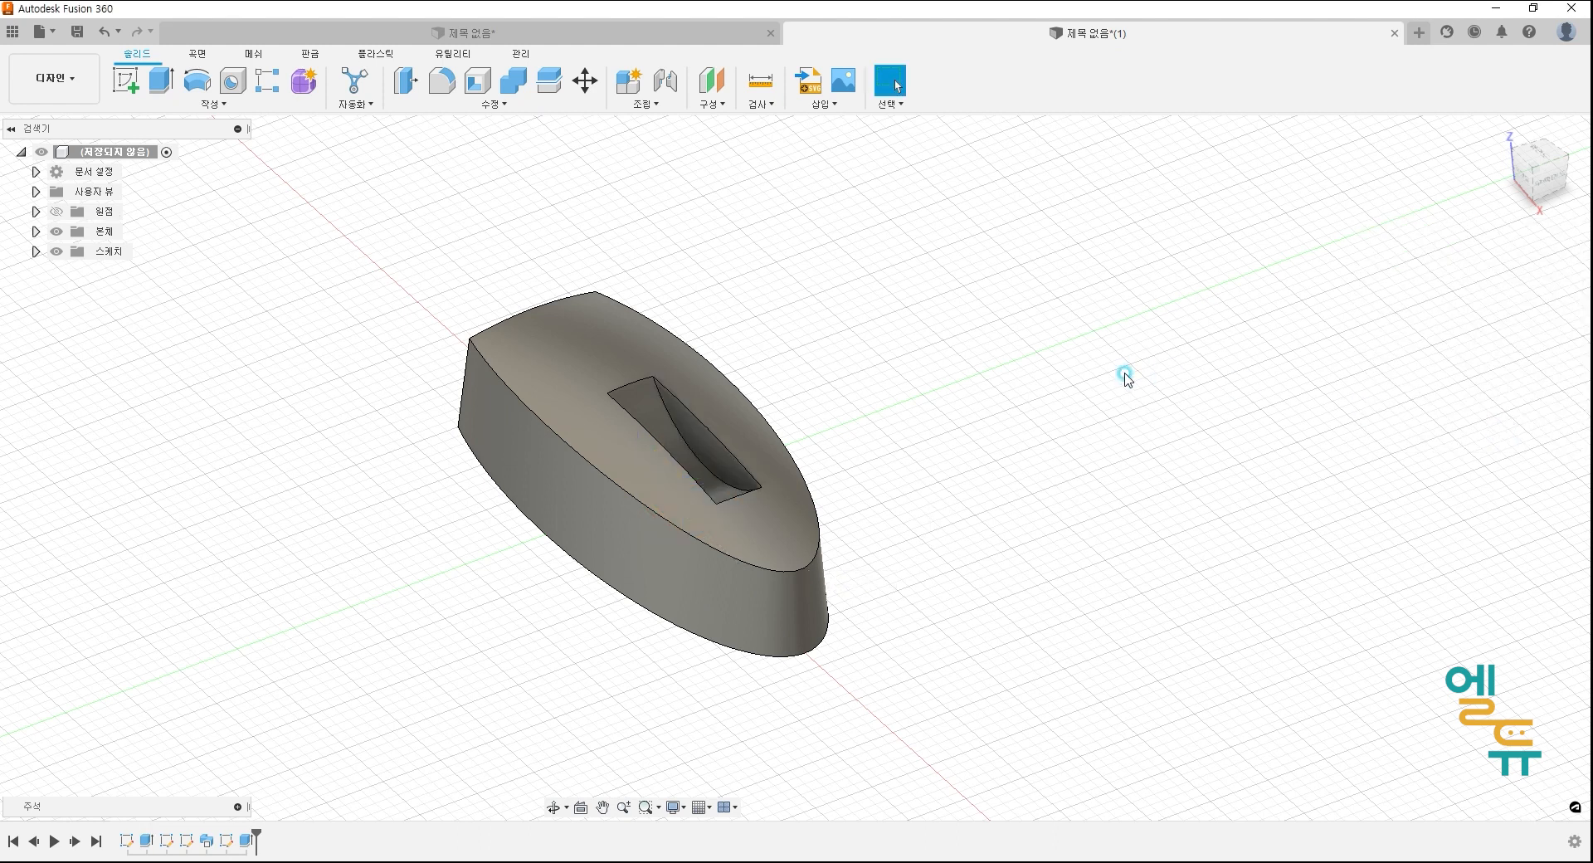
- Draft one side wall of the recess by 20 degrees with a parting-line draft, using the XY plane as pull direction and the wall's floor arc as parting tool
left_click(425, 108)
left_click(413, 196)
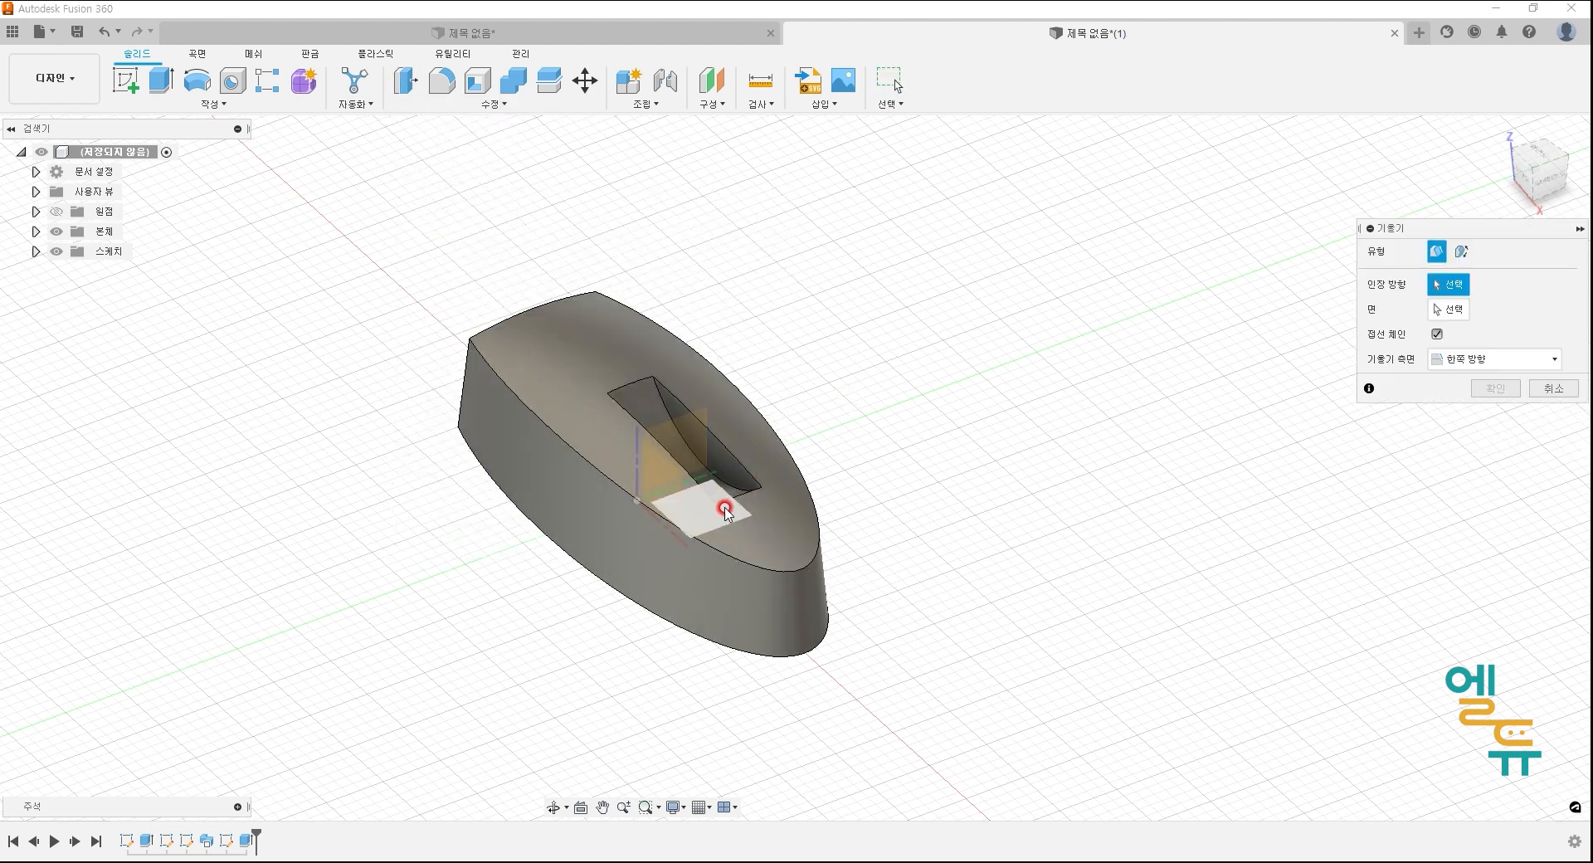
left_click(726, 510)
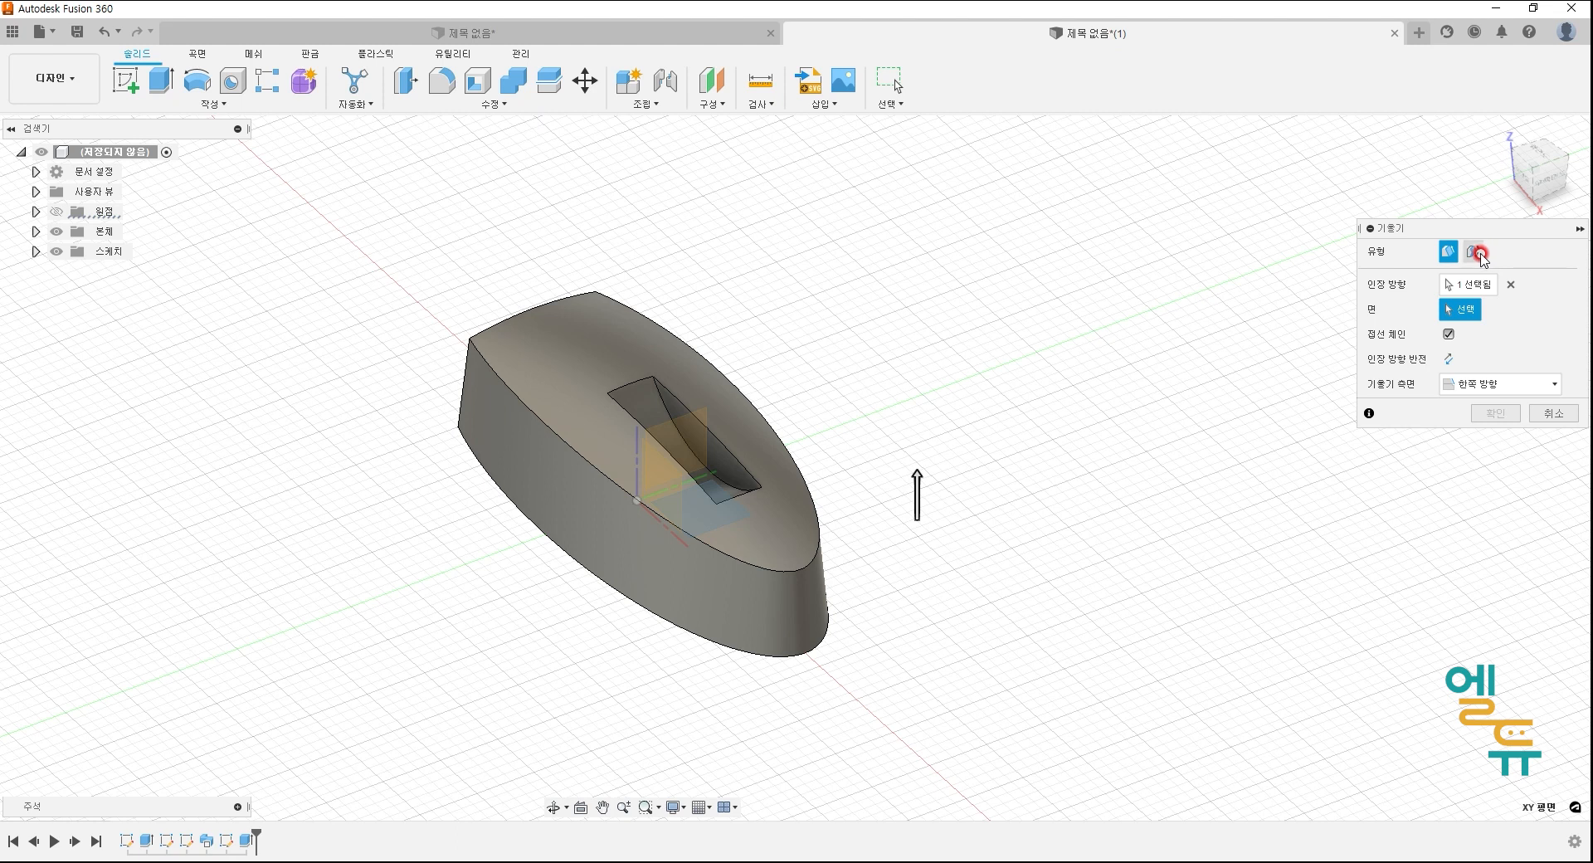
left_click(1477, 252)
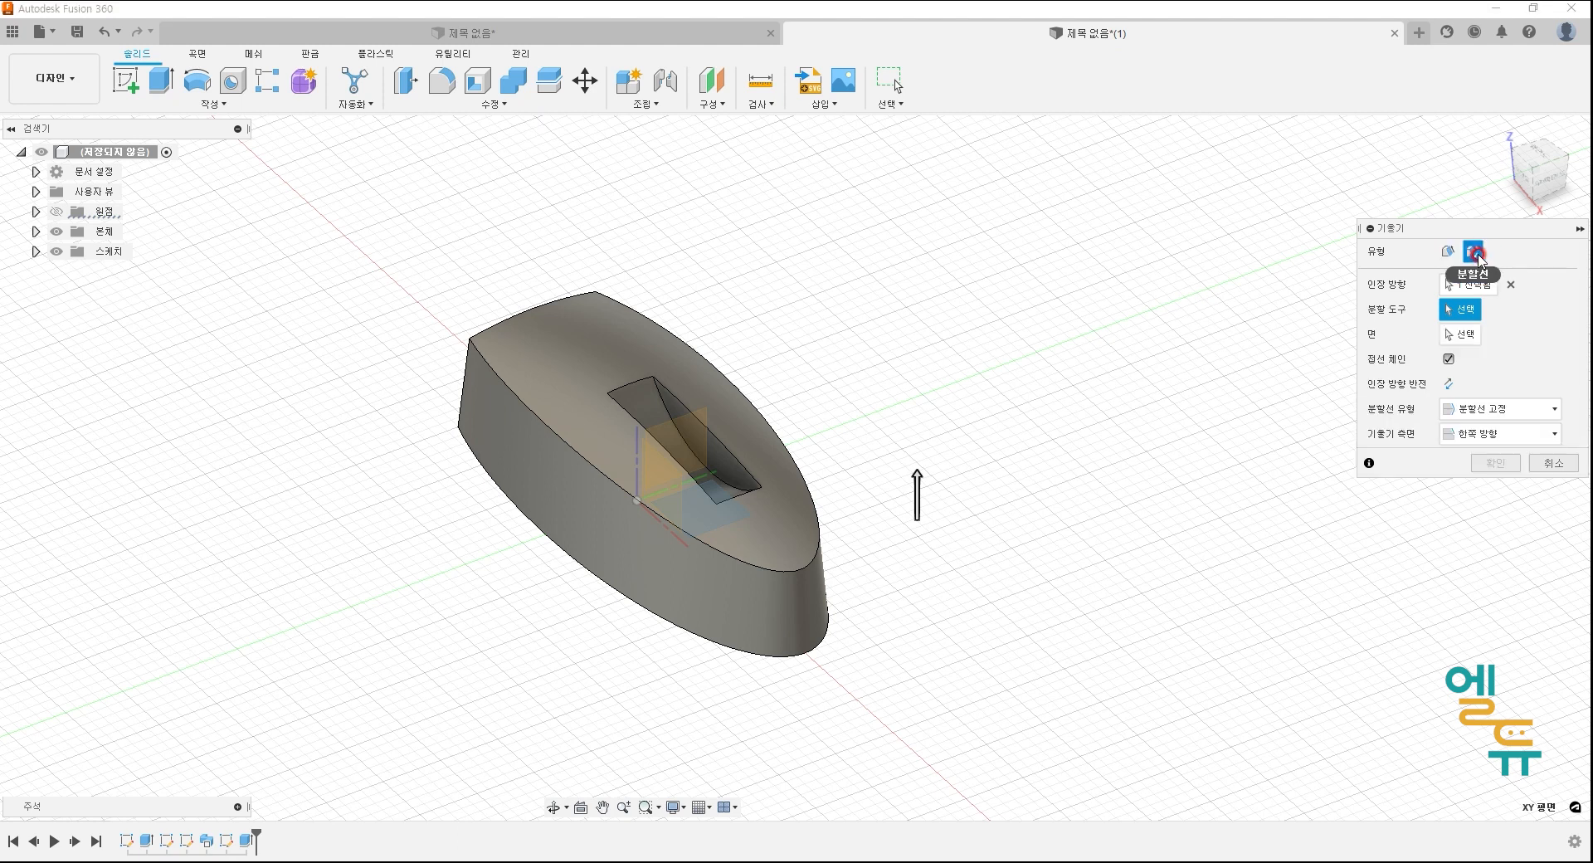
left_click(673, 417)
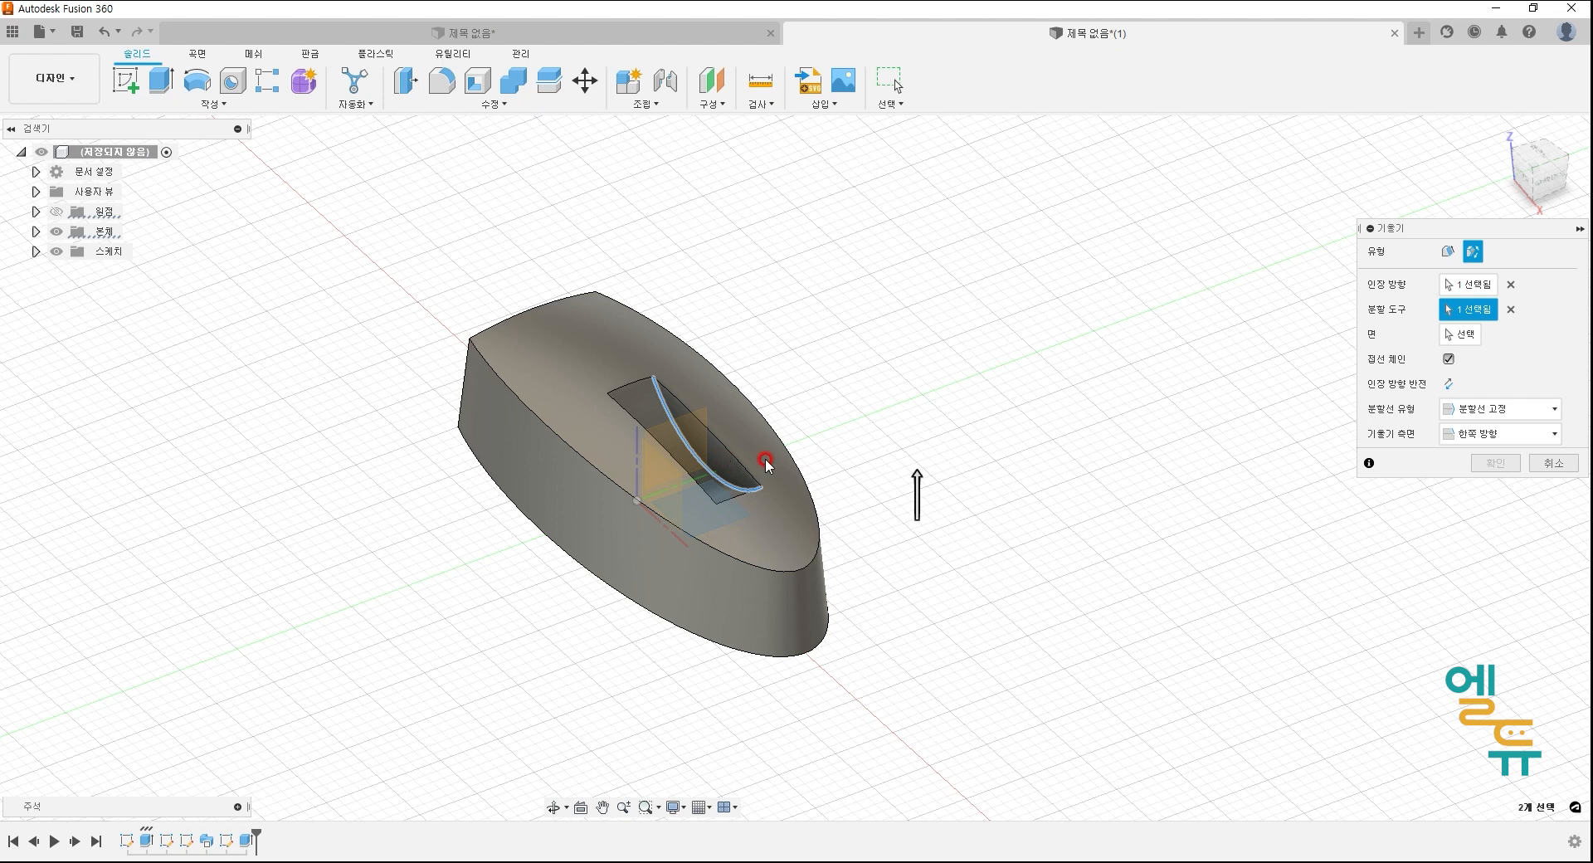
left_click(721, 452)
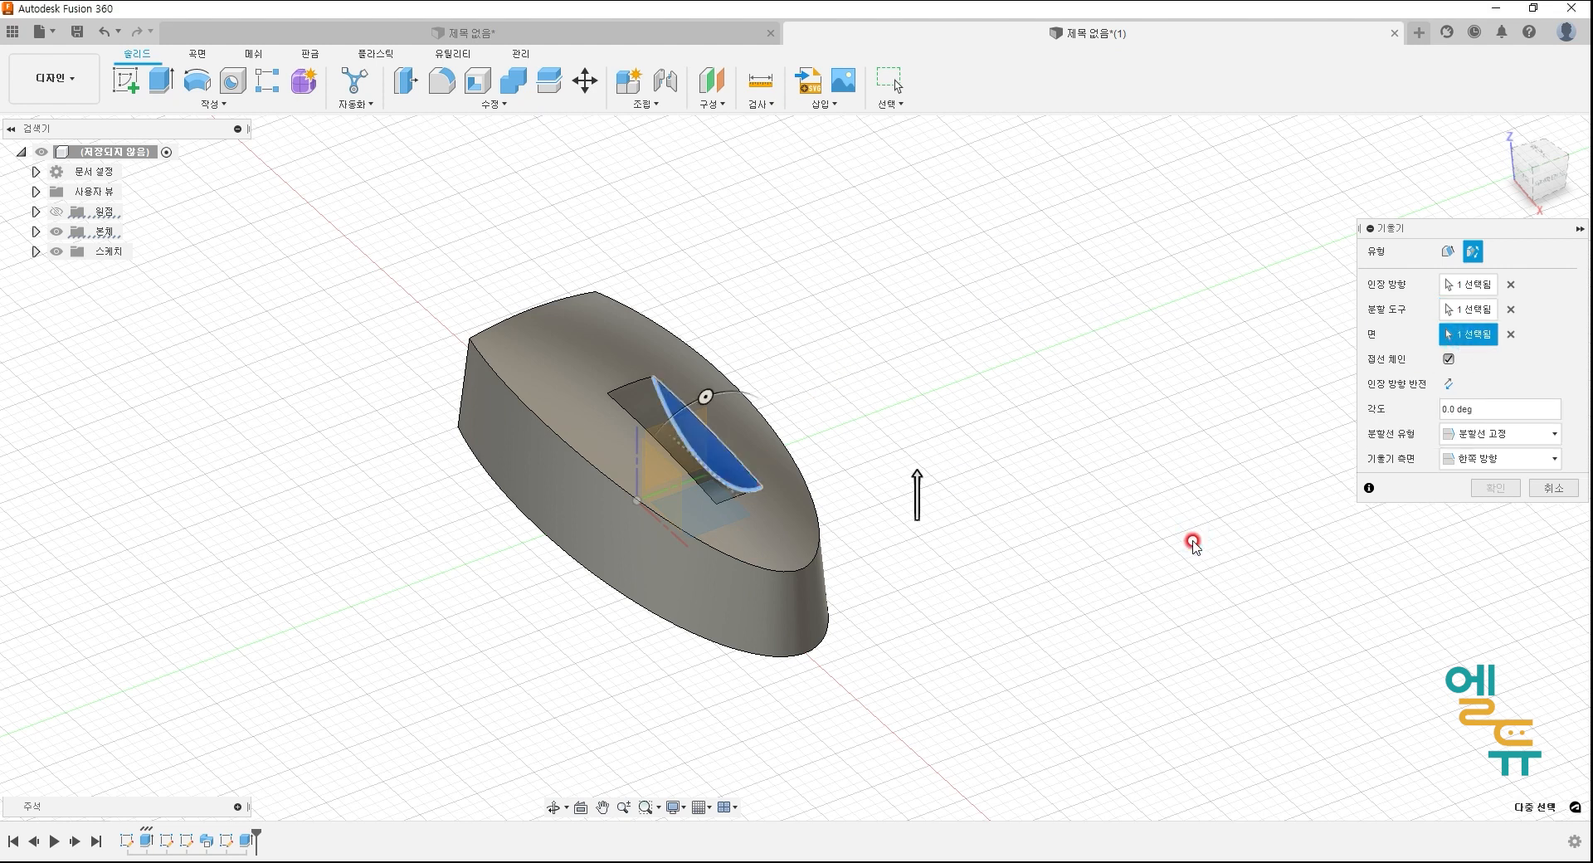
left_click_drag(705, 390, 714, 394)
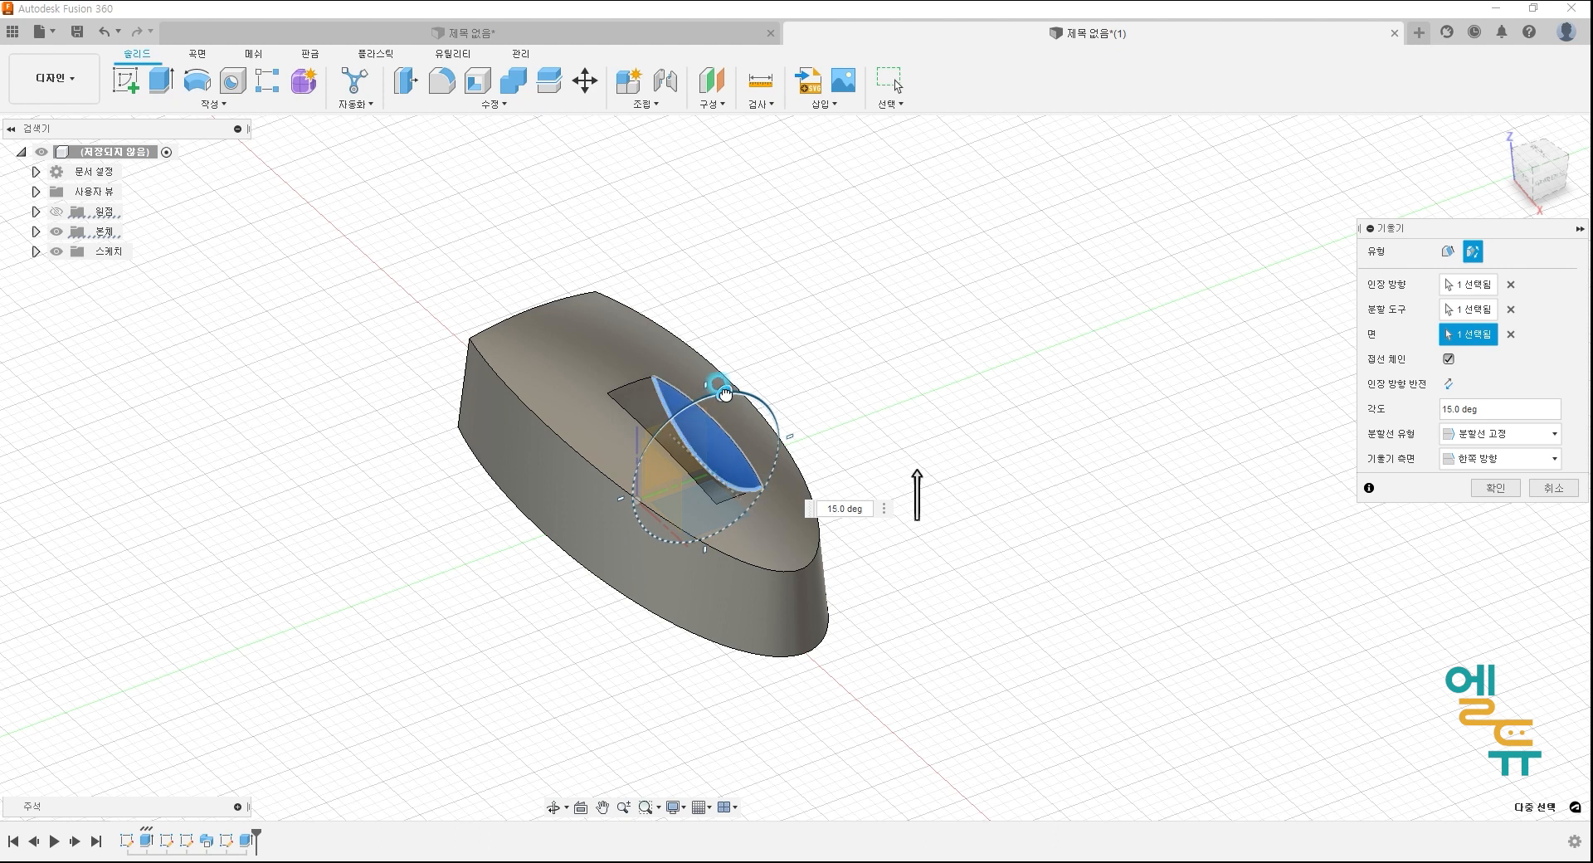
mouse_move(718, 394)
left_mouse_down()
mouse_move(706, 400)
mouse_move(732, 394)
left_mouse_up()
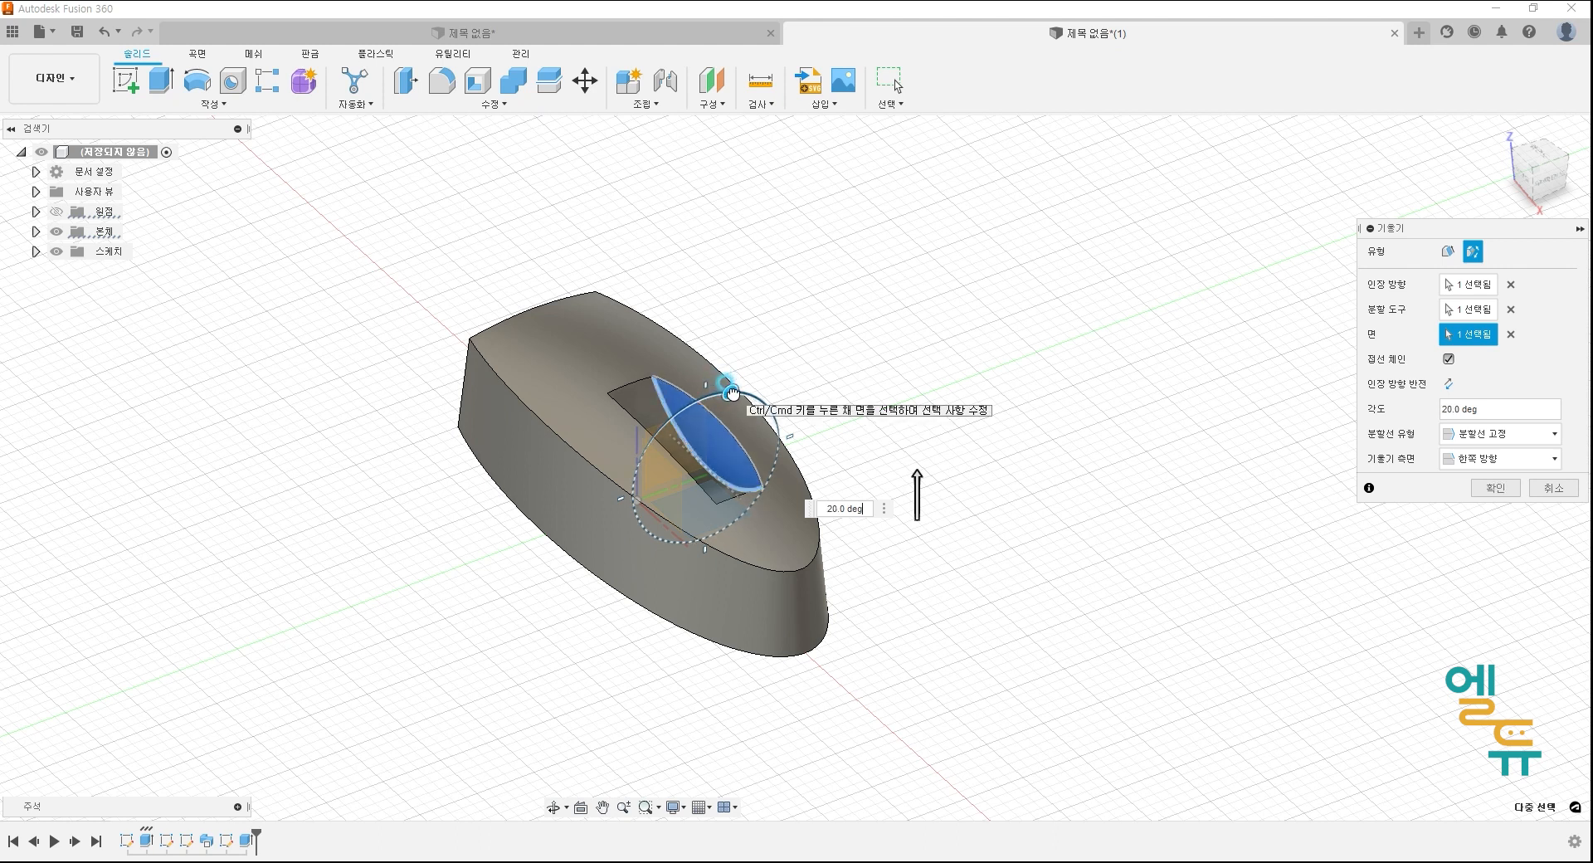
left_click(834, 508)
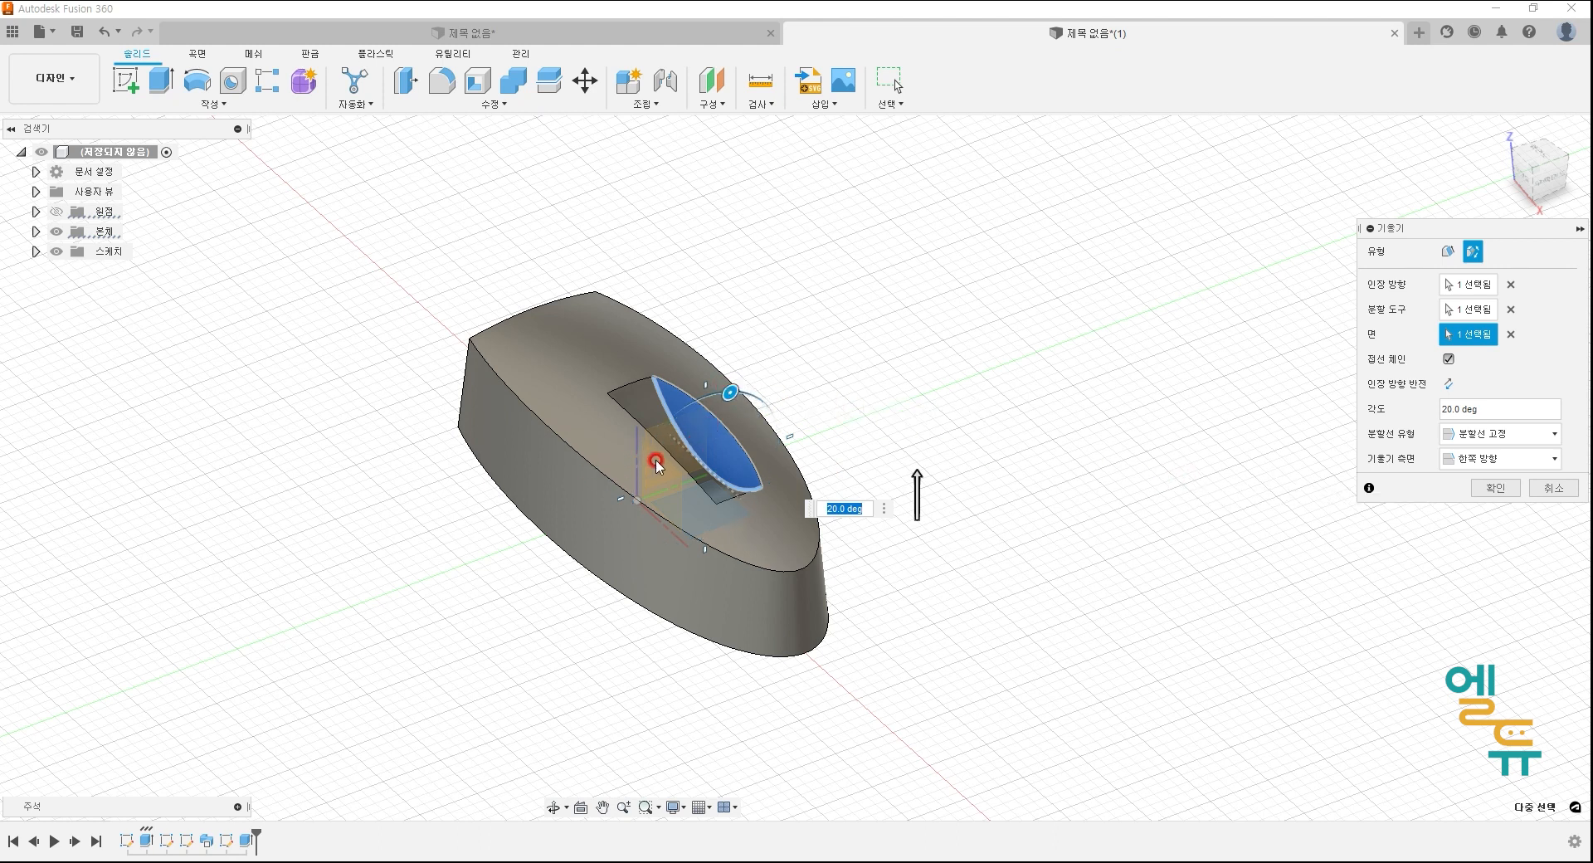
key("ctrl+2")
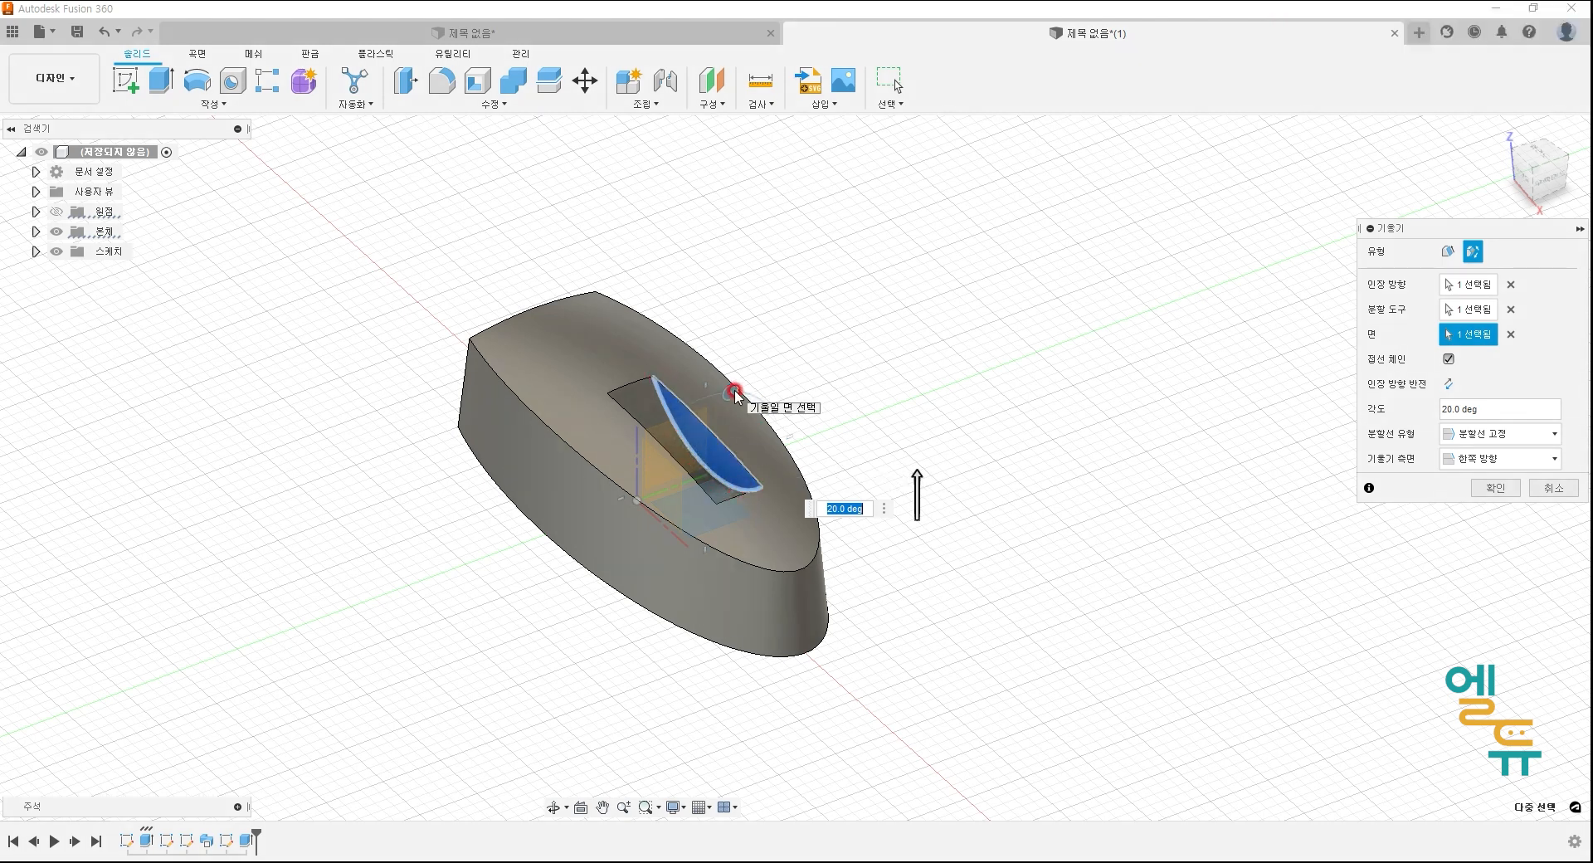
left_click(1500, 488)
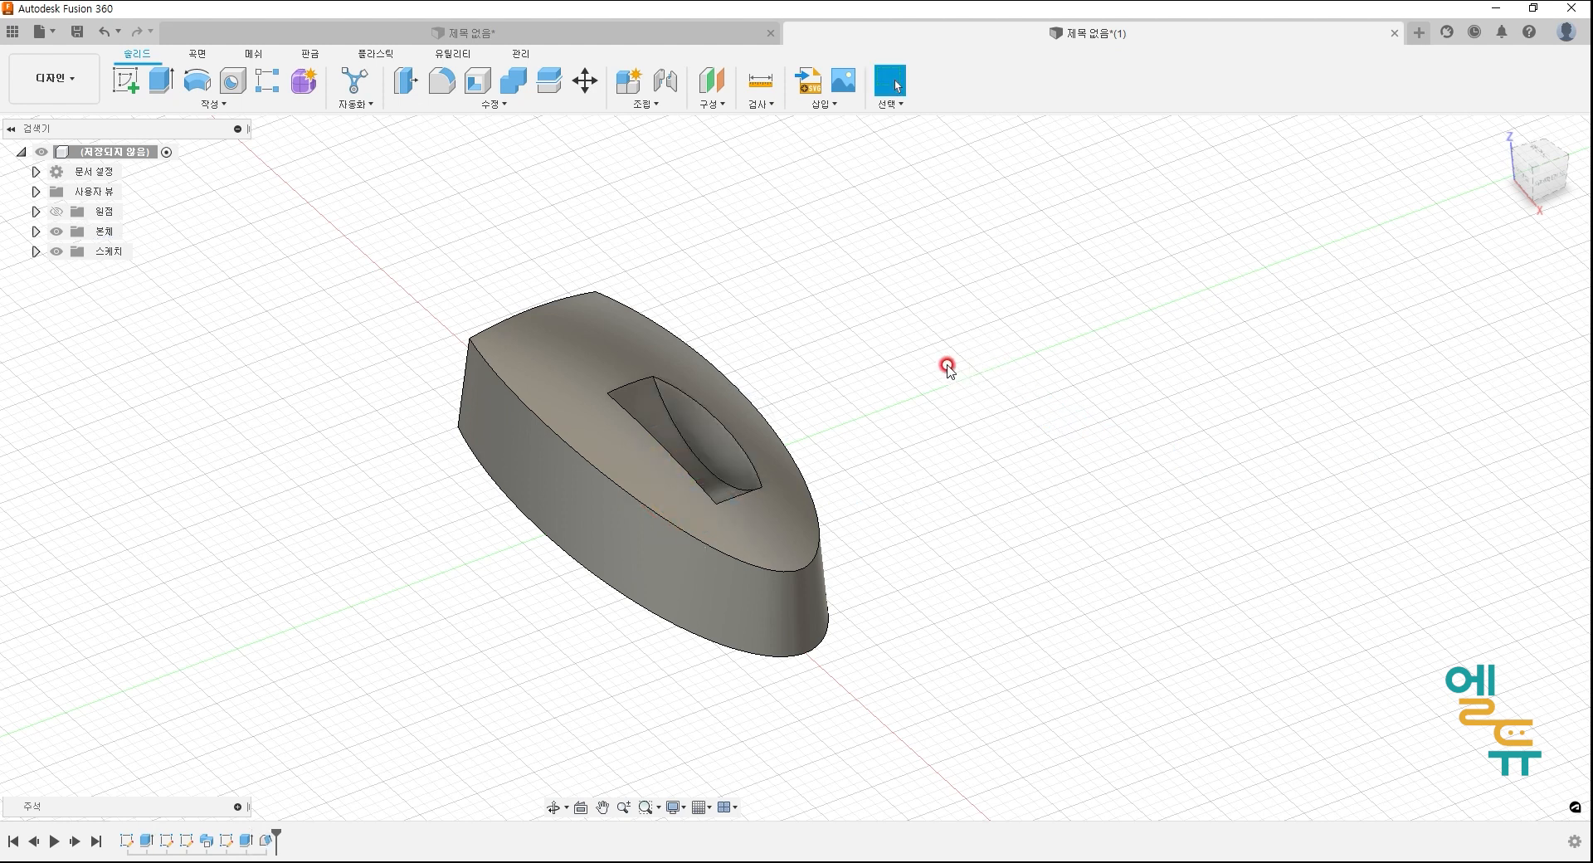
- Draft the recess's opposite side wall by 20 degrees the same way, with the XY plane as pull direction and its floor arc as parting line
left_click(490, 103)
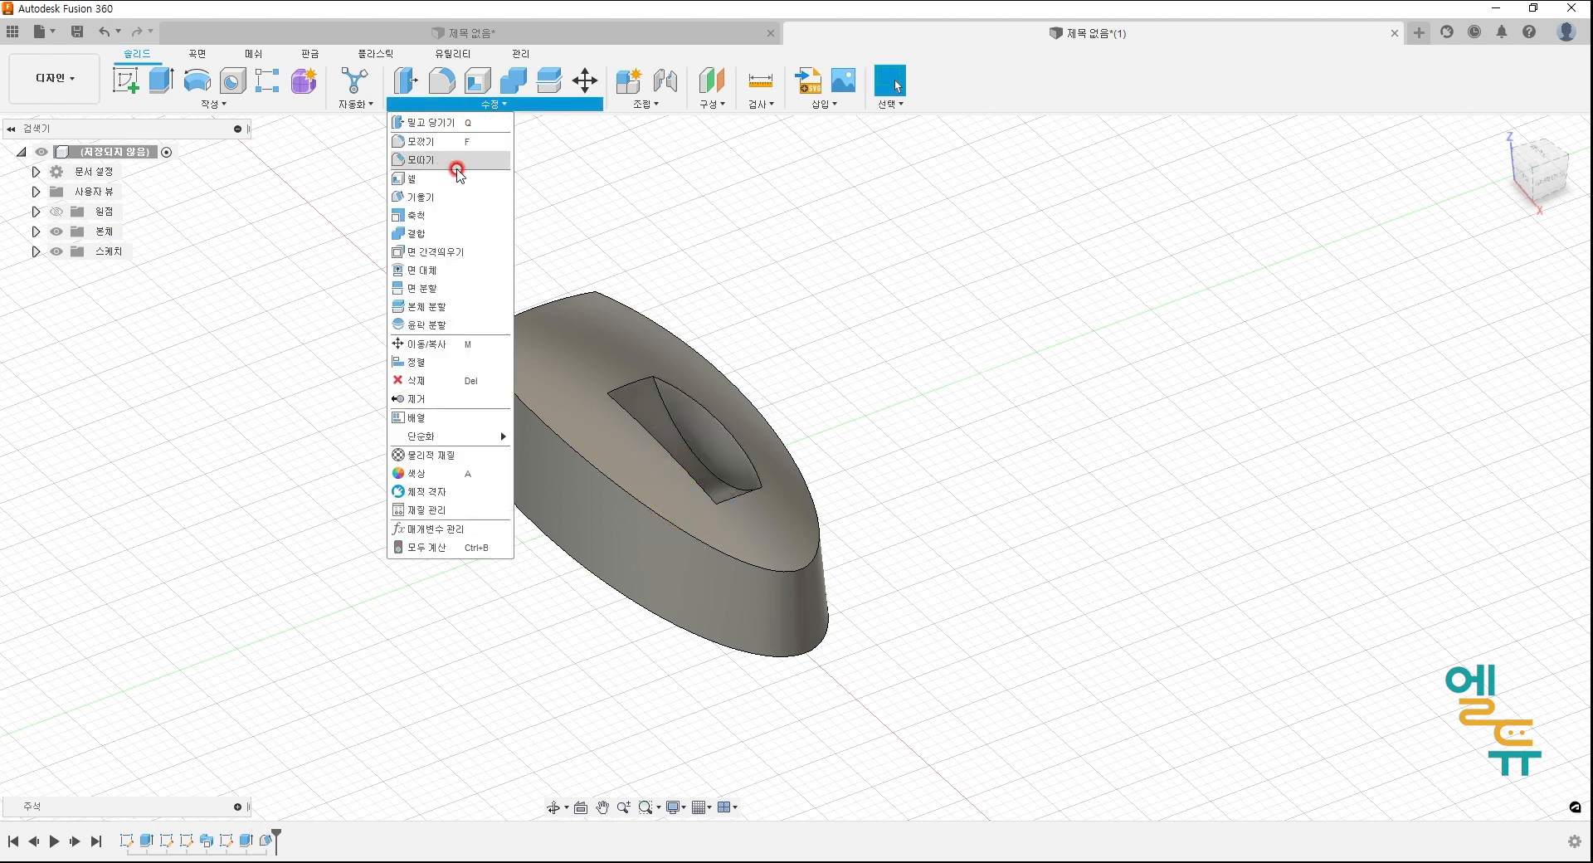
left_click(453, 198)
middle_click_drag(864, 346, 855, 409, "shift")
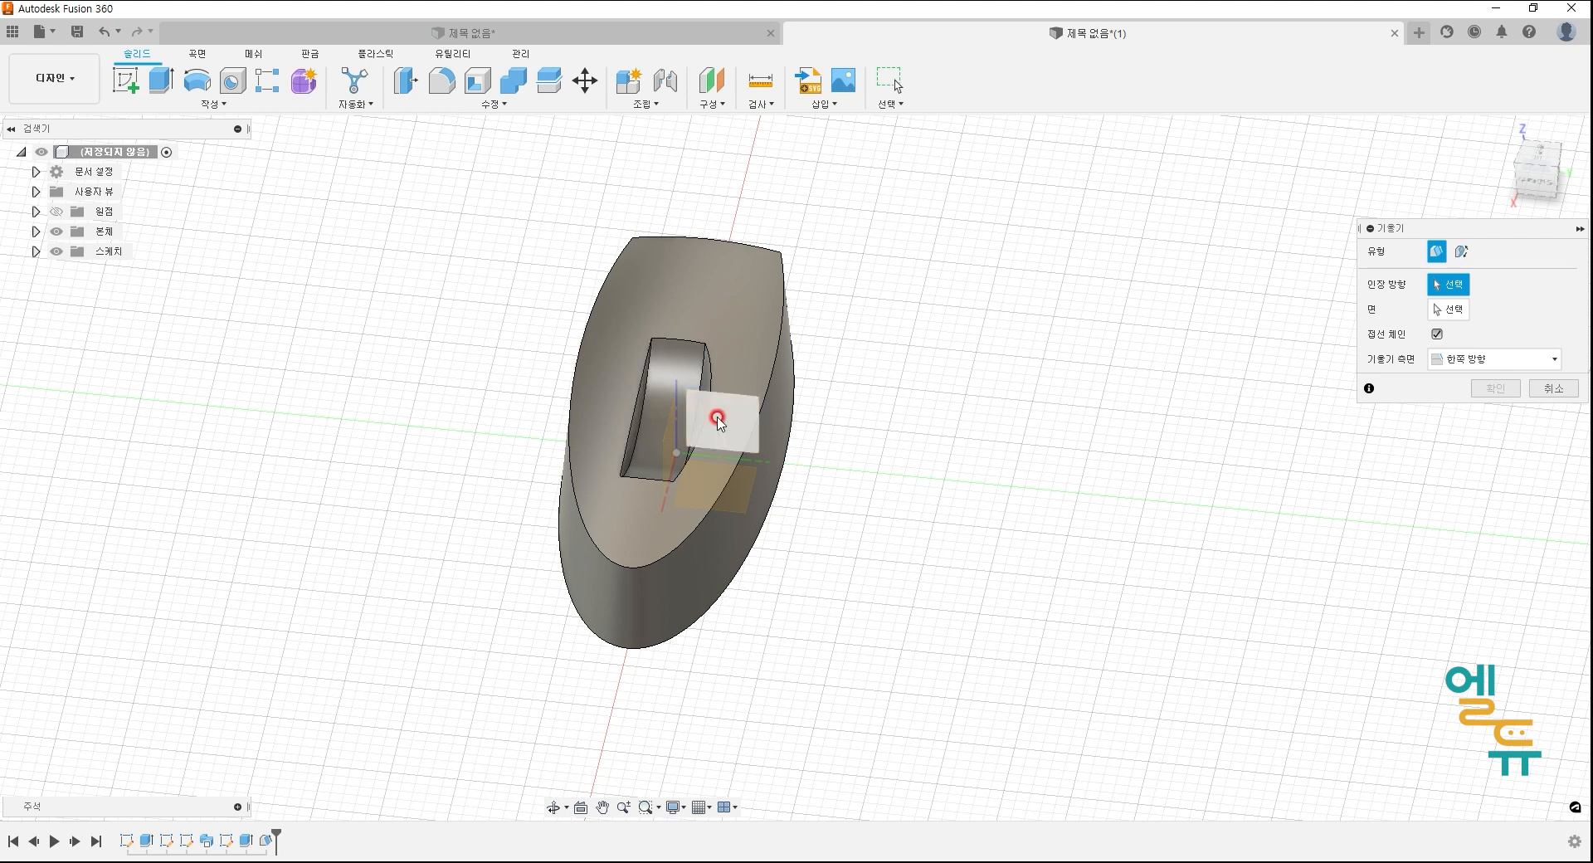
left_click(746, 484)
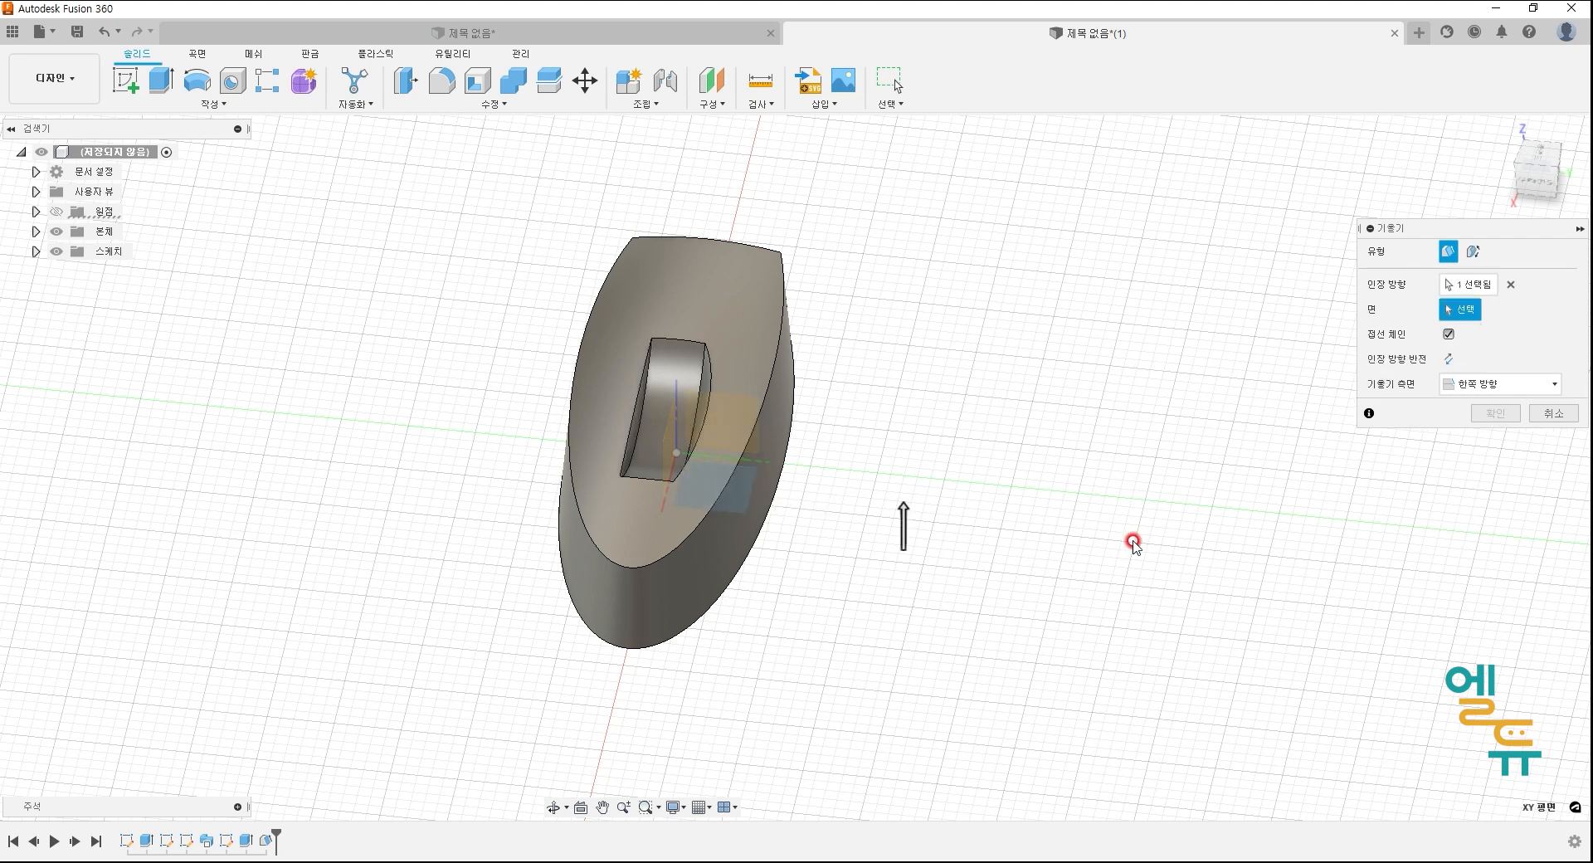
middle_click_drag(1080, 537, 1061, 503, "shift")
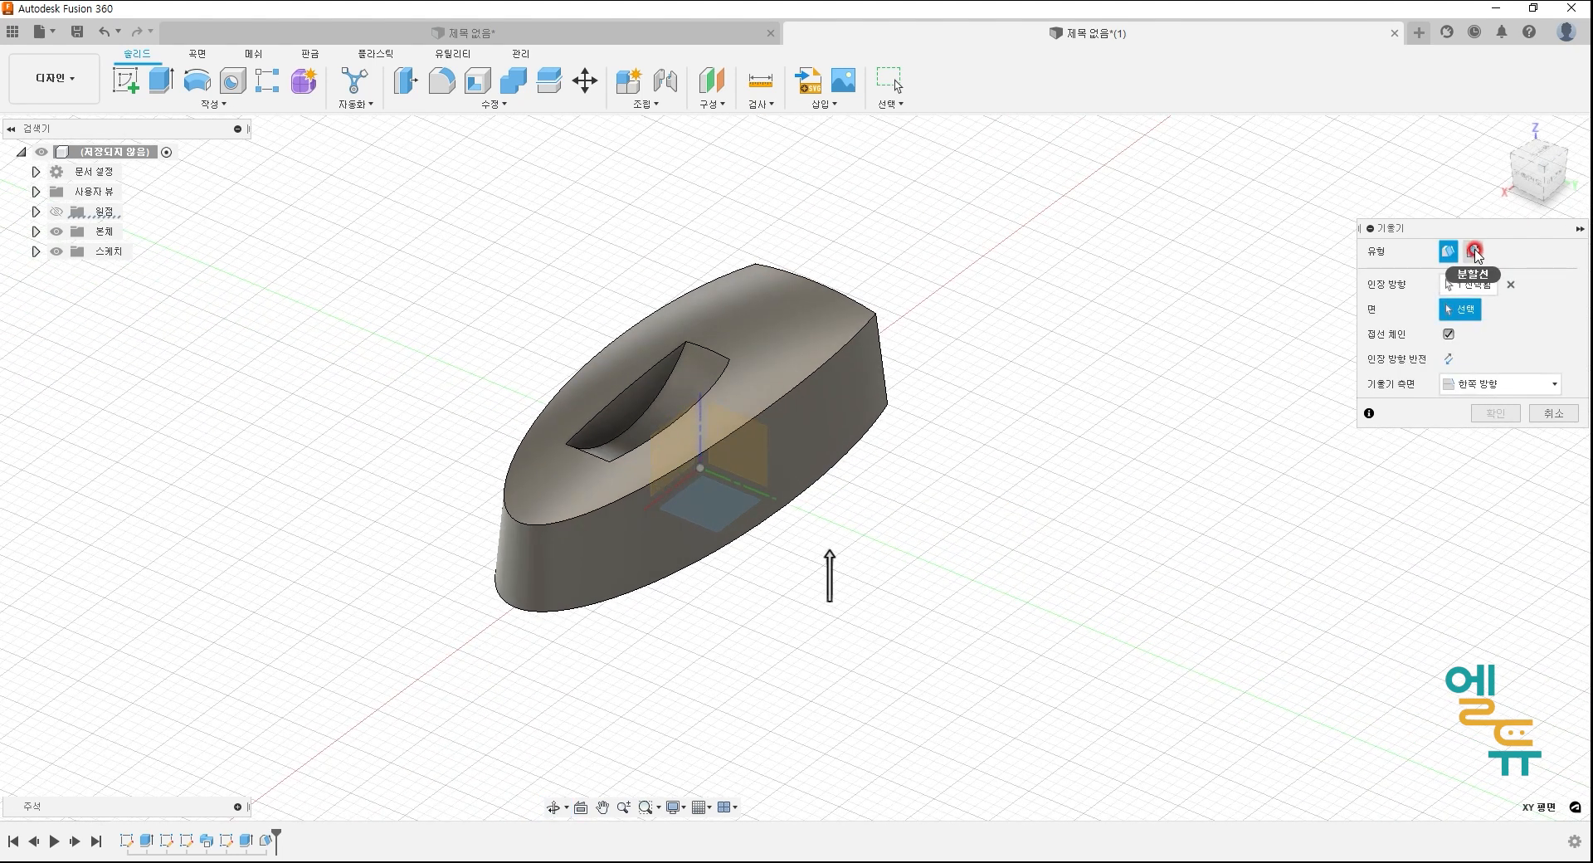
left_click(1476, 253)
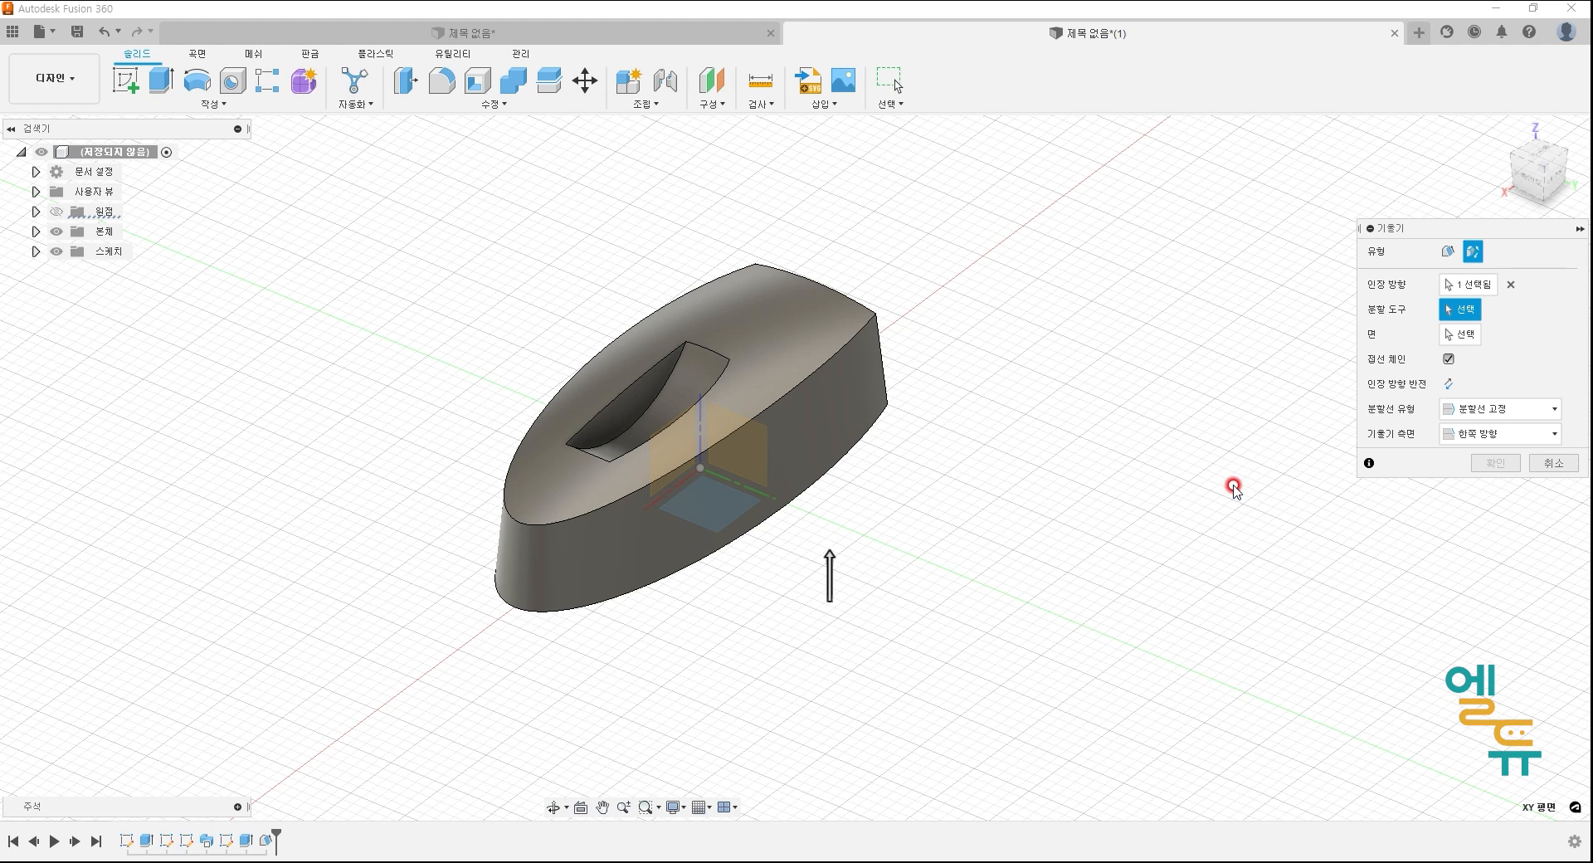
left_click(635, 425)
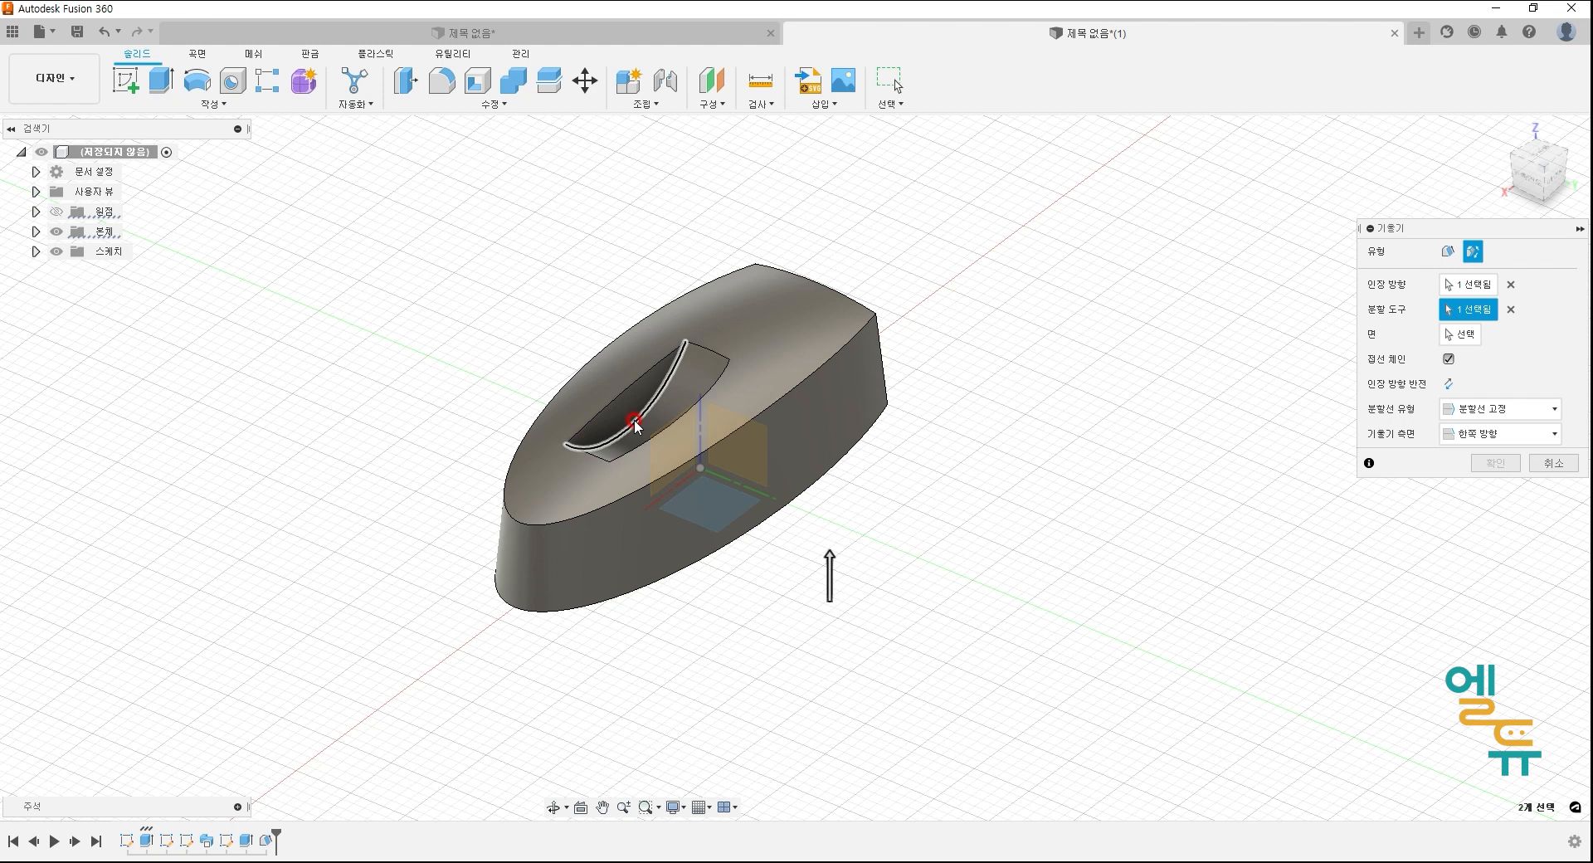
left_click(1464, 333)
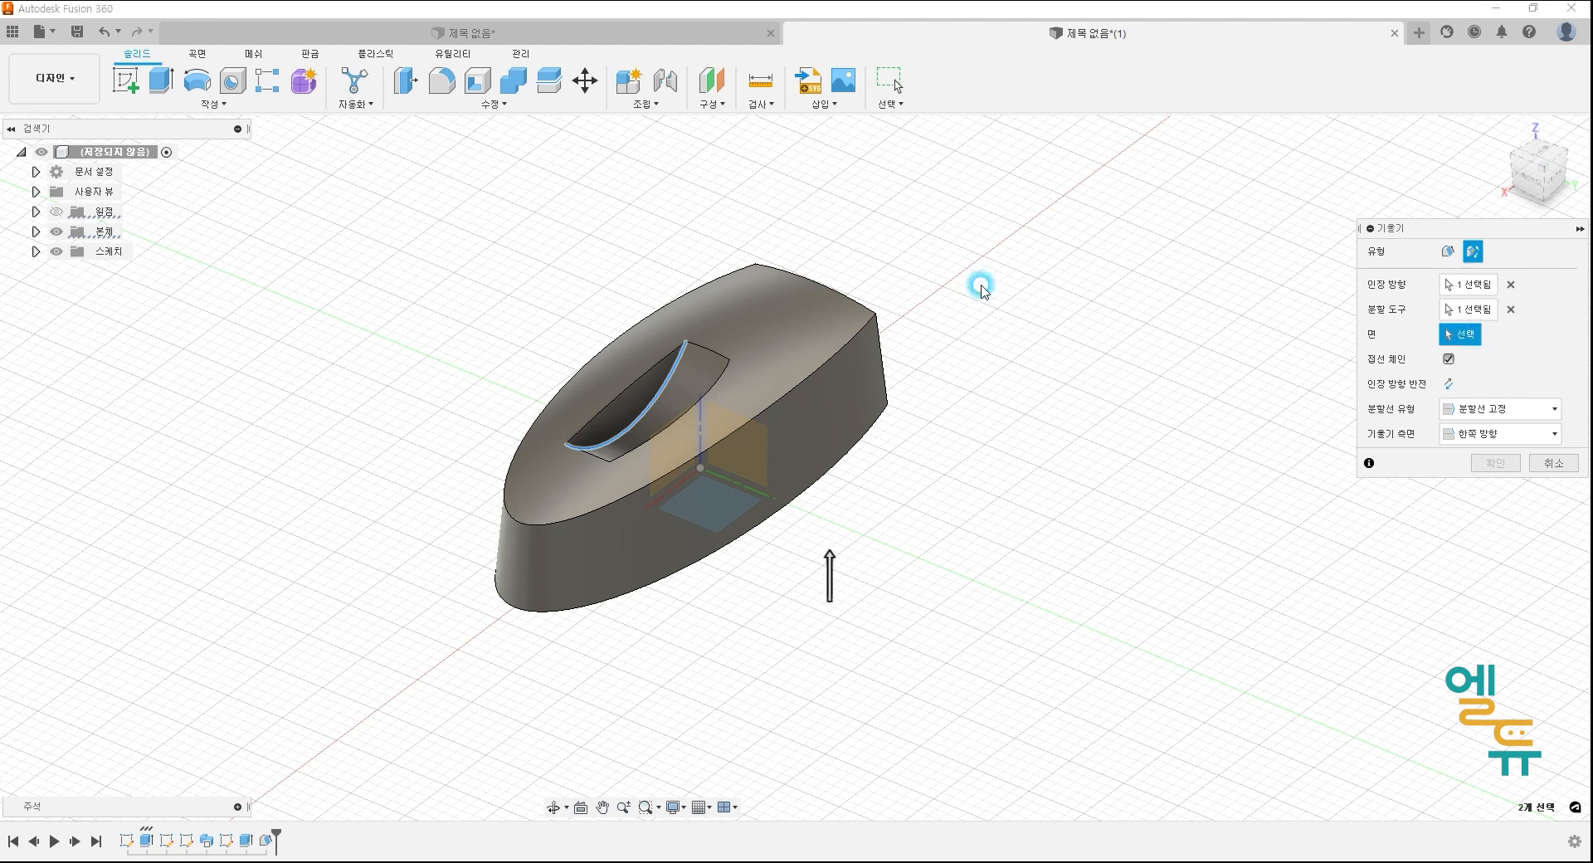
left_click(638, 380)
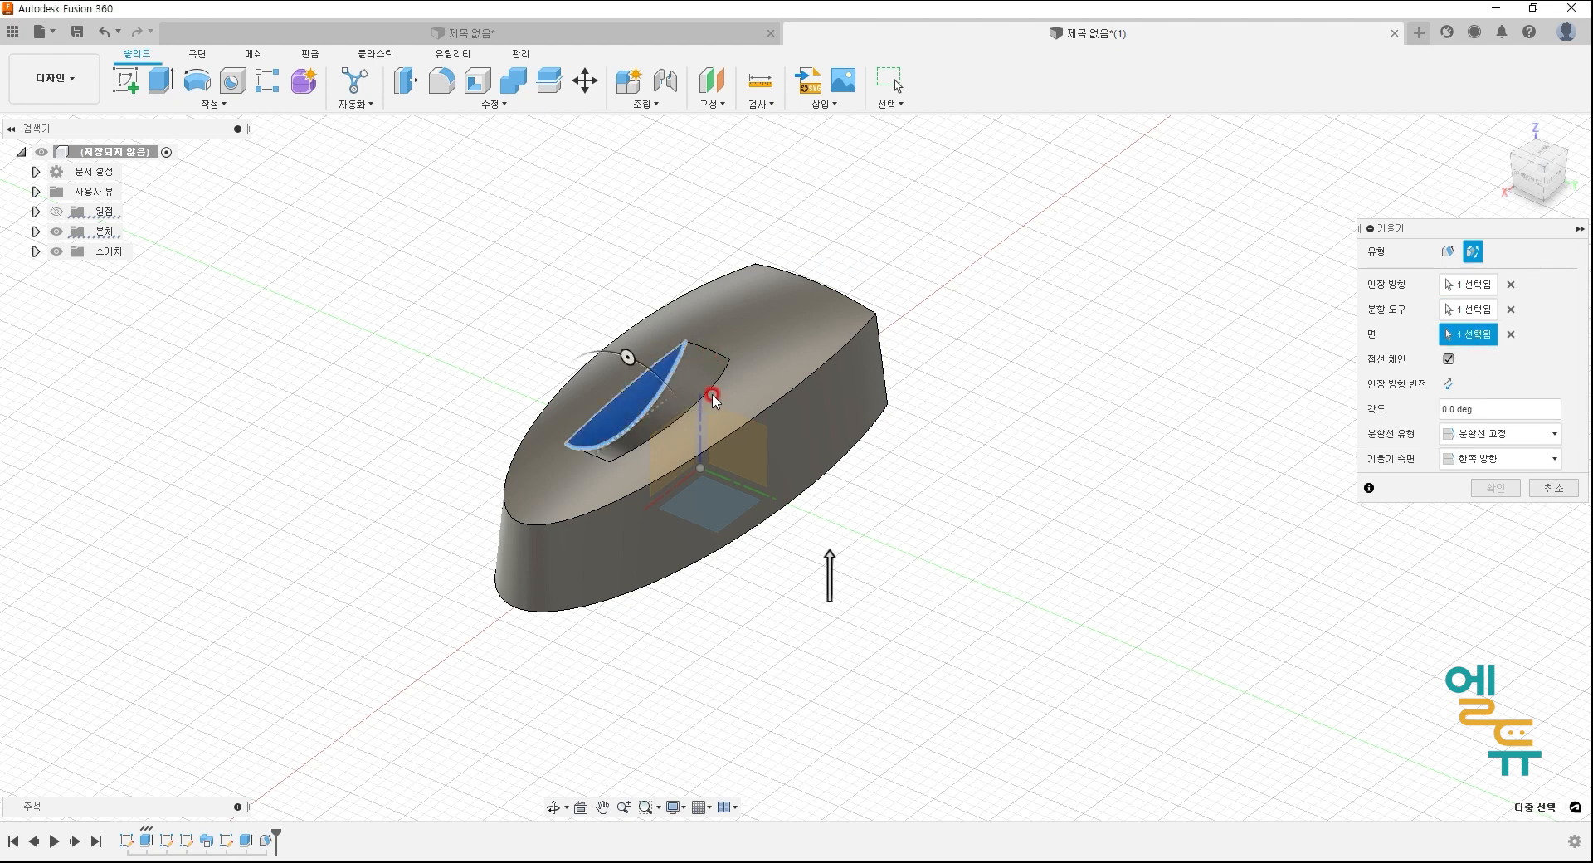
left_click_drag(620, 359, 603, 354)
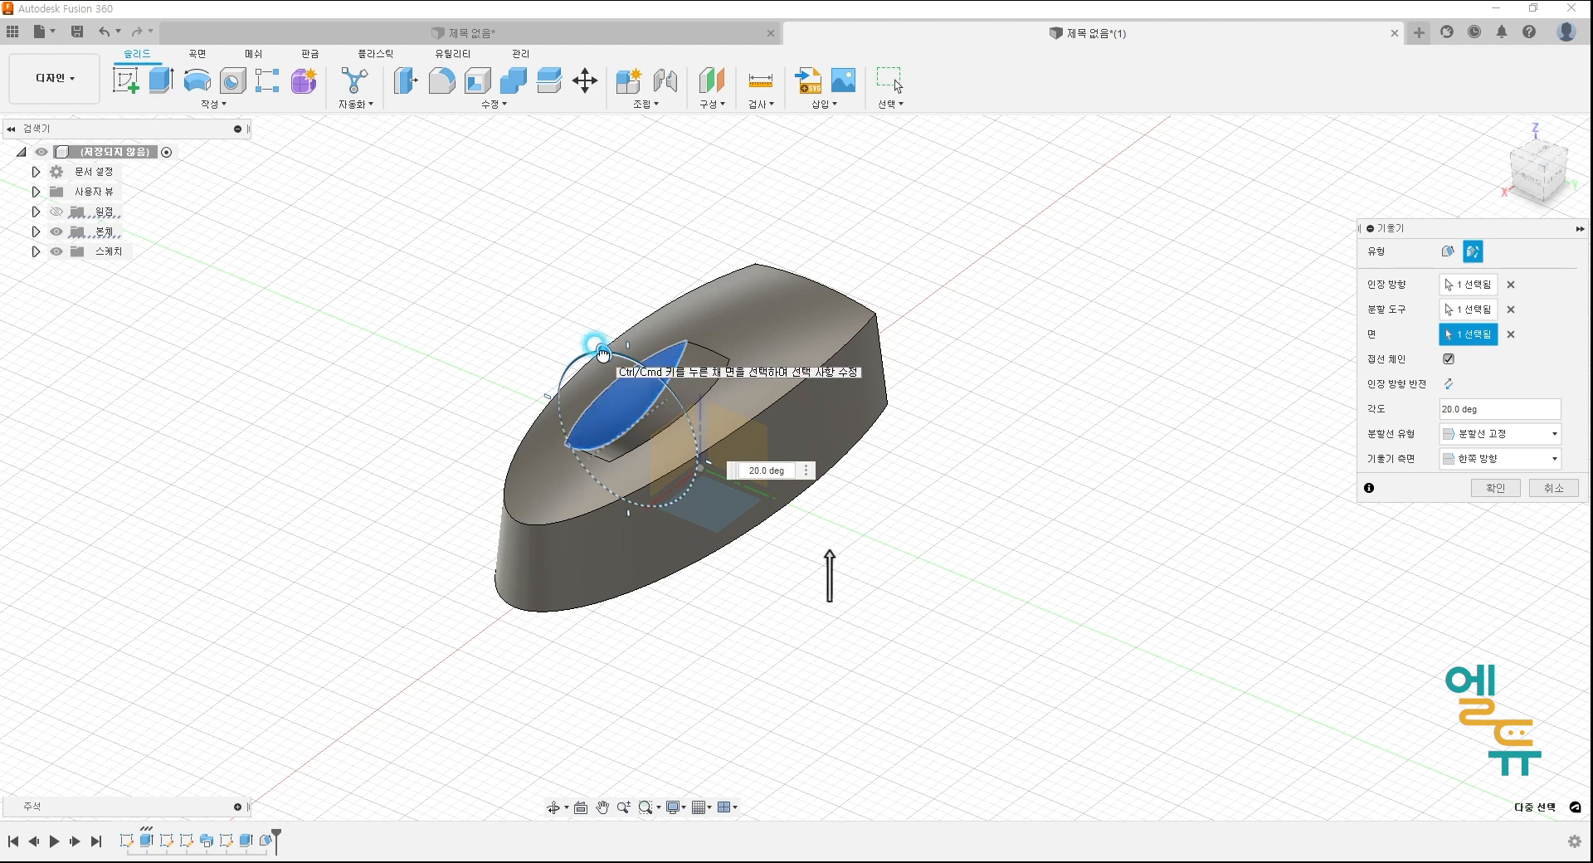
left_click(728, 471)
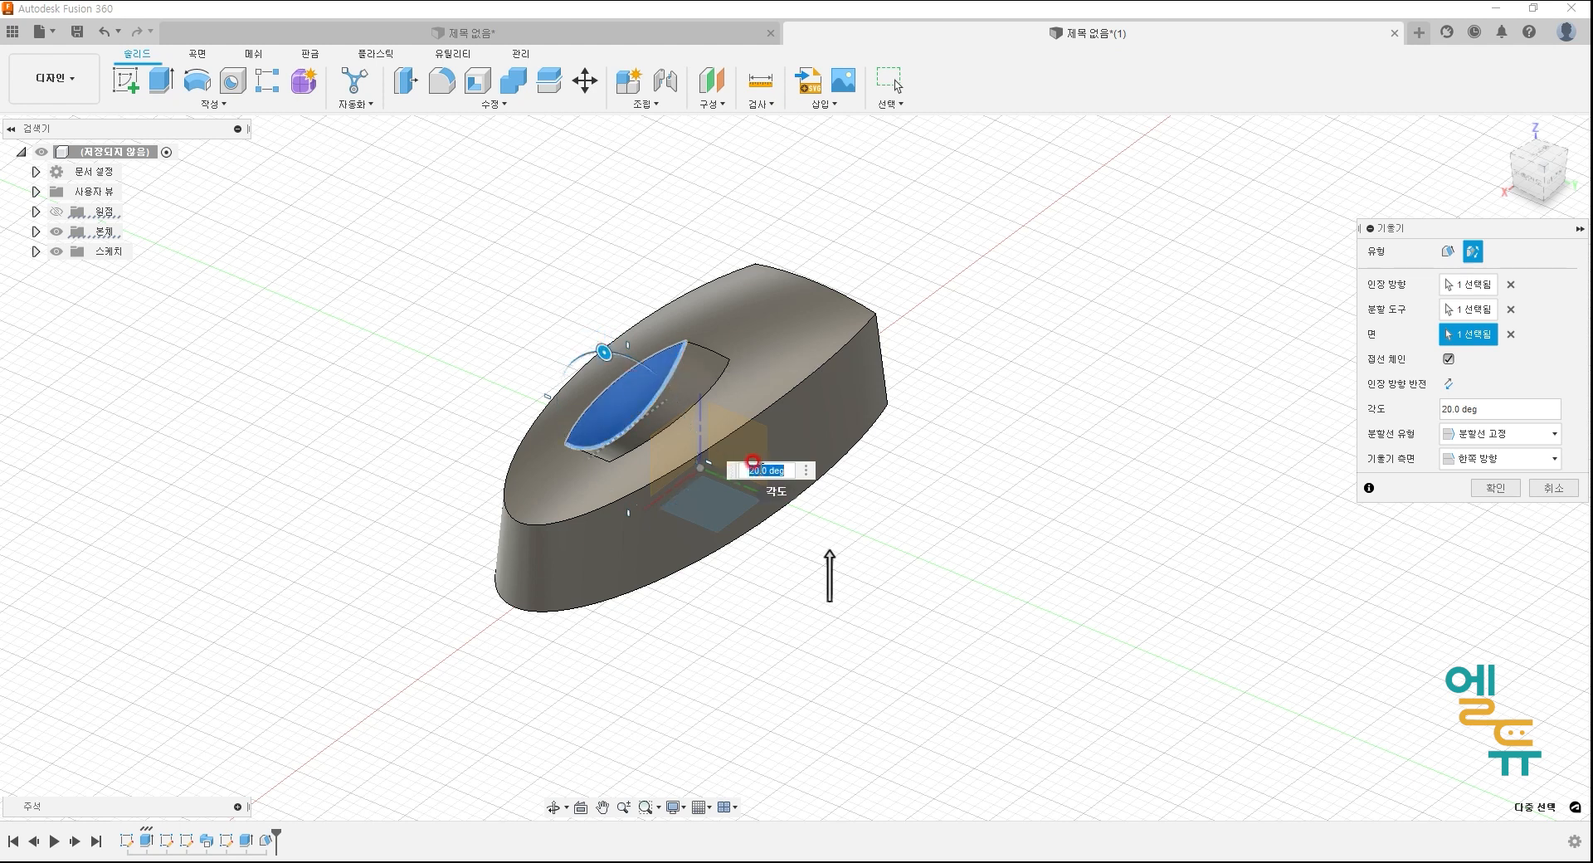
left_click(1492, 497)
- Start a fillet and round the two upright corner edges at the body's flat end with a 3 mm radius
middle_click_drag(907, 584, 989, 596, "shift")
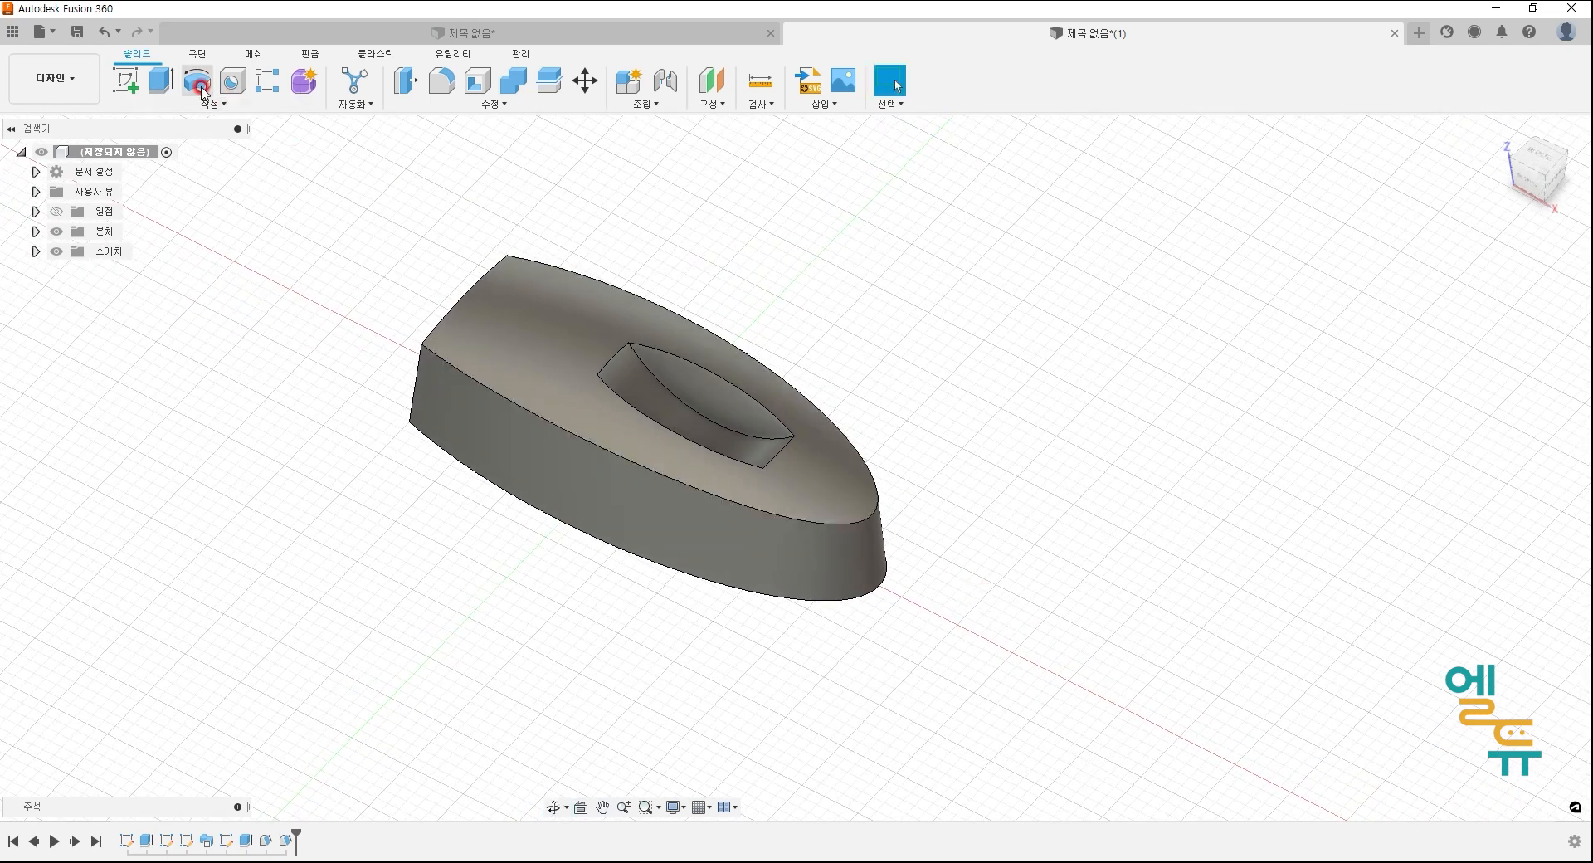
left_click(444, 82)
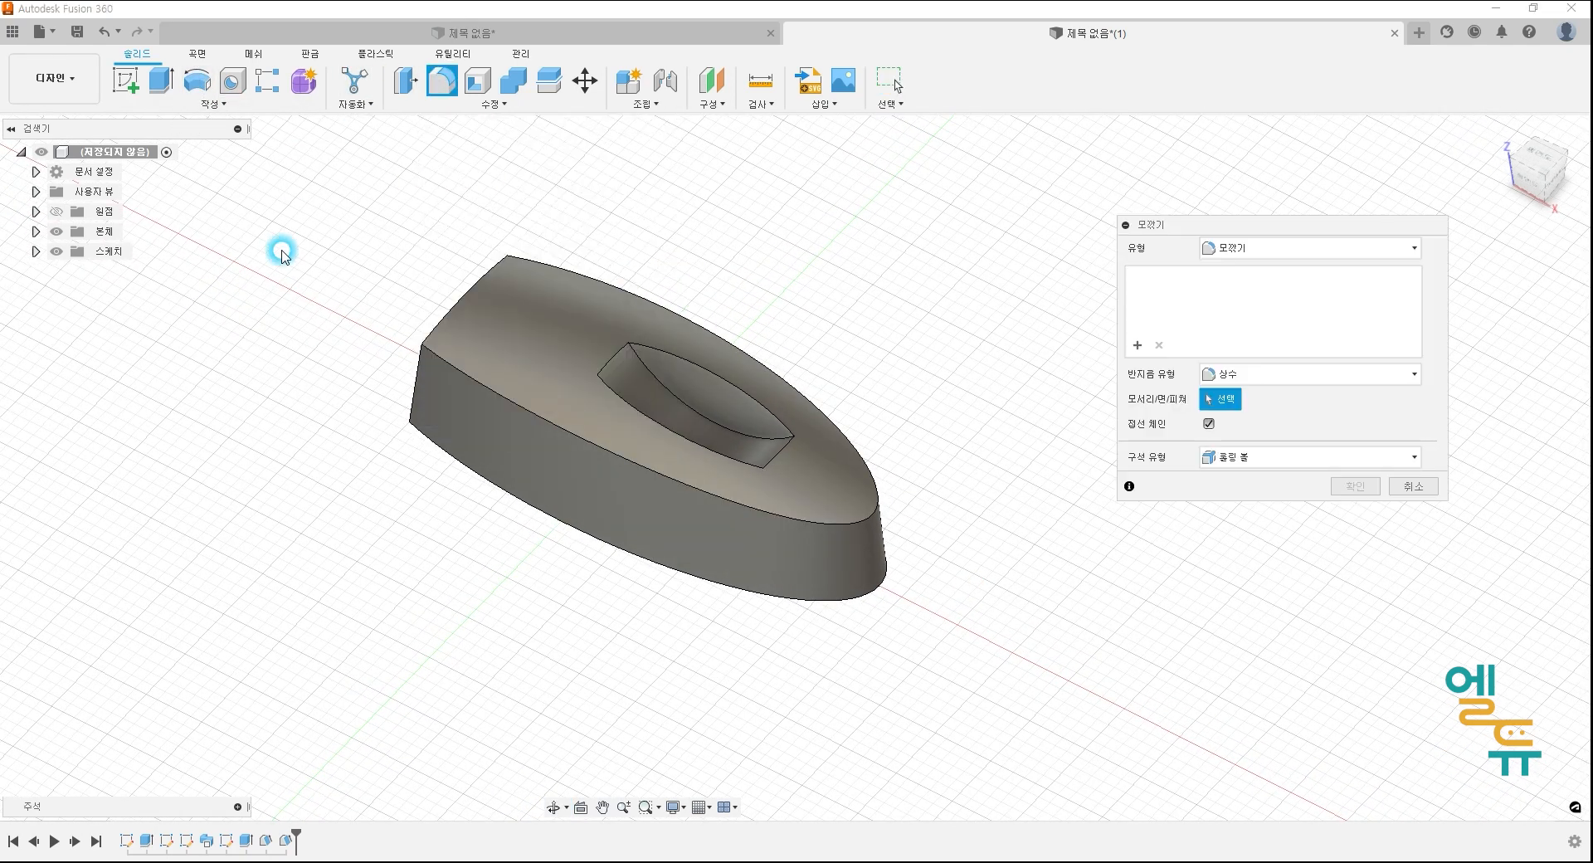
left_click(414, 375)
middle_click_drag(370, 291, 394, 448, "shift")
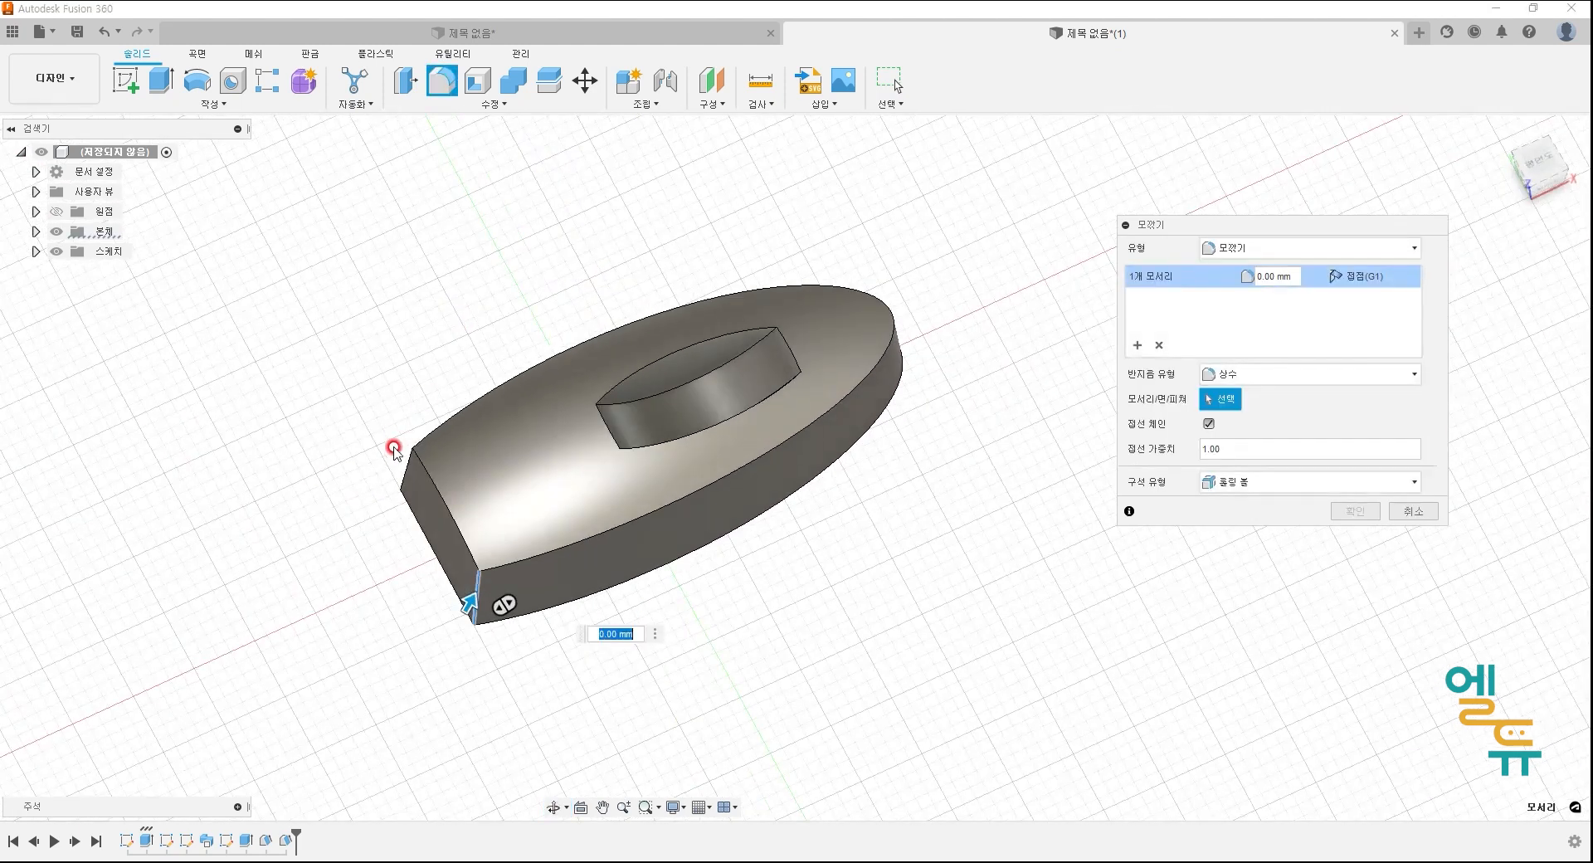
left_click(407, 462)
left_click_drag(391, 456, 402, 463)
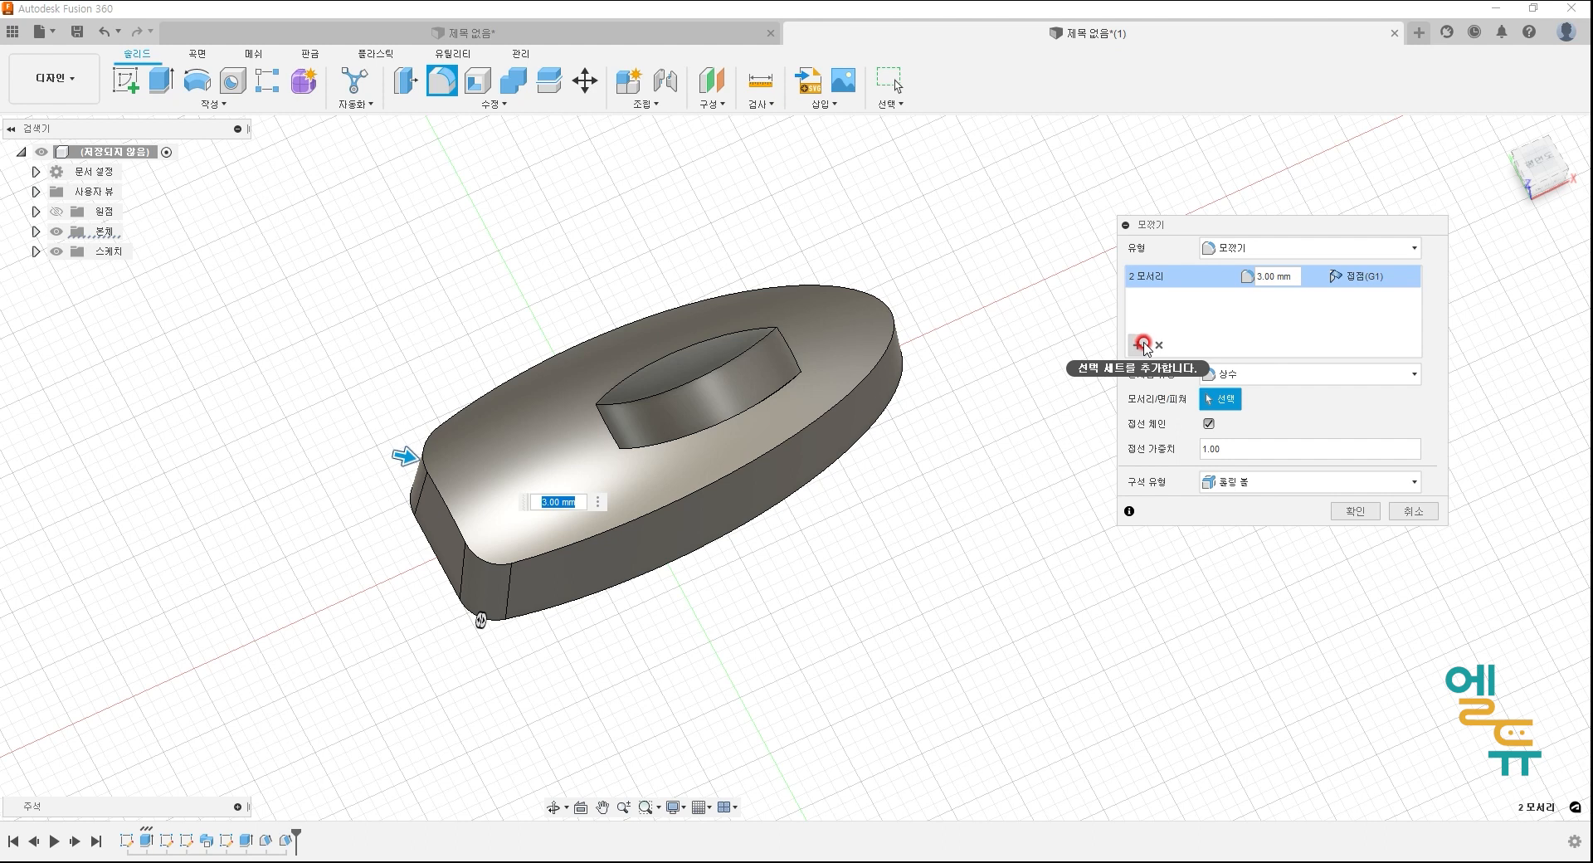
- Add a second edge set with the two arcs between the recess floor and side walls, set its radius to 1 mm, and finish the fillet
left_click(1144, 346)
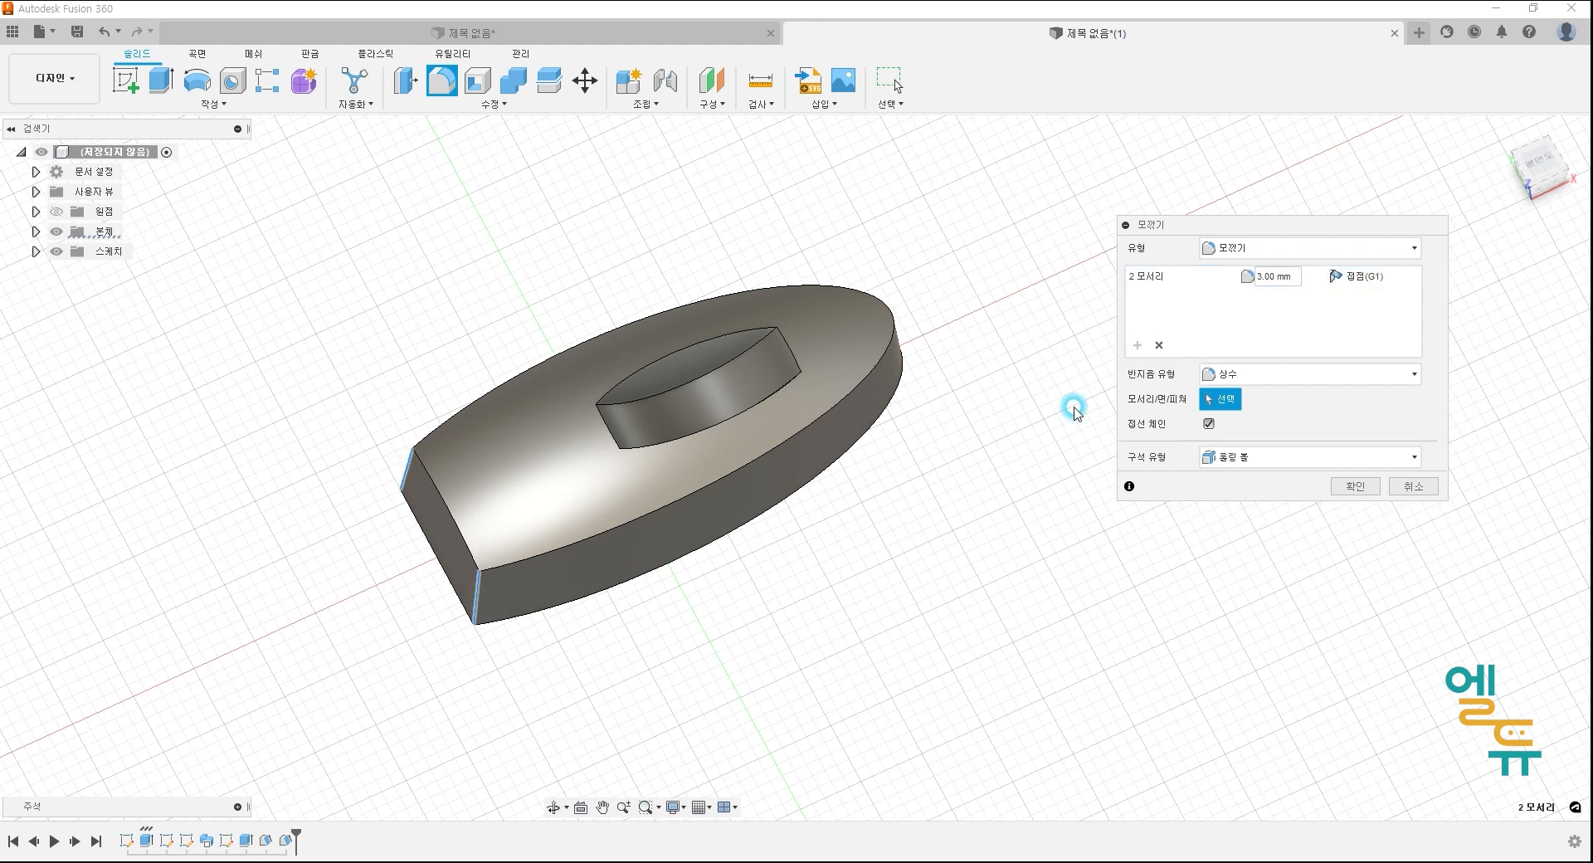
left_click(701, 378)
middle_click_drag(701, 378, 753, 390, "shift")
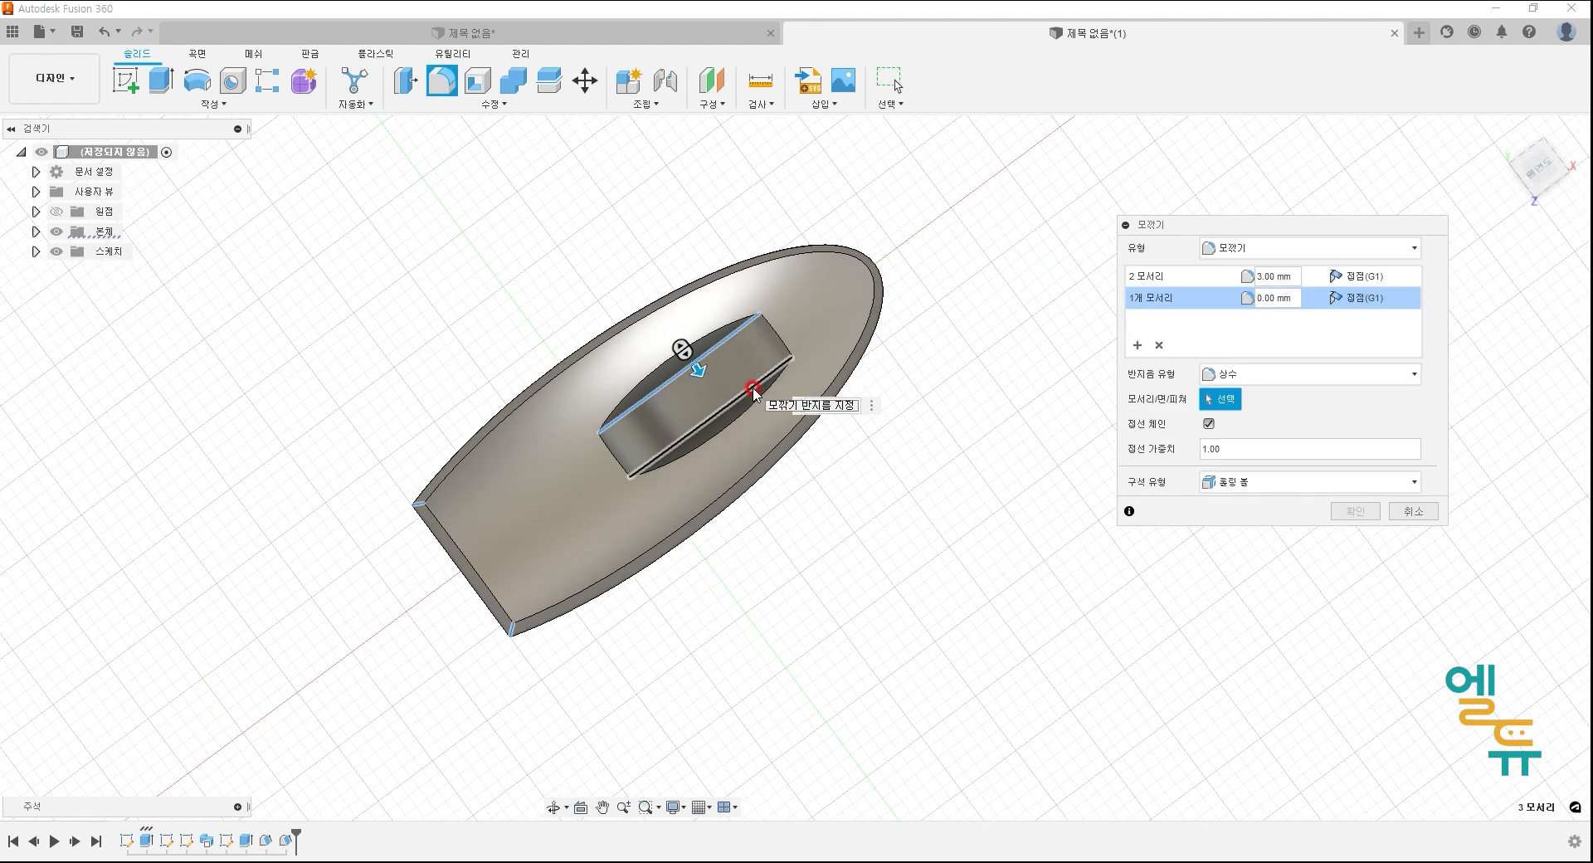
left_click(753, 390)
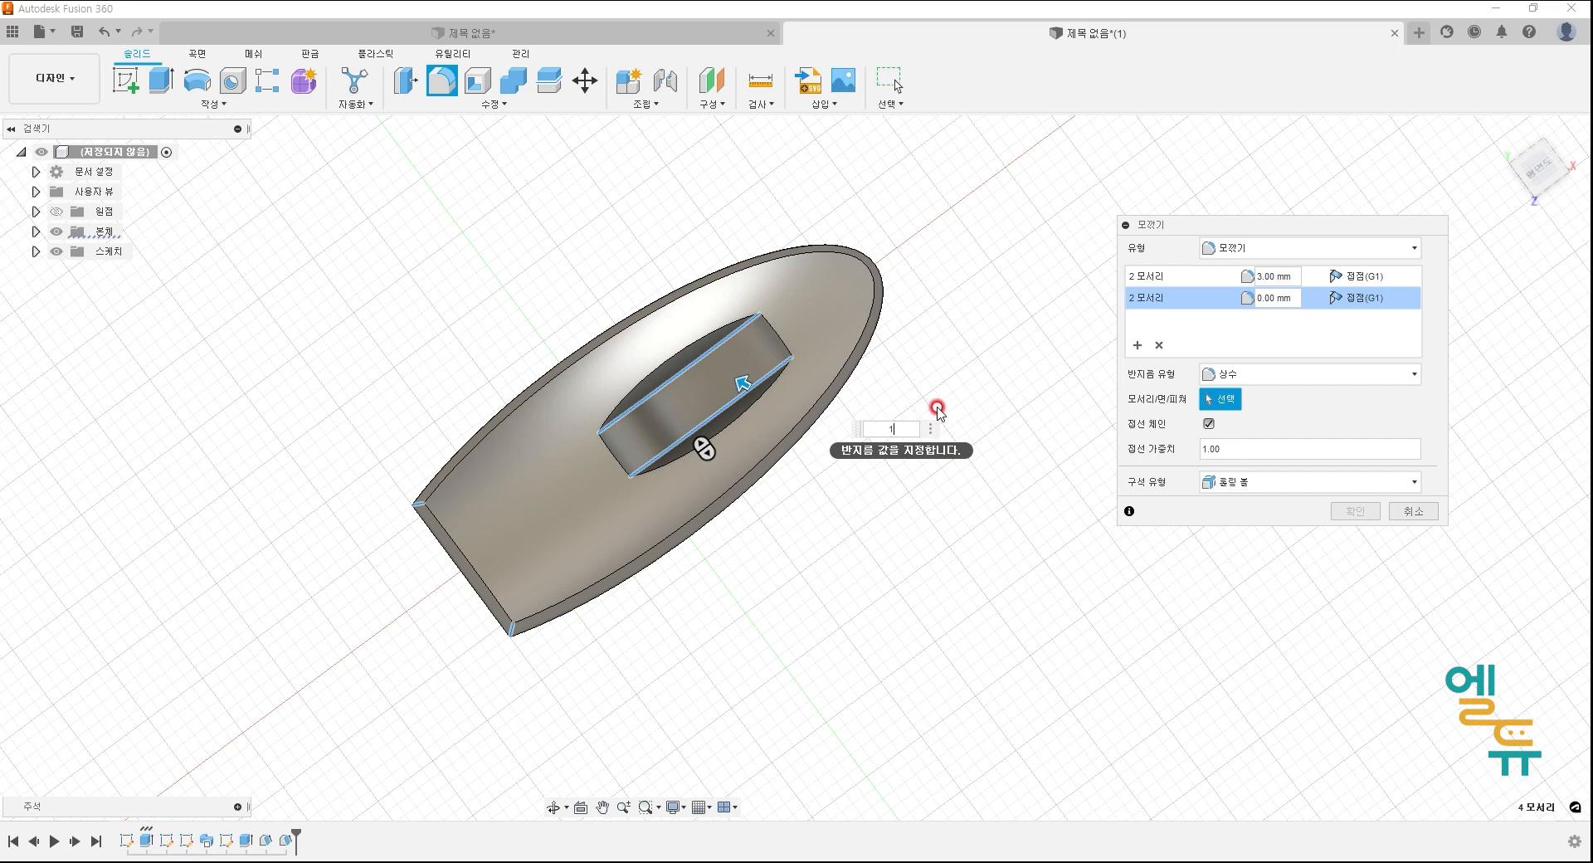
type("1")
left_click(1355, 512)
- Start another fillet and round the whole upper rim of the recess with a 1 mm radius
middle_click_drag(822, 561, 715, 363, "shift")
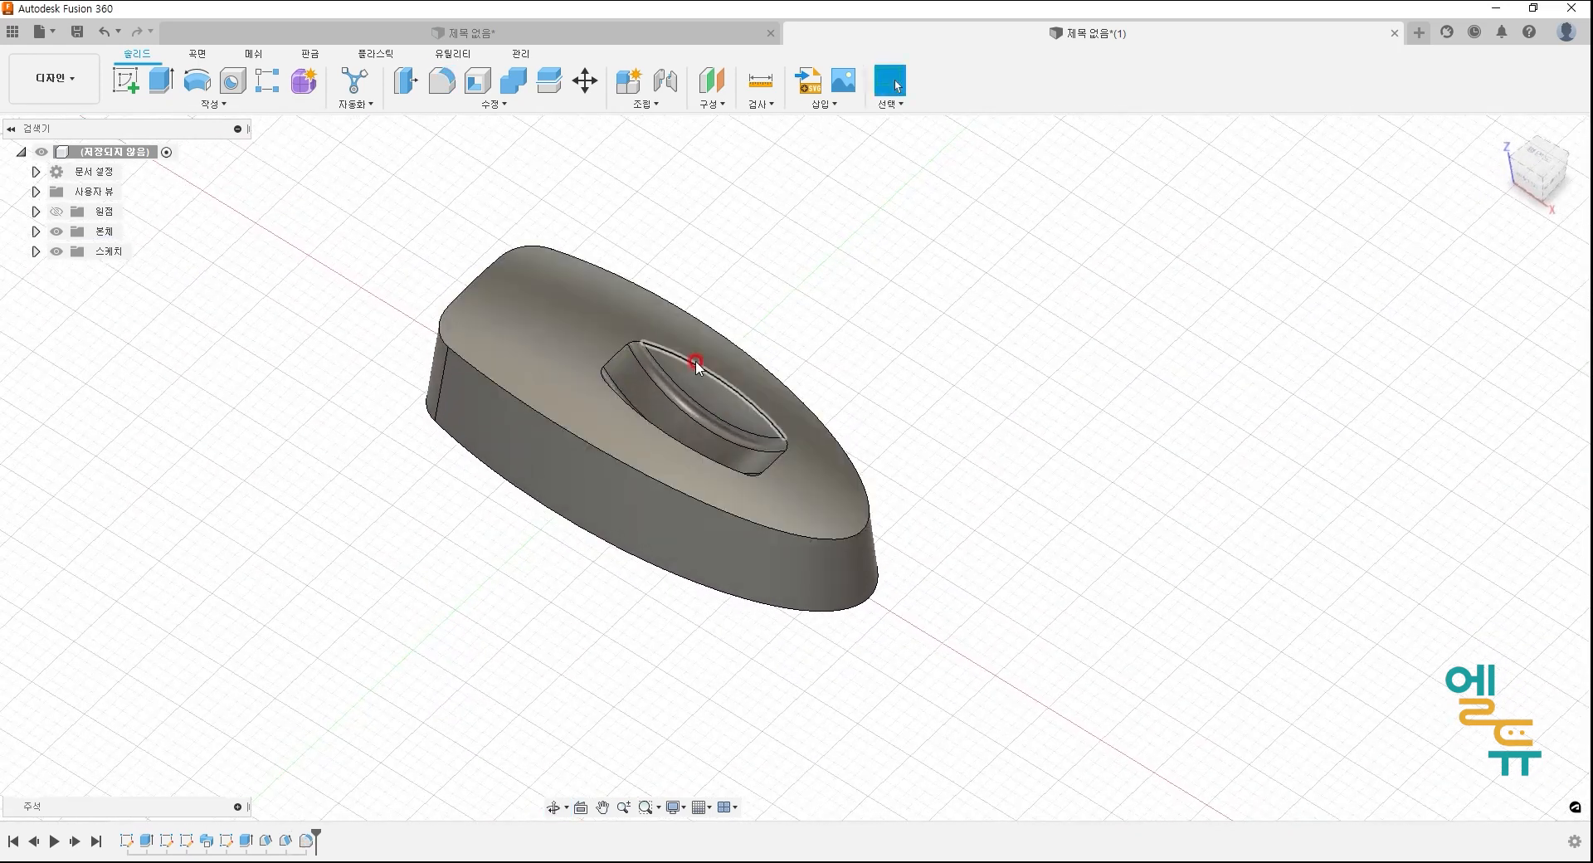
left_click(440, 83)
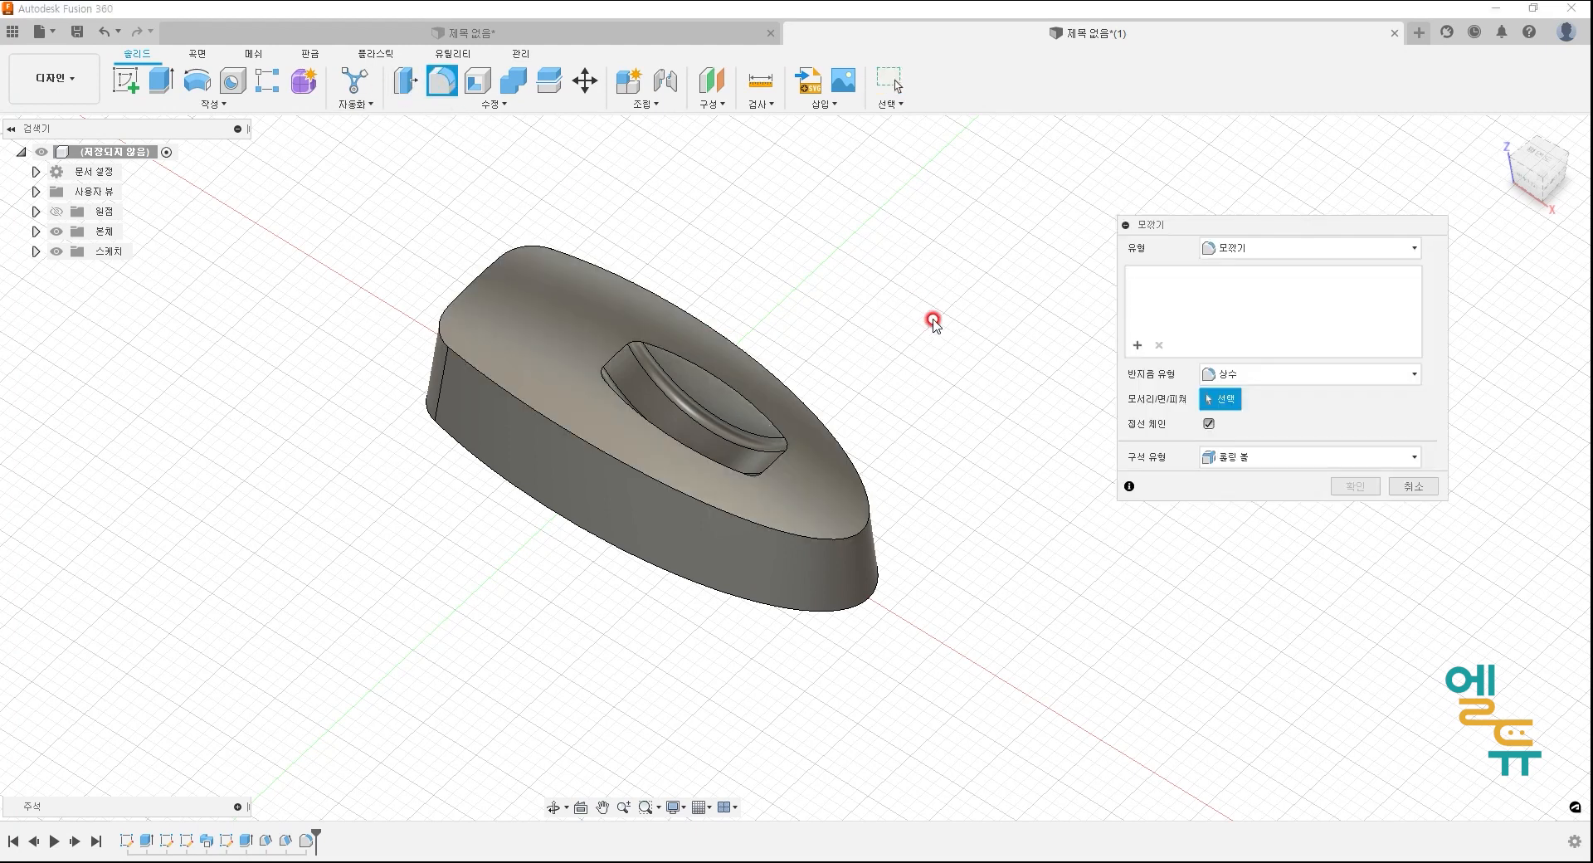
left_click(721, 354)
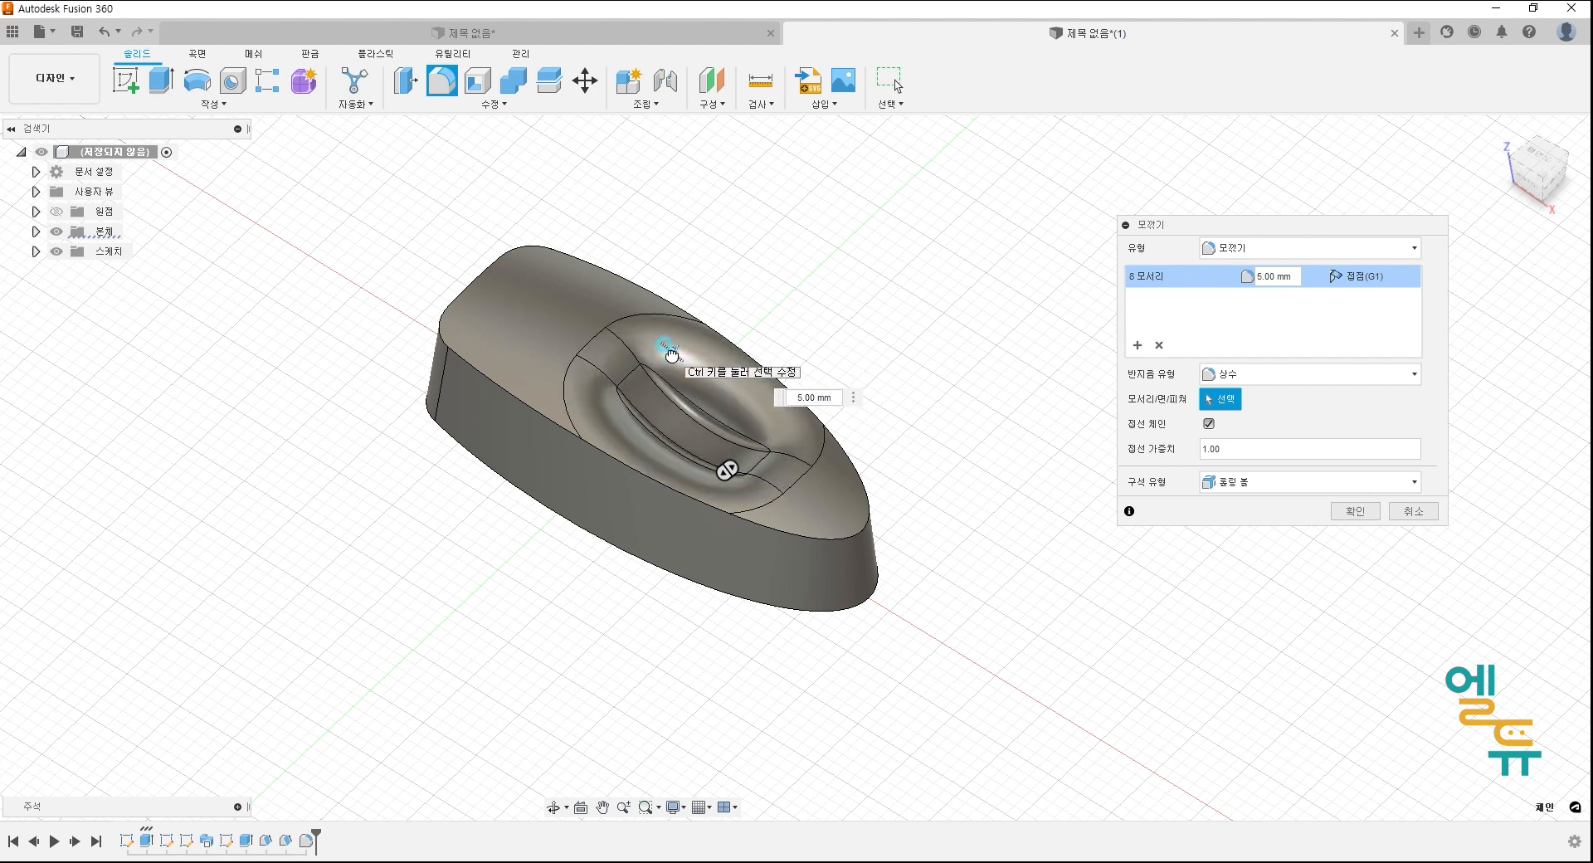
left_click_drag(669, 350, 670, 353)
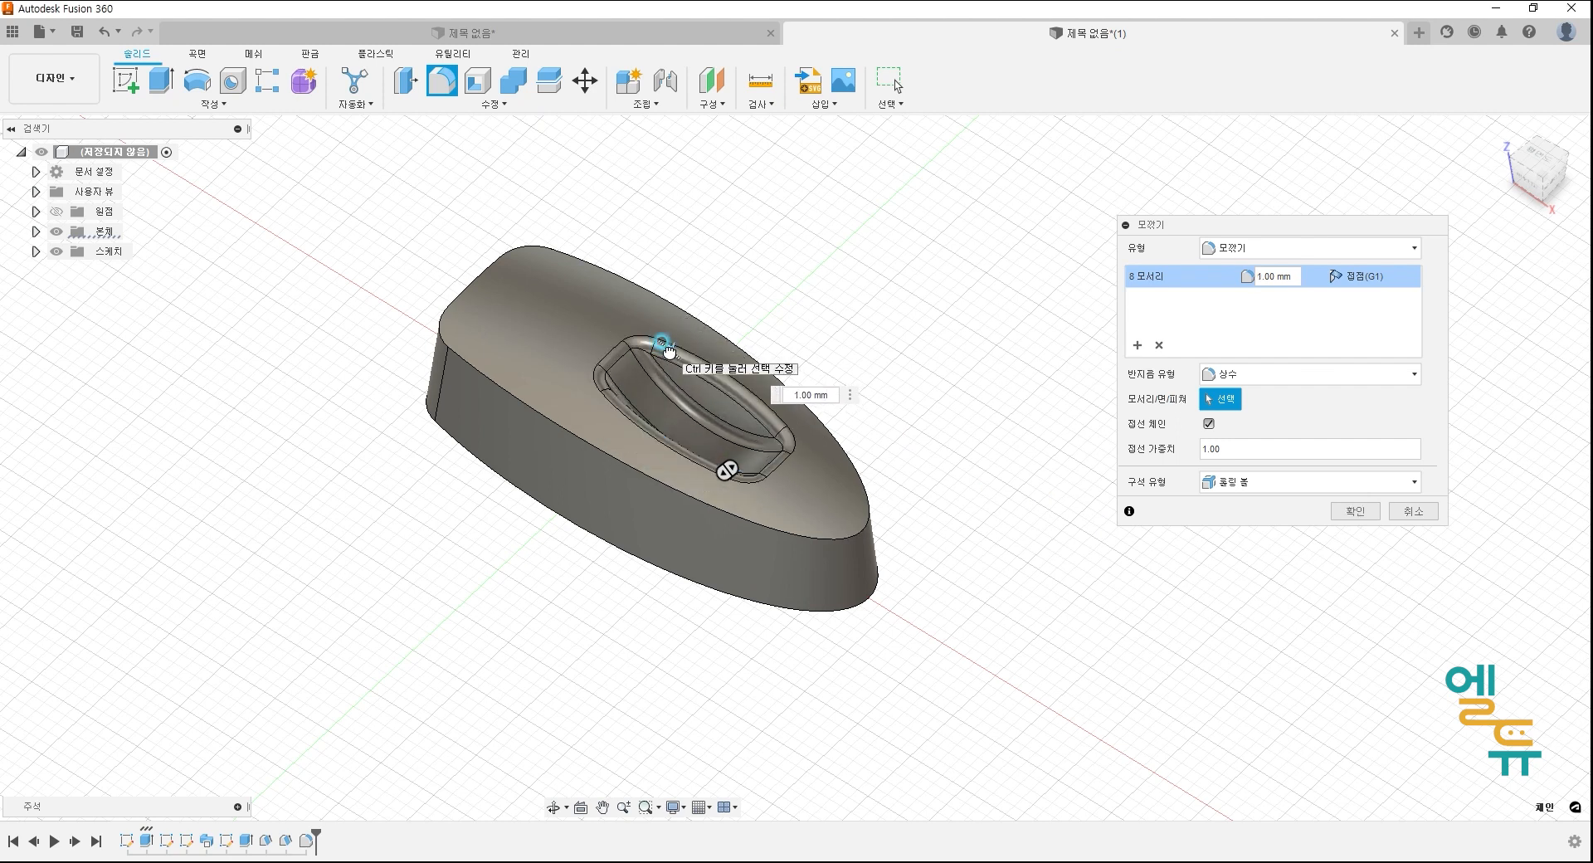
- Add an edge set with the body's outer top edge loop, set its radius to 2 mm, and finish the fillet
left_click(1352, 504)
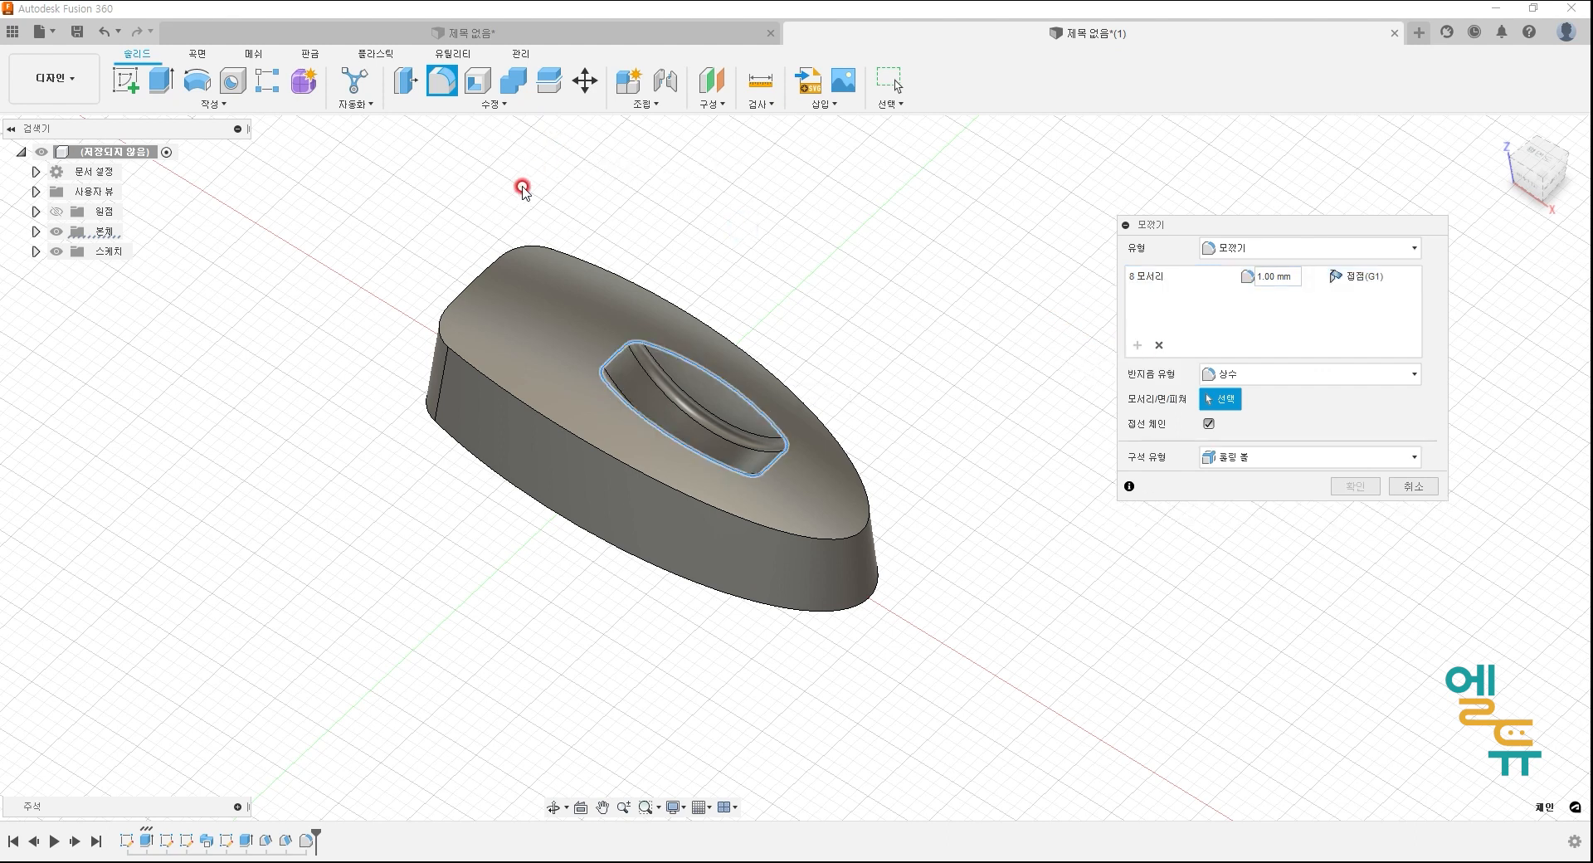
left_click(609, 262)
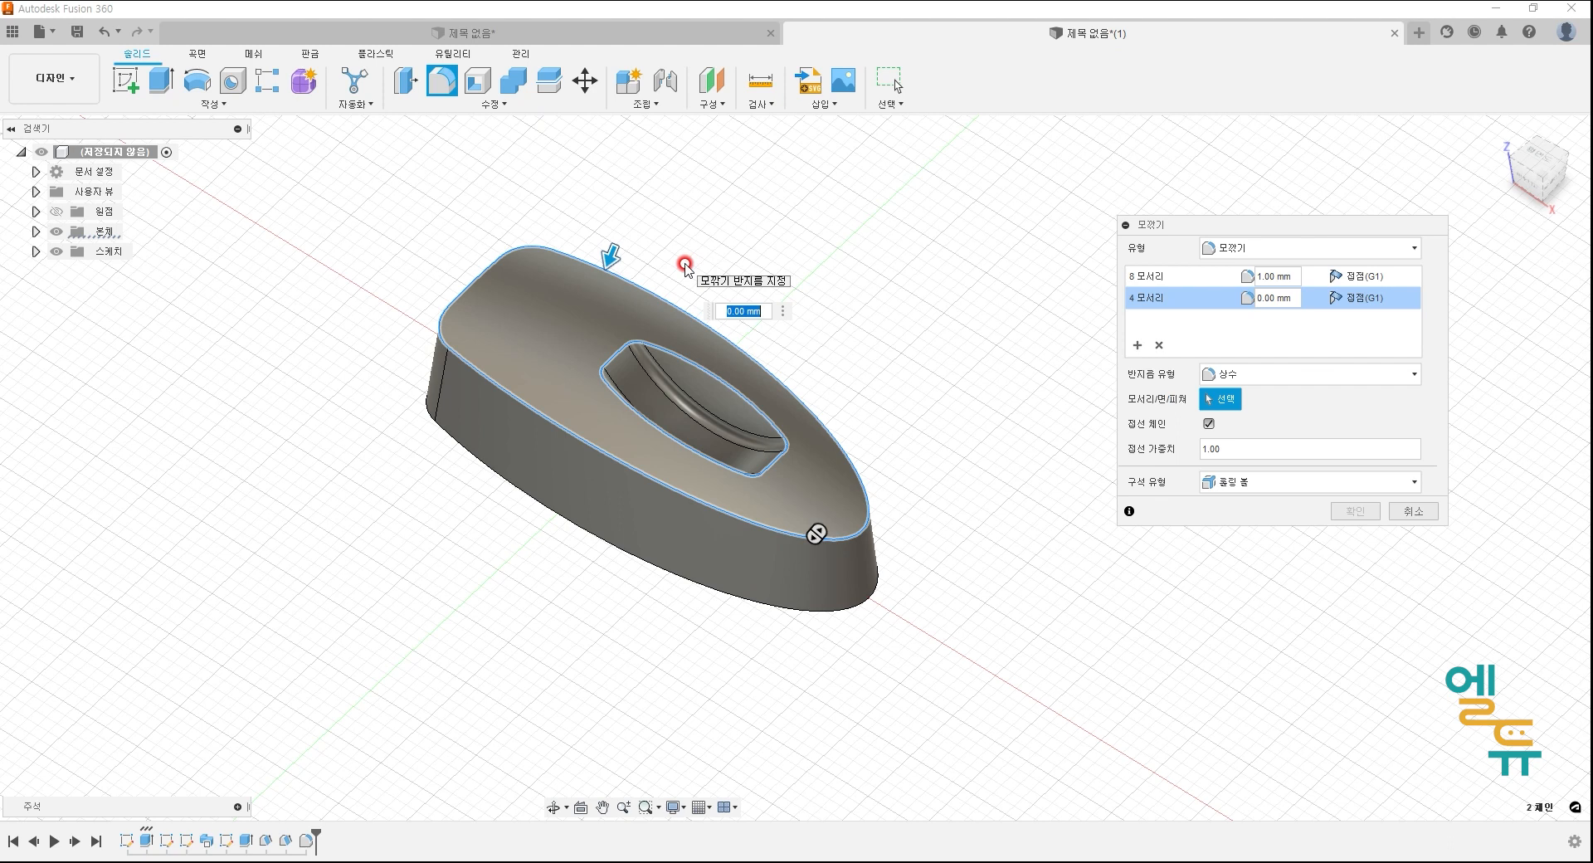
left_click_drag(612, 250, 608, 259)
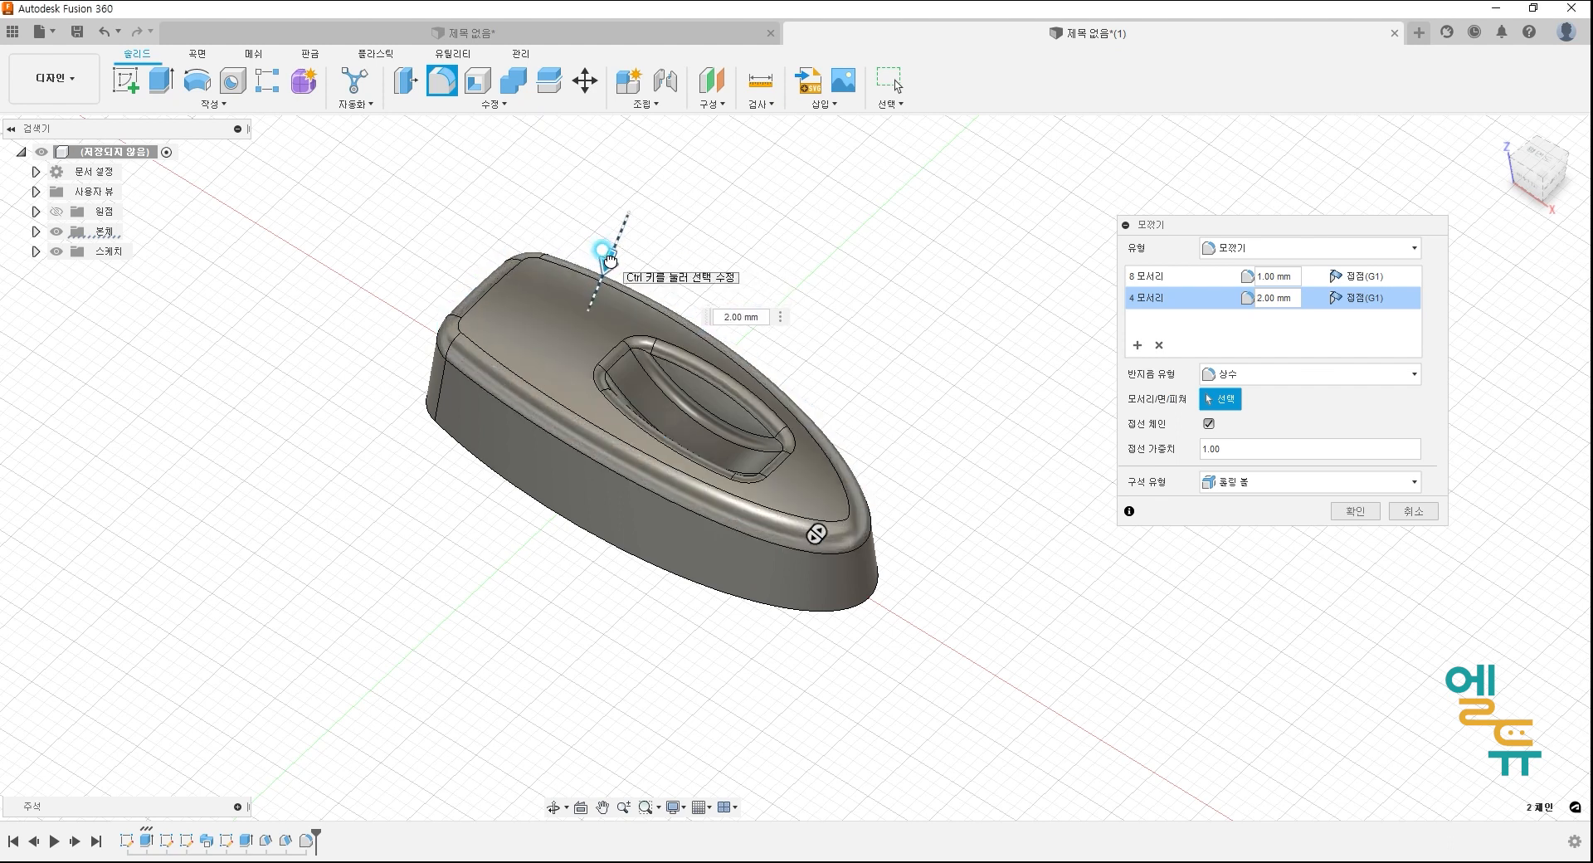
left_click(1355, 512)
left_click_drag(893, 635, 859, 551)
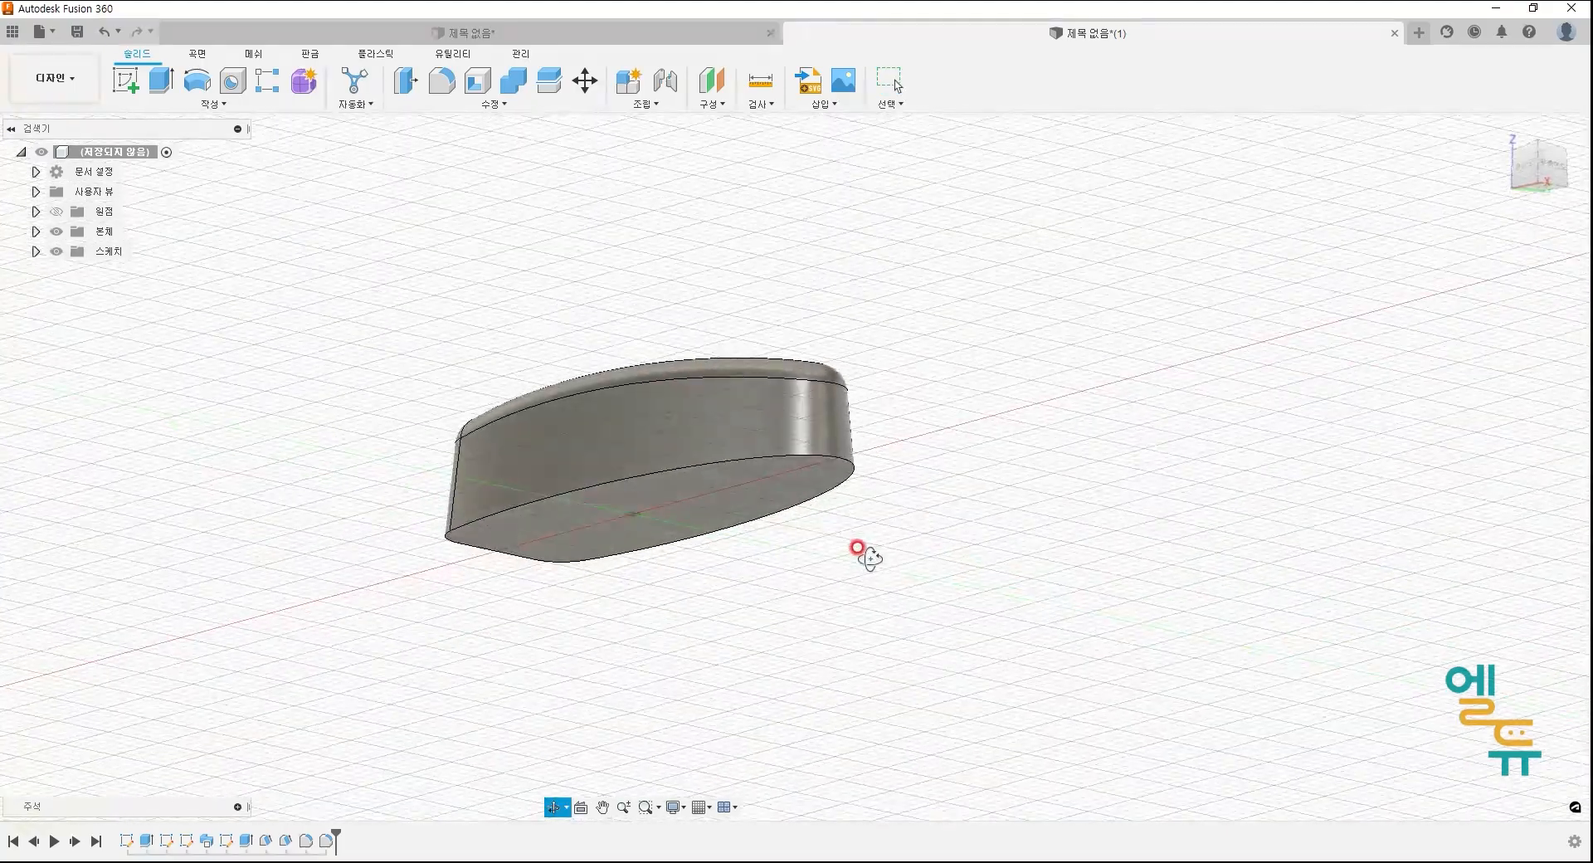
- Shell the body with a 1 mm inside wall thickness, removing its flat bottom face
key("Escape")
left_click(488, 86)
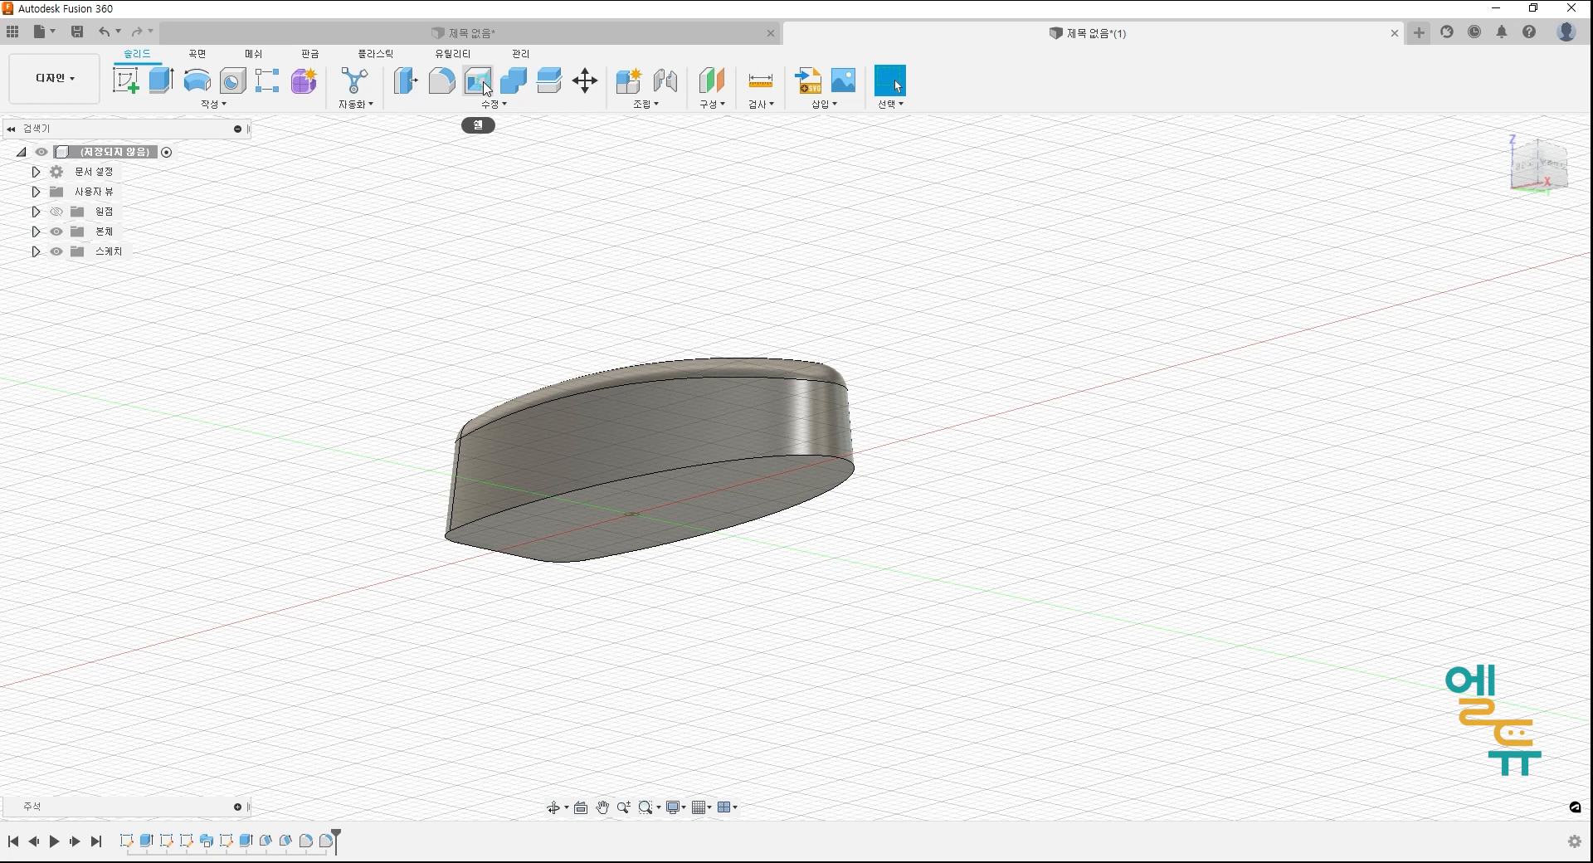
left_click(741, 511)
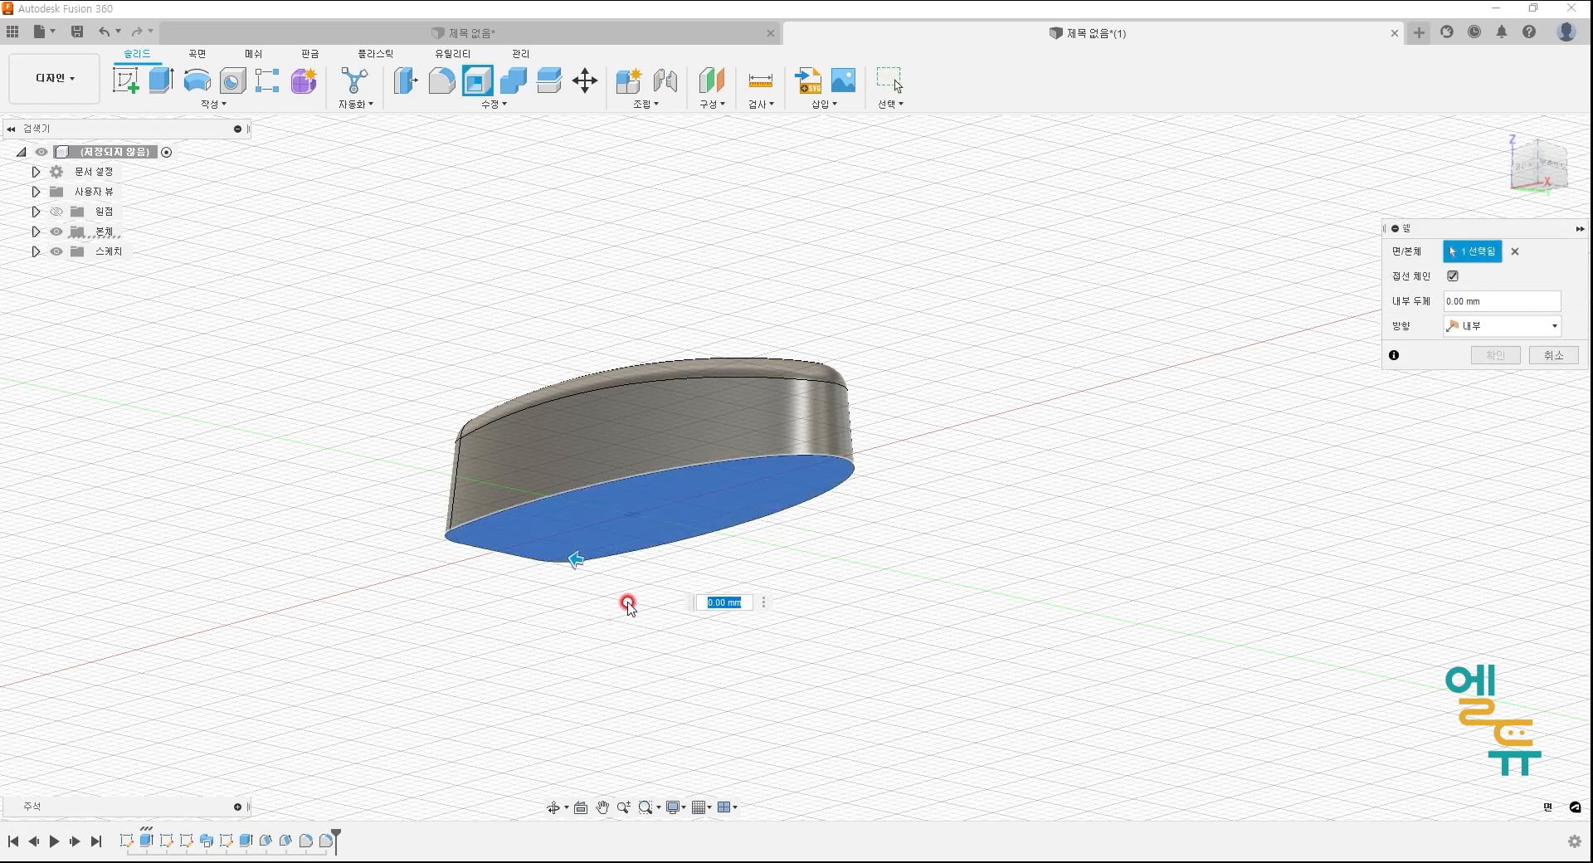
key("Return")
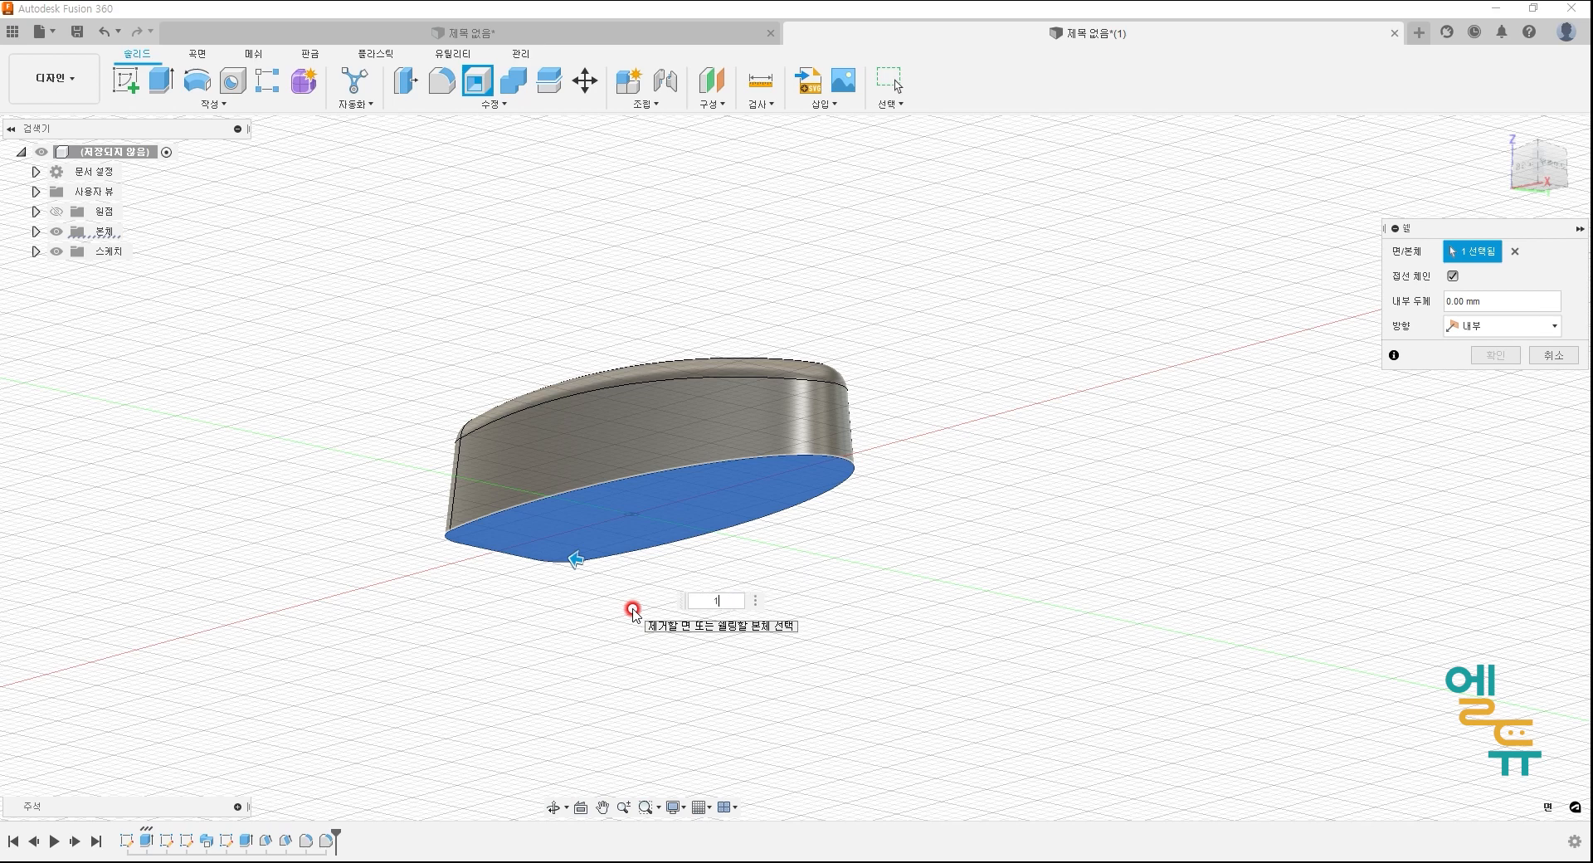
left_click(1491, 357)
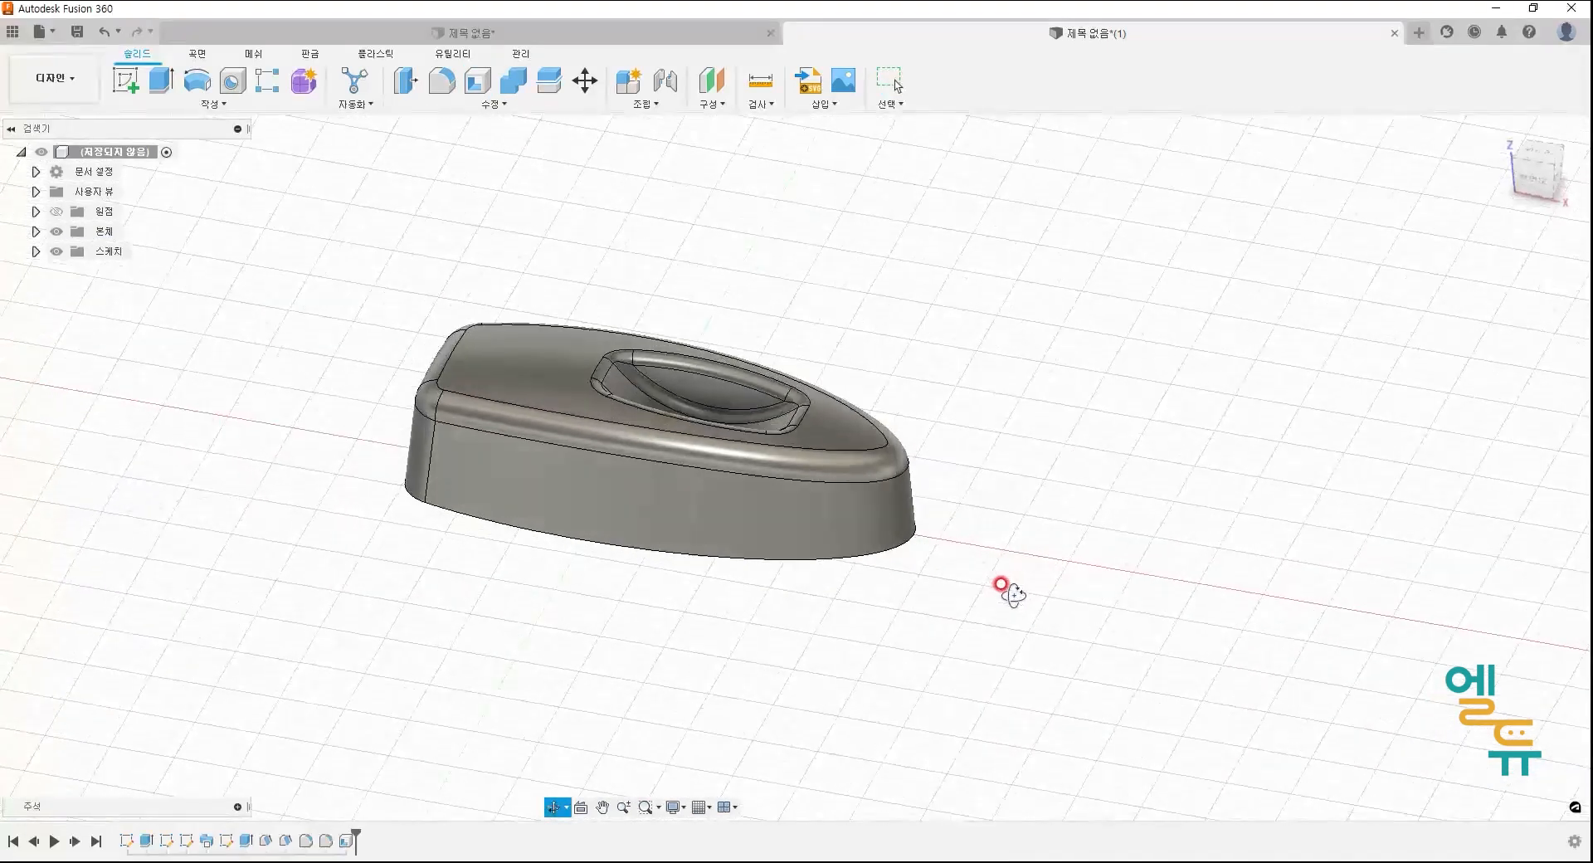
mouse_move(1006, 587)
middle_mouse_down("shift")
mouse_move(987, 567)
mouse_move(1010, 585)
middle_mouse_up("shift")
- Check the underside arc in section A-A of the PowerPoint drawing, and start a sketch on the front plane with slice display enabled
left_click_drag(0, 168, 1182, 117)
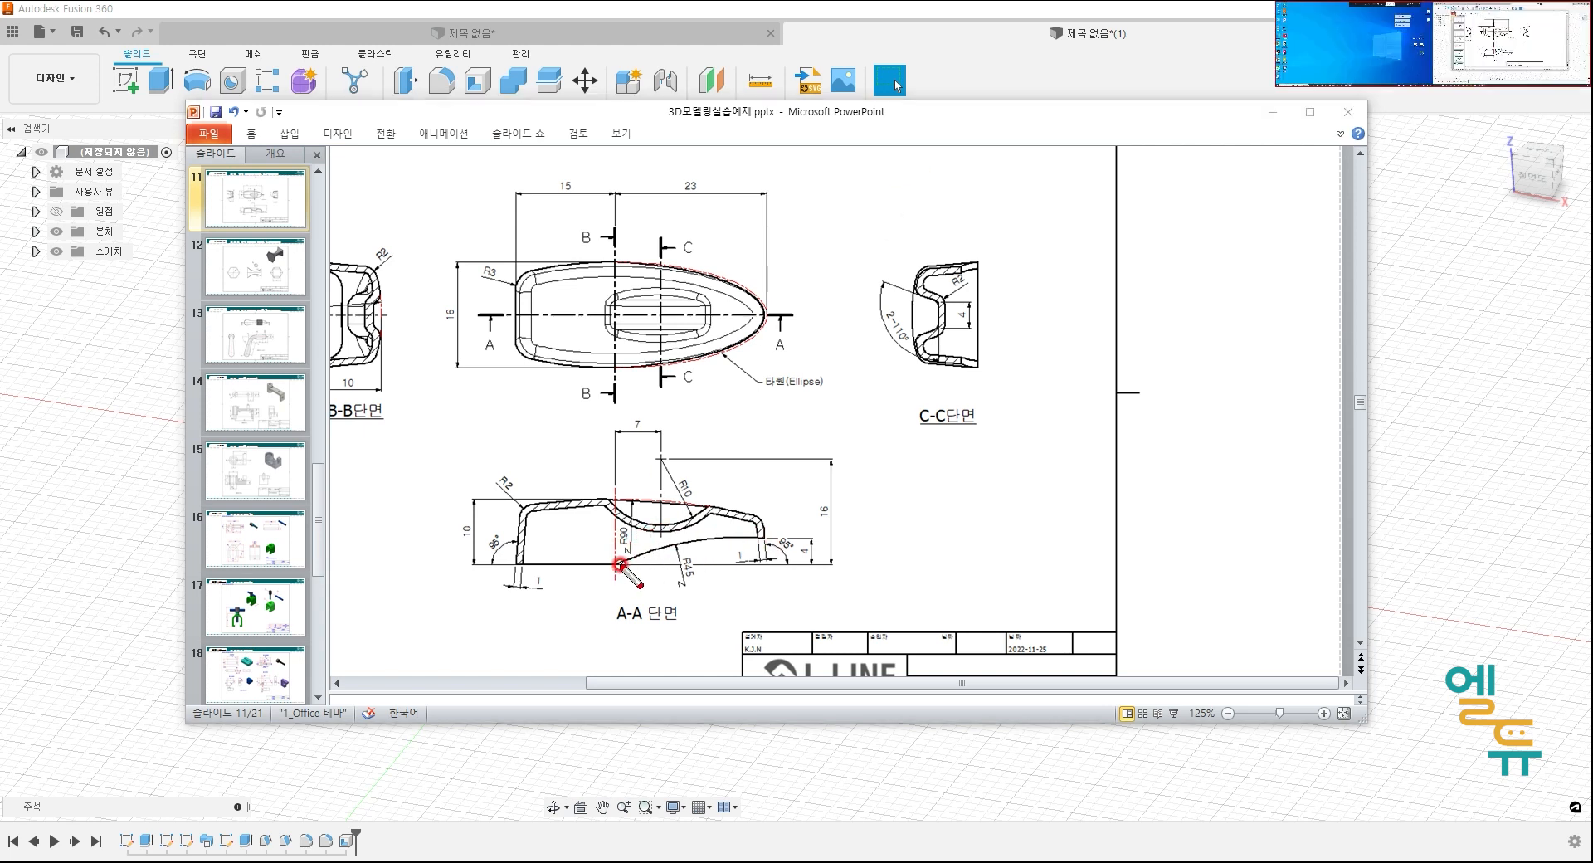
left_click_drag(611, 567, 761, 537)
key("Escape")
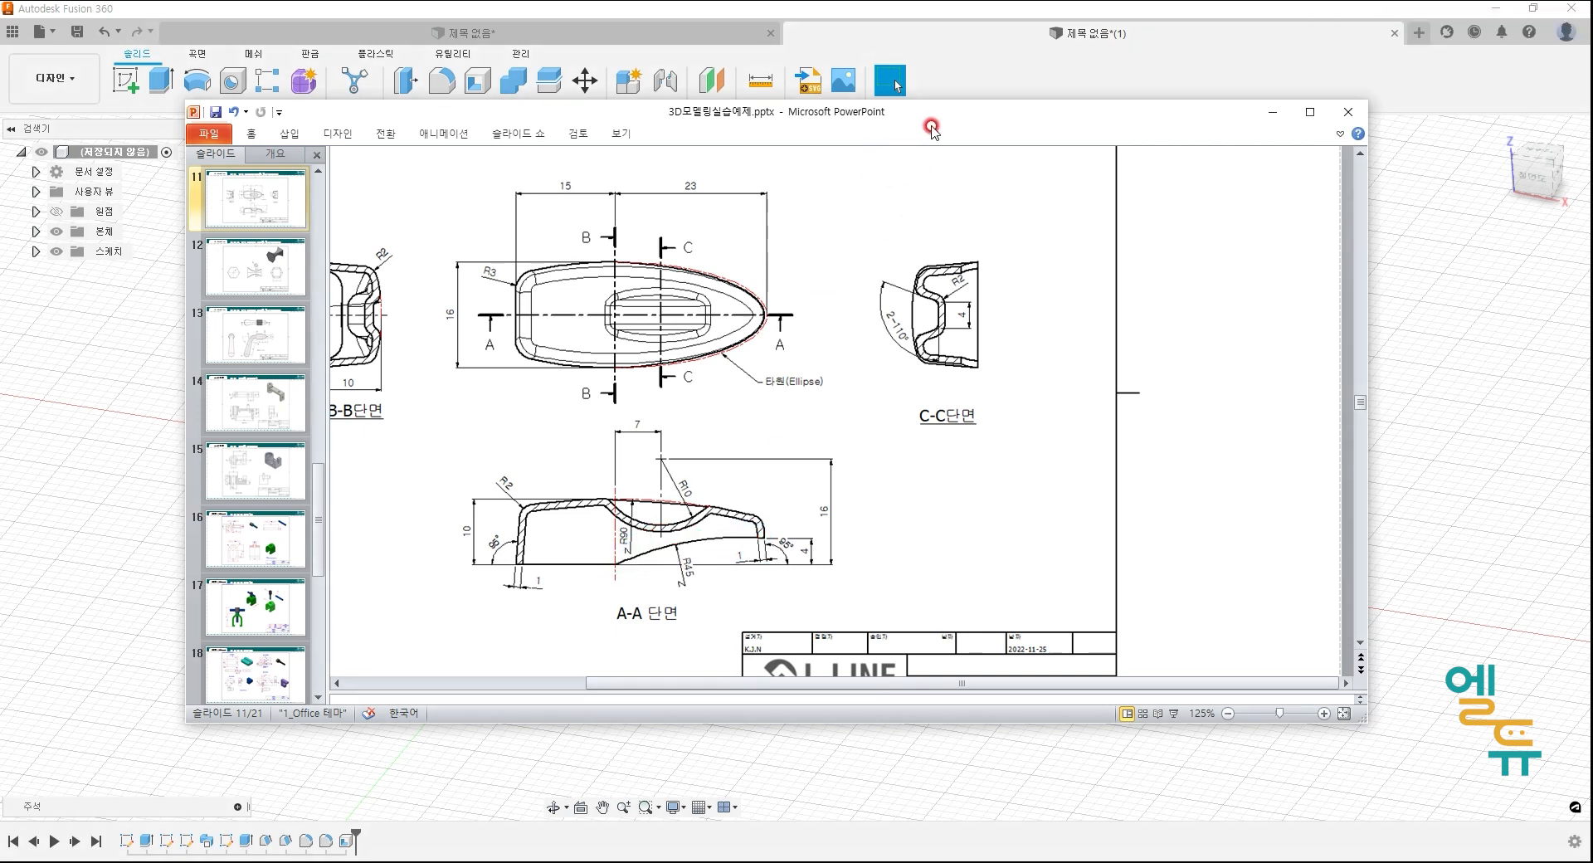
left_click_drag(926, 119, 0, 166)
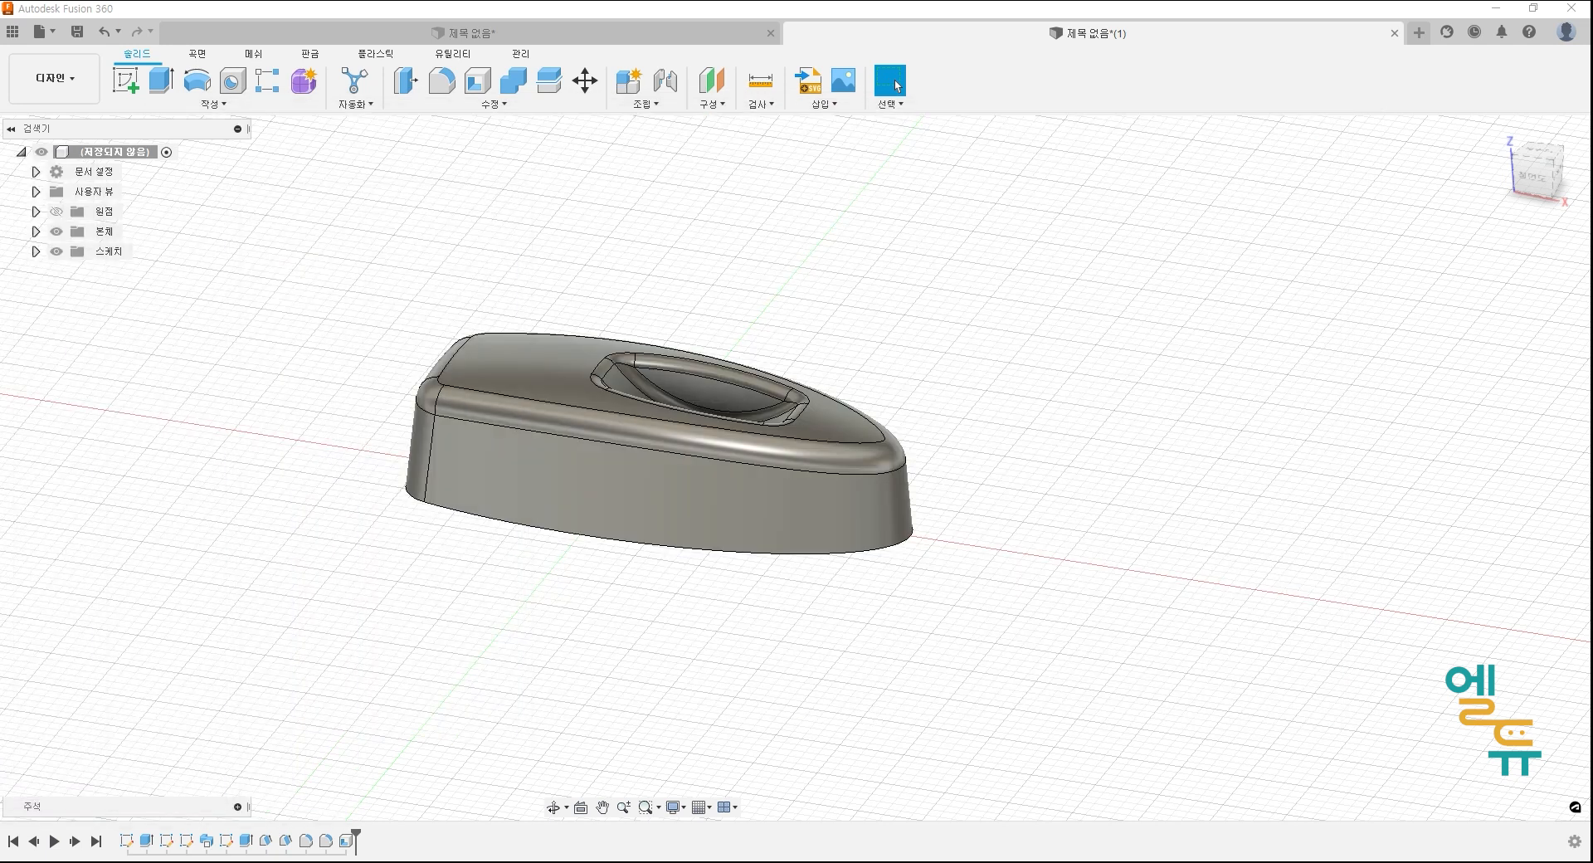
left_click(125, 81)
left_click(672, 485)
mouse_move(1044, 645)
middle_mouse_down()
mouse_move(776, 634)
mouse_move(867, 642)
middle_mouse_up()
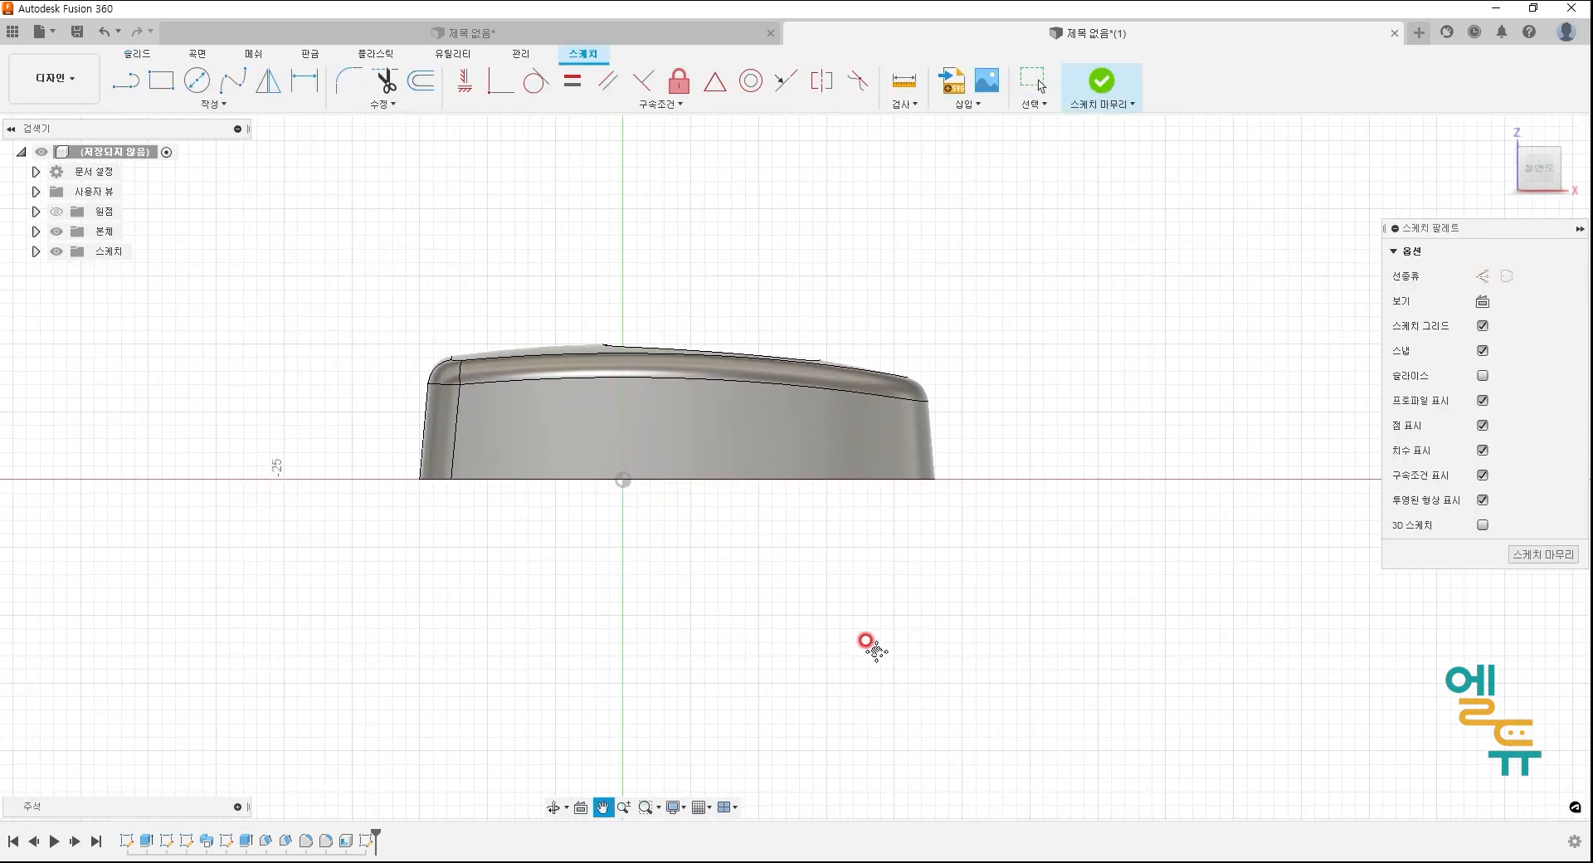
left_click(1483, 378)
mouse_move(1172, 330)
middle_mouse_down()
mouse_move(1068, 449)
mouse_move(991, 448)
middle_mouse_up()
- Draw an upward-bulging three-point arc from the origin to a point just outside the wall at the body's narrow end
left_click(227, 106)
mouse_move(174, 178)
left_click(243, 179)
left_click(522, 478)
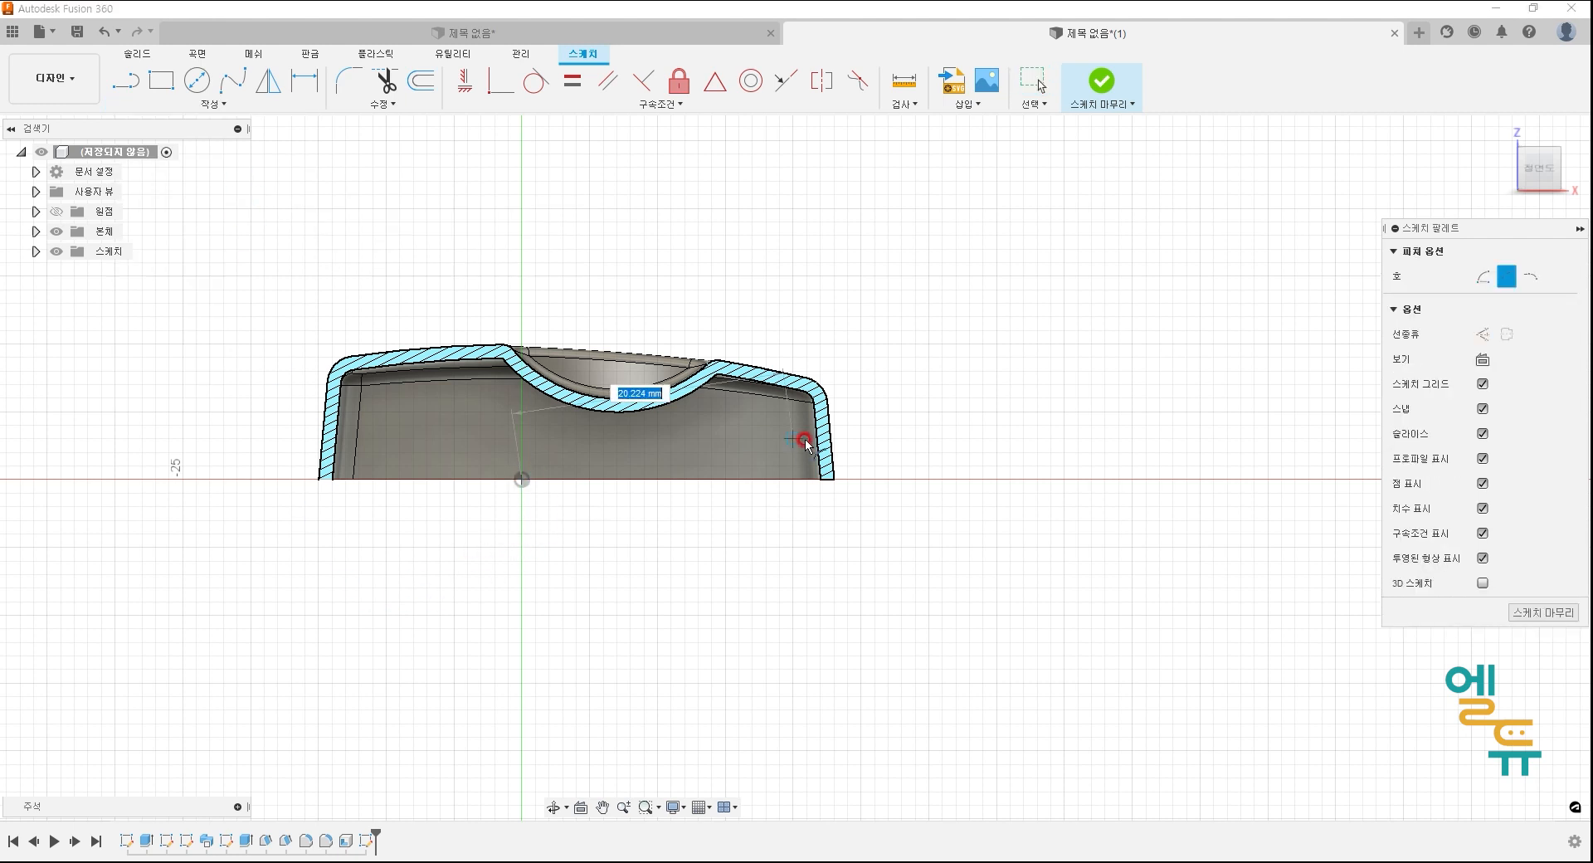
left_click(860, 427)
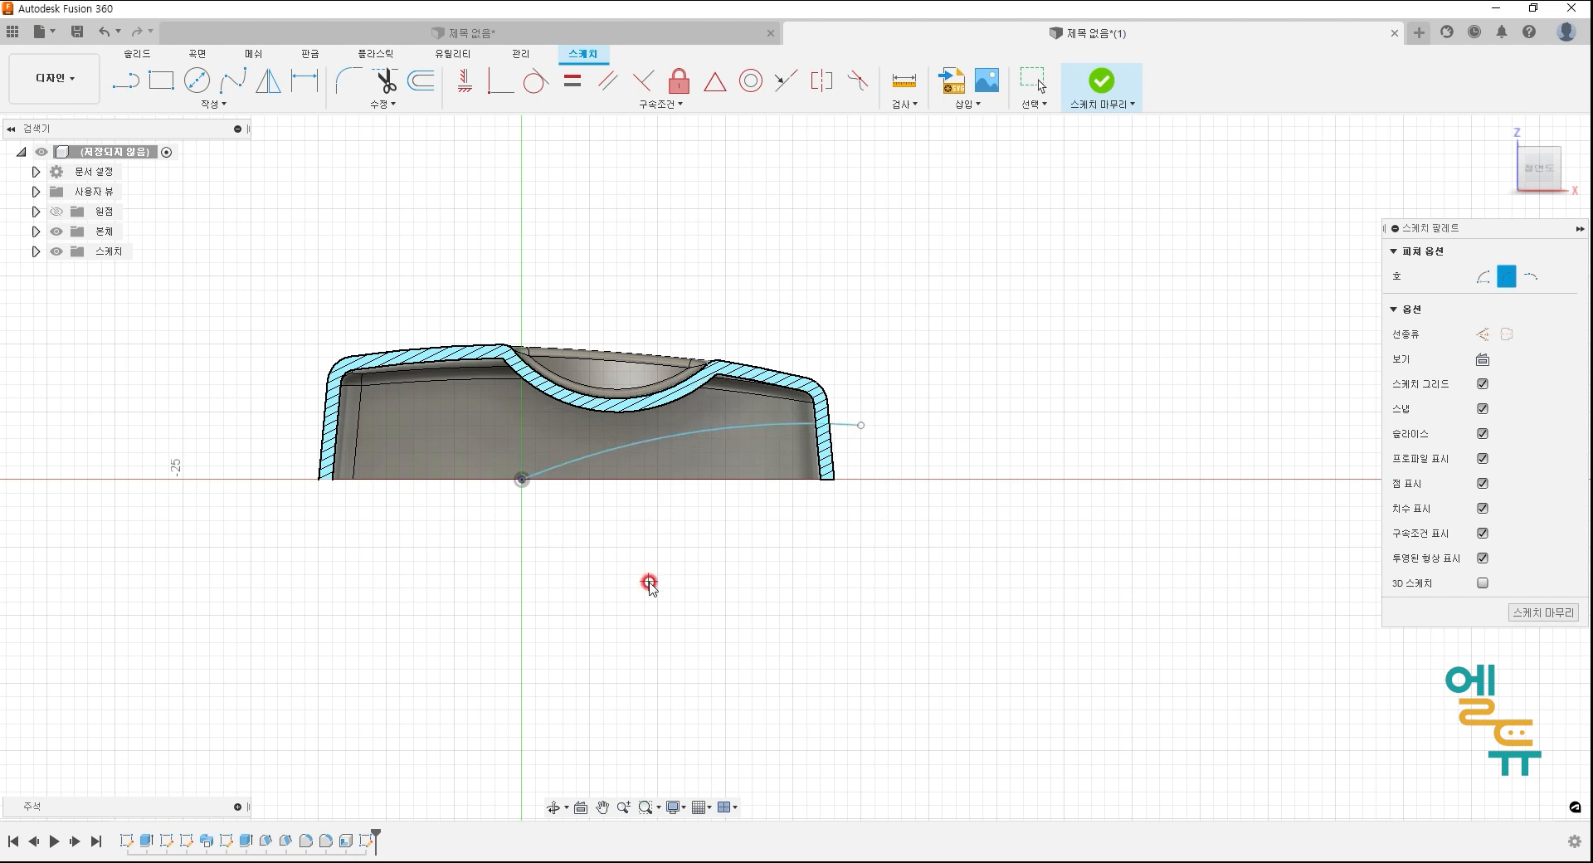
key("Escape")
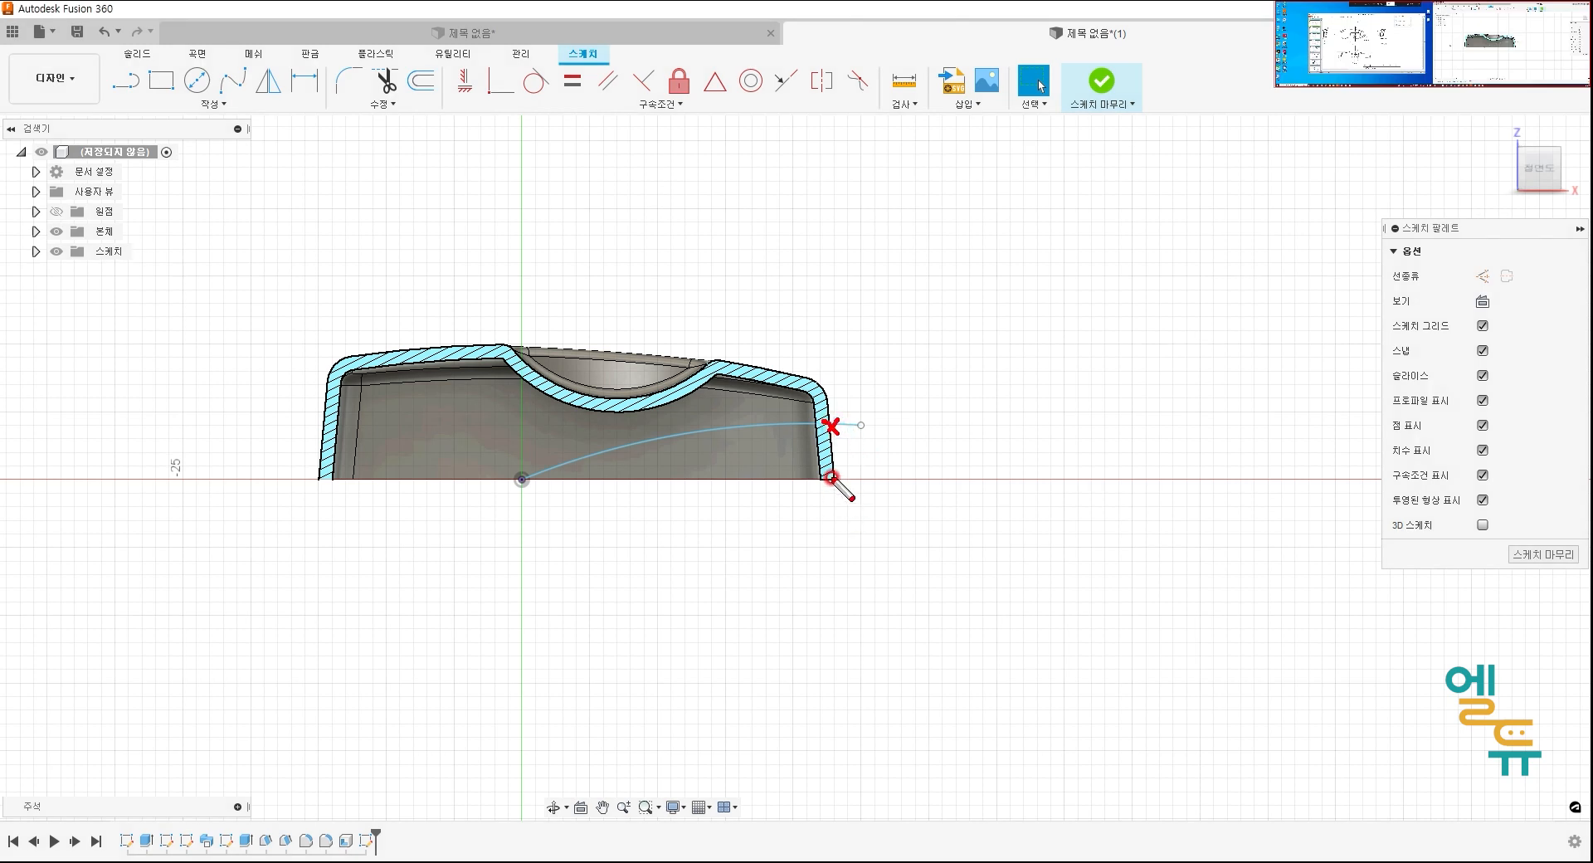
mouse_move(831, 426)
left_mouse_down()
mouse_move(873, 425)
mouse_move(871, 482)
mouse_move(888, 470)
left_mouse_up()
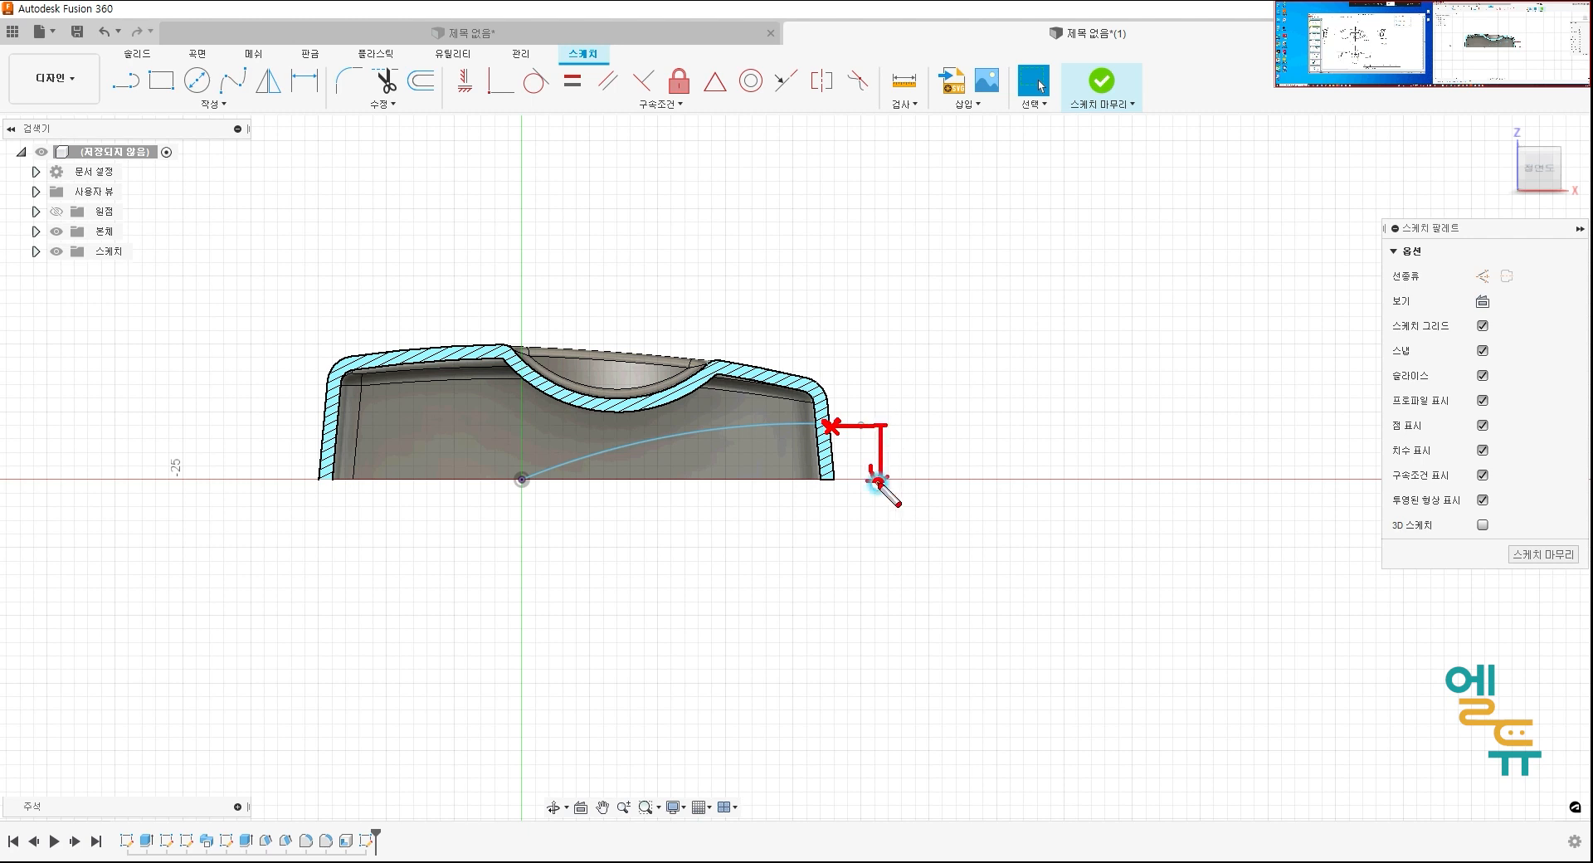
key("Escape")
left_click(828, 426)
left_click(964, 431)
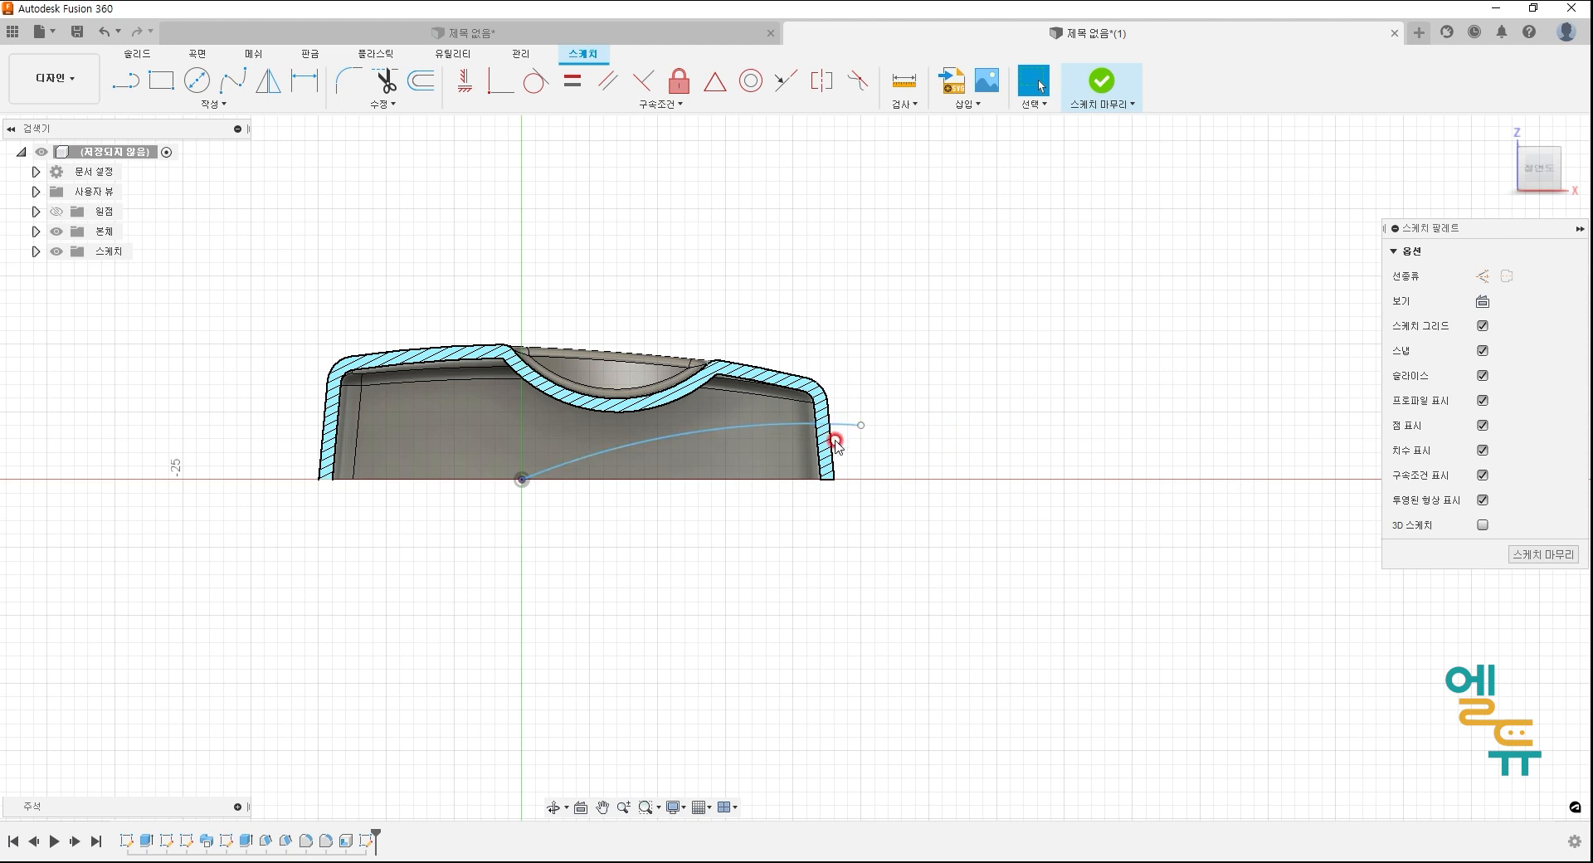
left_click(791, 391)
- Add the sketch-plane intersection of the narrow end's outer wall face, and trim the part of the arc extending beyond it
left_click(249, 103)
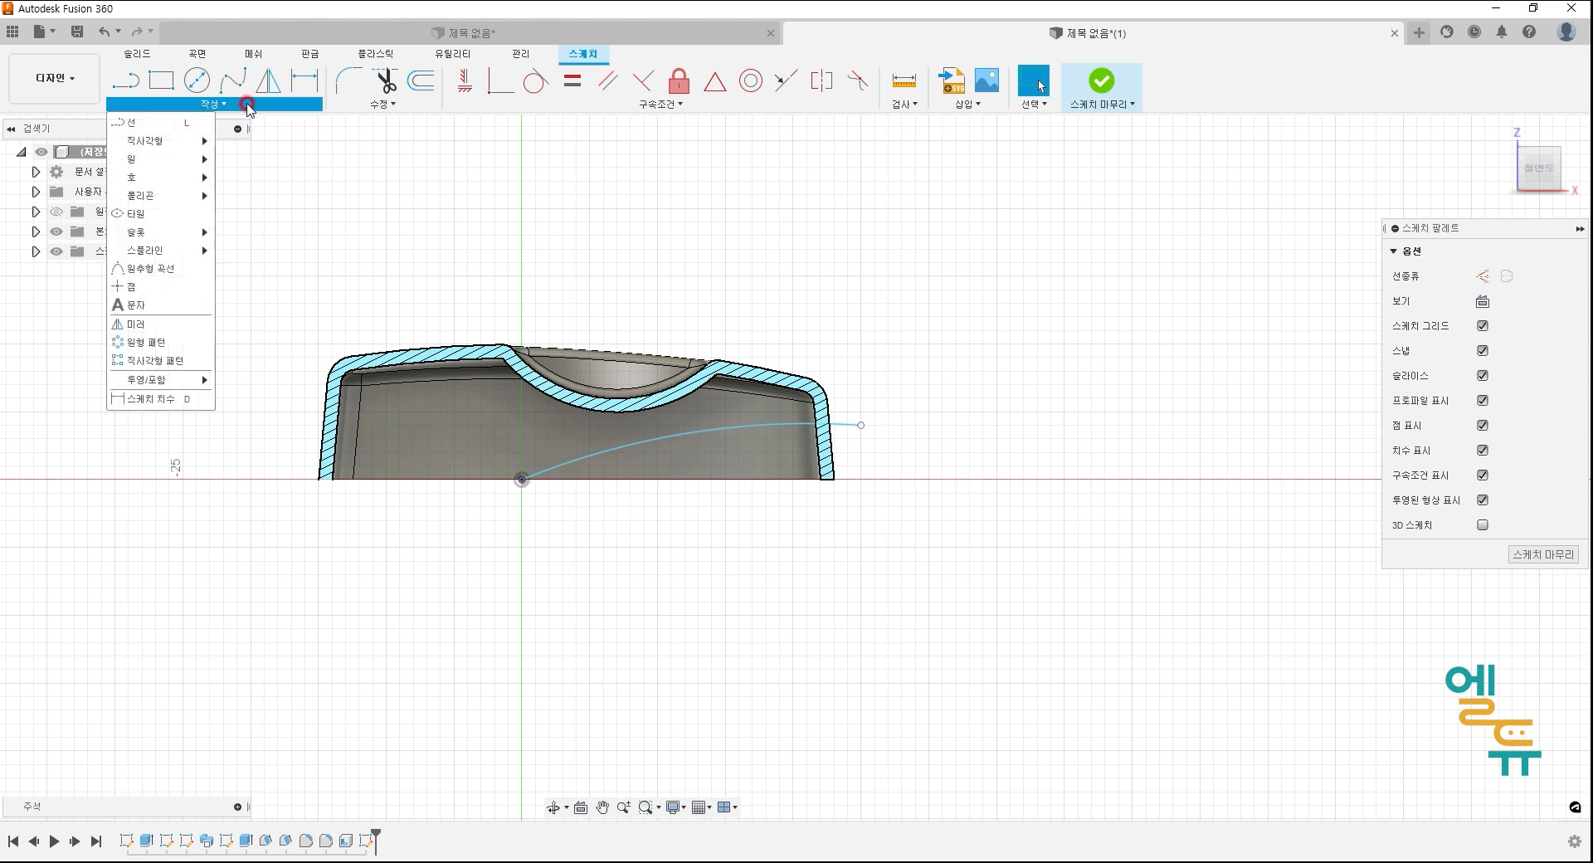
left_click(159, 382)
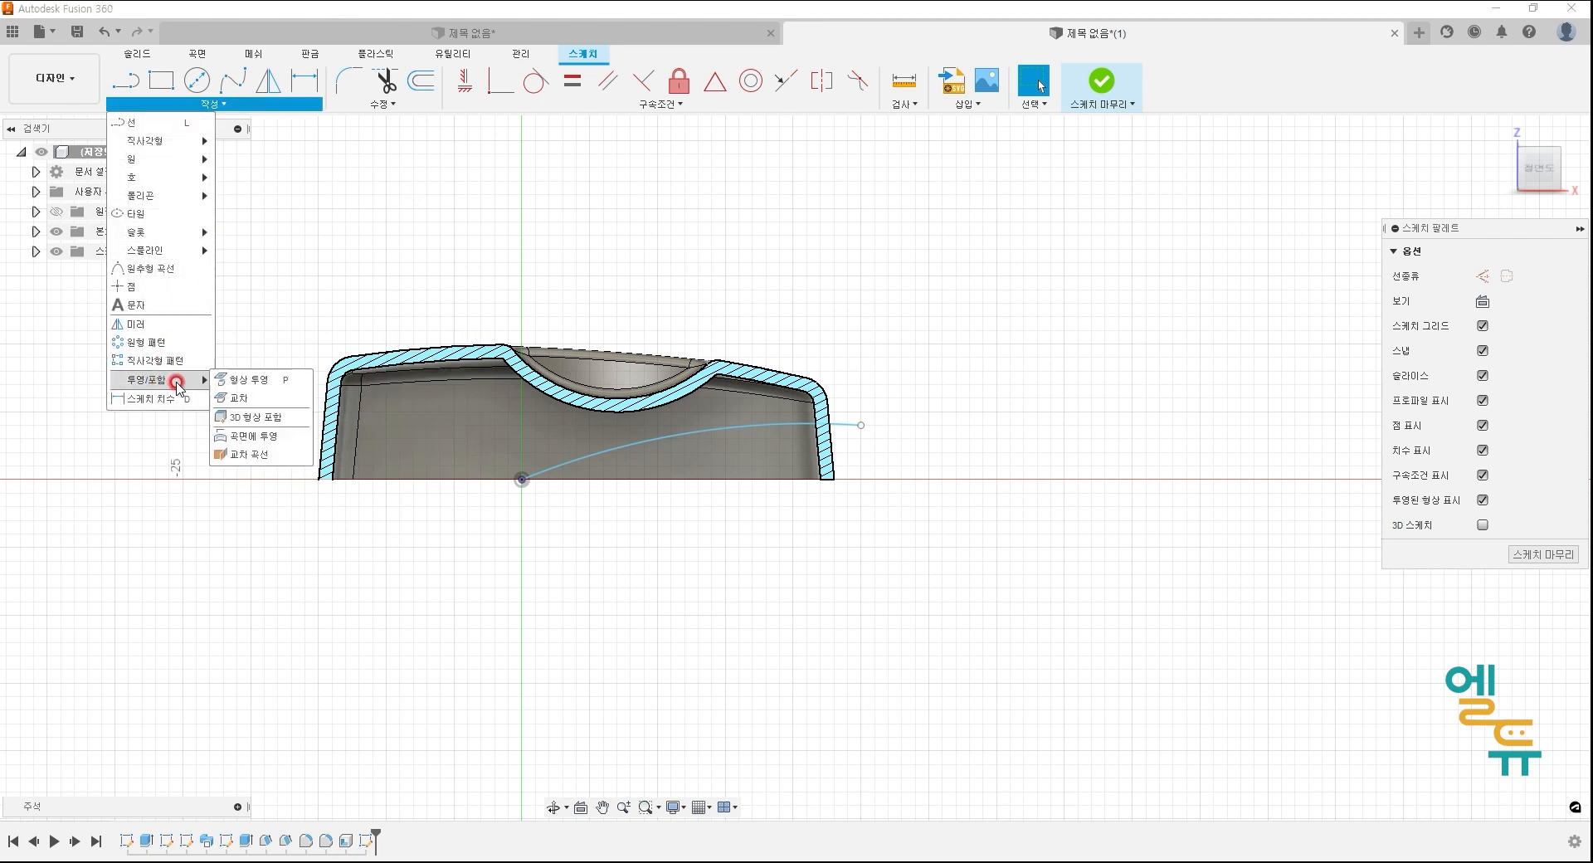
left_click(247, 400)
left_click(531, 667)
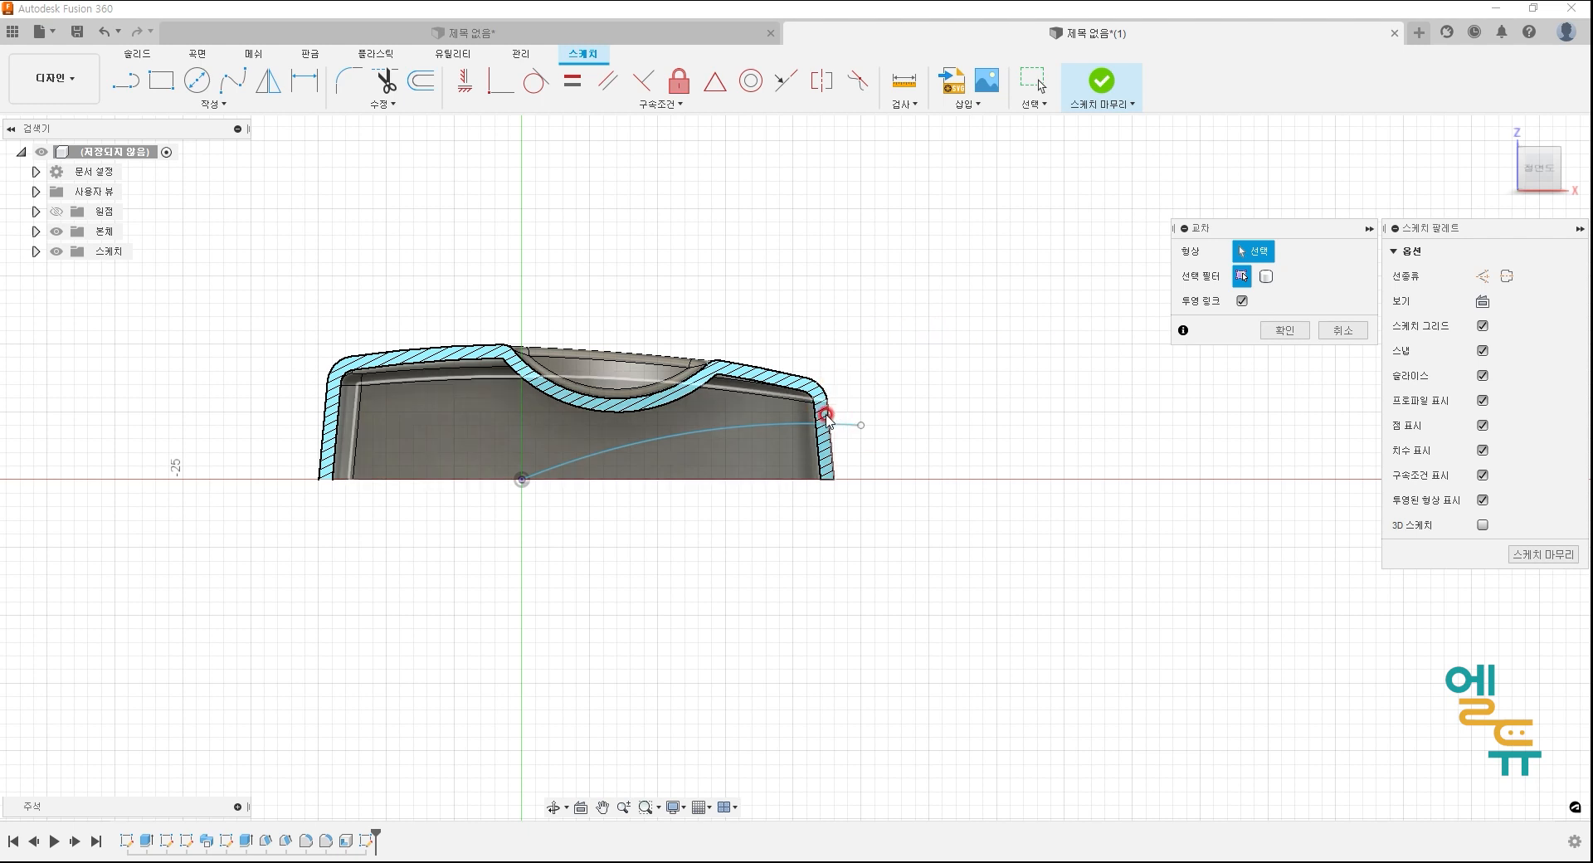
left_click(826, 415)
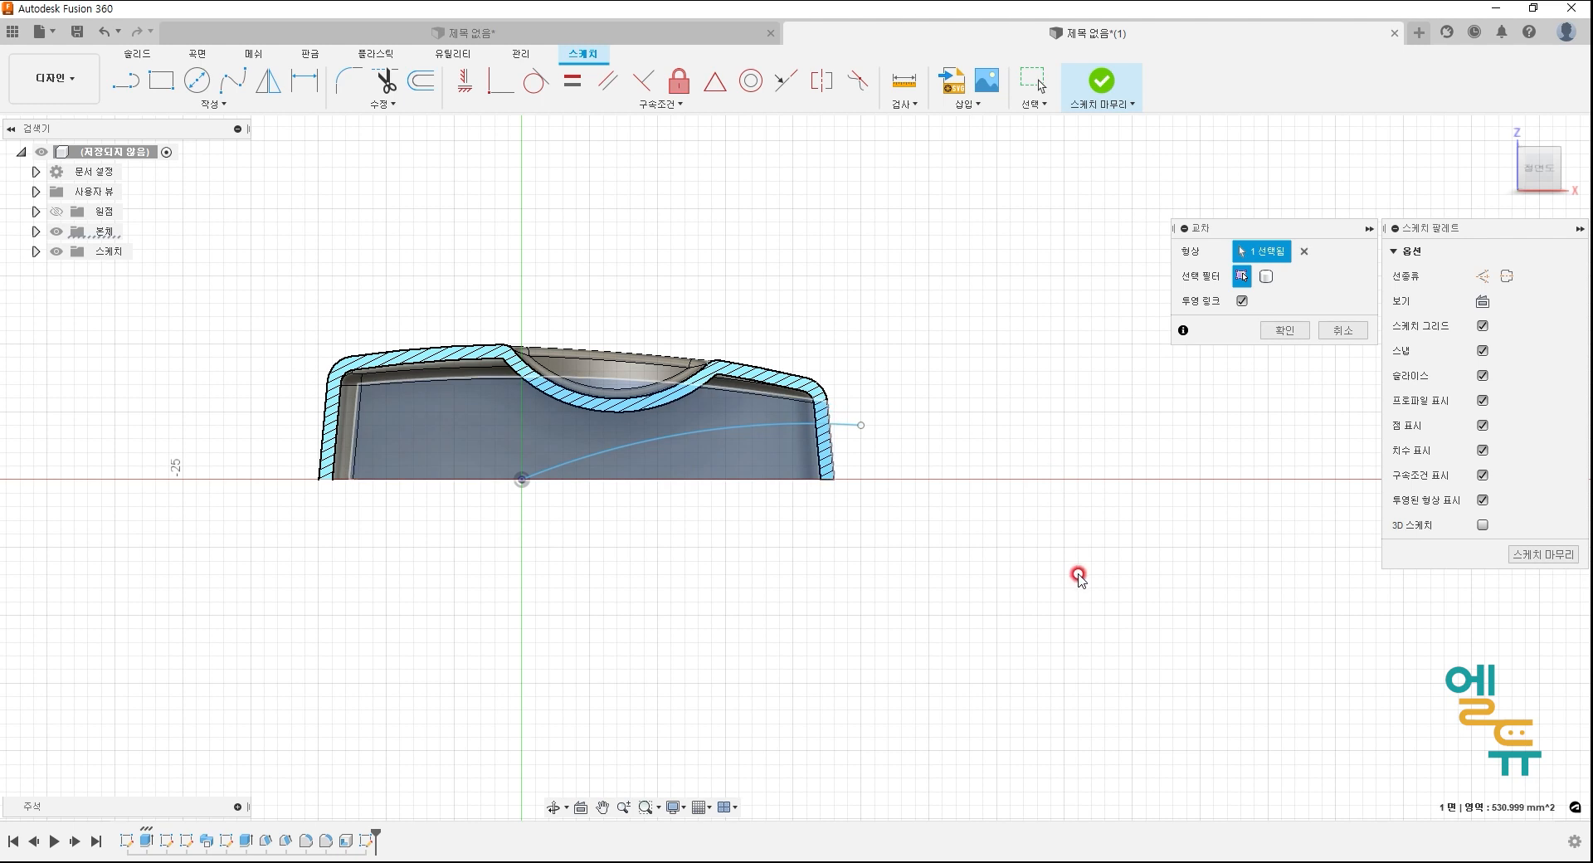
left_click(1285, 331)
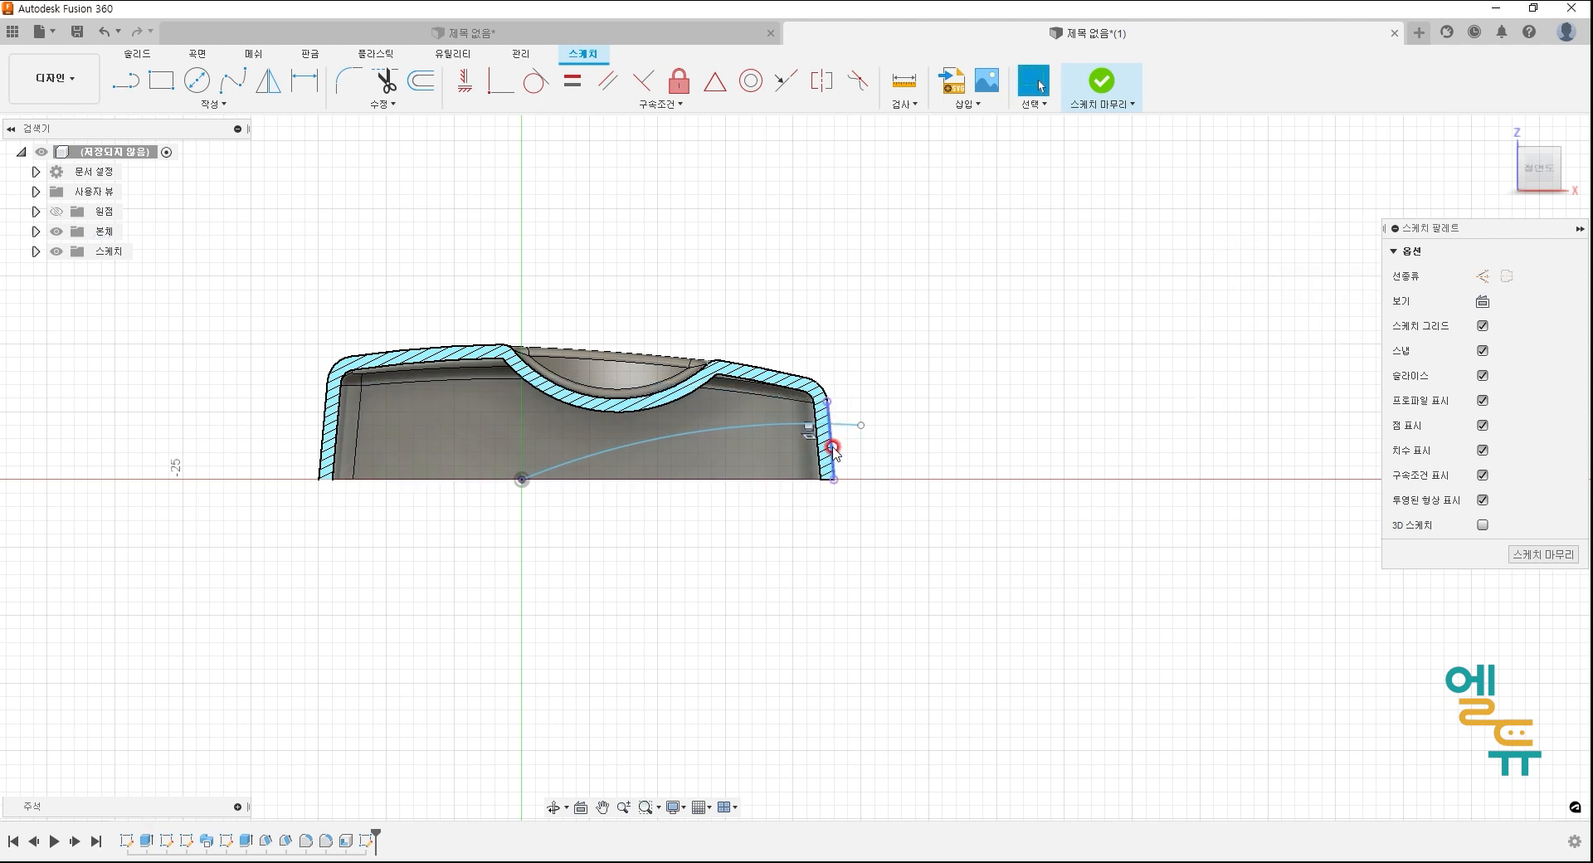
left_click(371, 85)
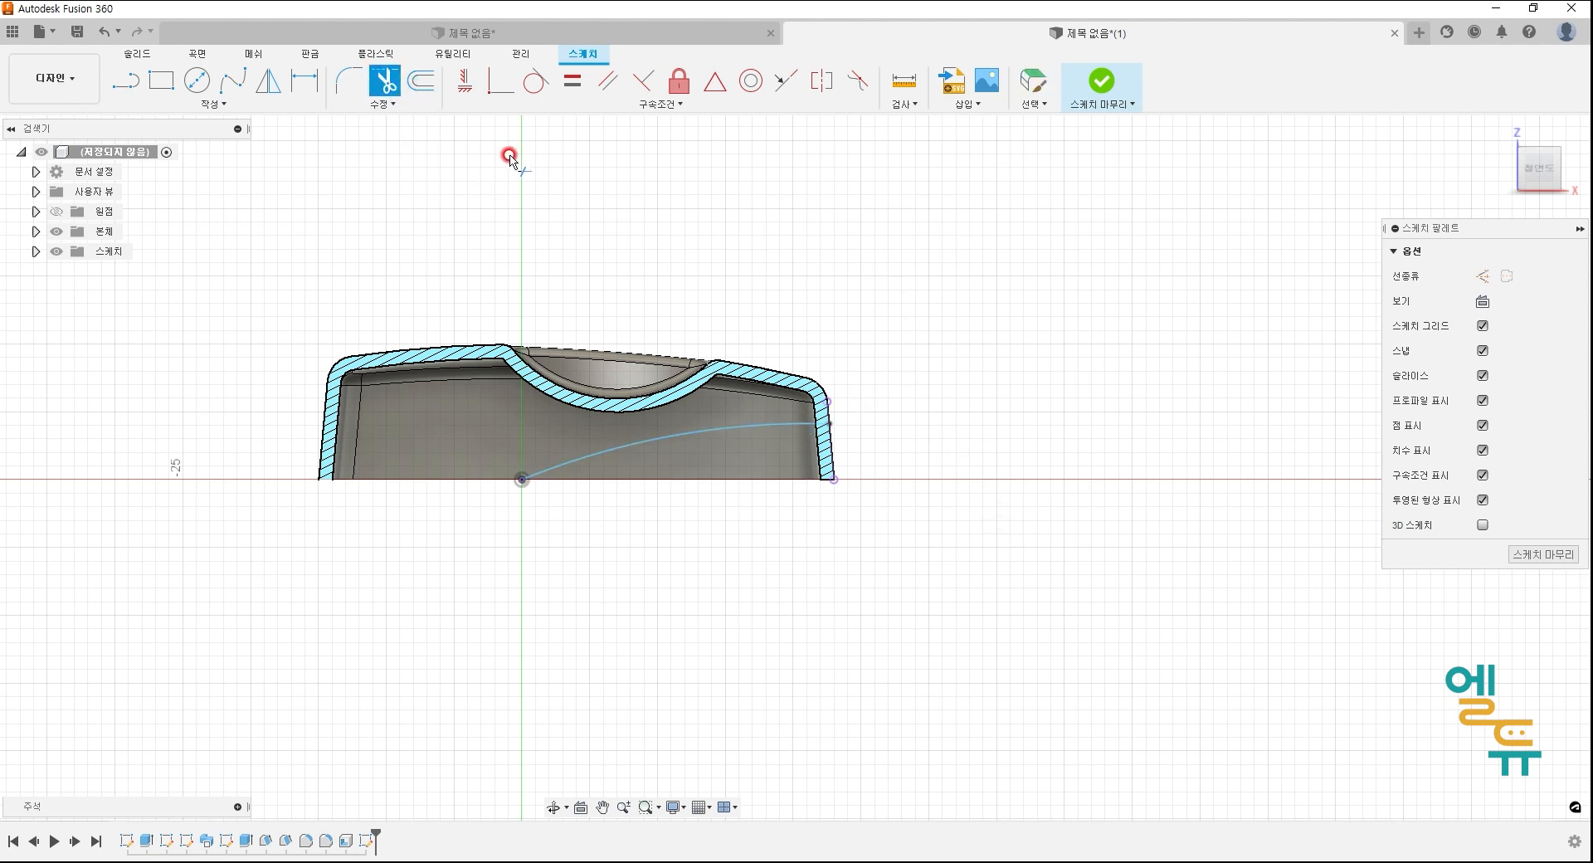
- Dimension the arc's outer endpoint 4 mm above the bottom end of the intersected wall line
key("d")
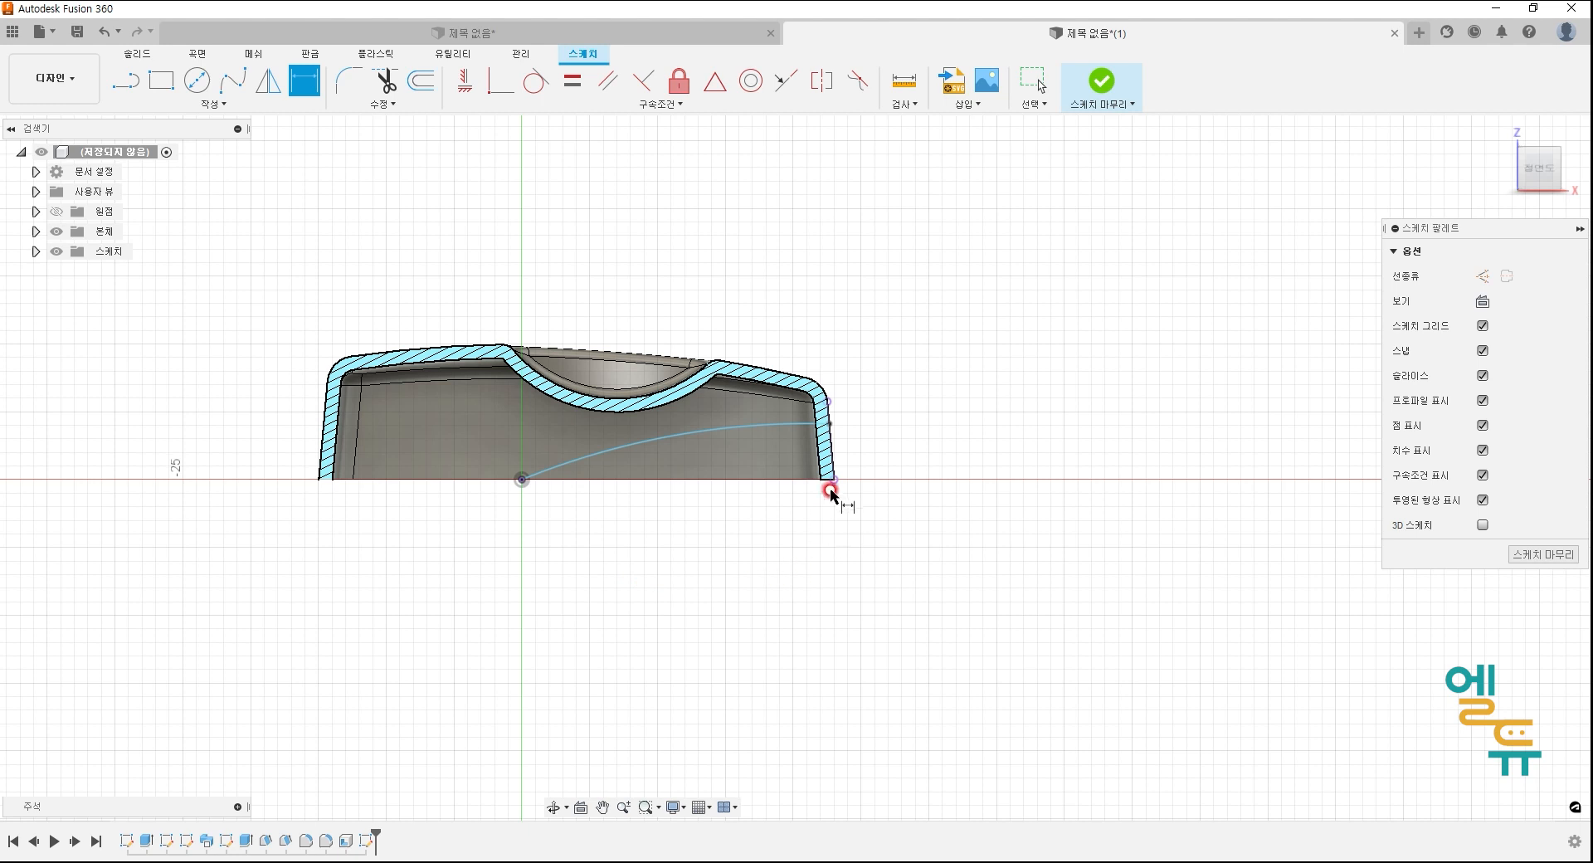
left_click(836, 481)
left_click(831, 424)
left_click(896, 445)
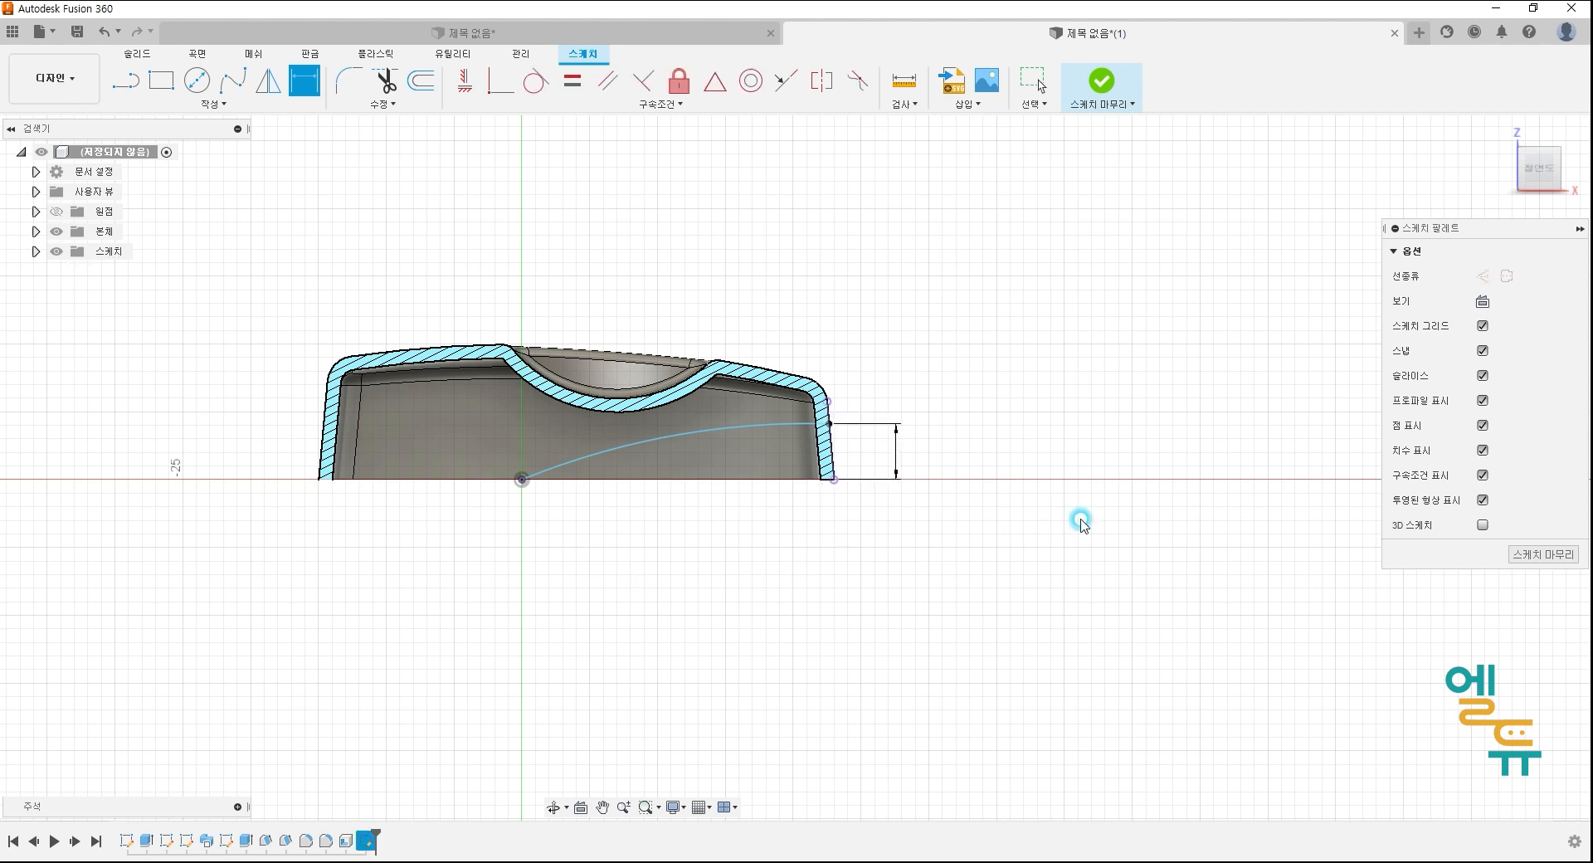
type("4")
key("Return")
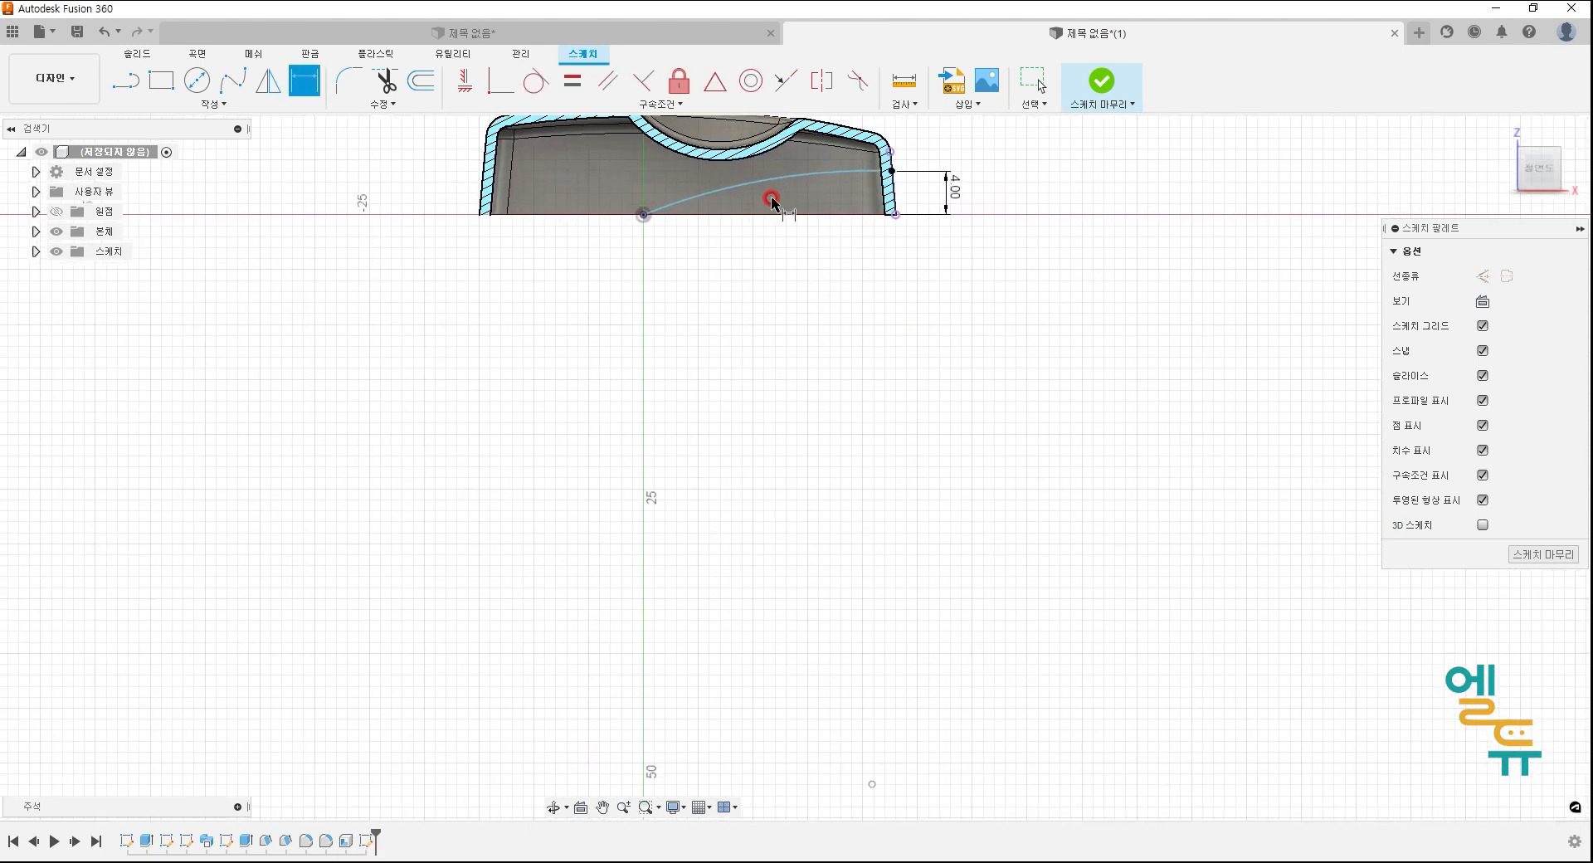
- Set the underside arc's radius to 45 mm and finish the sketch
left_click(769, 185)
left_click(803, 276)
type("45")
key("Return")
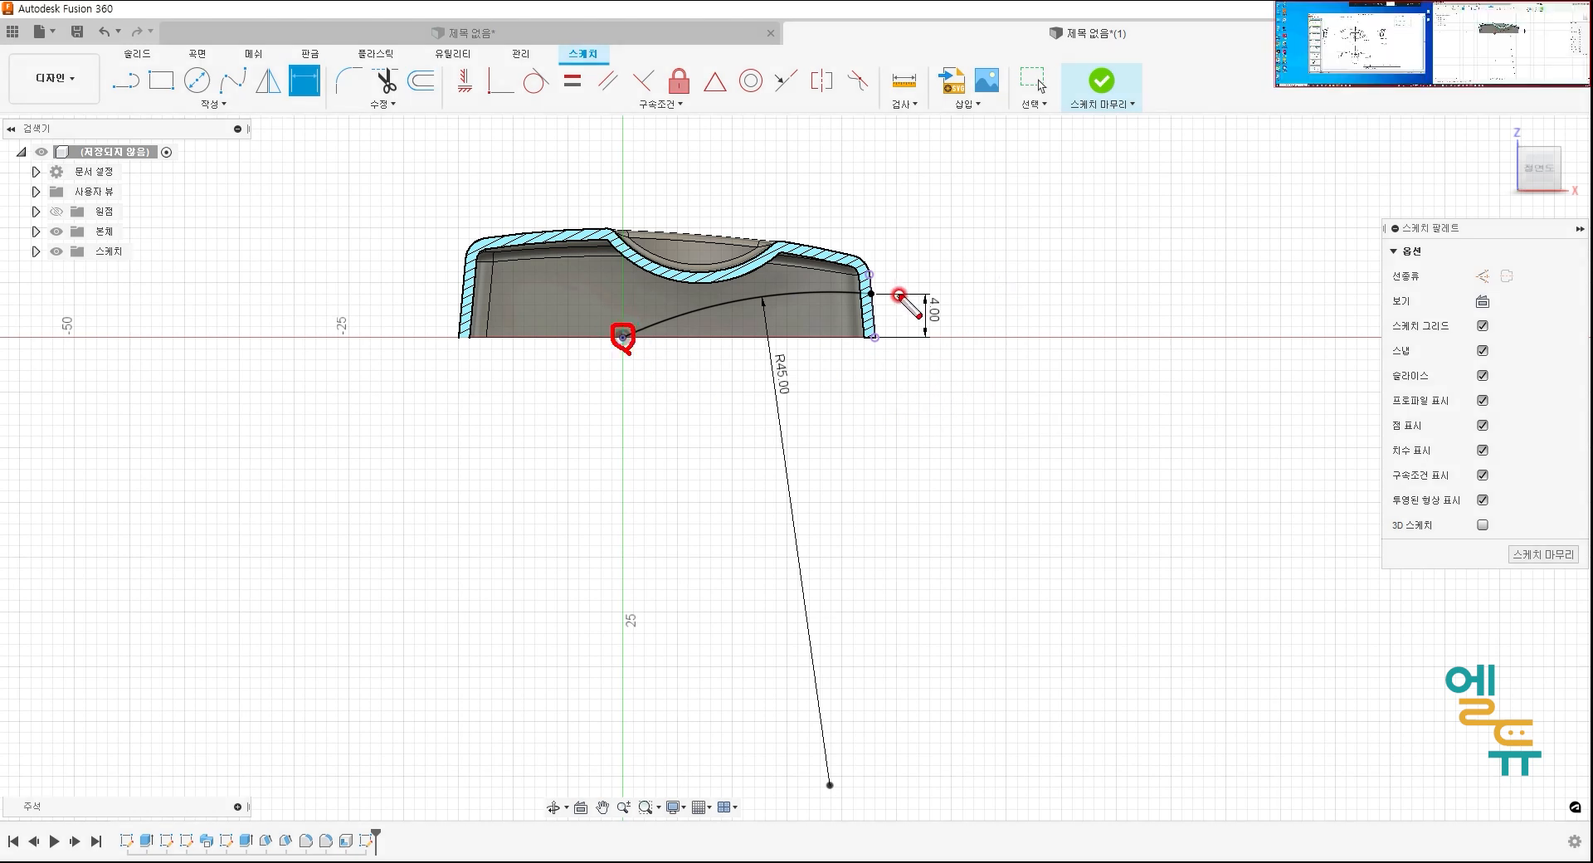
left_click_drag(870, 267, 888, 343)
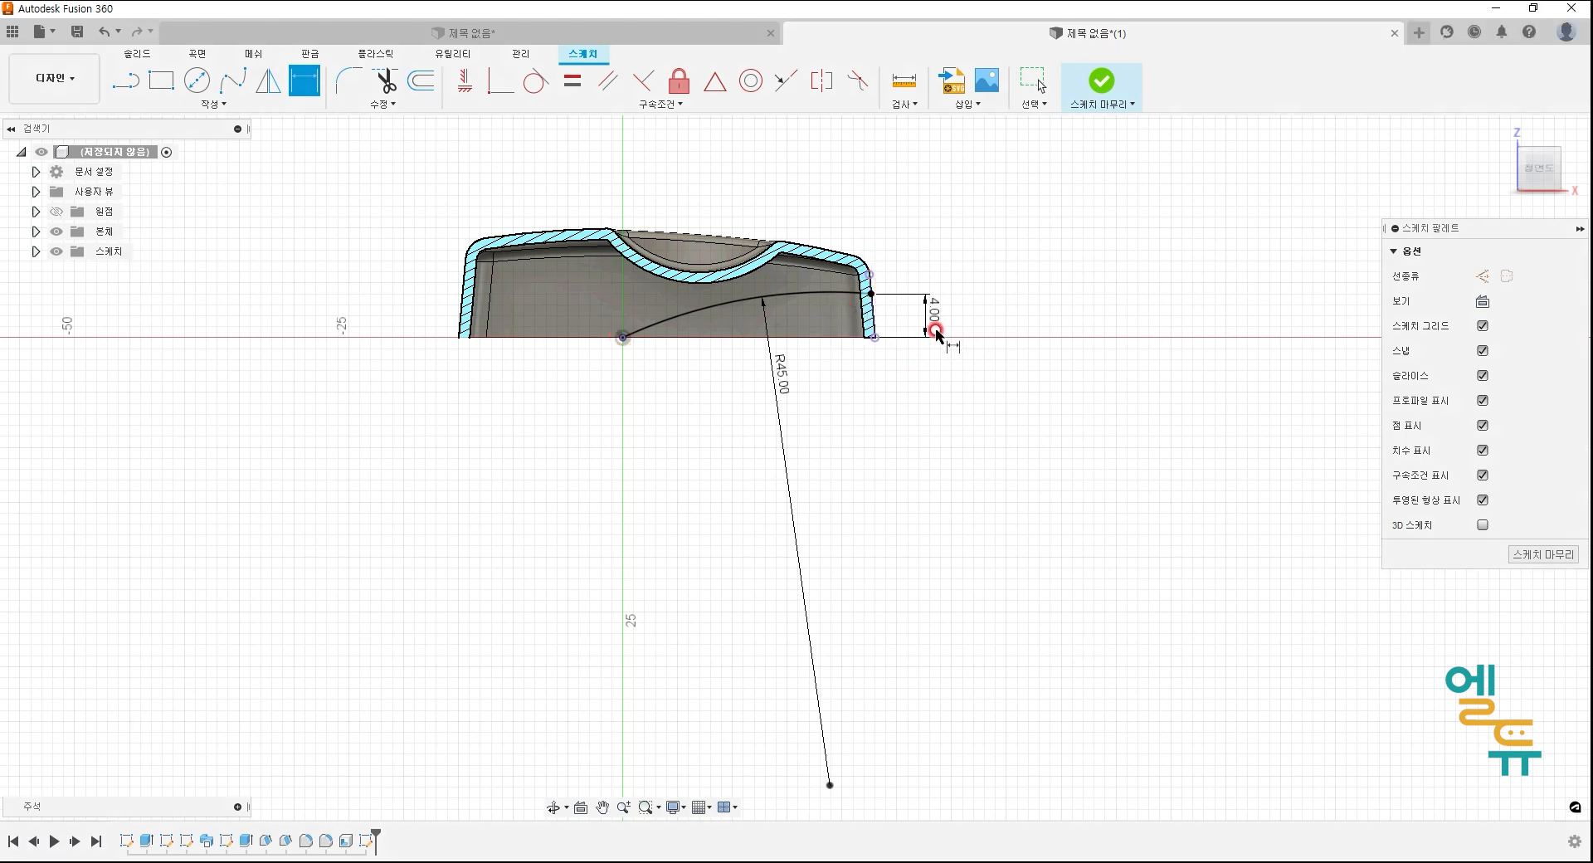
mouse_move(937, 333)
left_mouse_down()
mouse_move(945, 289)
mouse_move(941, 332)
left_mouse_up()
mouse_move(801, 397)
left_mouse_down()
mouse_move(774, 345)
mouse_move(786, 404)
left_mouse_up()
right_click(790, 406)
middle_click_drag(997, 344, 1010, 372)
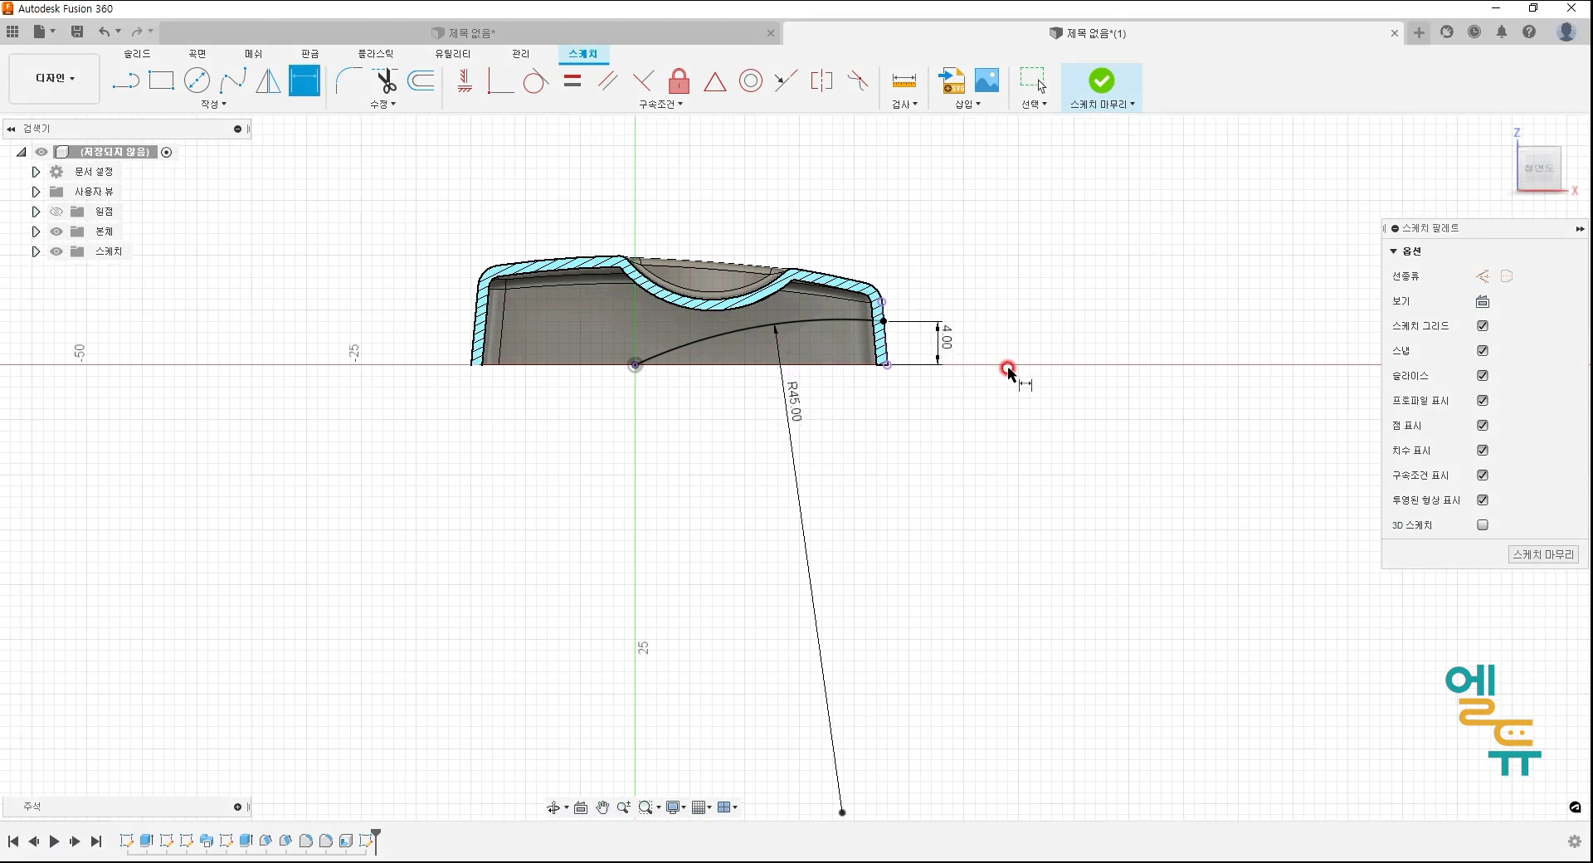
left_click(1102, 80)
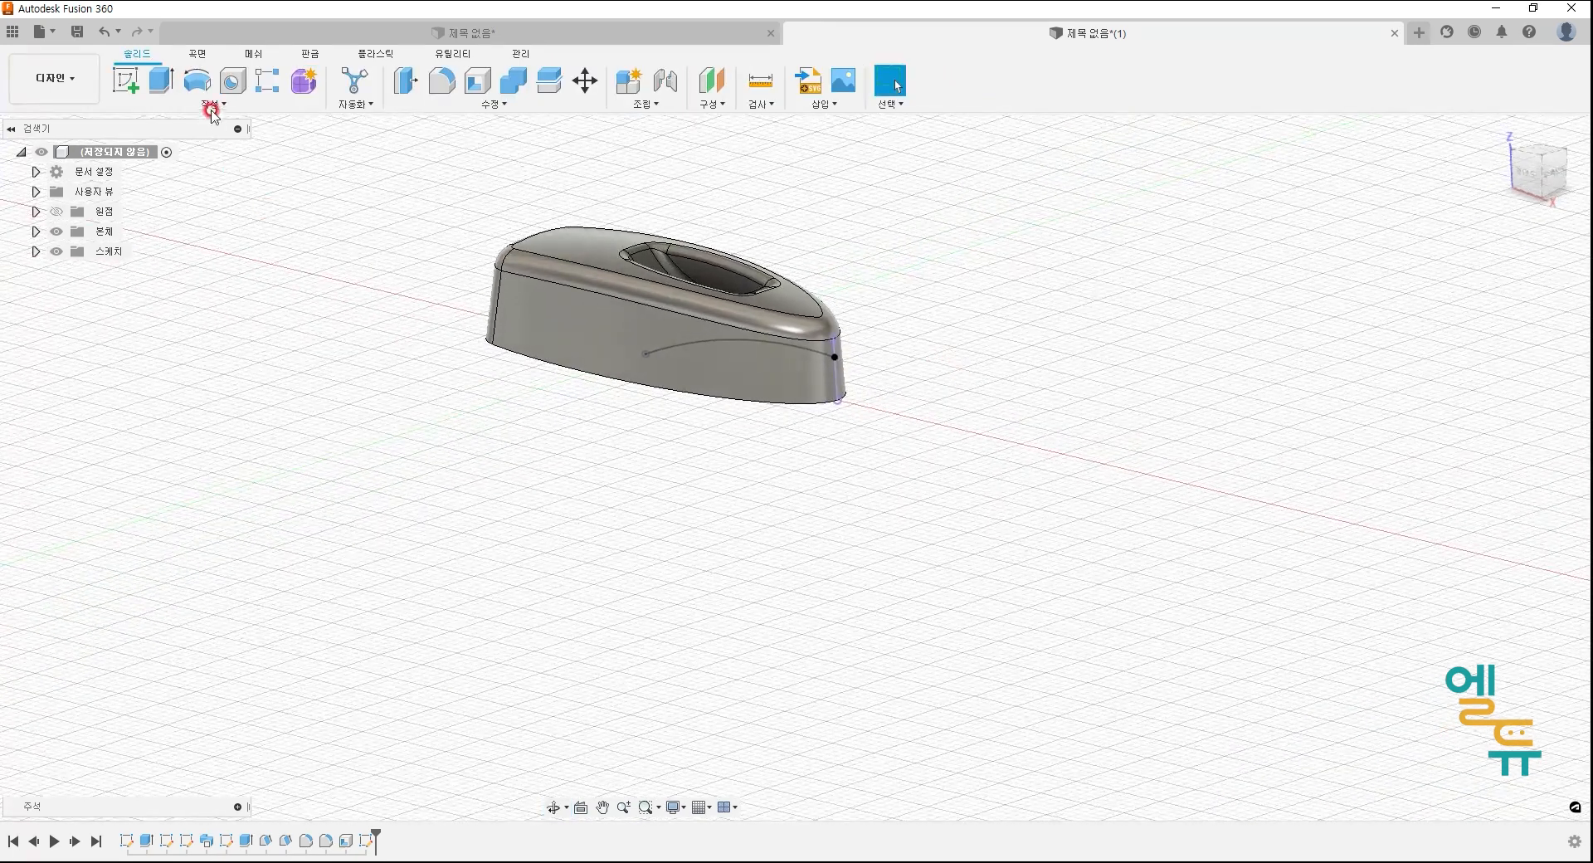
- Try a surface extrude of the R45 arc, pulling it out about 19 mm with the direction set to symmetric
left_click(162, 82)
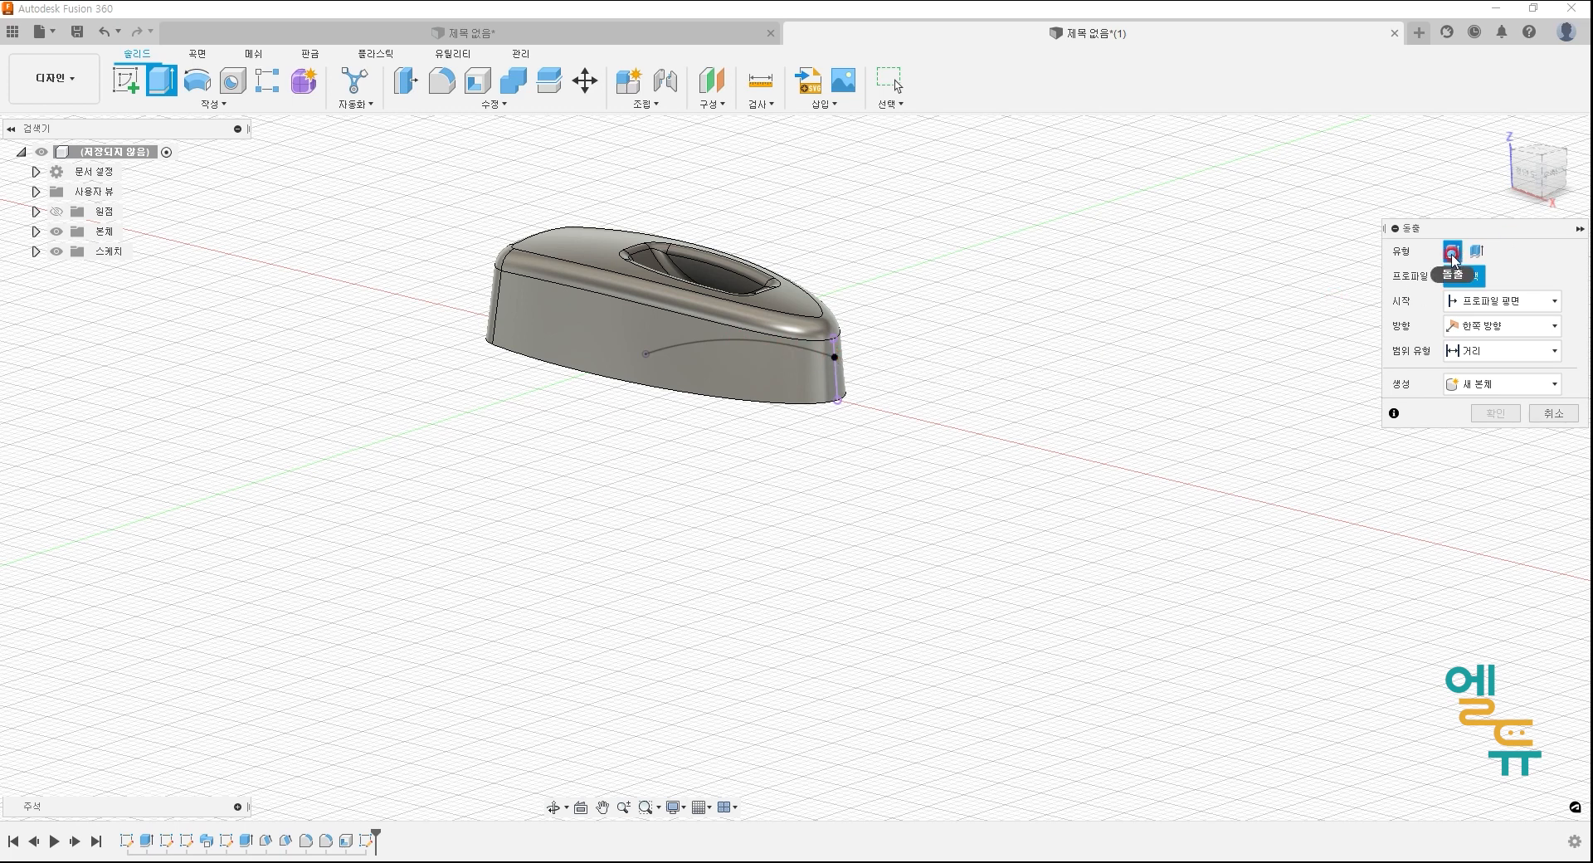
middle_click_drag(959, 355, 965, 379)
left_click(197, 54)
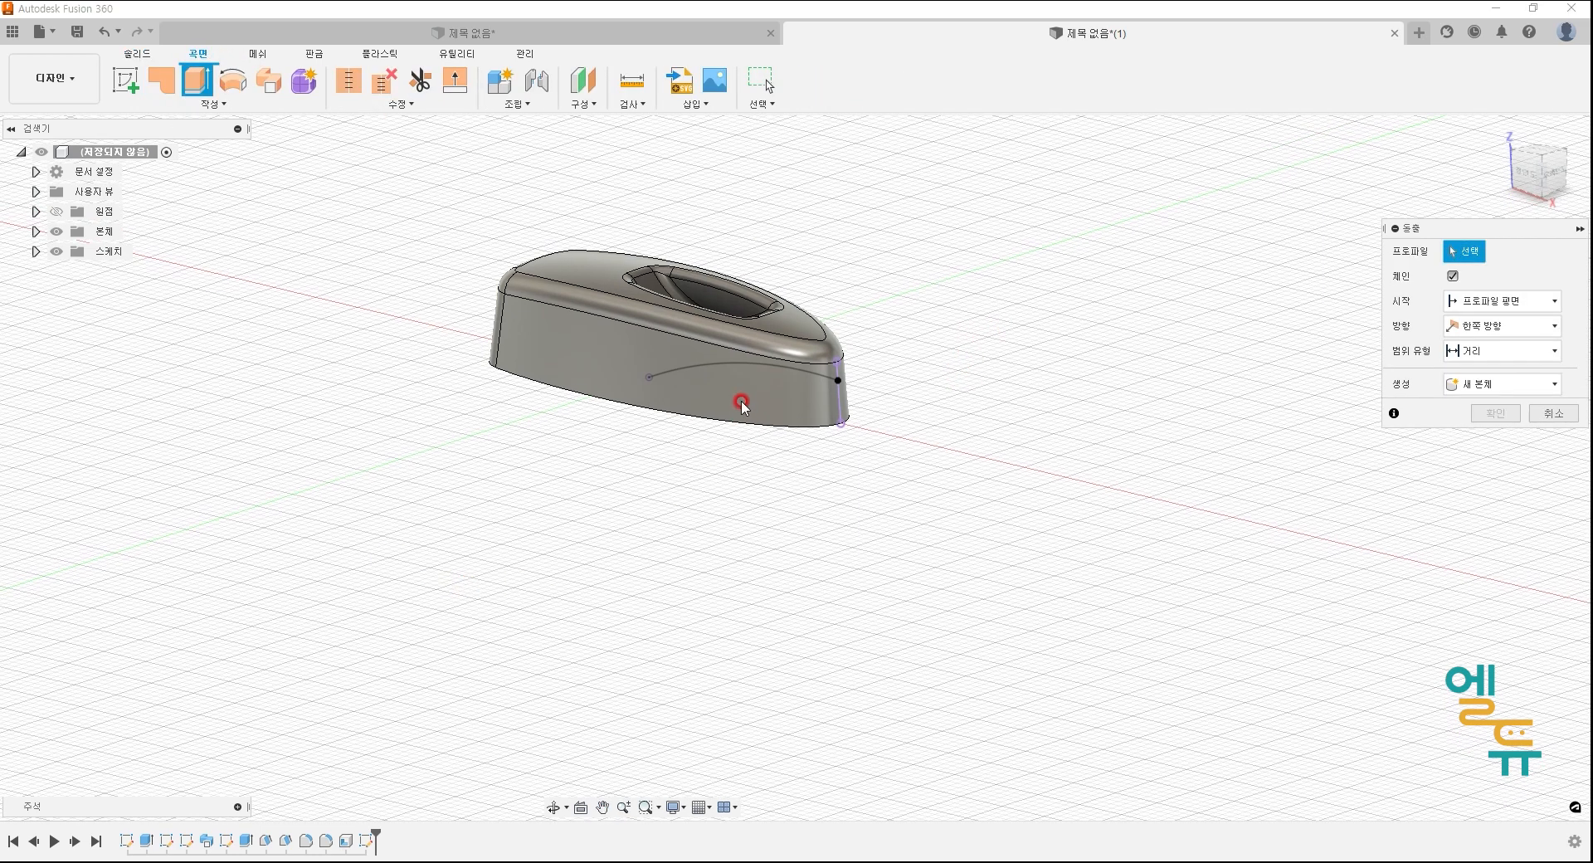
left_click(732, 363)
left_click(1539, 350)
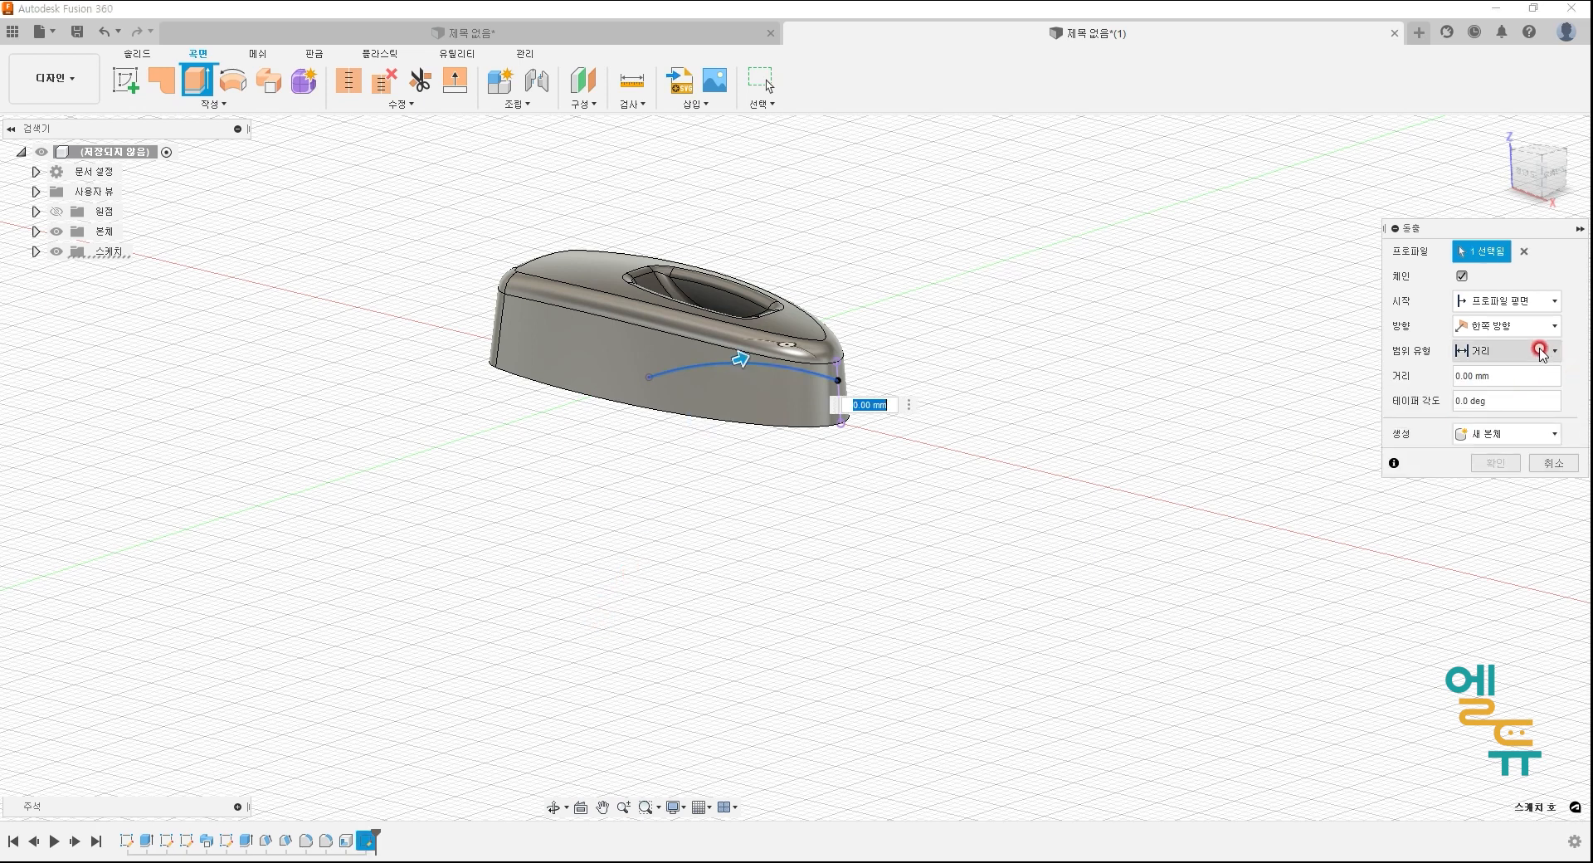
left_click(1494, 406)
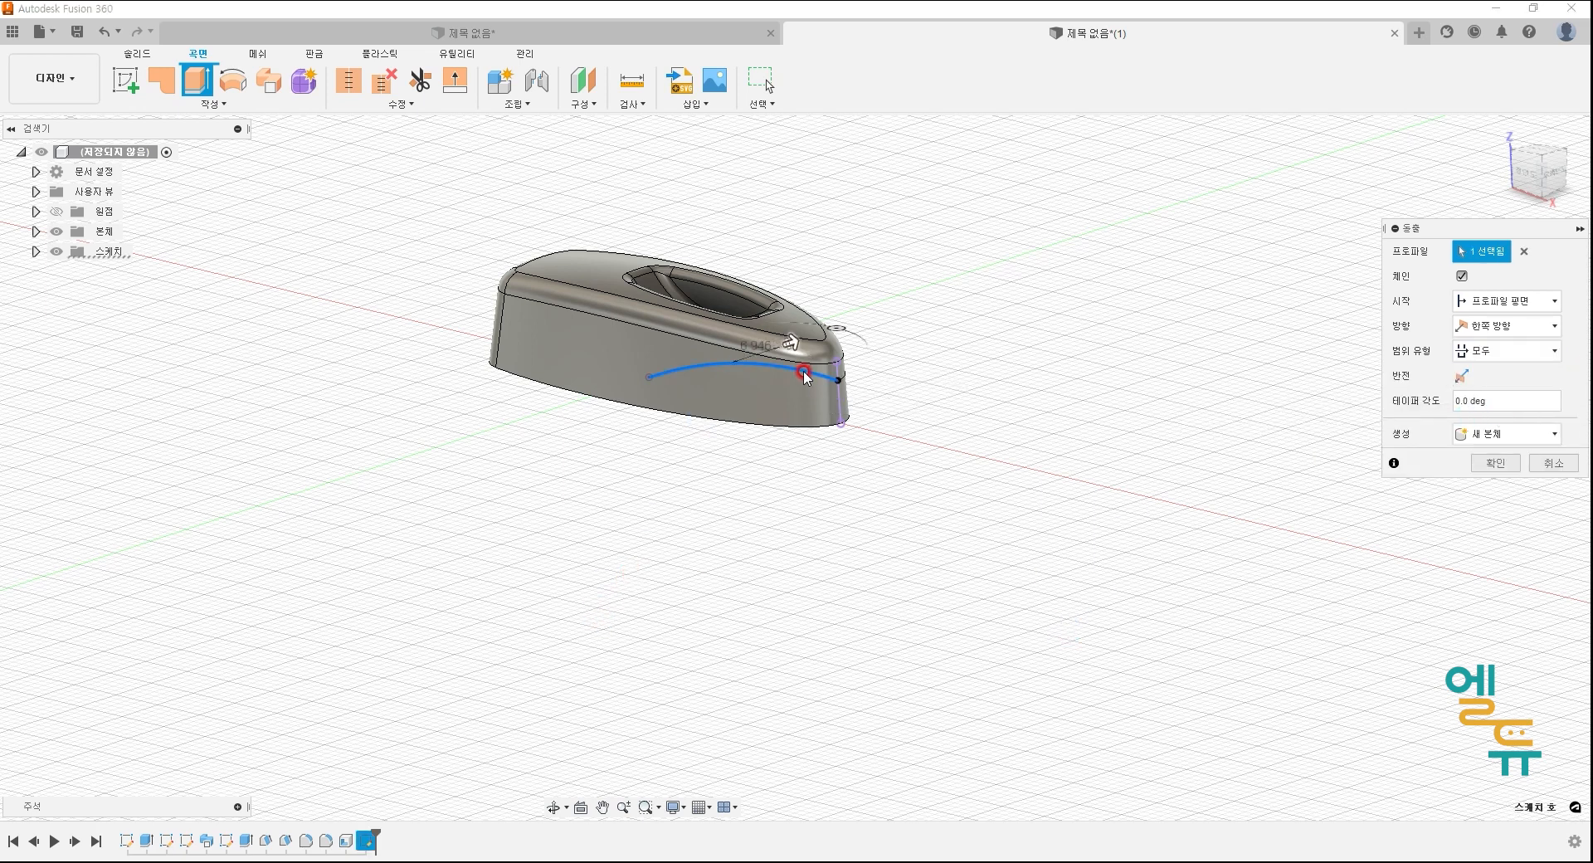
left_click_drag(792, 342, 880, 316)
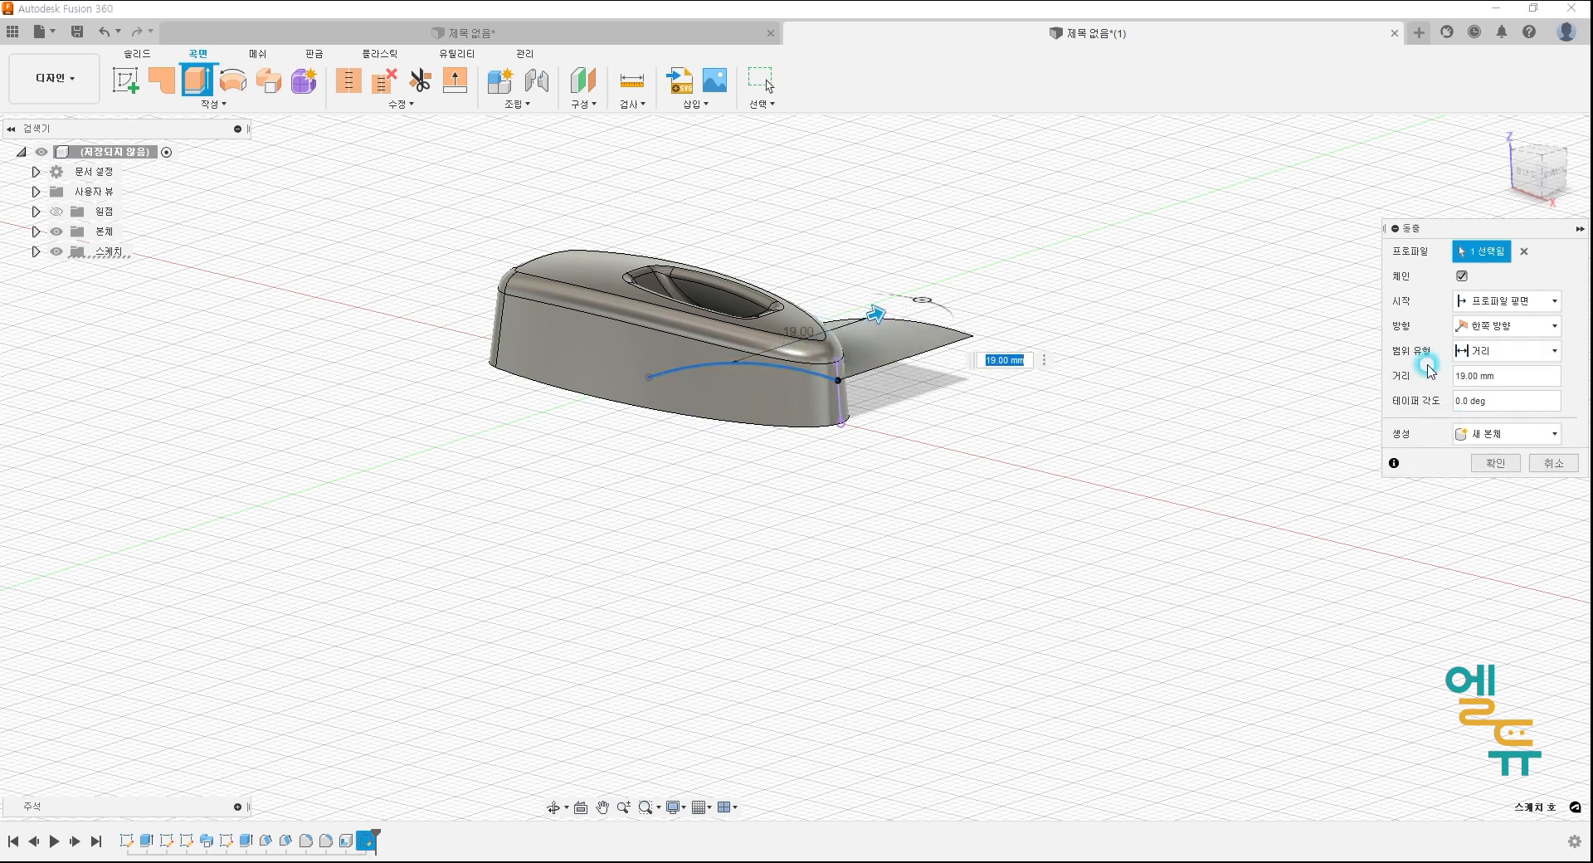
left_click(1523, 326)
left_click(1487, 390)
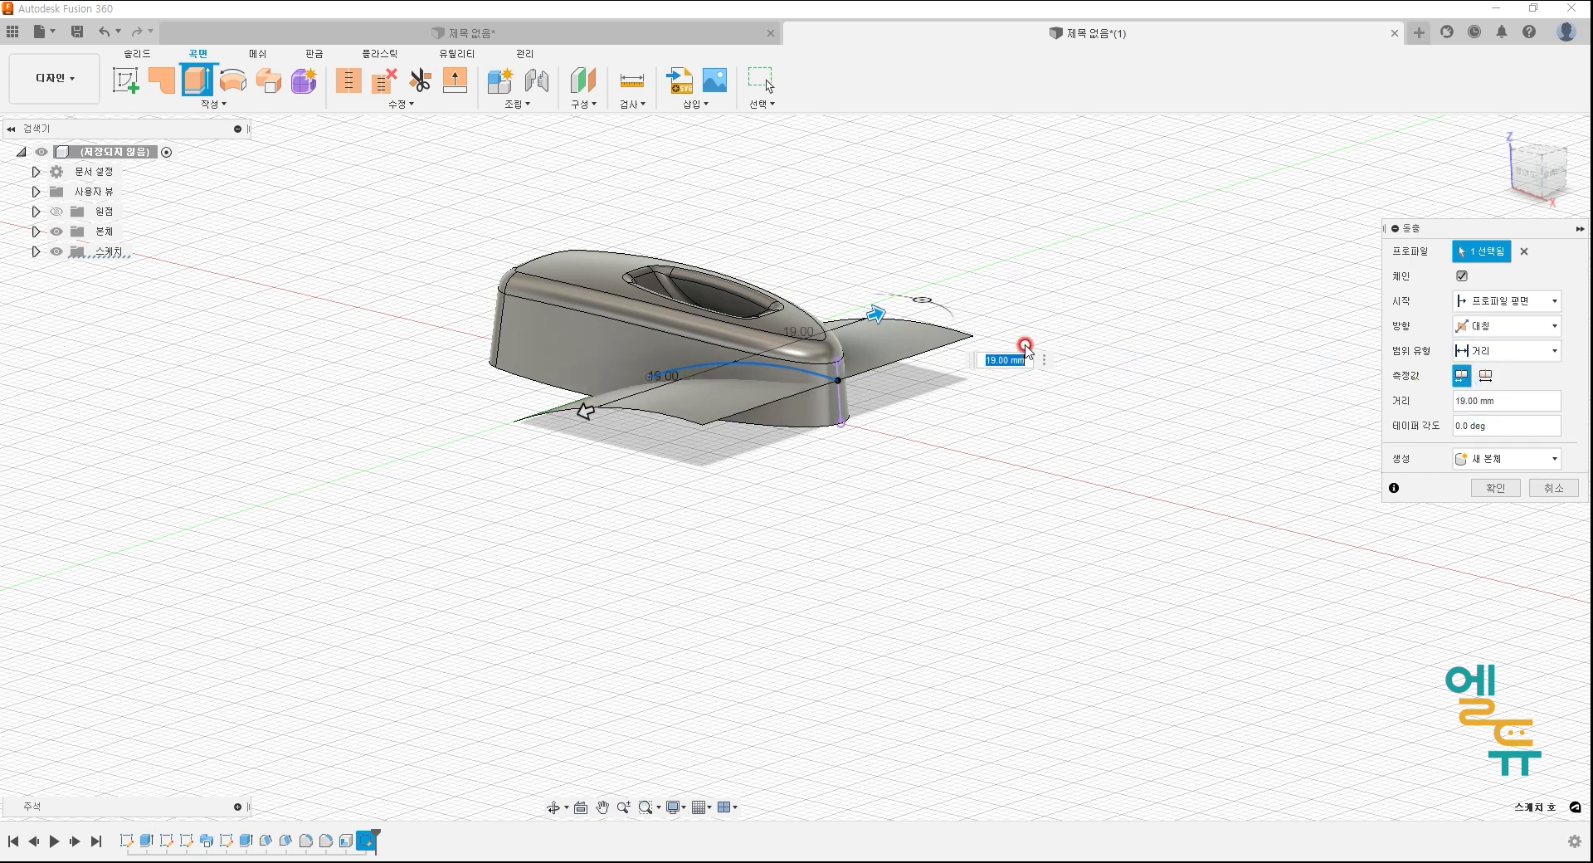
- Create the symmetric surface extrude of the arc at about 18 mm per side, and undo it
middle_click_drag(858, 398, 878, 477, "shift")
left_click_drag(875, 294, 852, 266)
left_click(1531, 177)
mouse_move(611, 415)
left_mouse_down()
mouse_move(730, 469)
mouse_move(902, 469)
mouse_move(905, 392)
mouse_move(864, 366)
left_mouse_up()
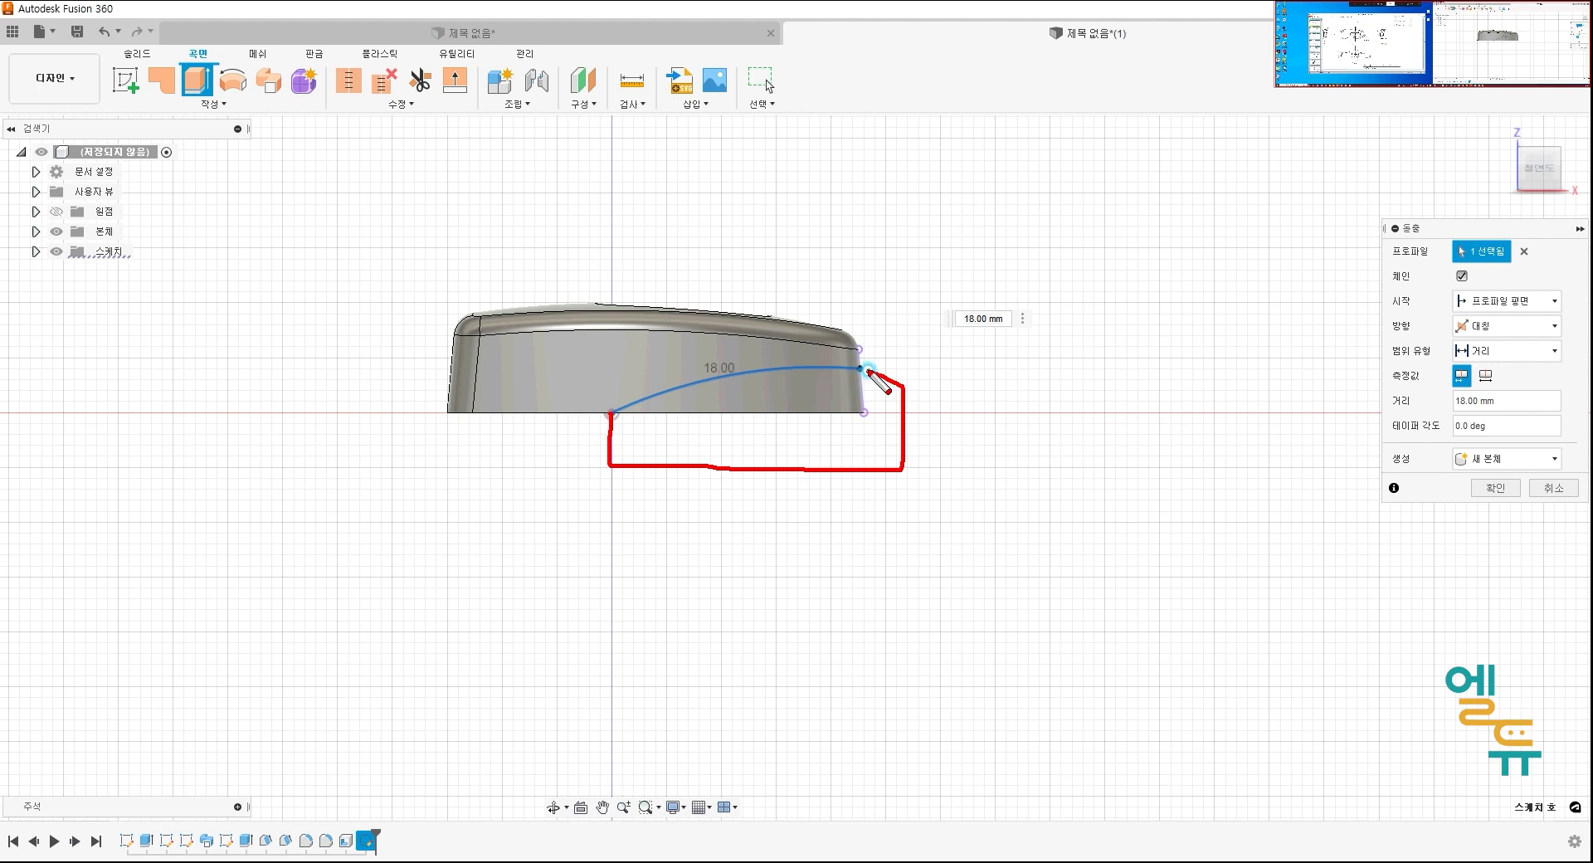
key("Escape")
middle_click_drag(994, 423, 925, 476, "shift")
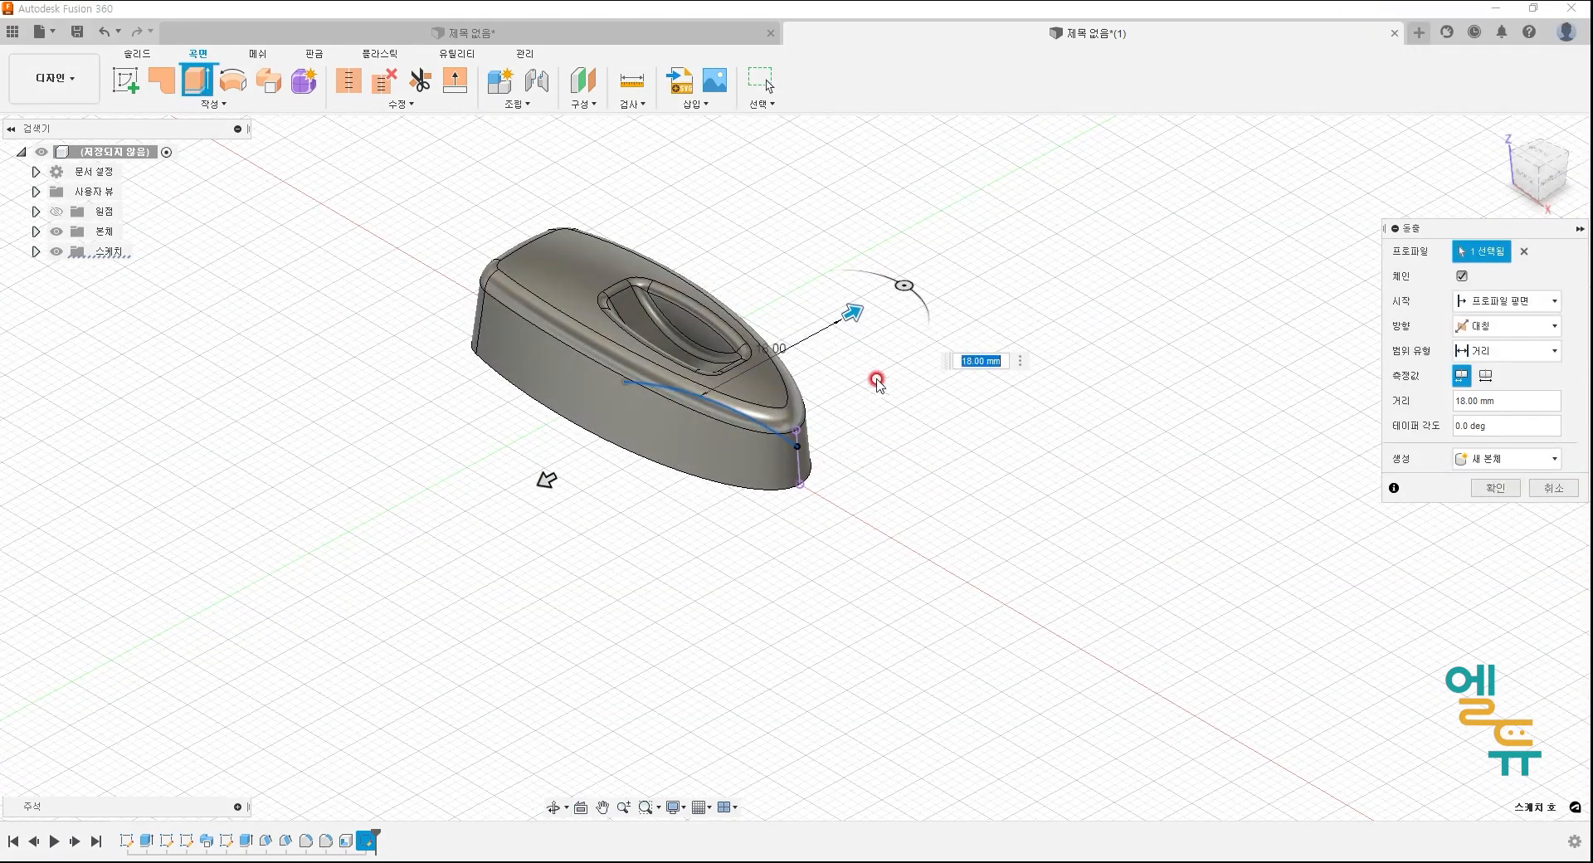
mouse_move(848, 307)
left_mouse_down()
mouse_move(812, 320)
mouse_move(889, 296)
mouse_move(854, 310)
left_mouse_up()
left_click(1496, 489)
left_click(106, 33)
- Surface-extrude the R45 underside arc symmetrically, about 13 mm per side, as a new body
left_click(197, 80)
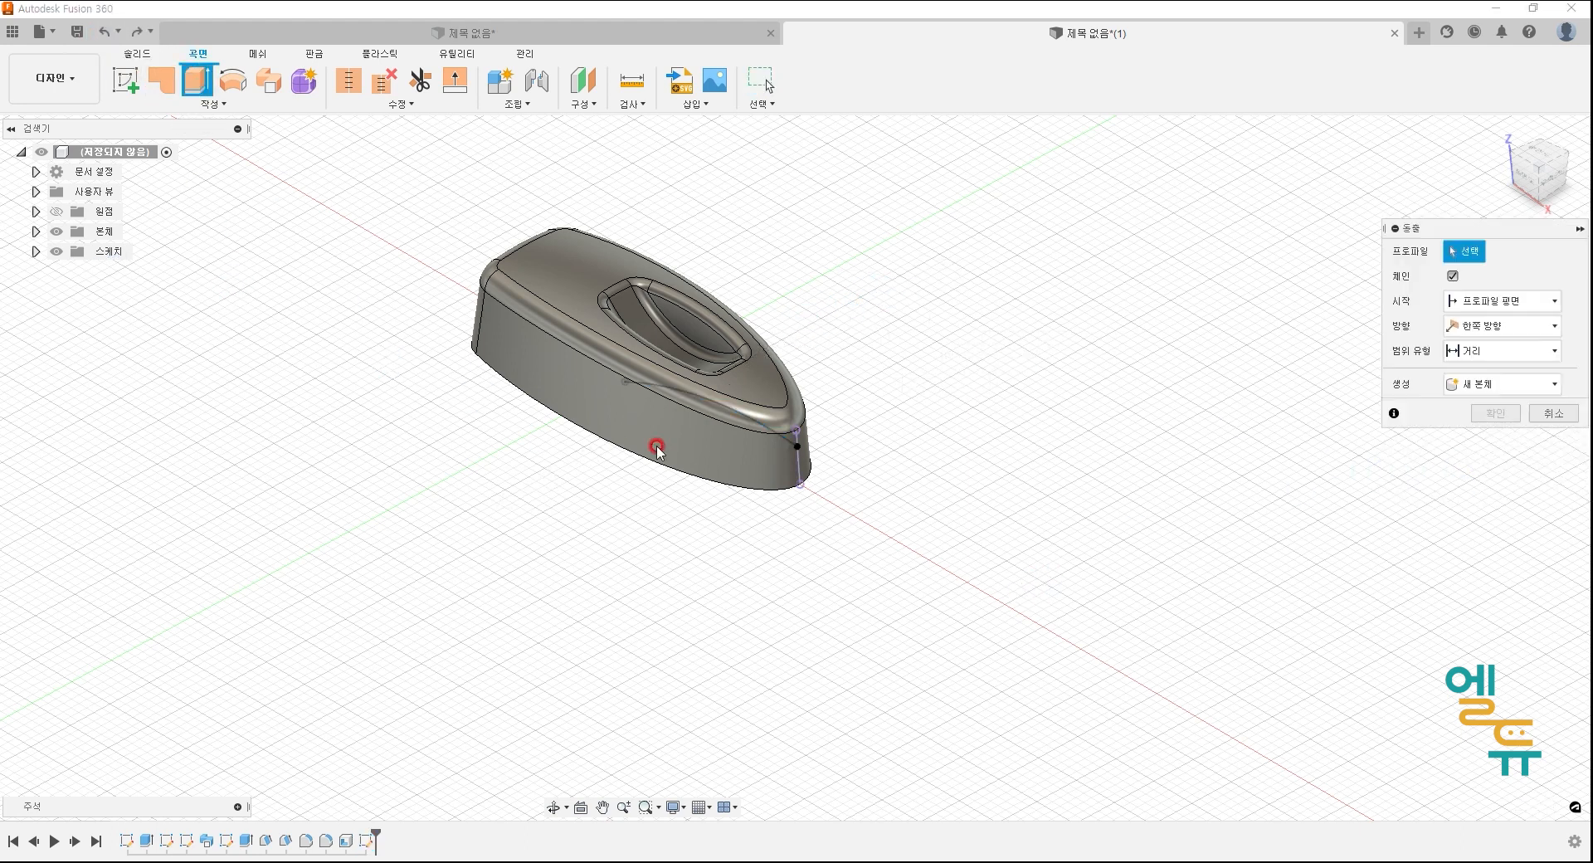
left_click(765, 425)
left_click(1492, 325)
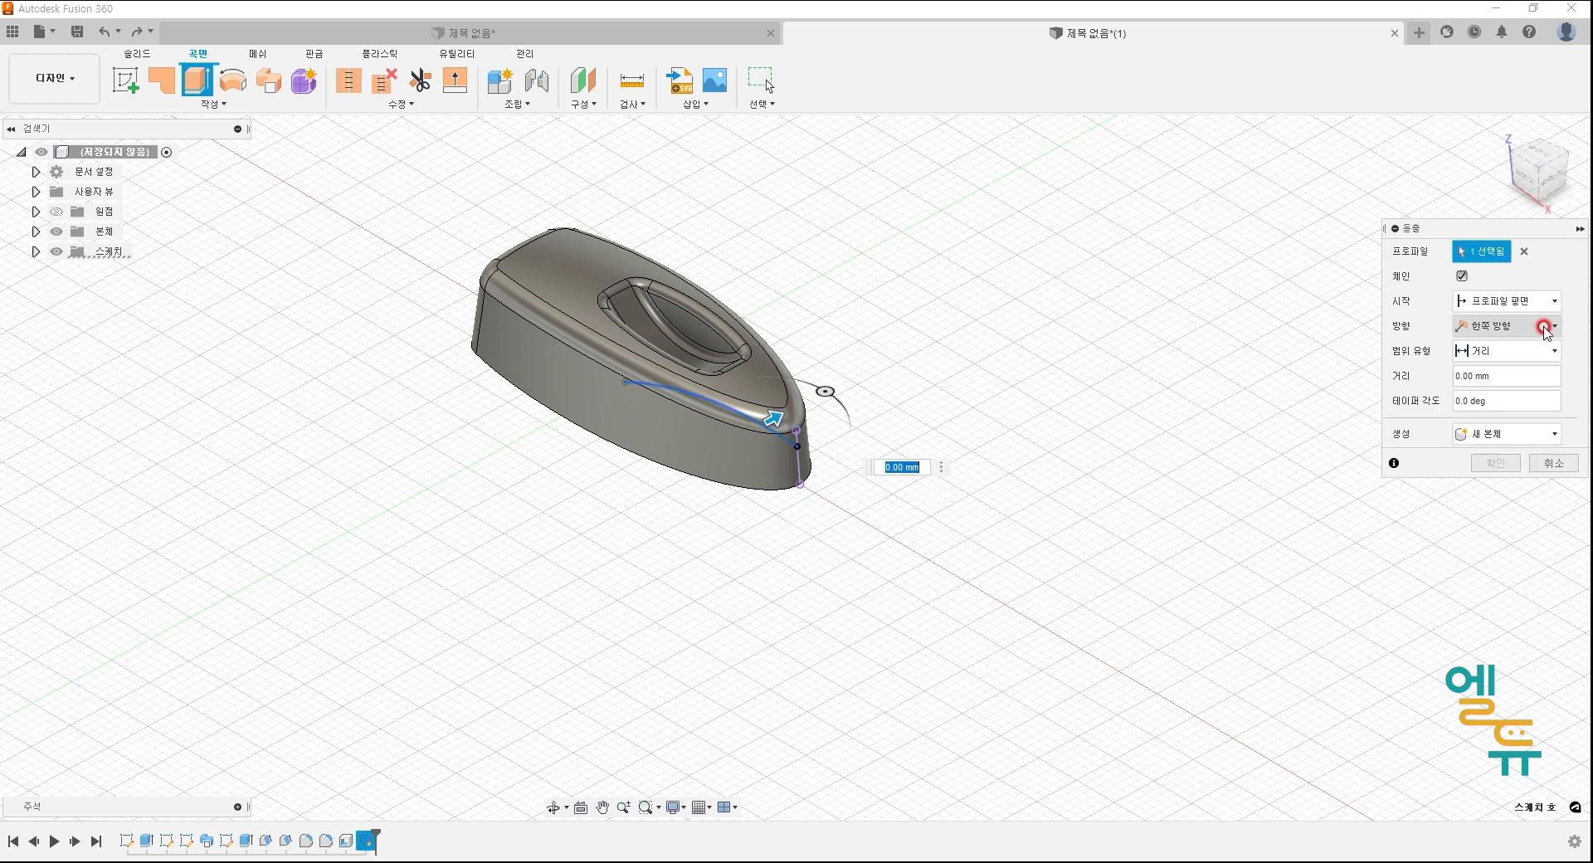
left_click(1483, 384)
left_click_drag(774, 419, 887, 343)
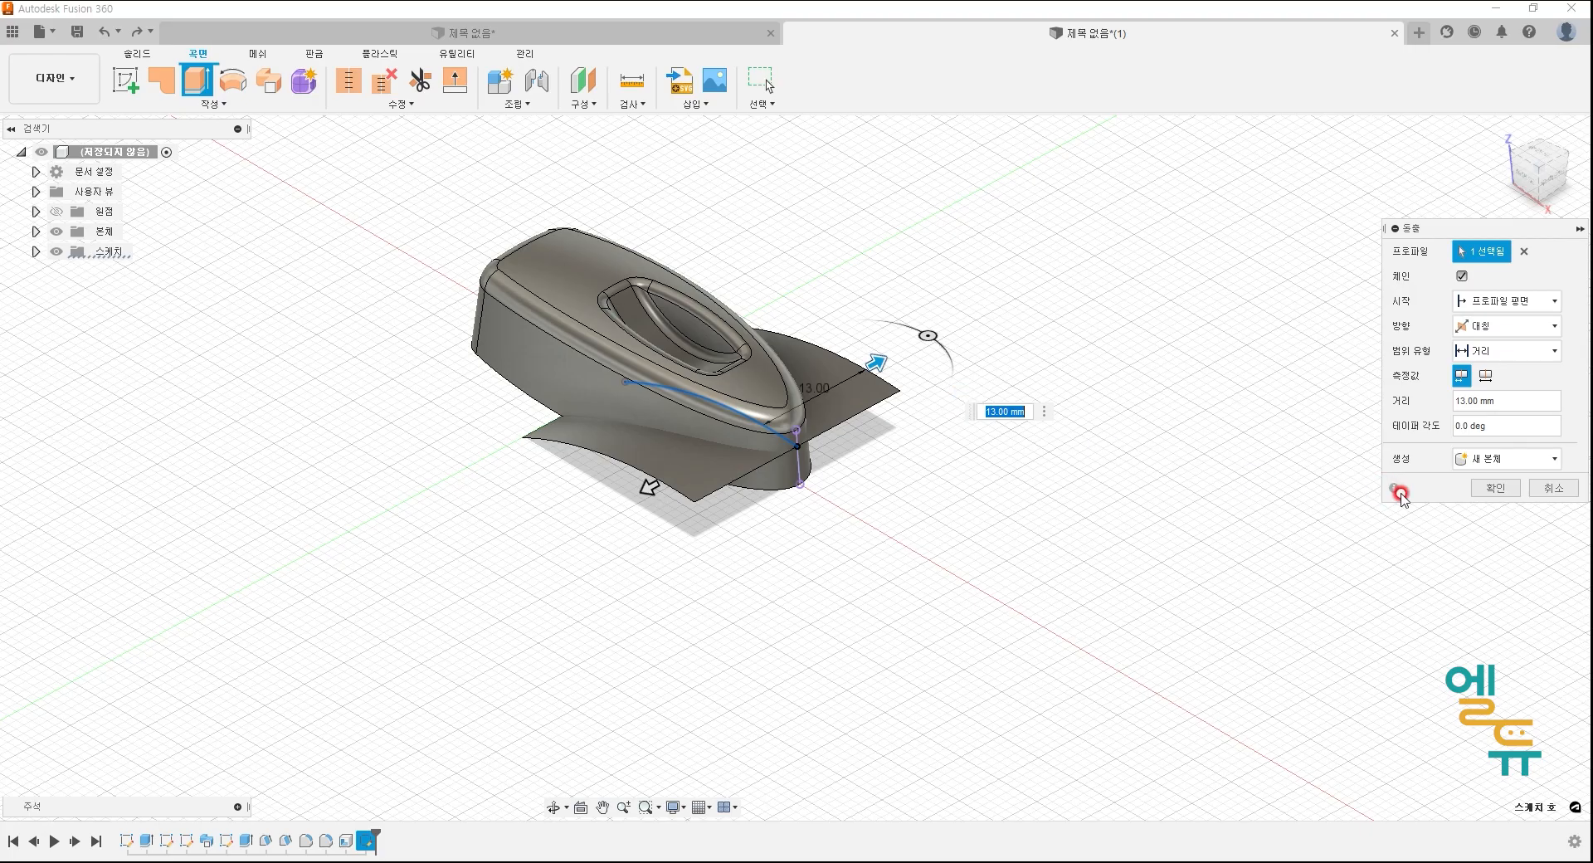
left_click(1495, 487)
mouse_move(907, 580)
middle_mouse_down("shift")
mouse_move(953, 547)
mouse_move(909, 560)
middle_mouse_up("shift")
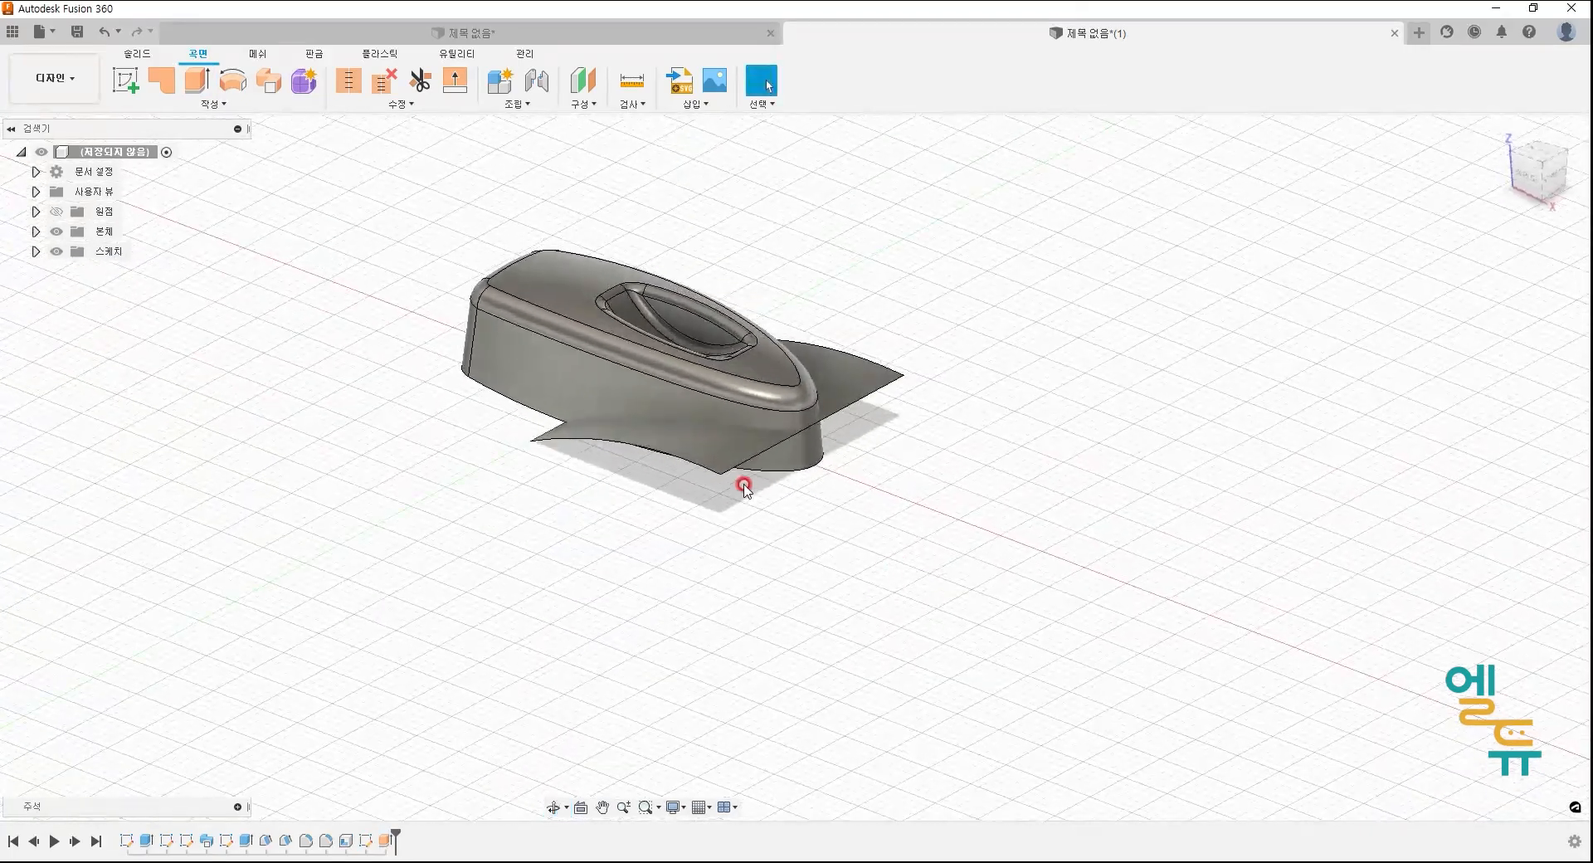
- Split the shelled solid body using the extruded arc surface as the splitting tool
left_click(138, 55)
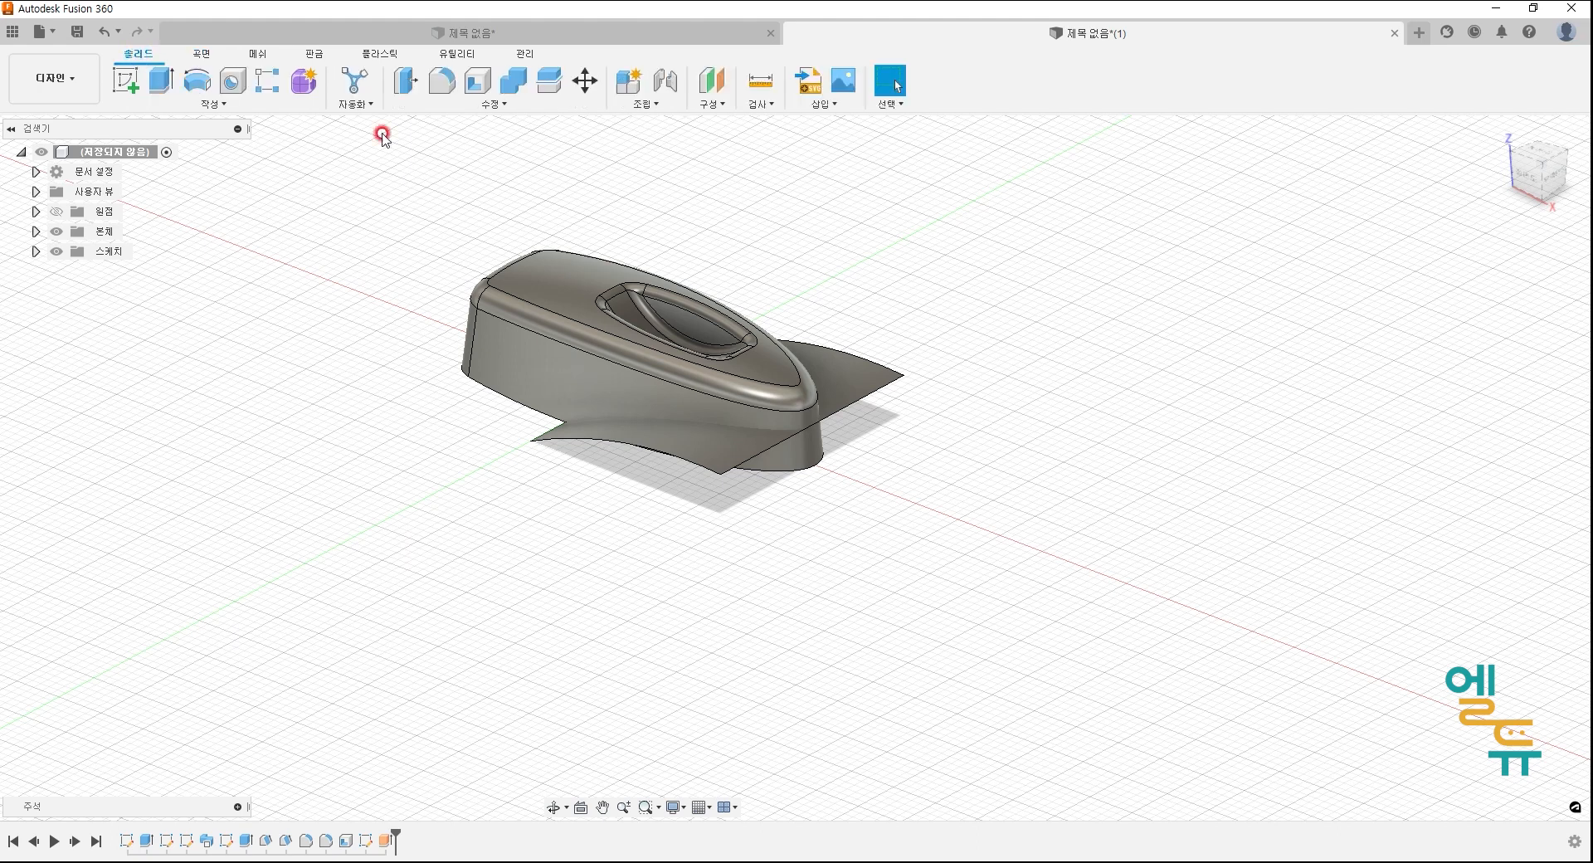
left_click(563, 83)
left_click(903, 203)
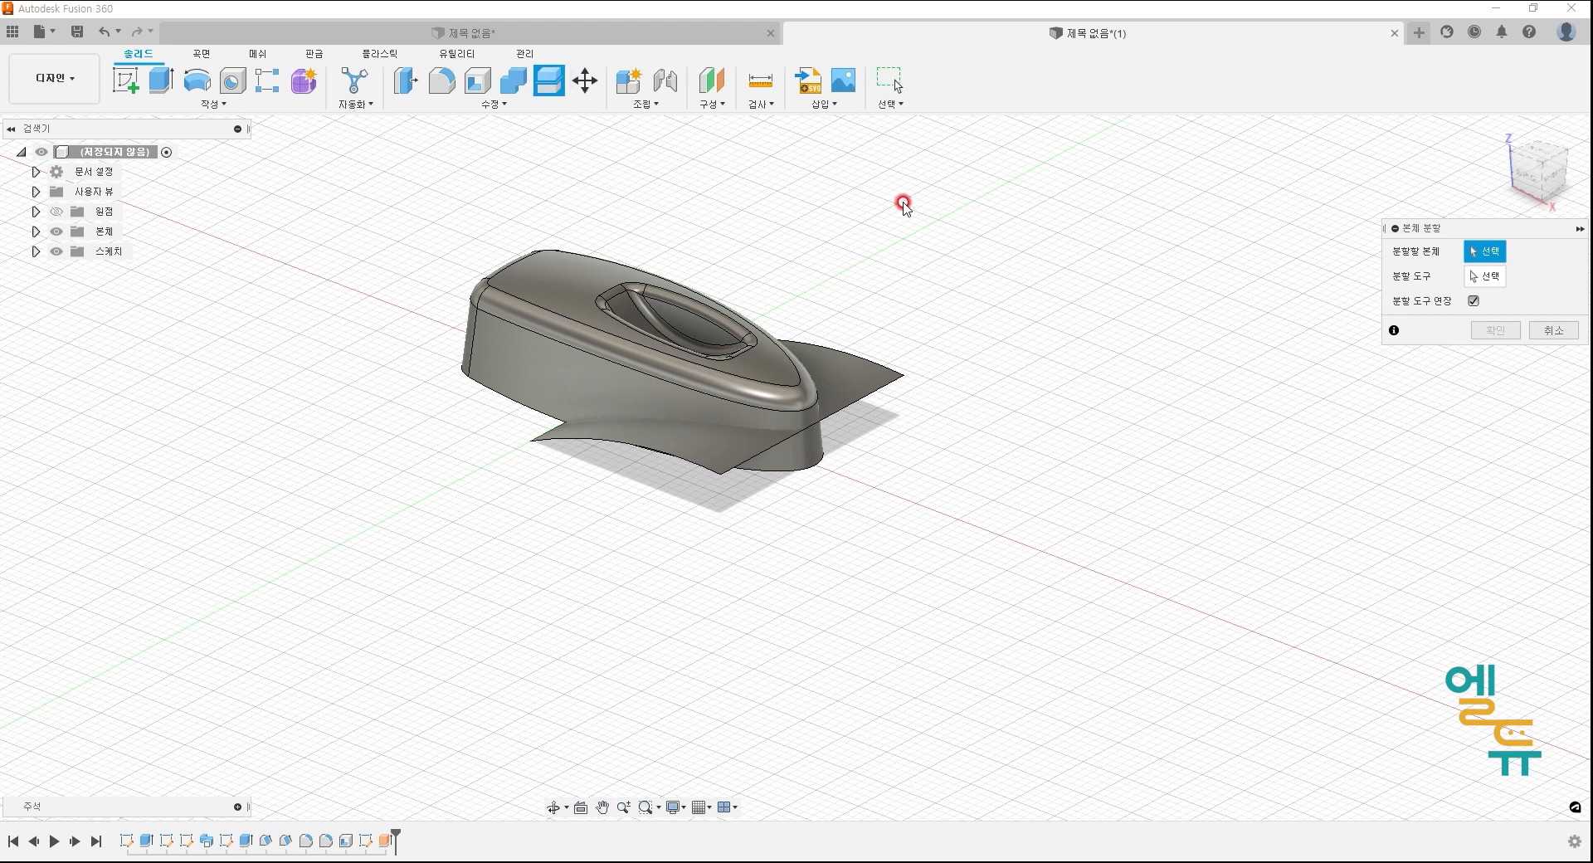
left_click(555, 304)
left_click(1523, 269)
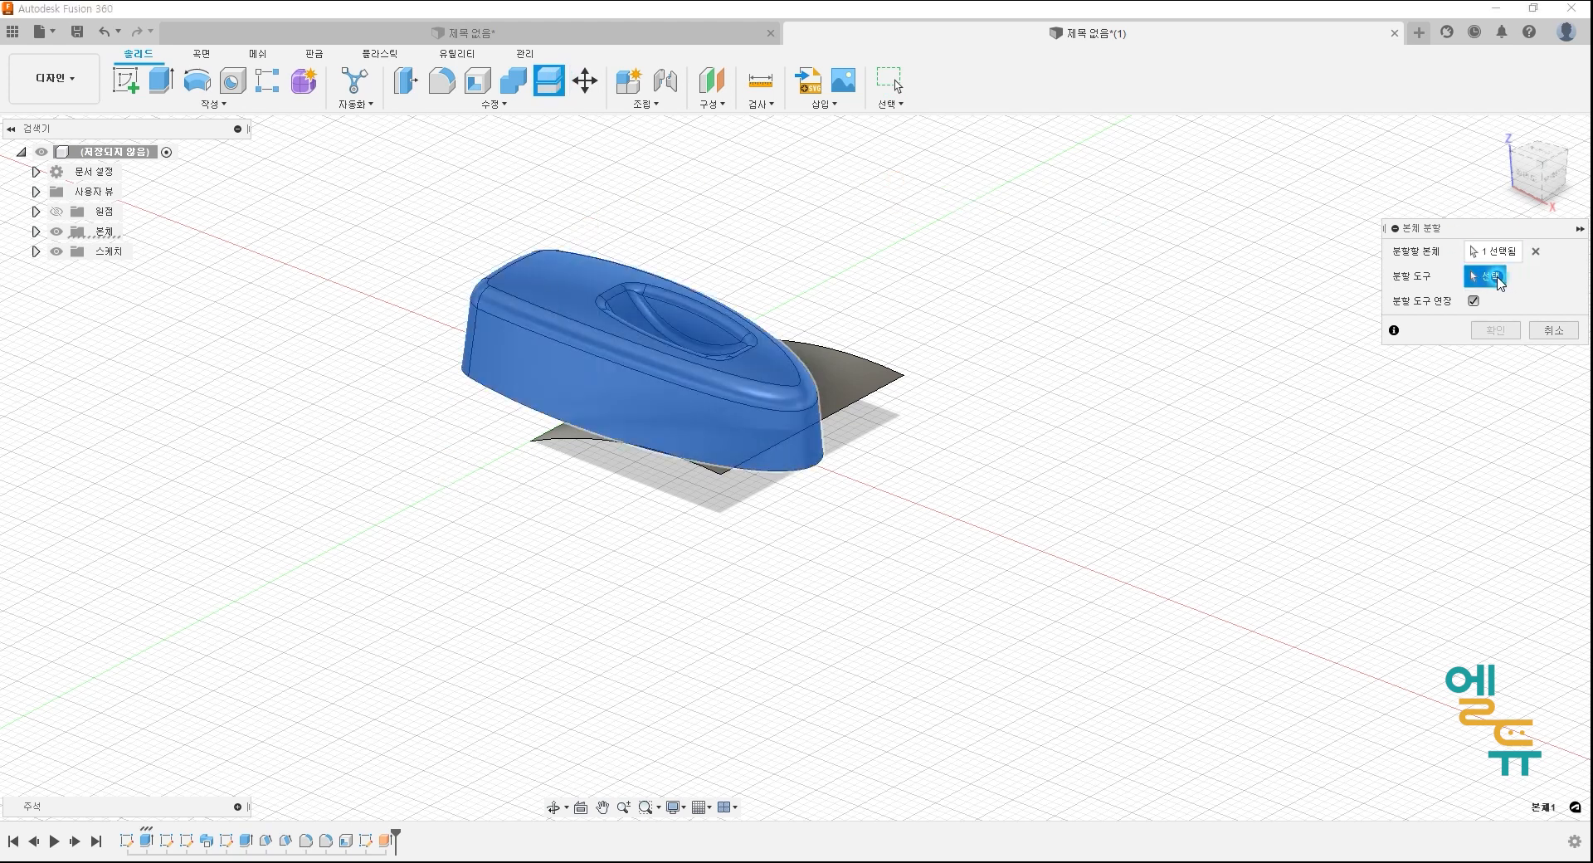
left_click(863, 369)
left_click(1106, 564)
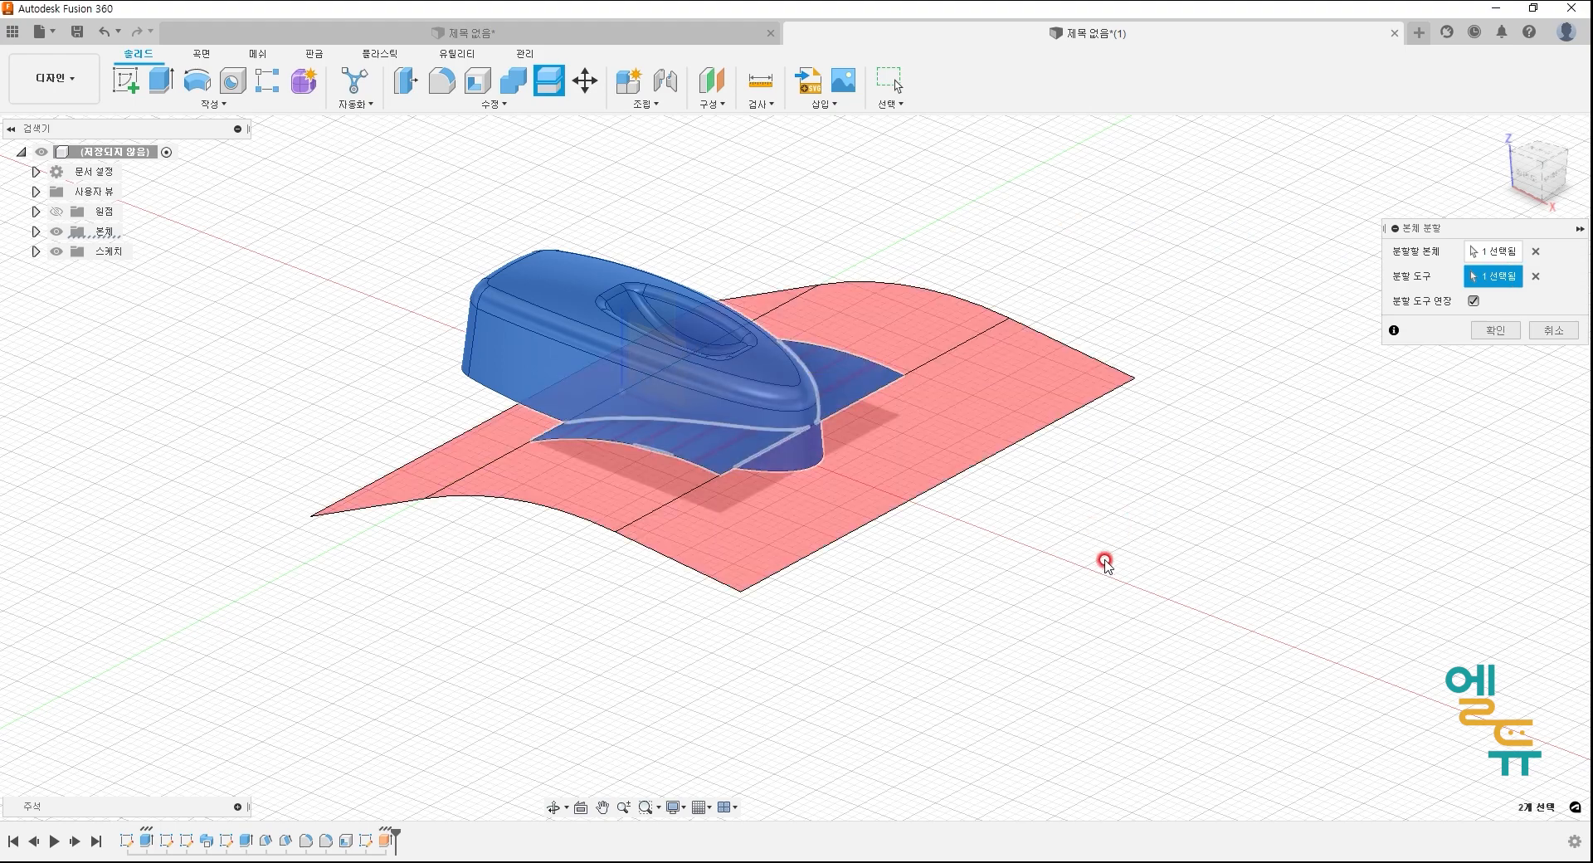
middle_click_drag(1076, 536, 1091, 537, "shift")
left_click(1494, 330)
mouse_move(921, 572)
middle_mouse_down("shift")
mouse_move(913, 508)
mouse_move(912, 551)
middle_mouse_up("shift")
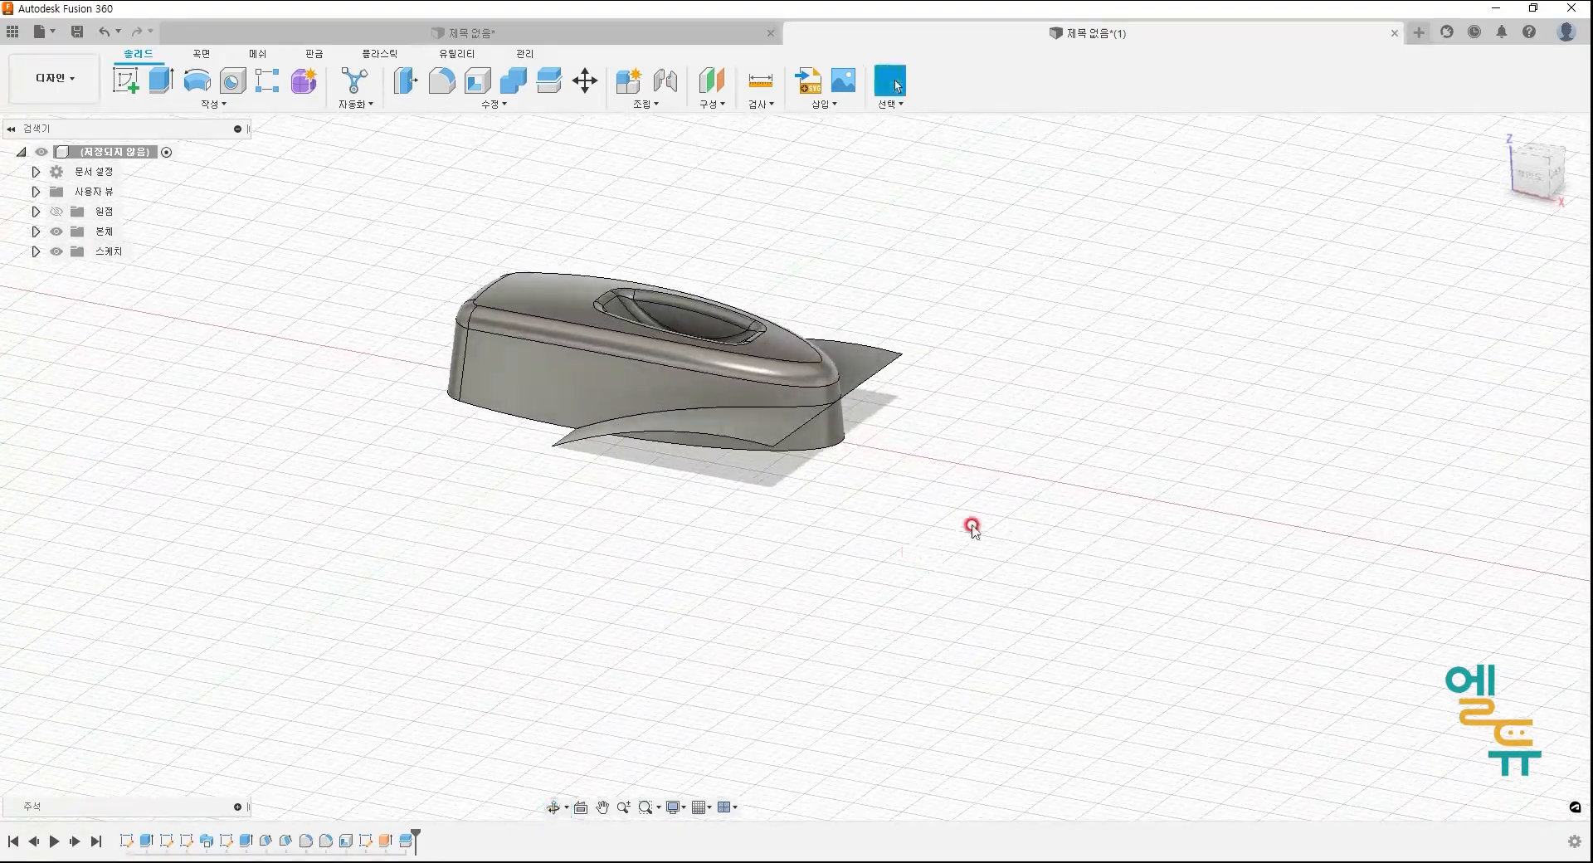
- Check the individual bodies produced by the split, and undo both the split and the surface extrude
left_click(36, 231)
left_click(120, 251)
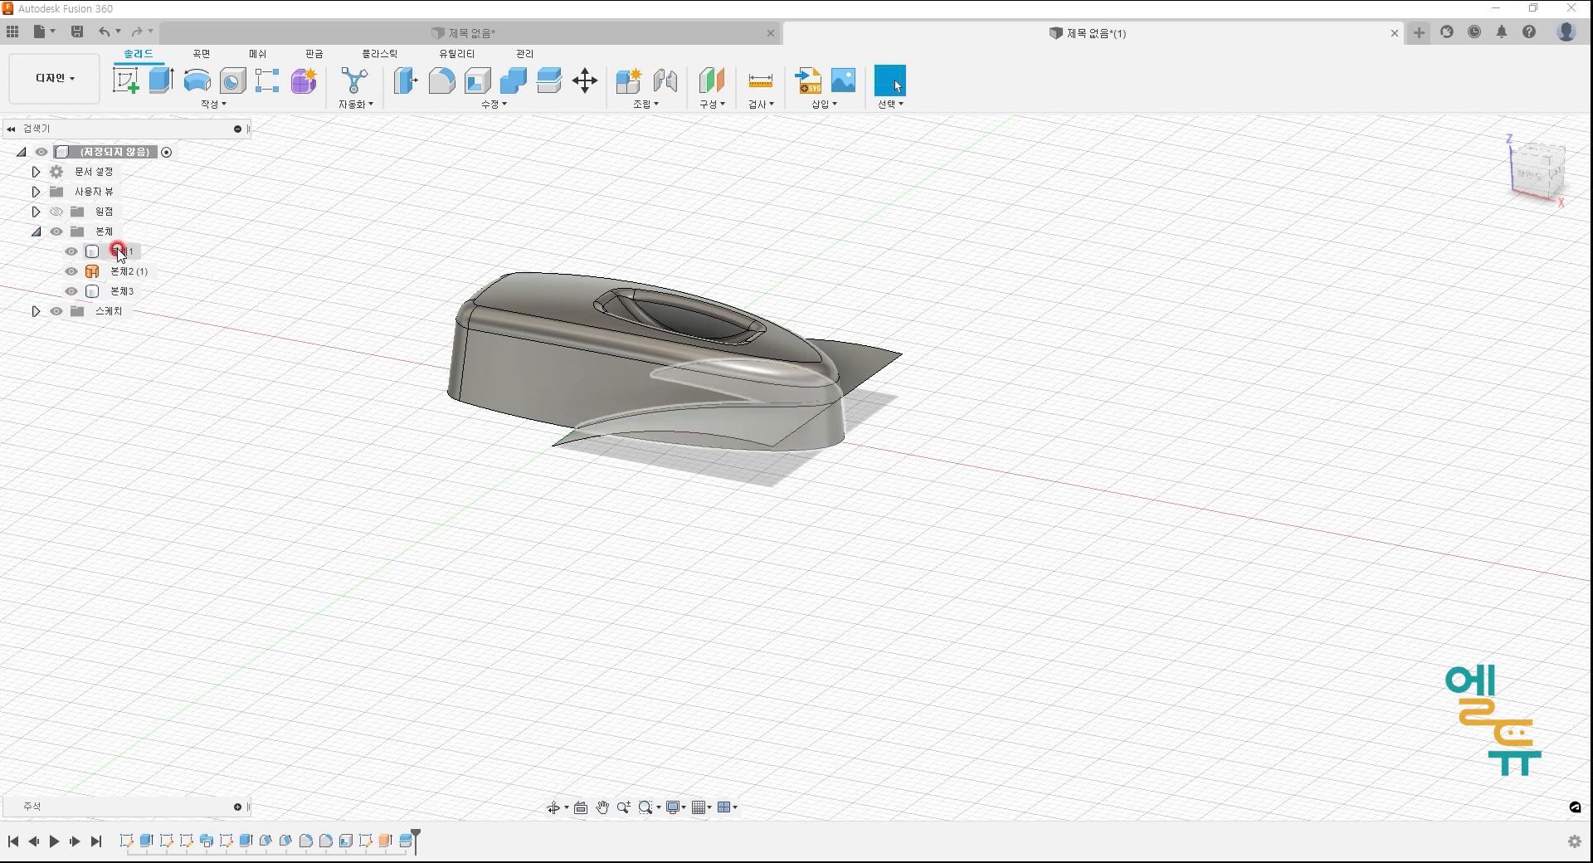
left_click(120, 273)
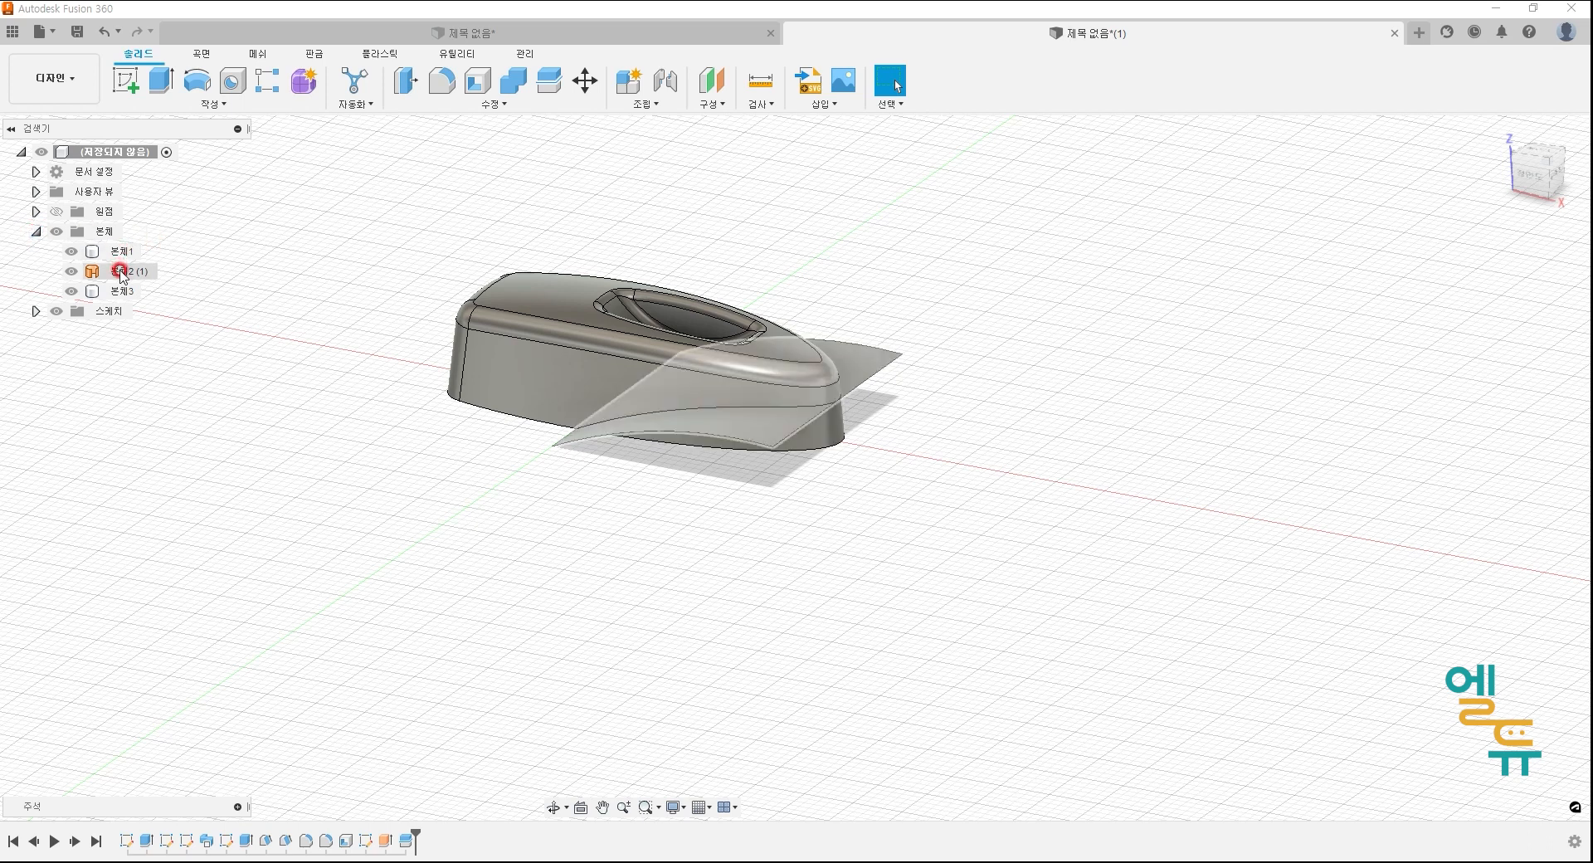
left_click(119, 291)
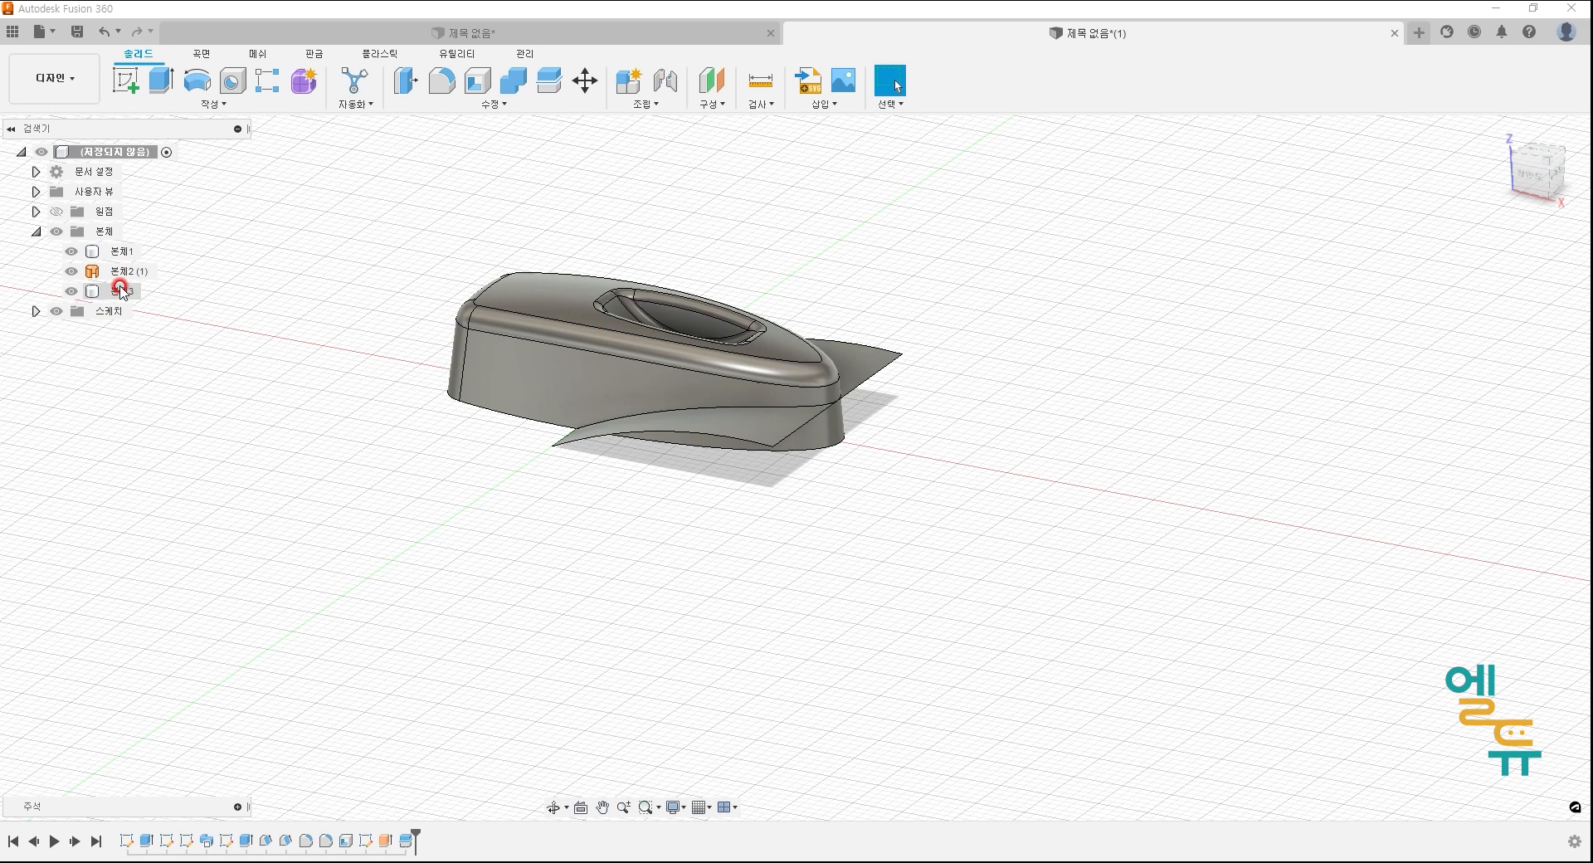
left_click(207, 251)
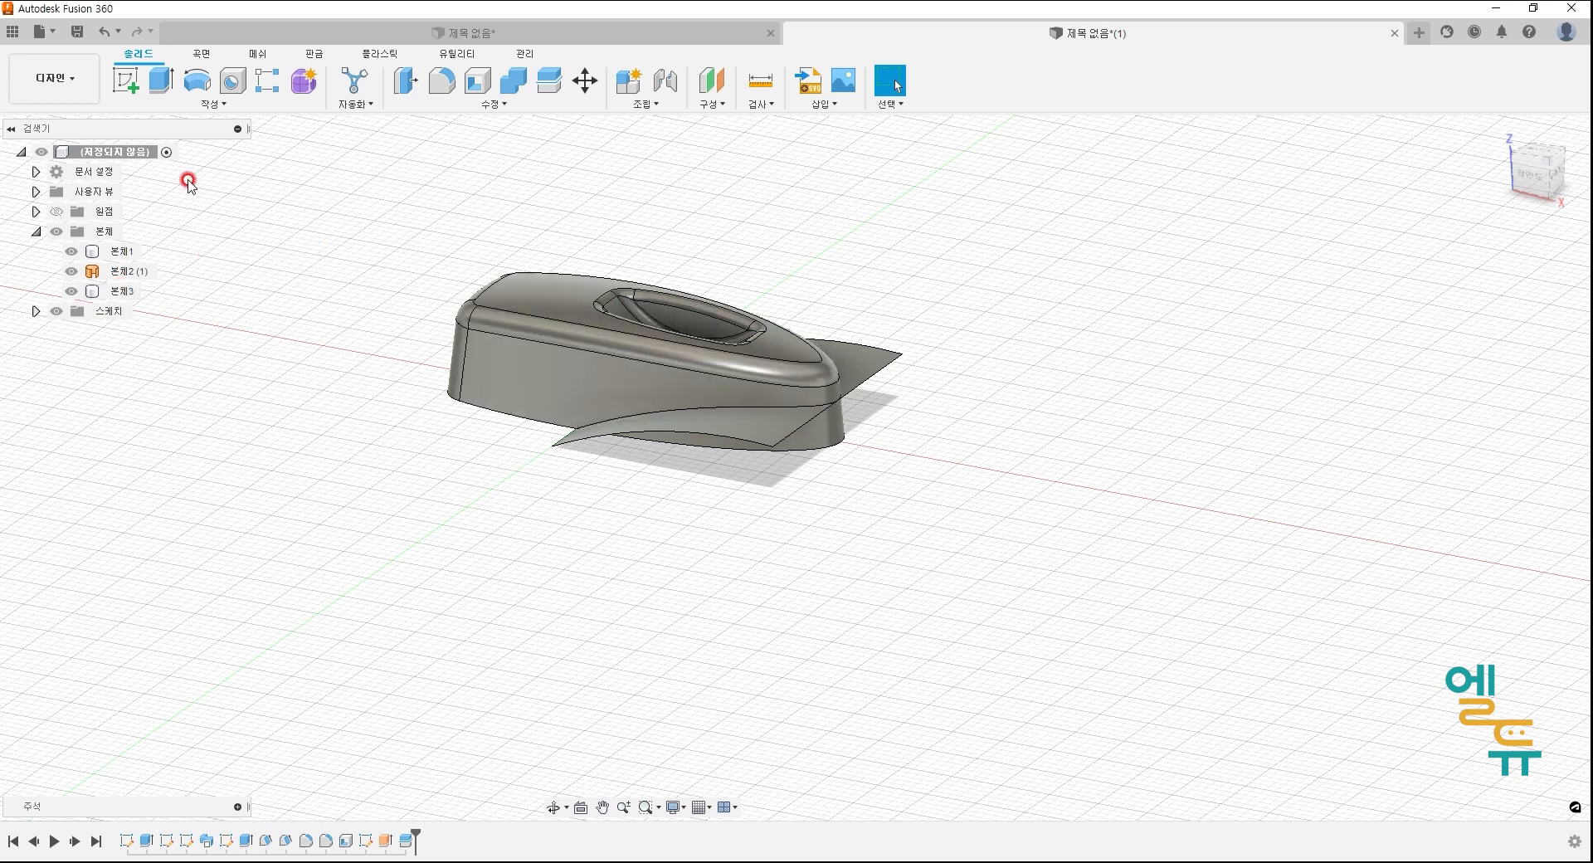
left_click(102, 32)
left_click(102, 31)
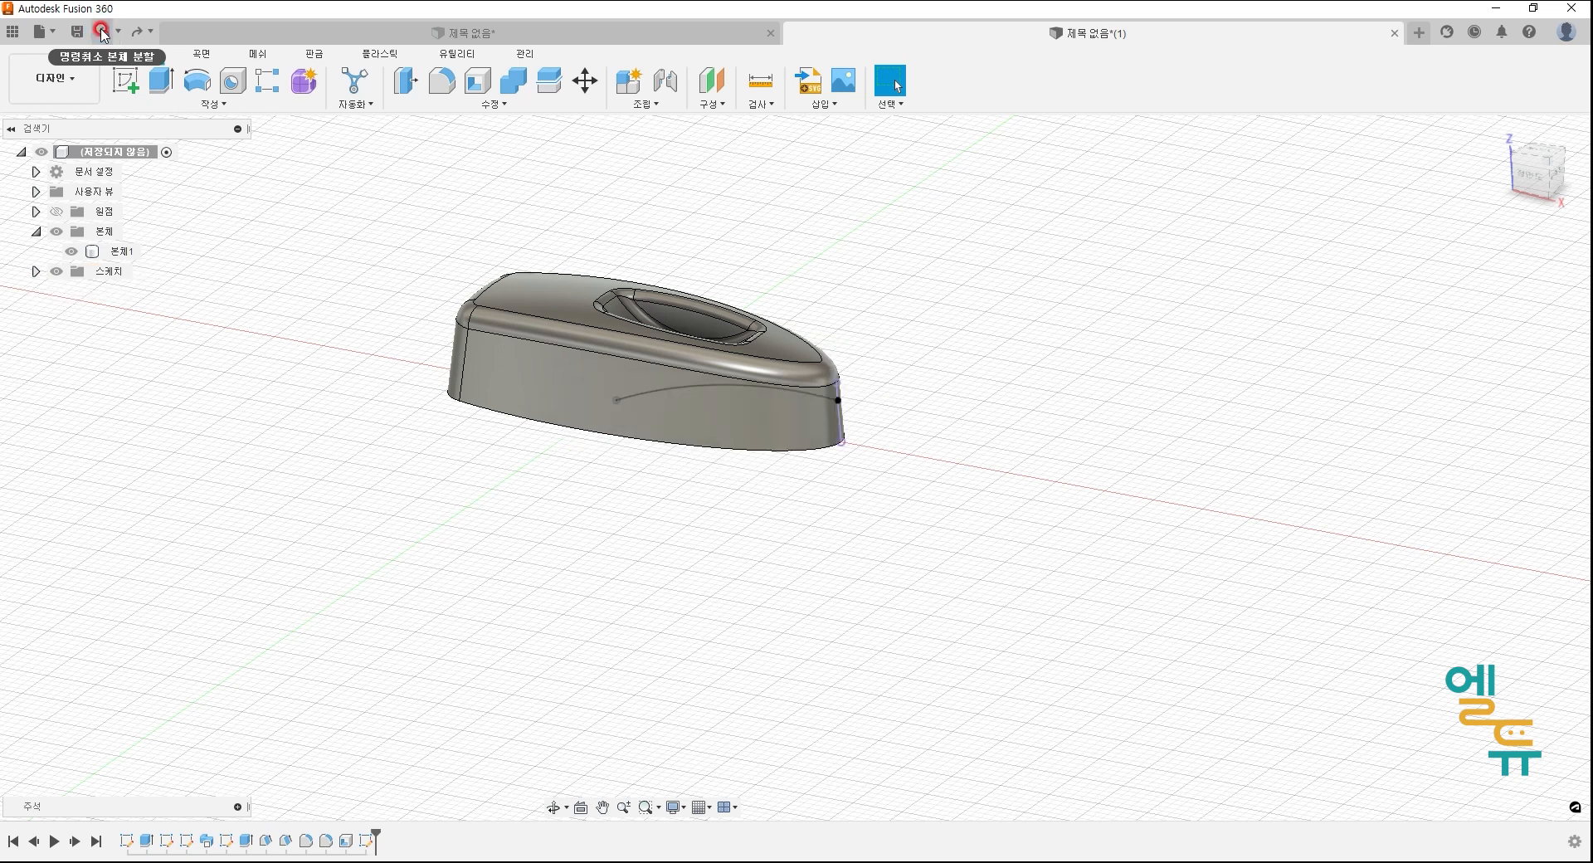
left_click(931, 571)
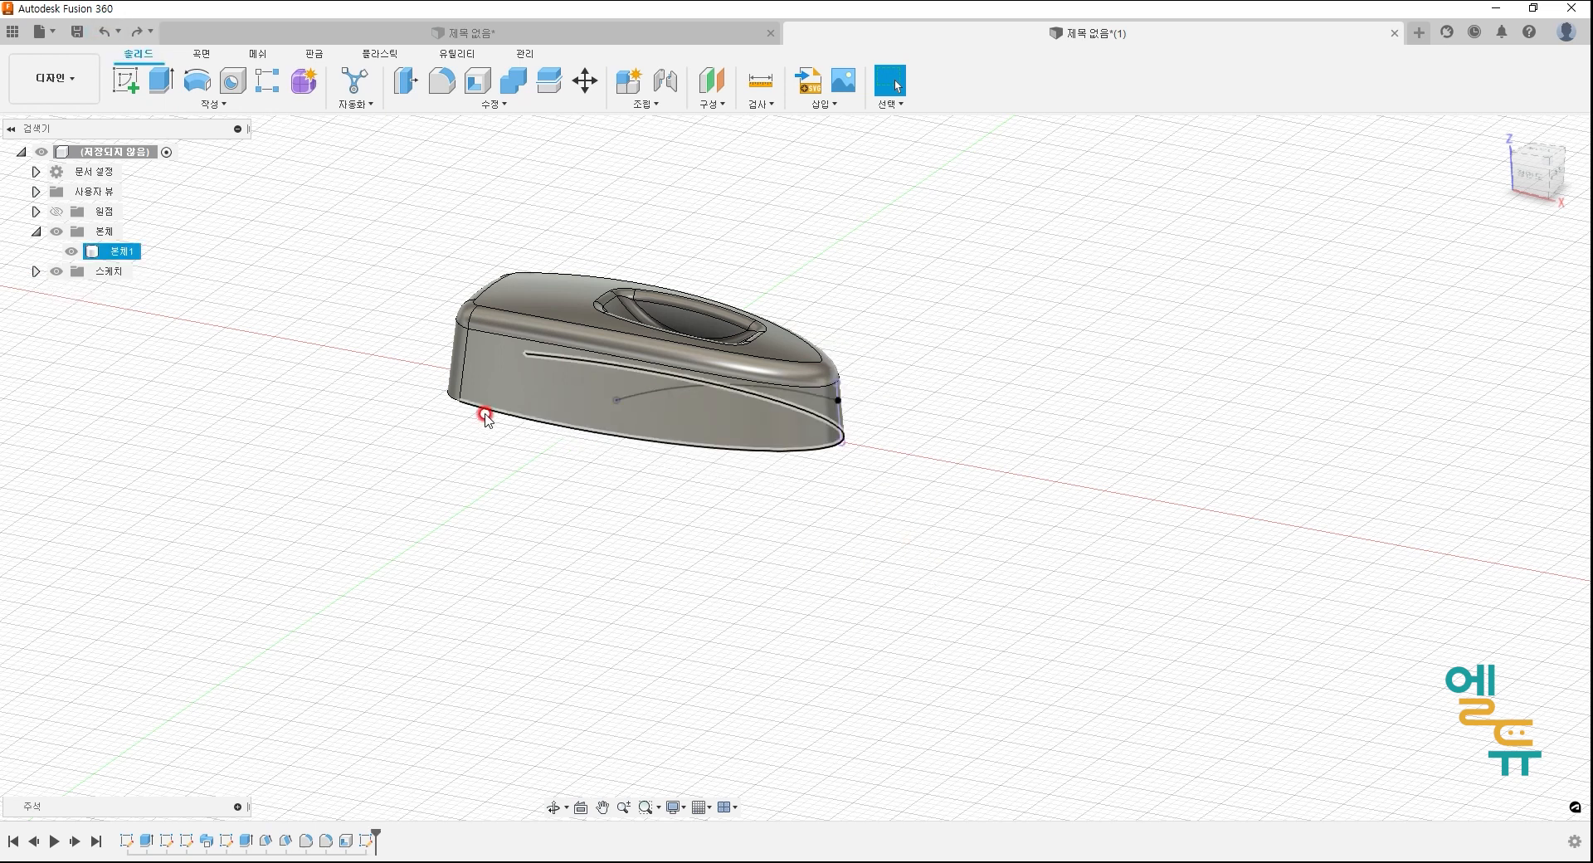
- Surface-extrude the R45 underside arc symmetrically, 15 mm per side, as a new body
left_click(204, 54)
left_click(197, 81)
left_click(611, 480)
left_click(649, 396)
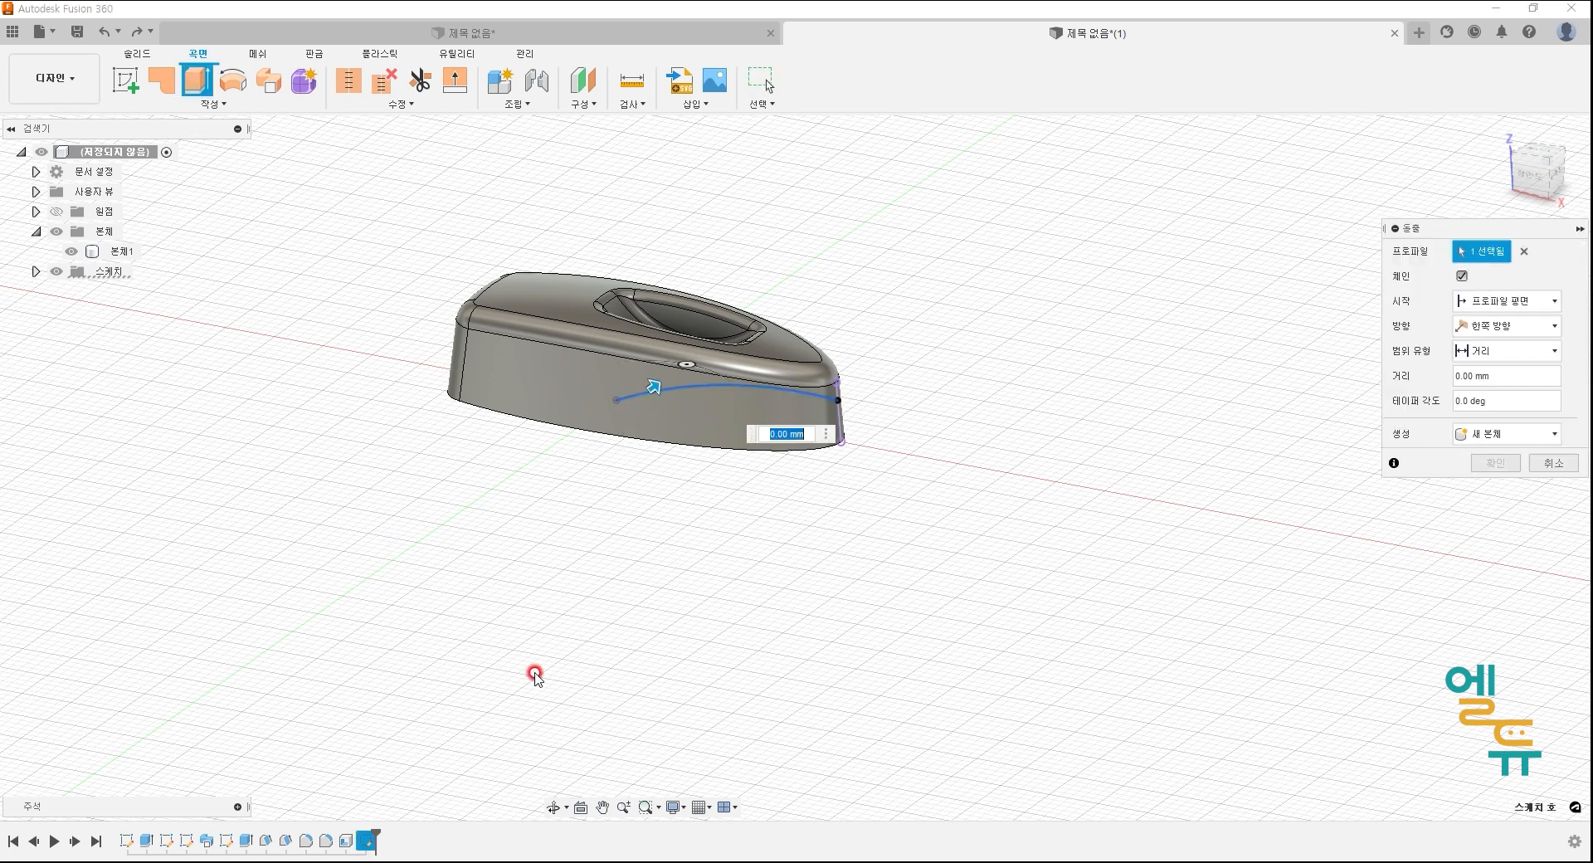
left_click(1506, 325)
left_click(1482, 372)
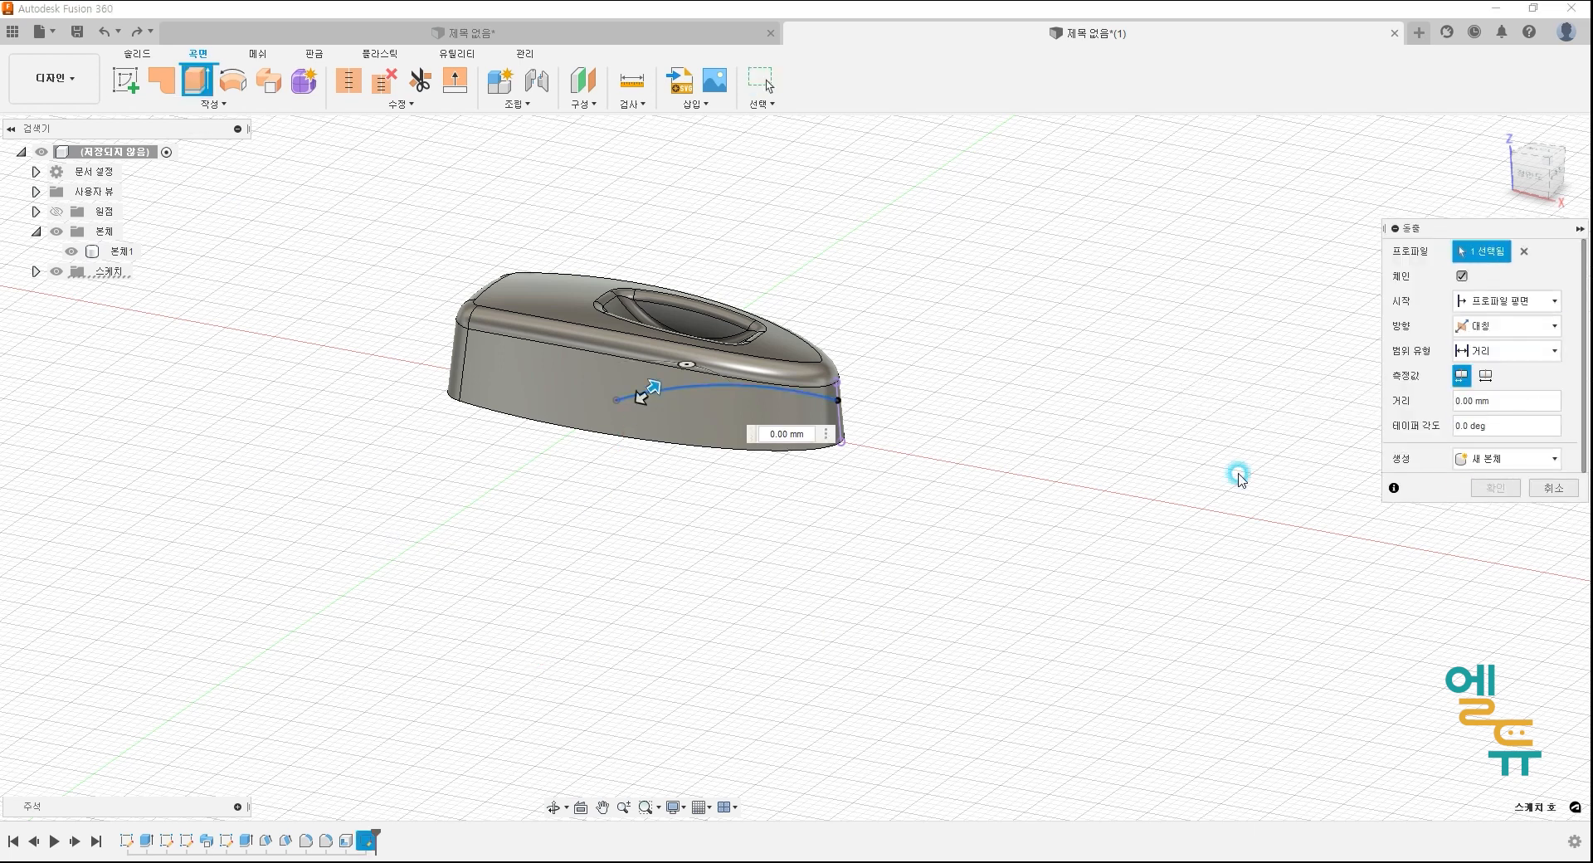
left_click_drag(635, 395, 564, 601)
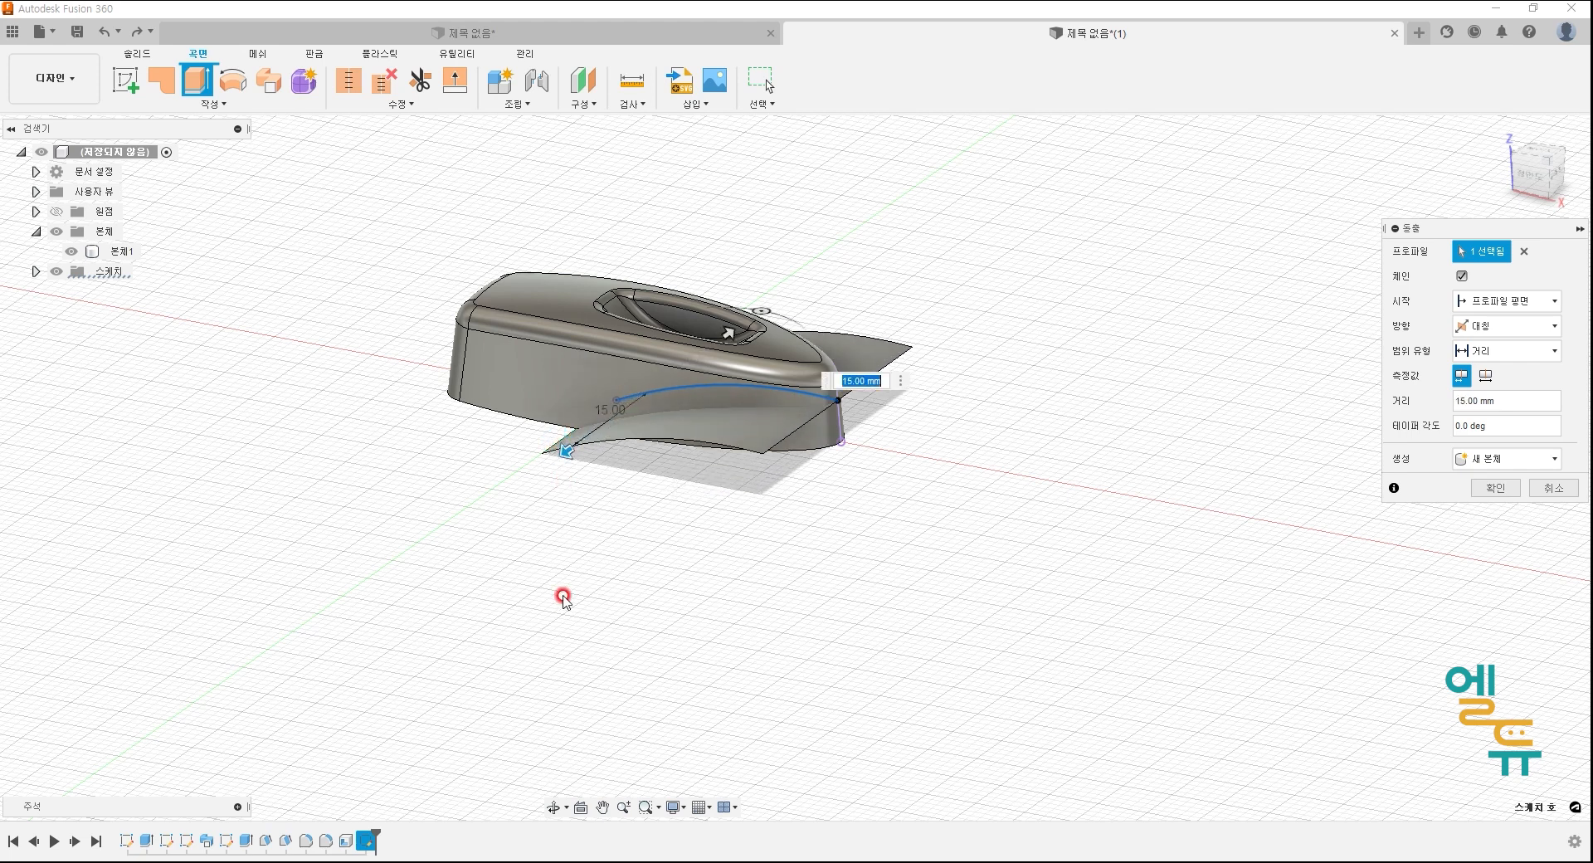
left_click(1496, 488)
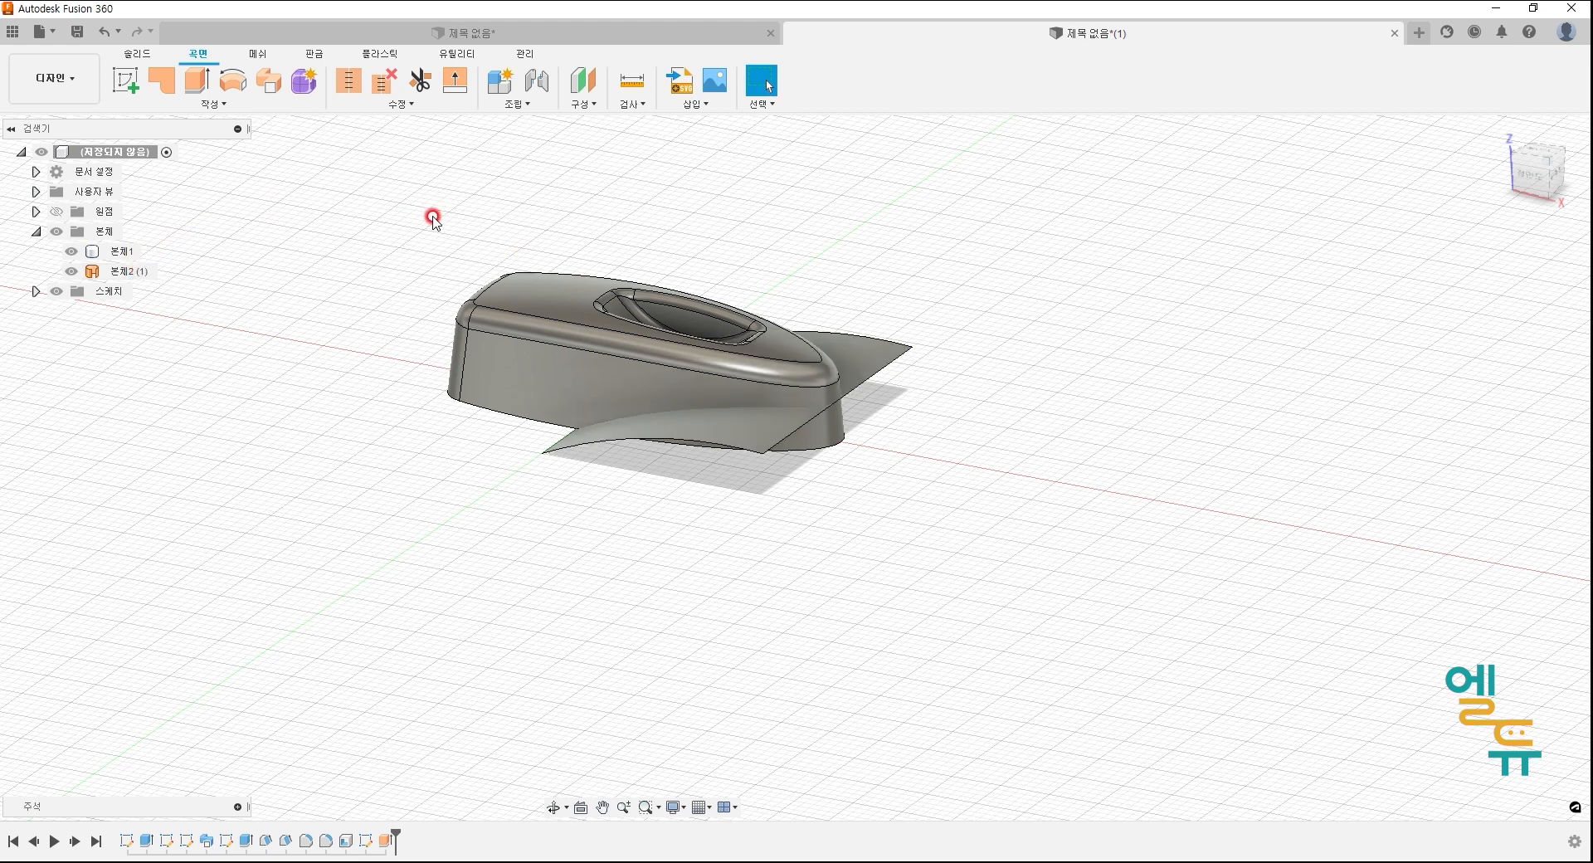
- Split the shelled body with the extruded arc surface, keeping the splitting tool extended
left_click(133, 54)
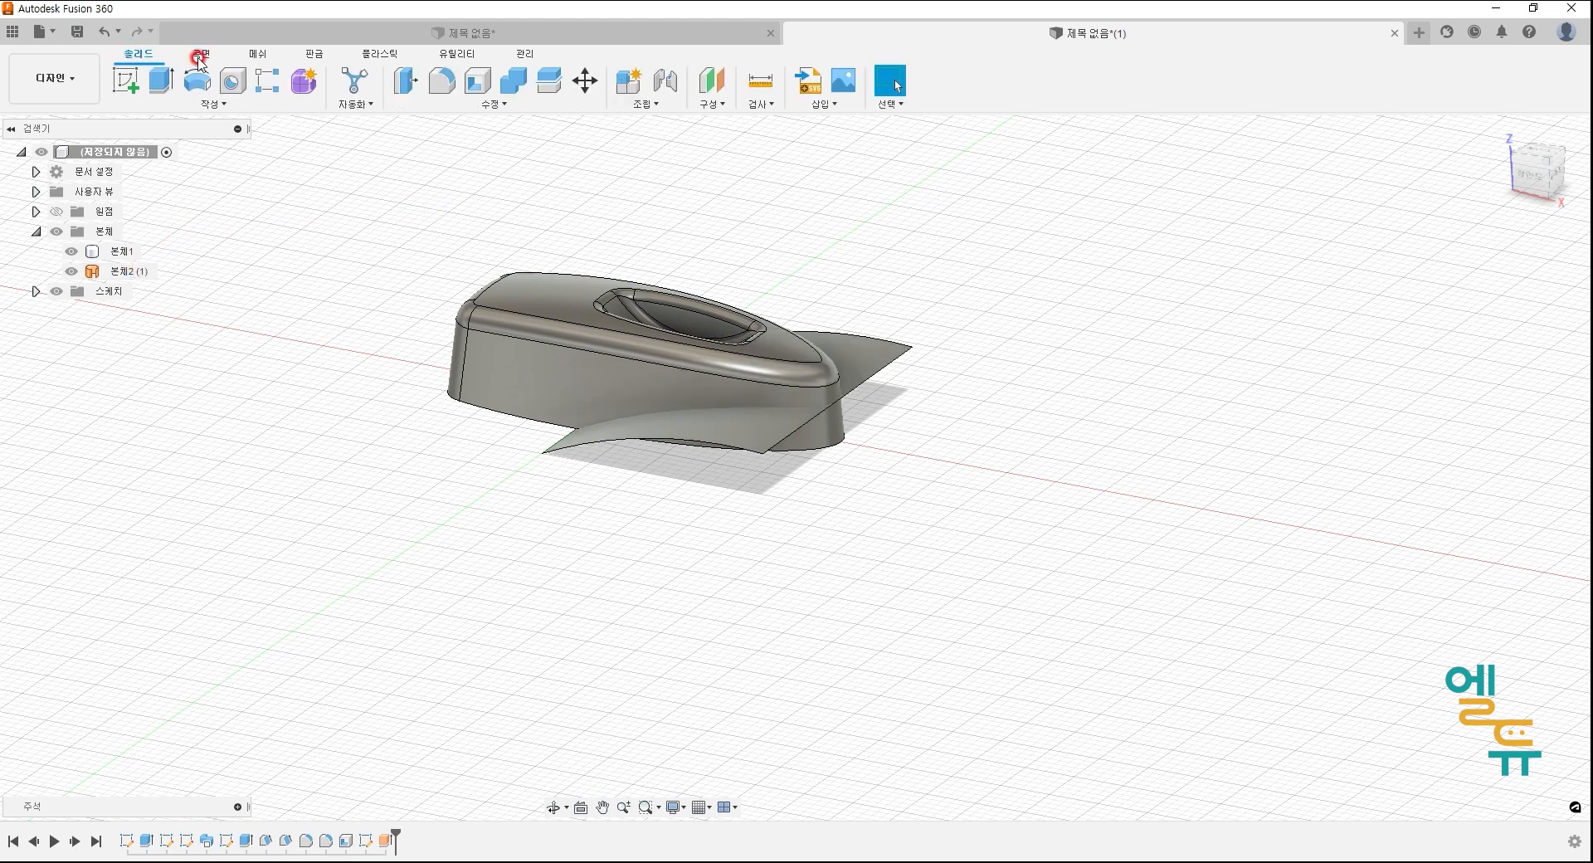
left_click(549, 81)
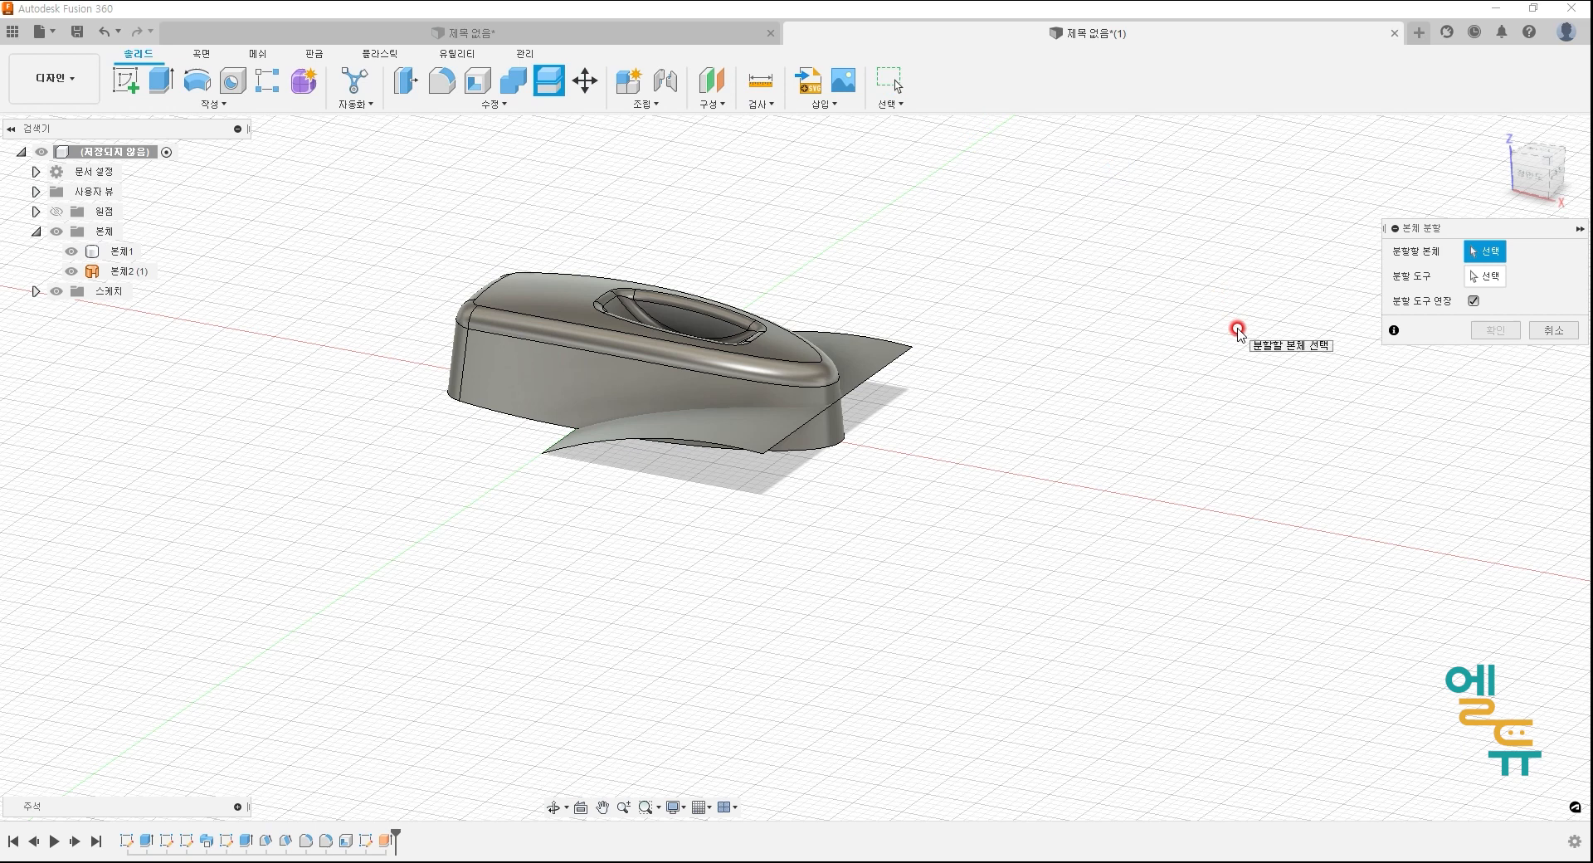
left_click(525, 279)
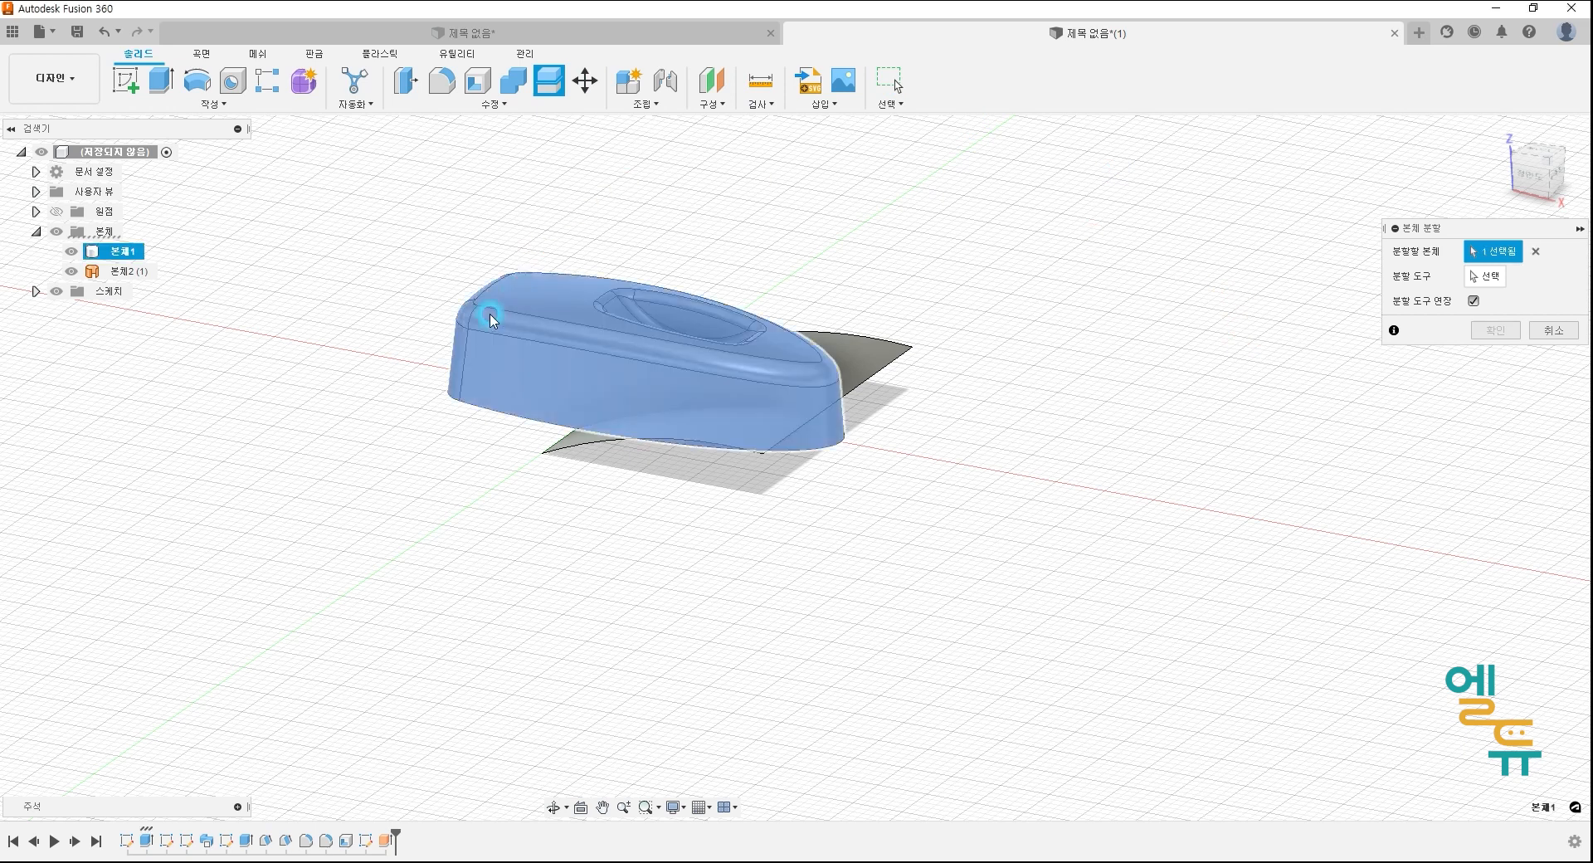
left_click(1486, 276)
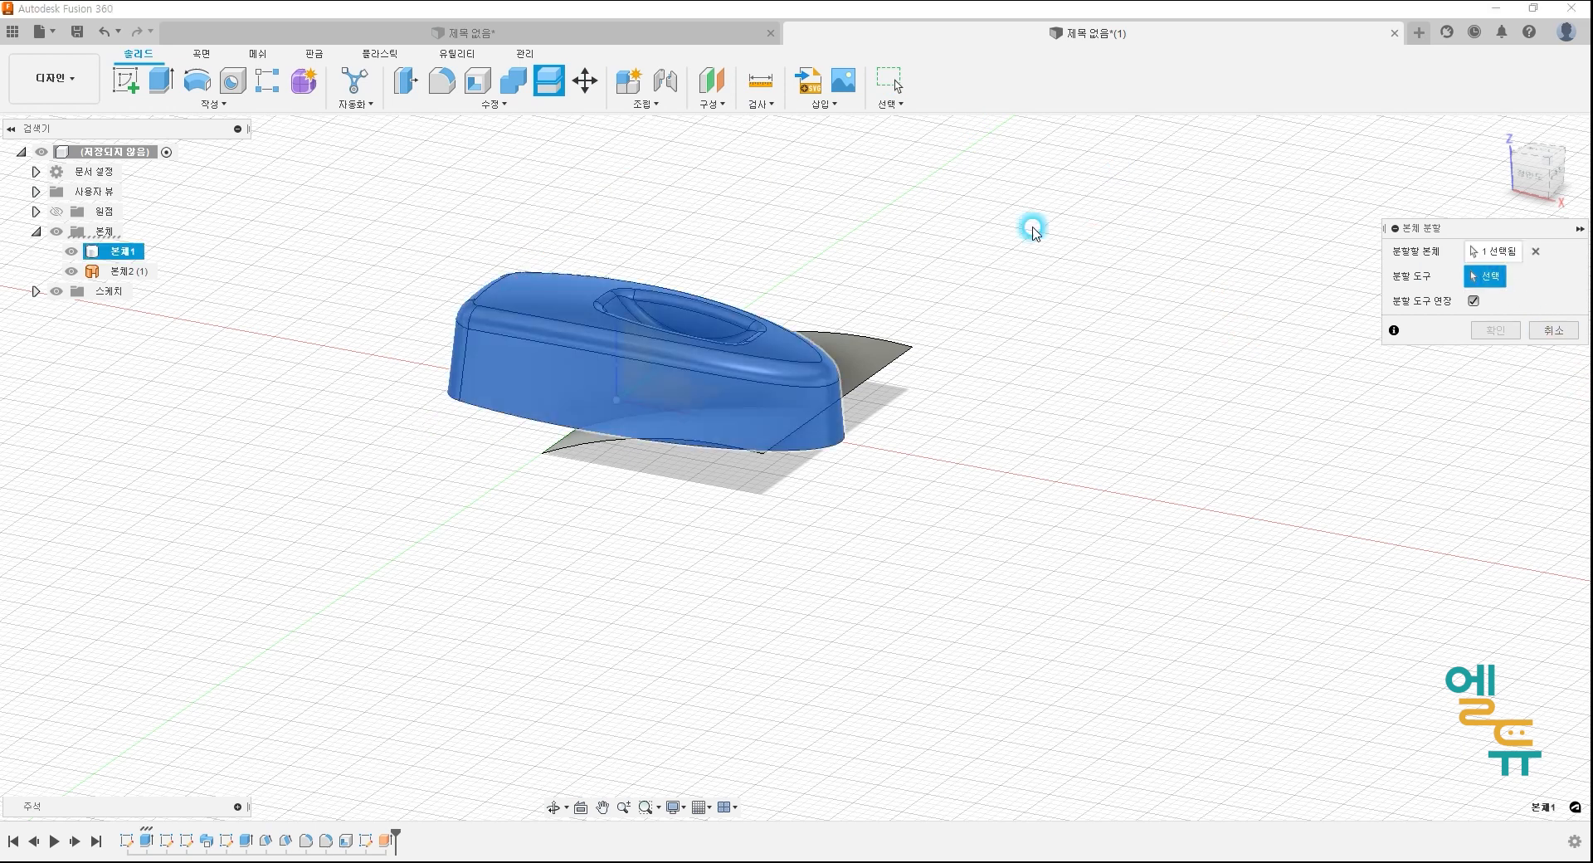
left_click(879, 347)
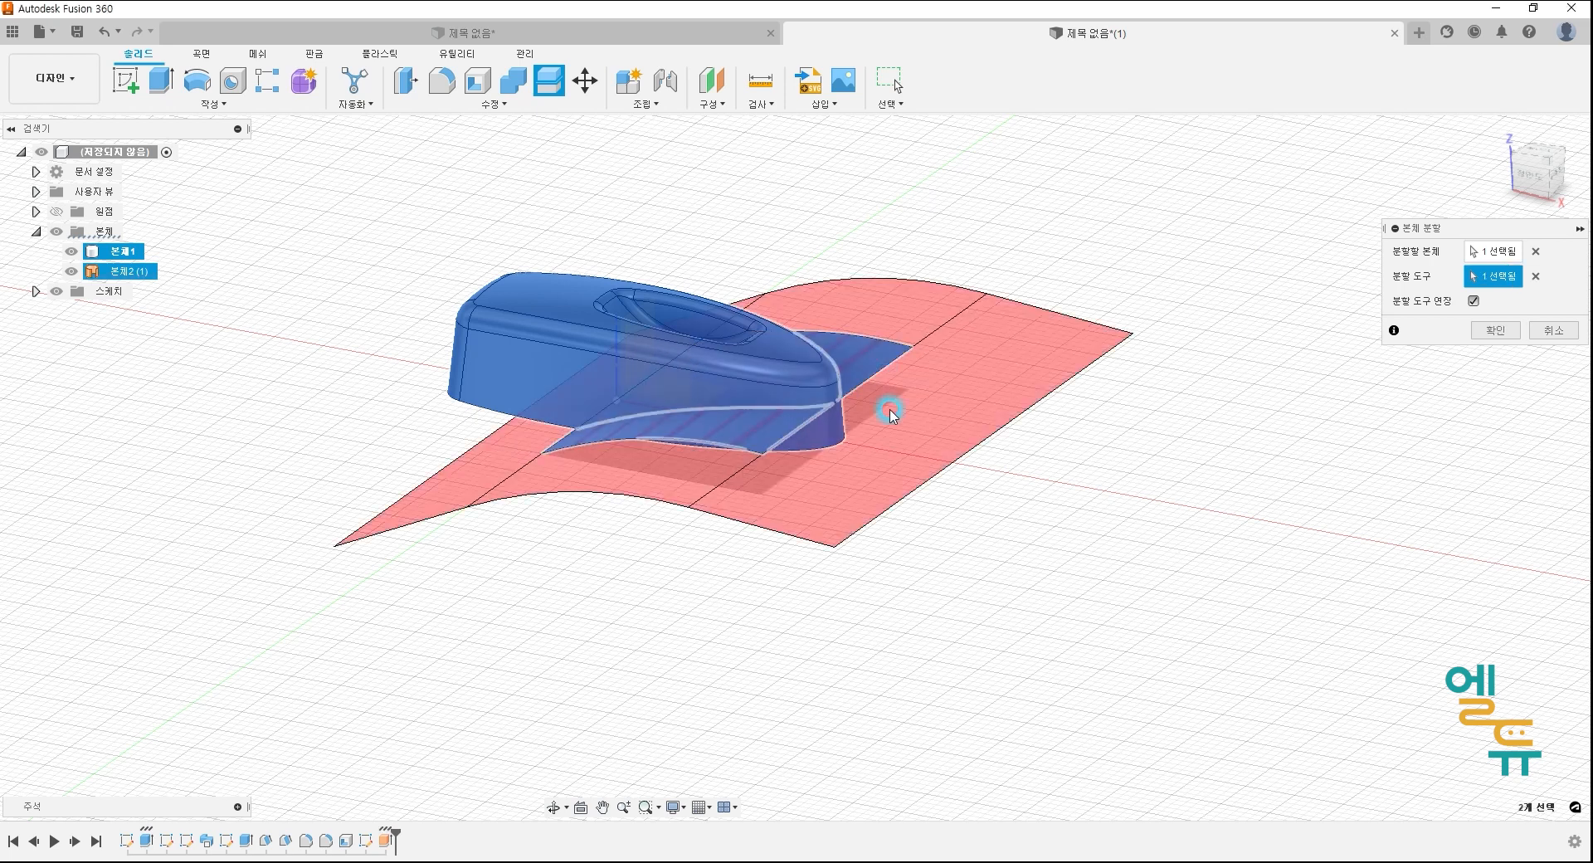
left_click(1499, 330)
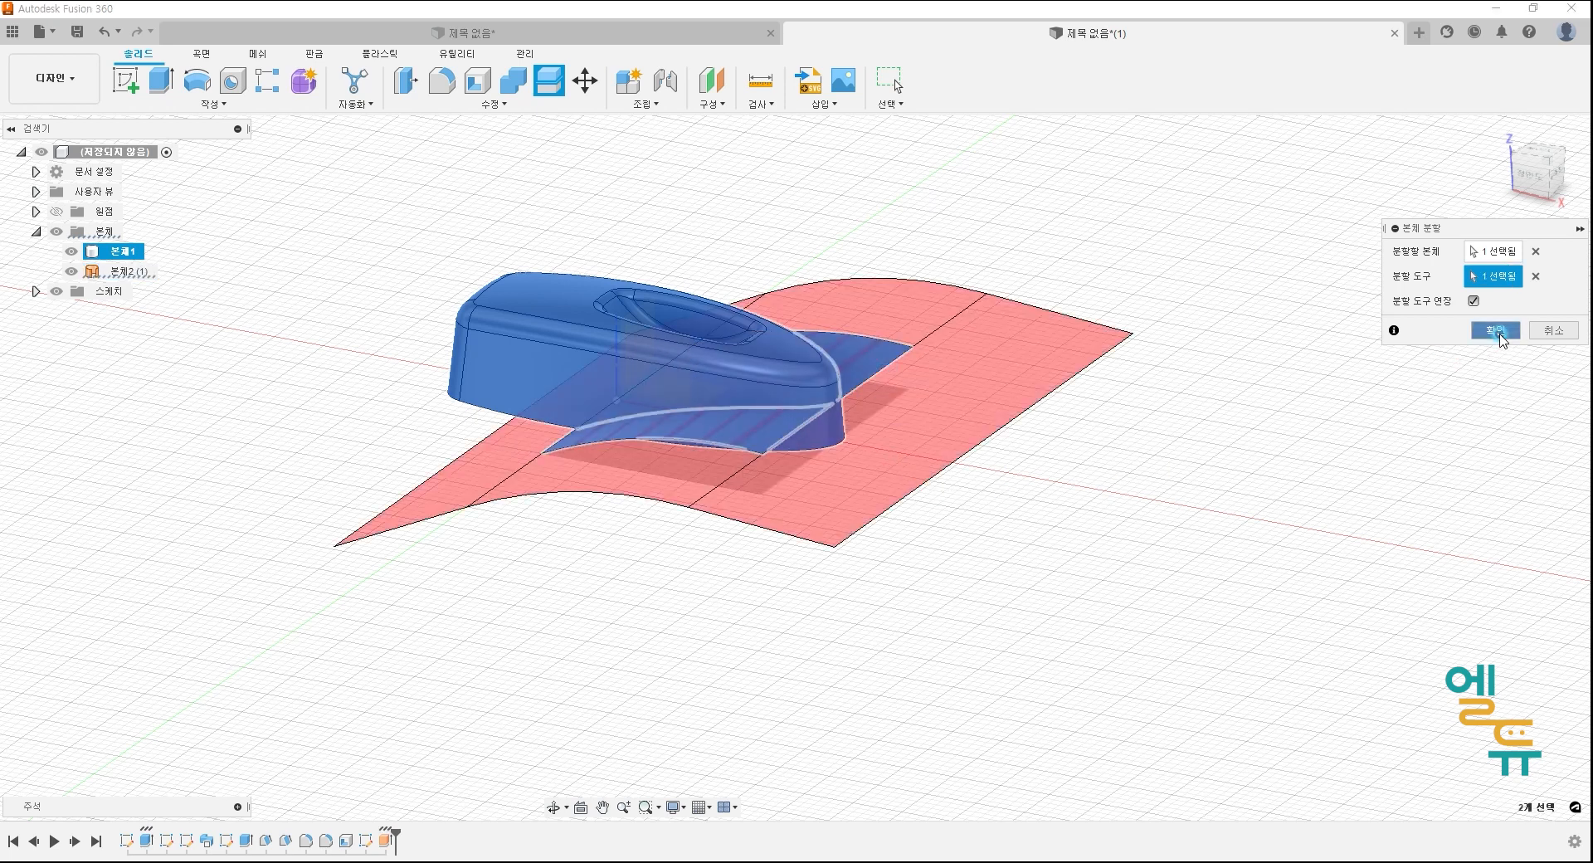
- Hide the cut-off lower piece and the splitting surface, leaving only the main body shown
left_click(986, 618)
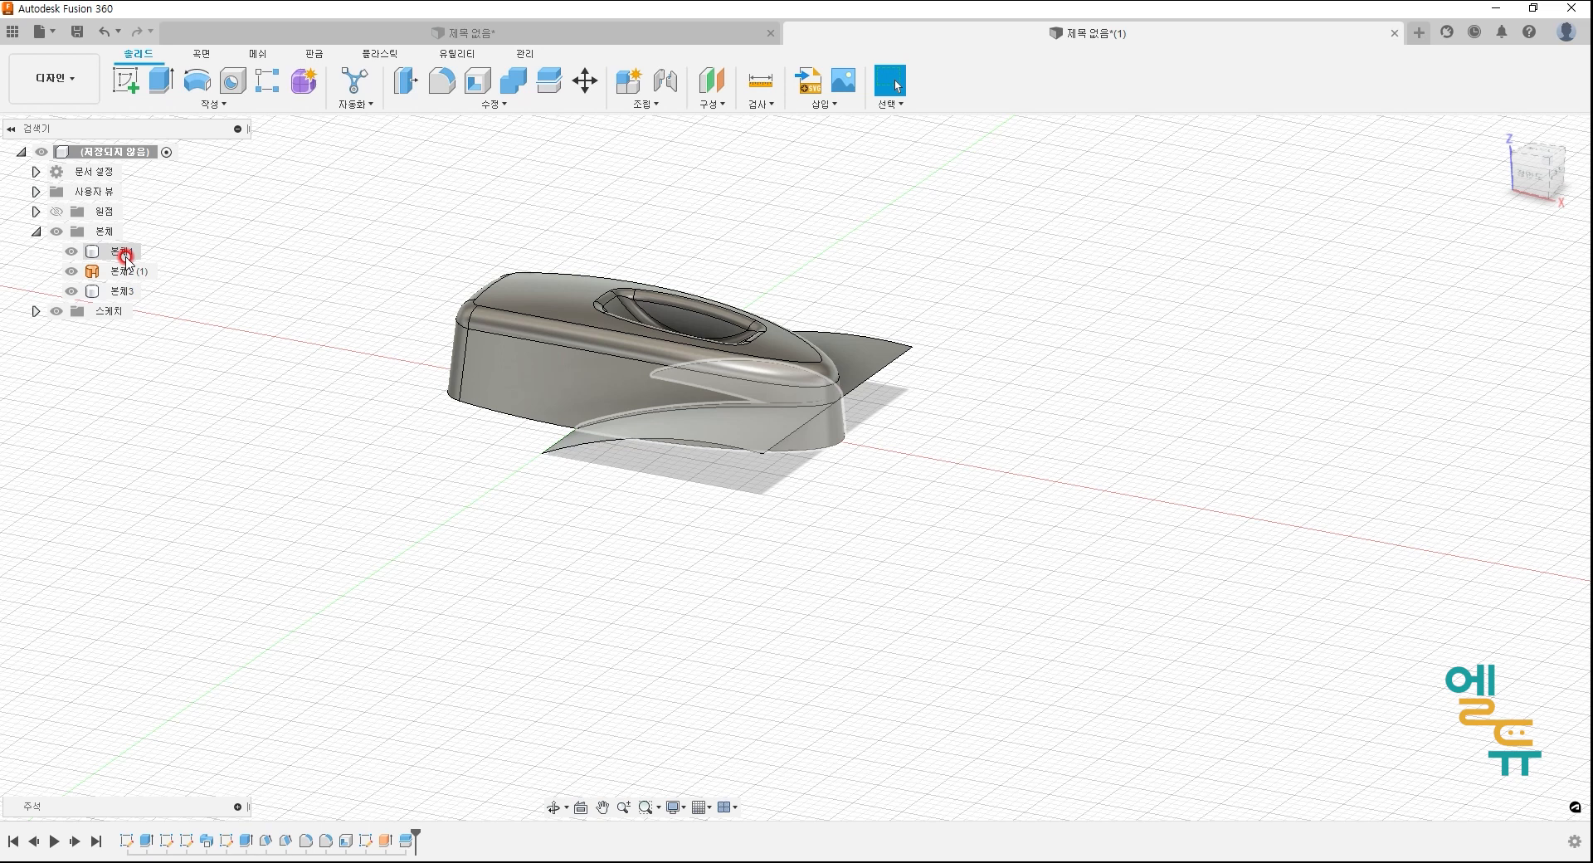
left_click(398, 636)
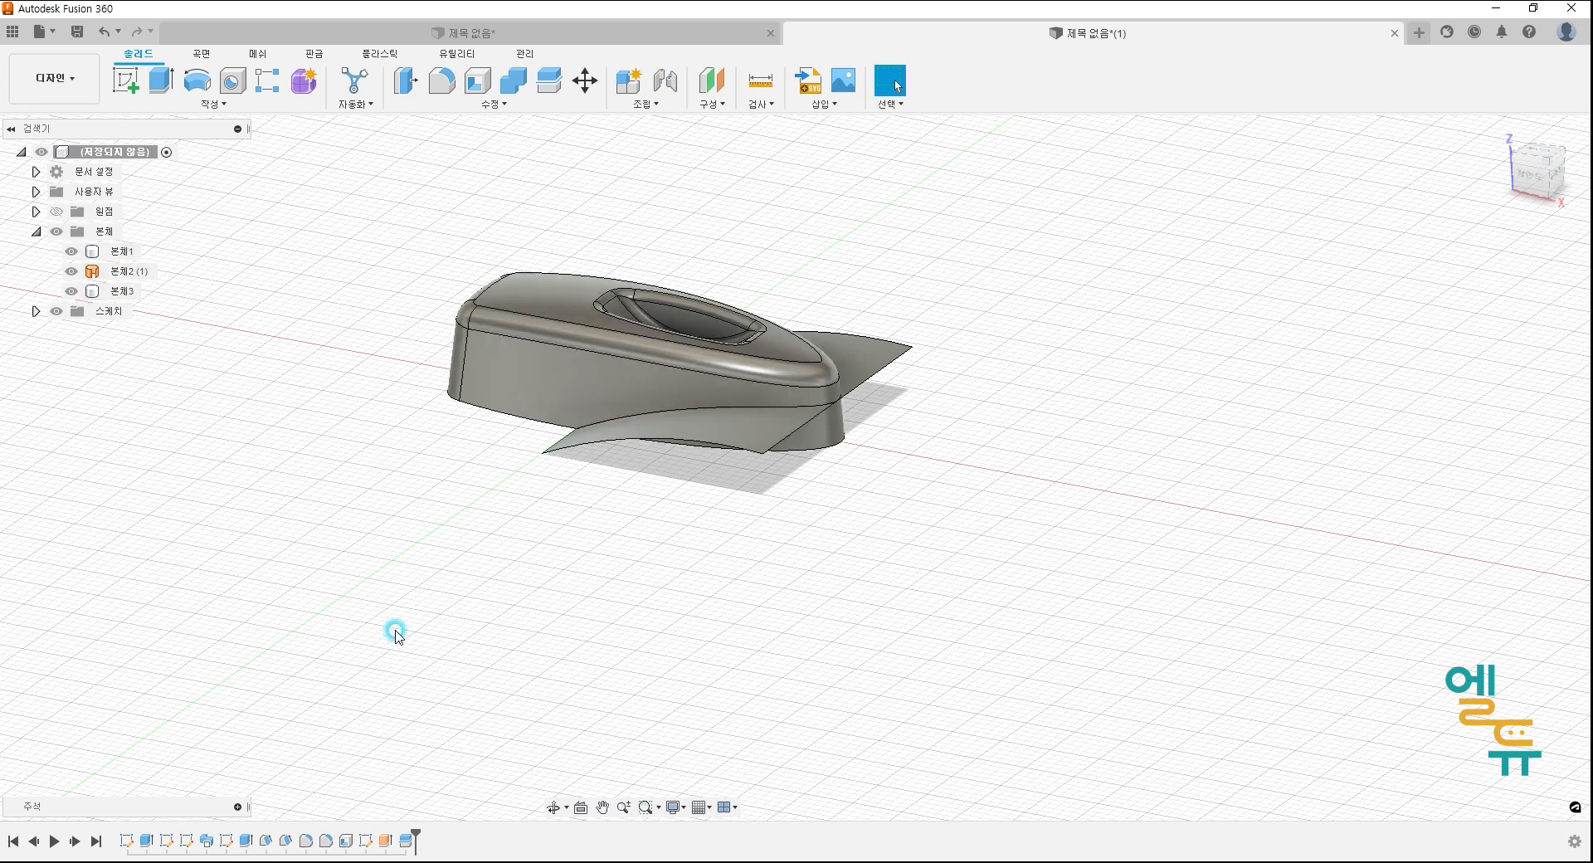
left_click(78, 251)
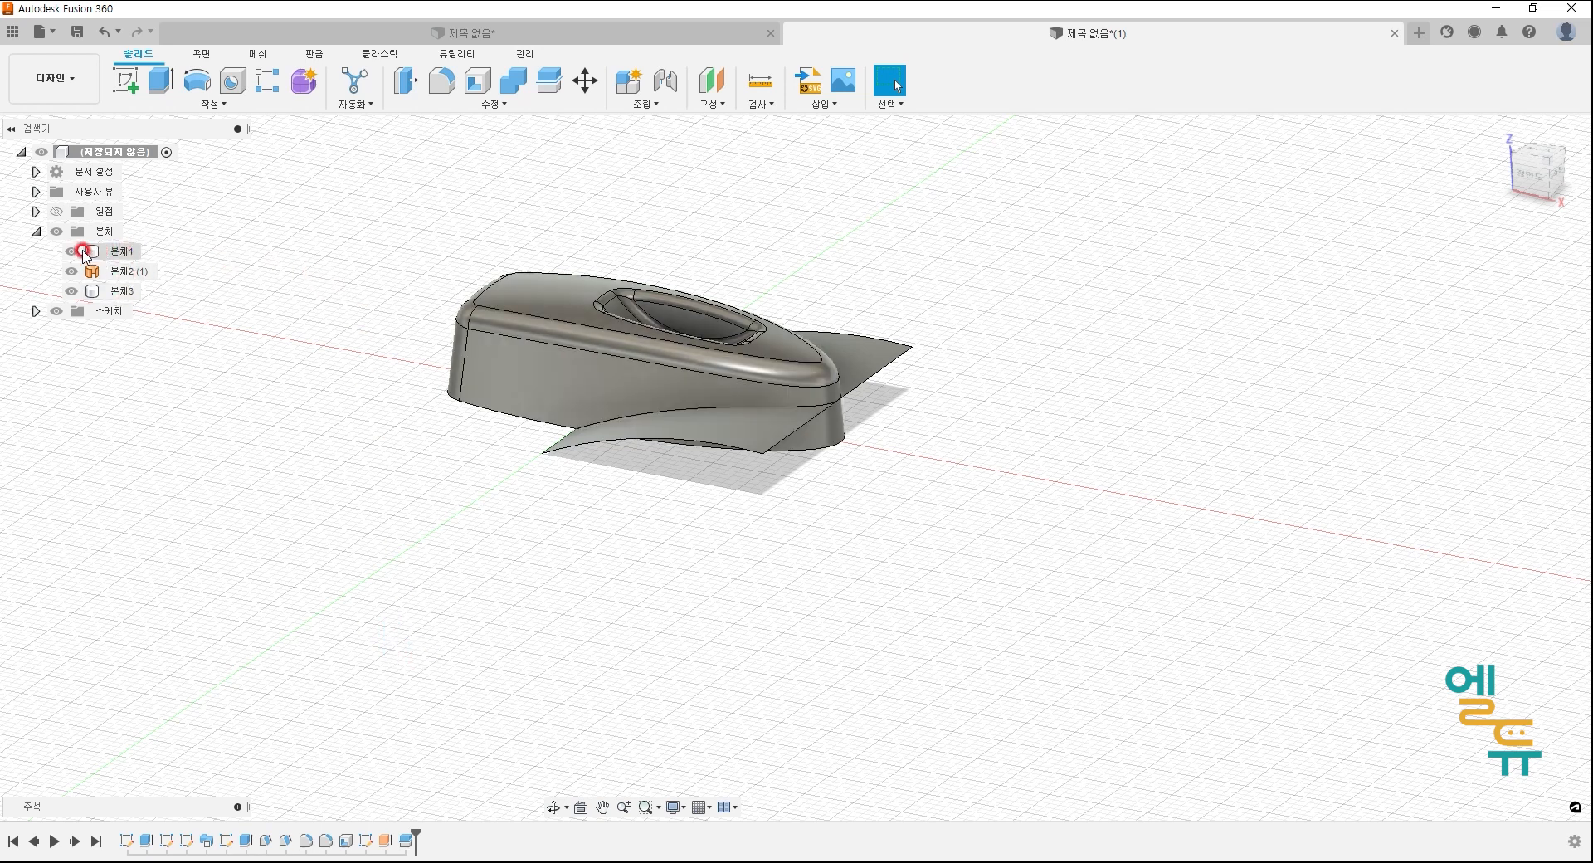
left_click(74, 251)
left_click(72, 271)
left_click(72, 273)
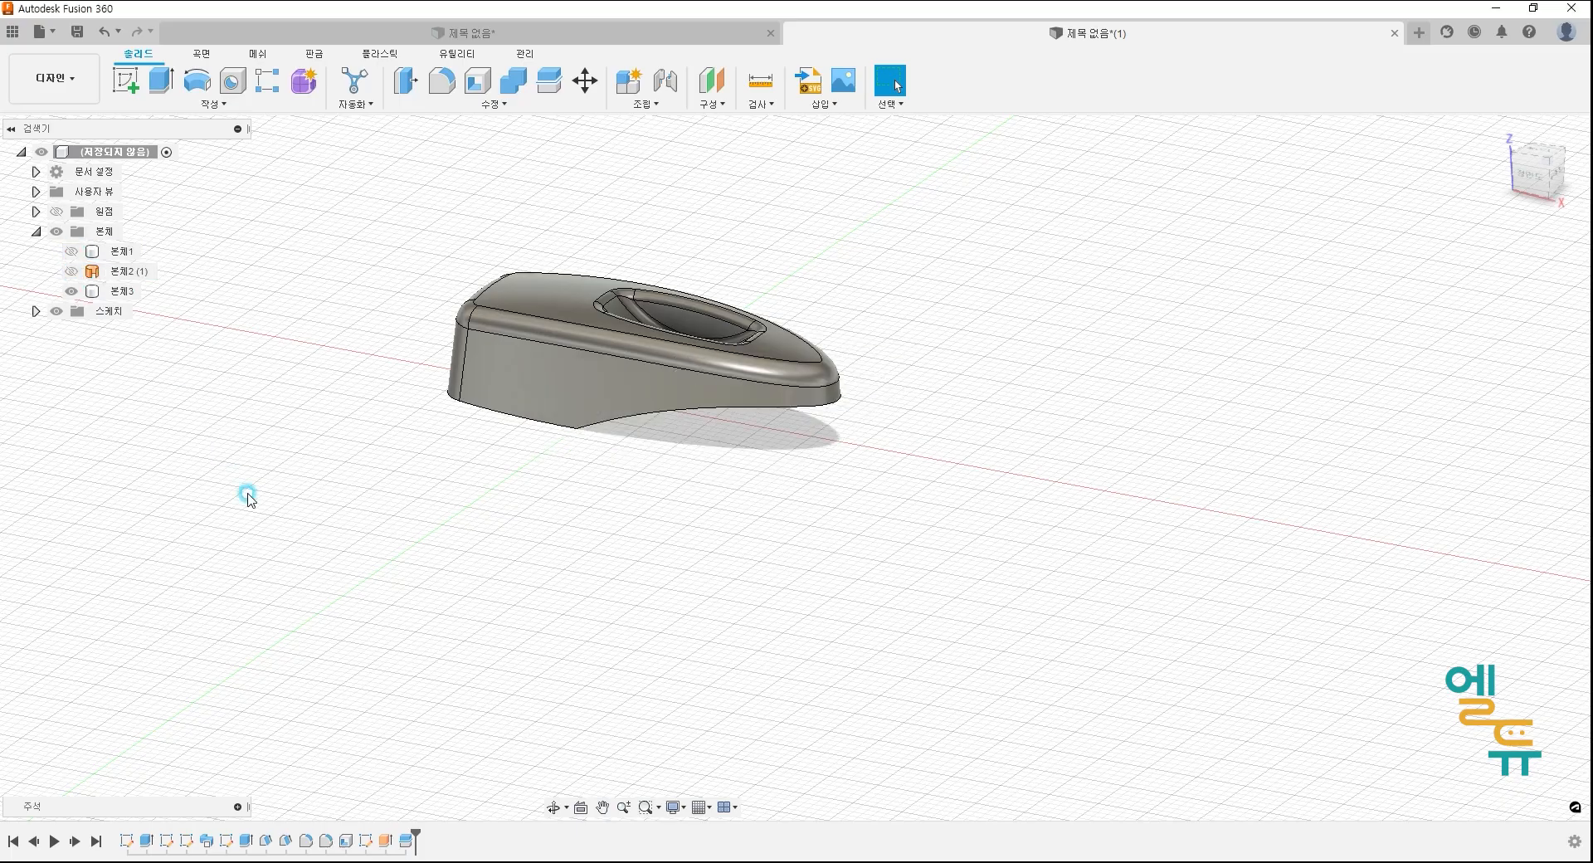
middle_click_drag(611, 511, 678, 508, "shift")
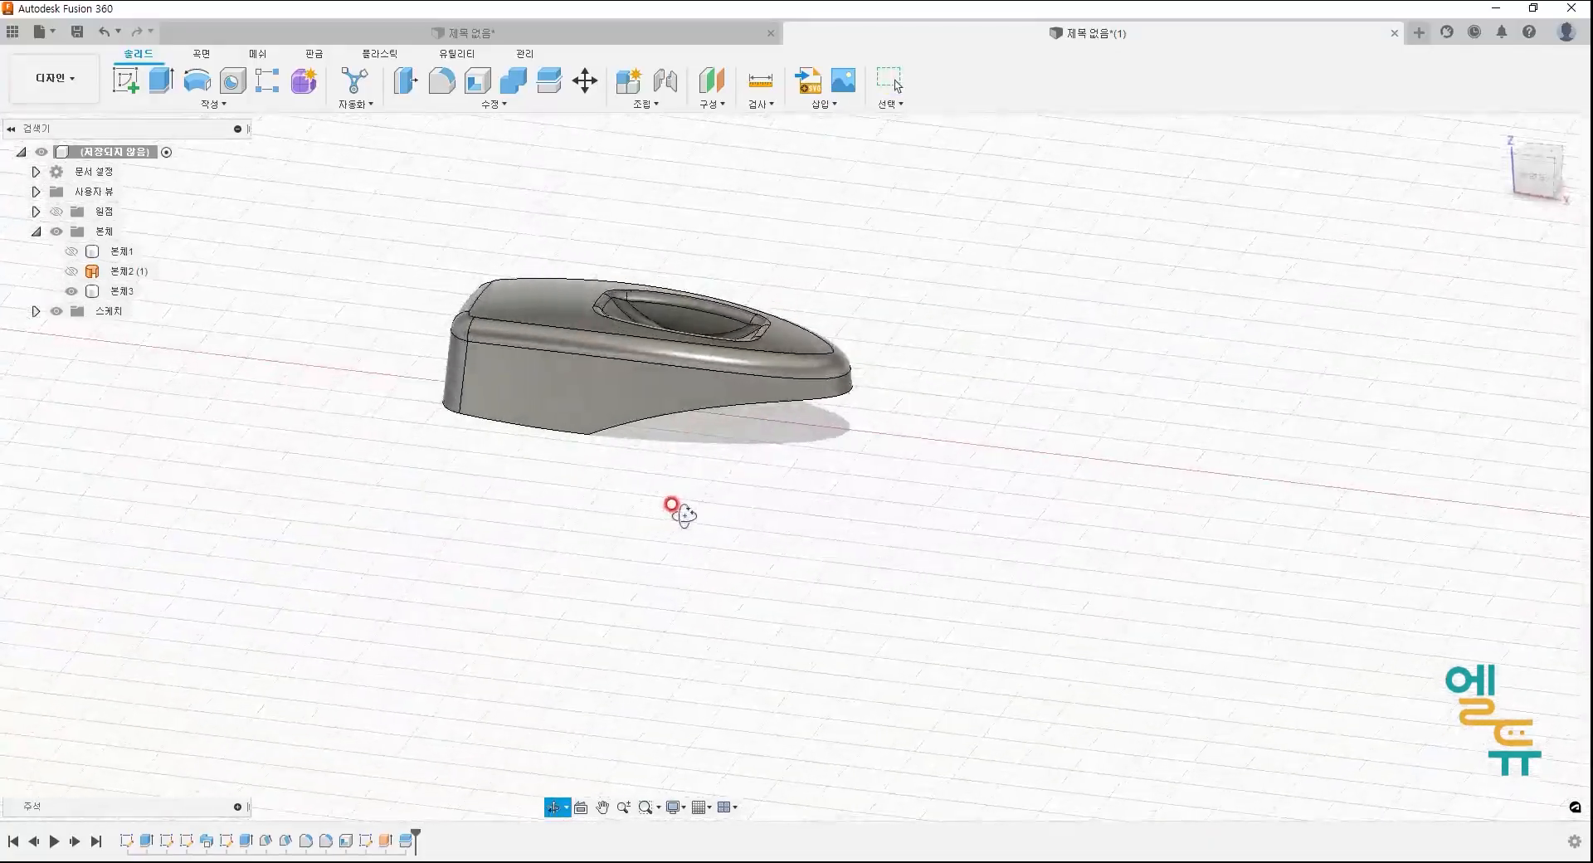
left_click(529, 413)
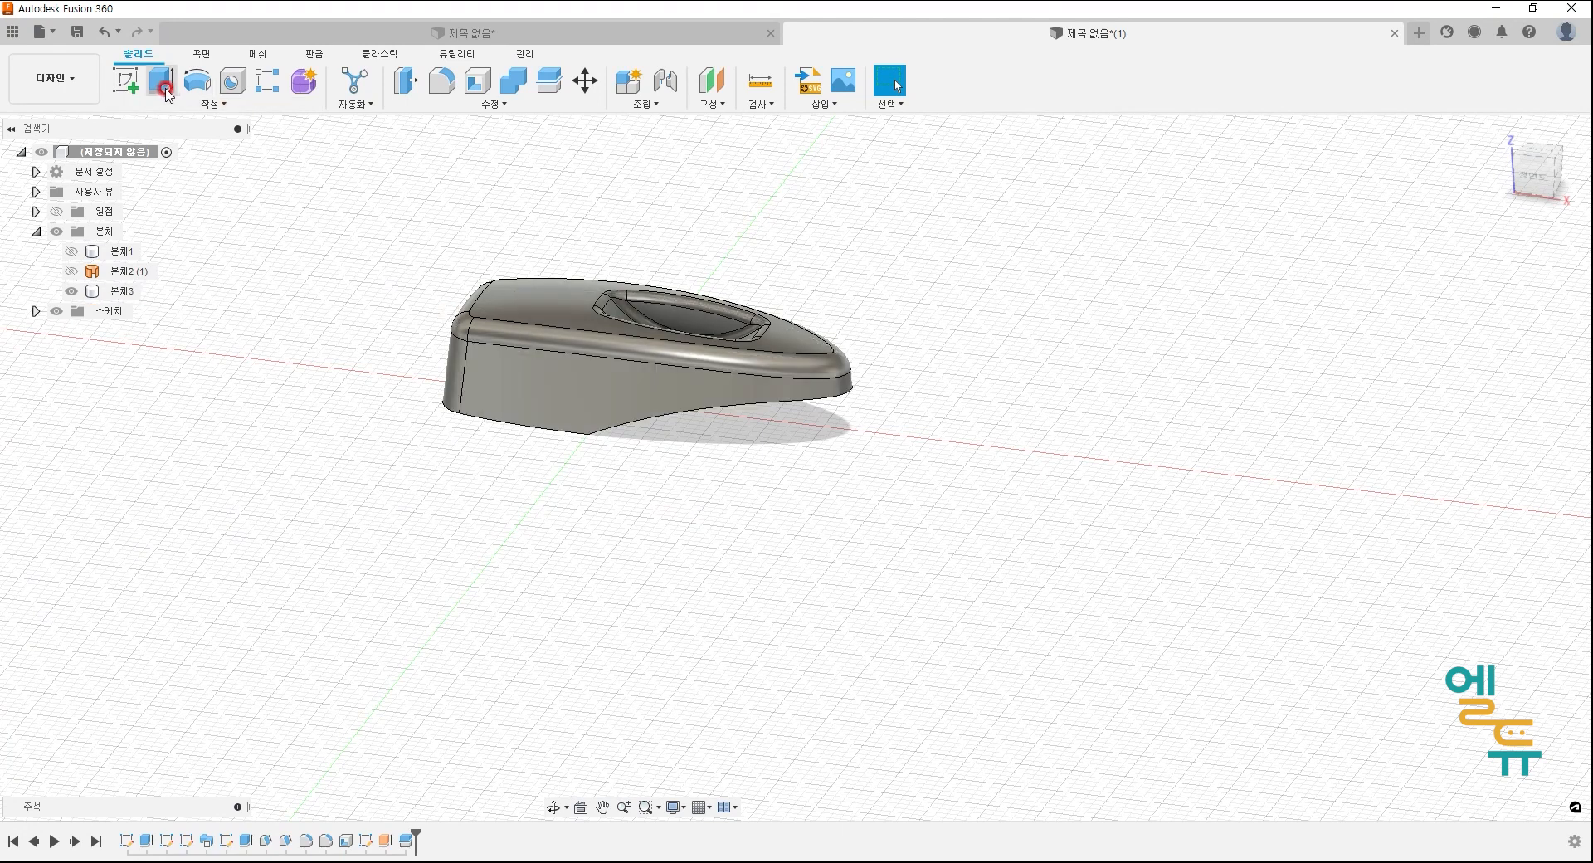
left_click(573, 383)
left_click(213, 104)
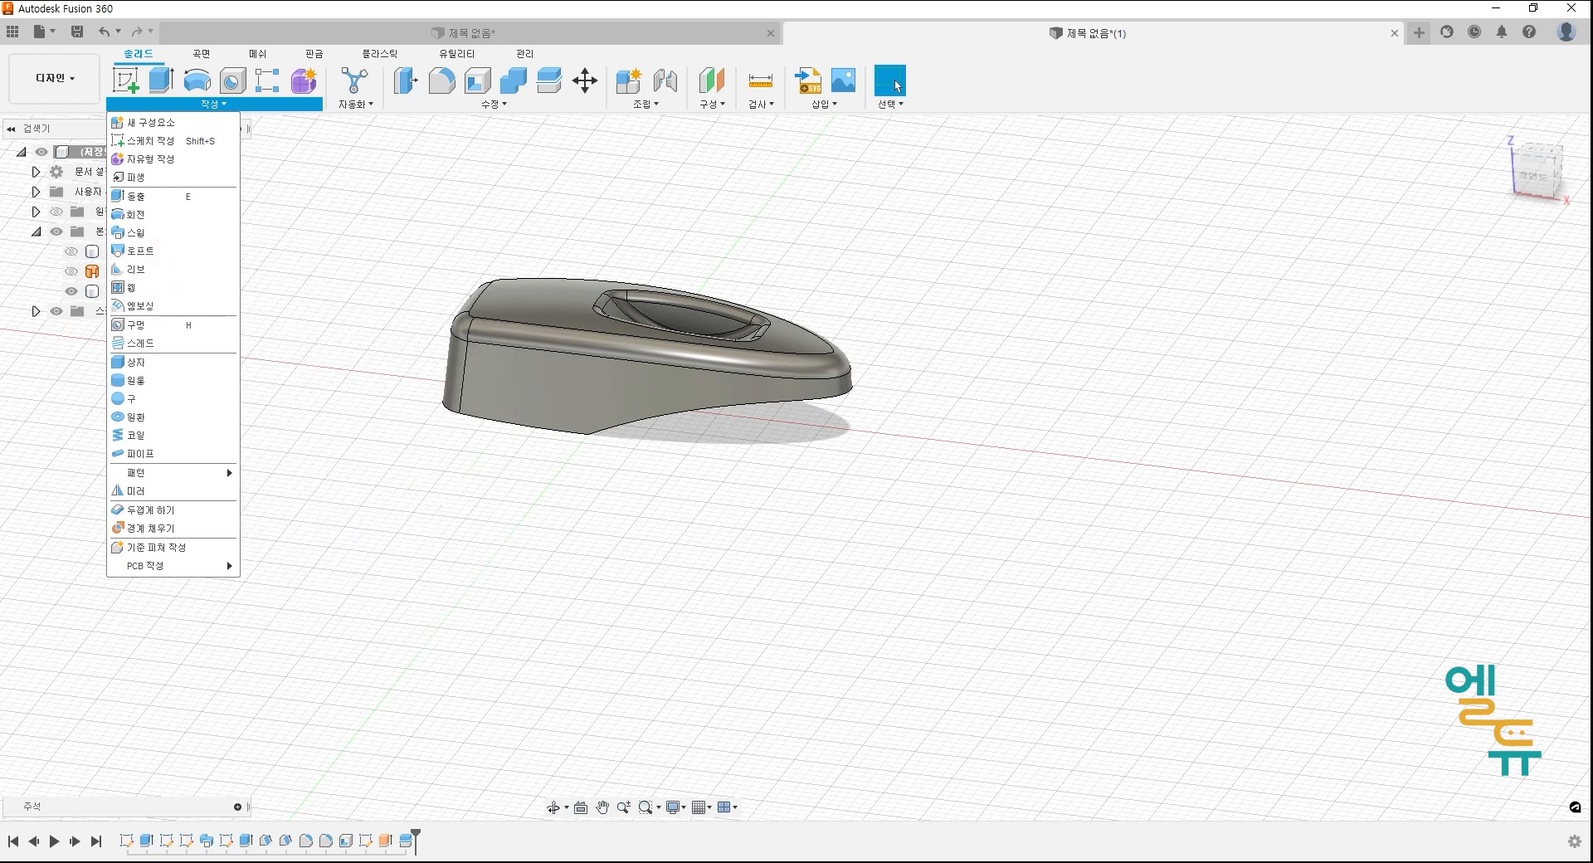
- Switch to the practice drawing in PowerPoint and examine the profiles in sections A-A, B-B and C-C, marking them with the pen
left_click_drag(0, 159, 784, 130)
left_click_drag(330, 522, 727, 559)
left_click_drag(229, 259, 251, 454)
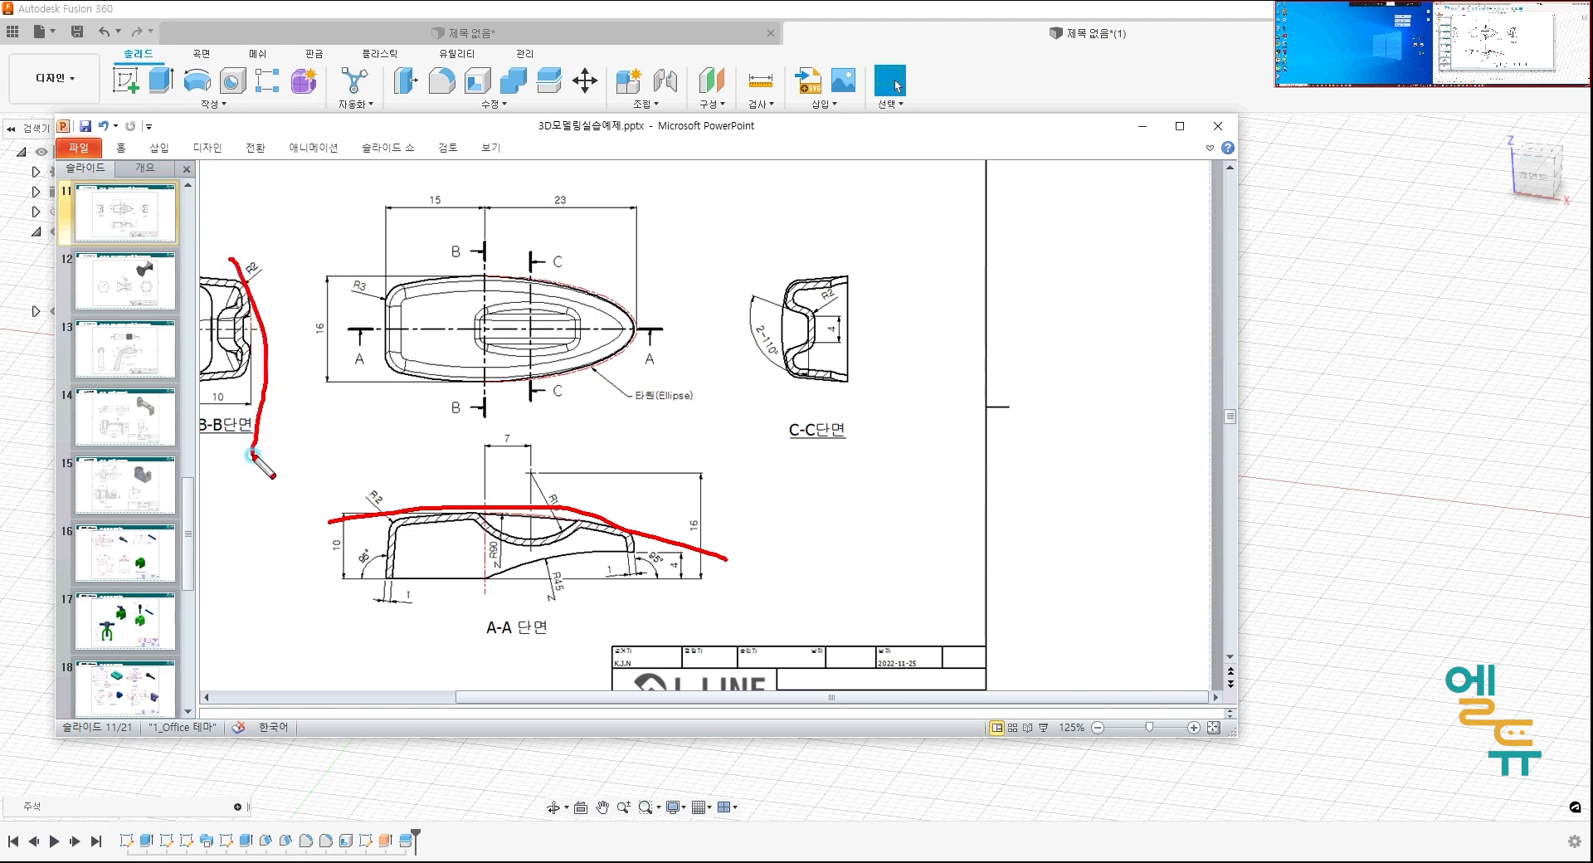
mouse_move(786, 390)
left_mouse_down()
mouse_move(735, 349)
mouse_move(838, 313)
mouse_move(790, 398)
left_mouse_up()
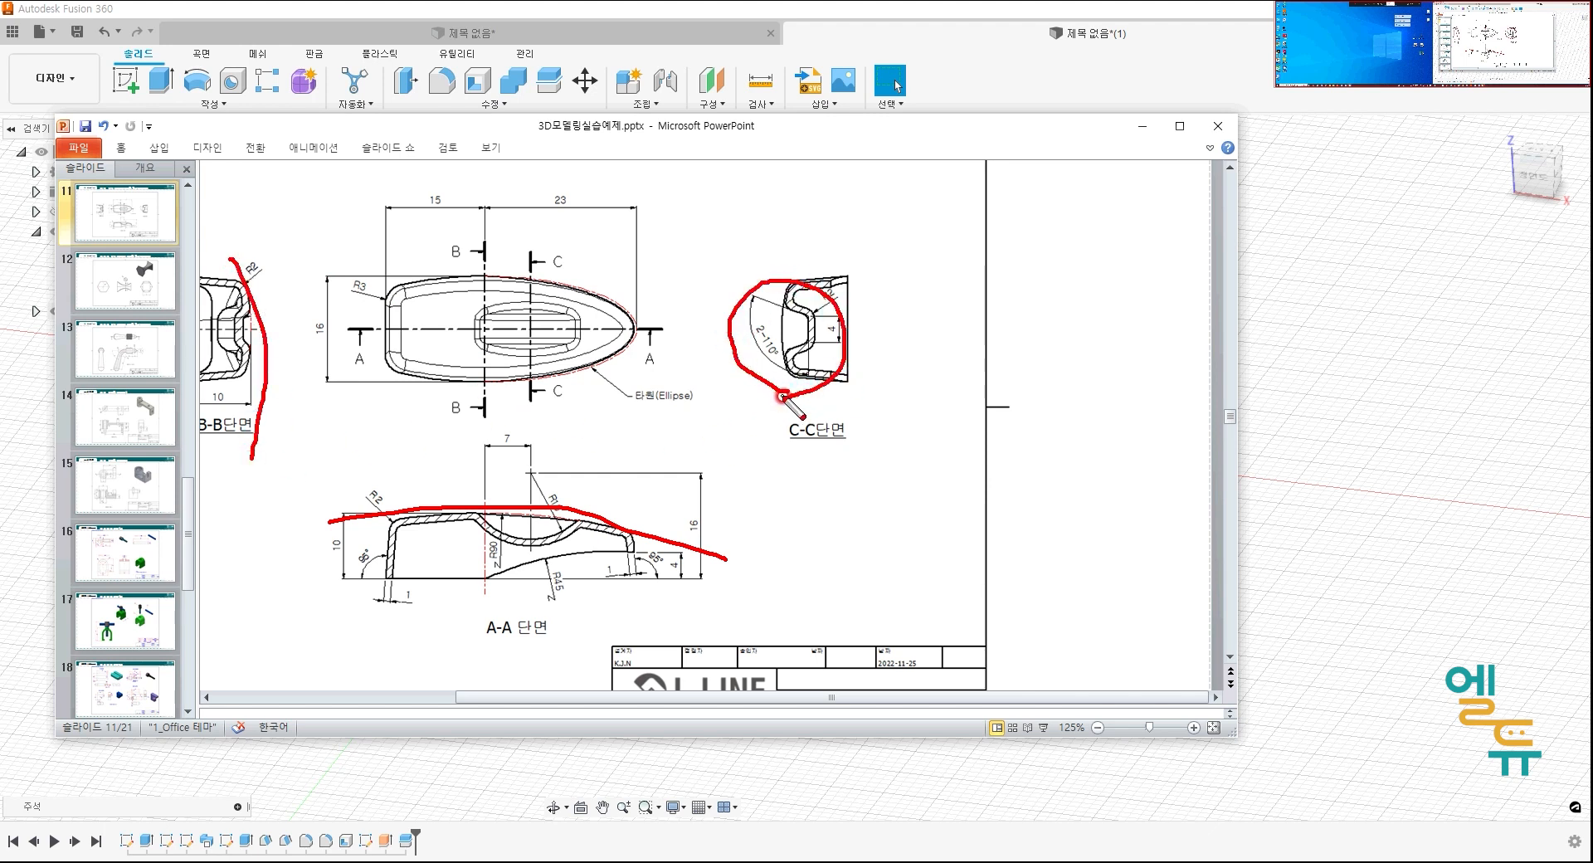